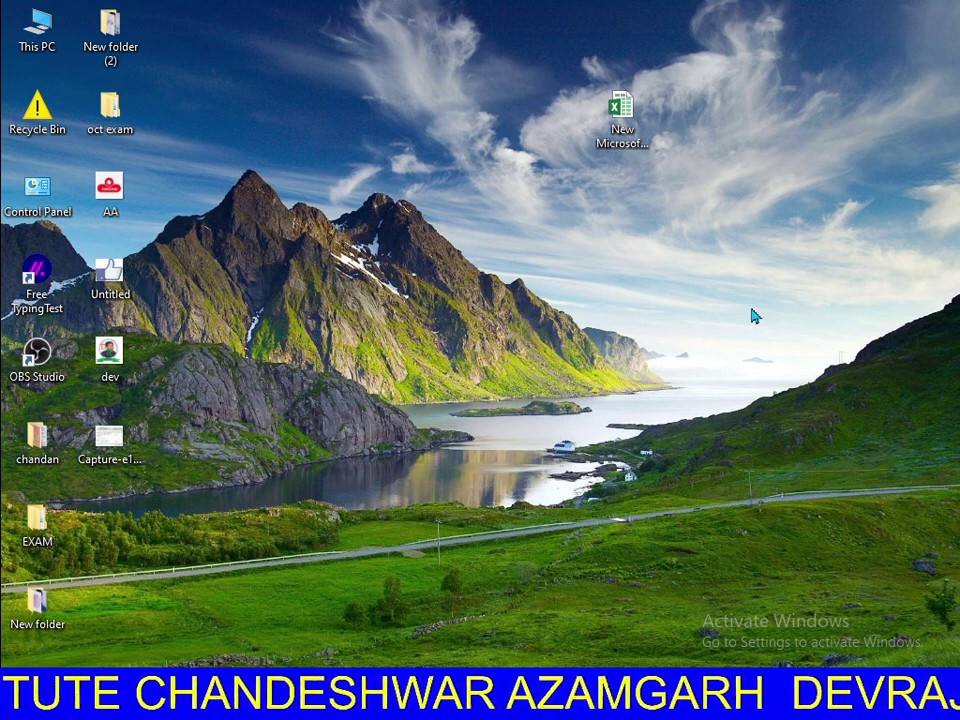
Launch Excel from the Run box with 'ex', maximize it, then close it
key("super+r")
left_click_drag(239, 503, 535, 200)
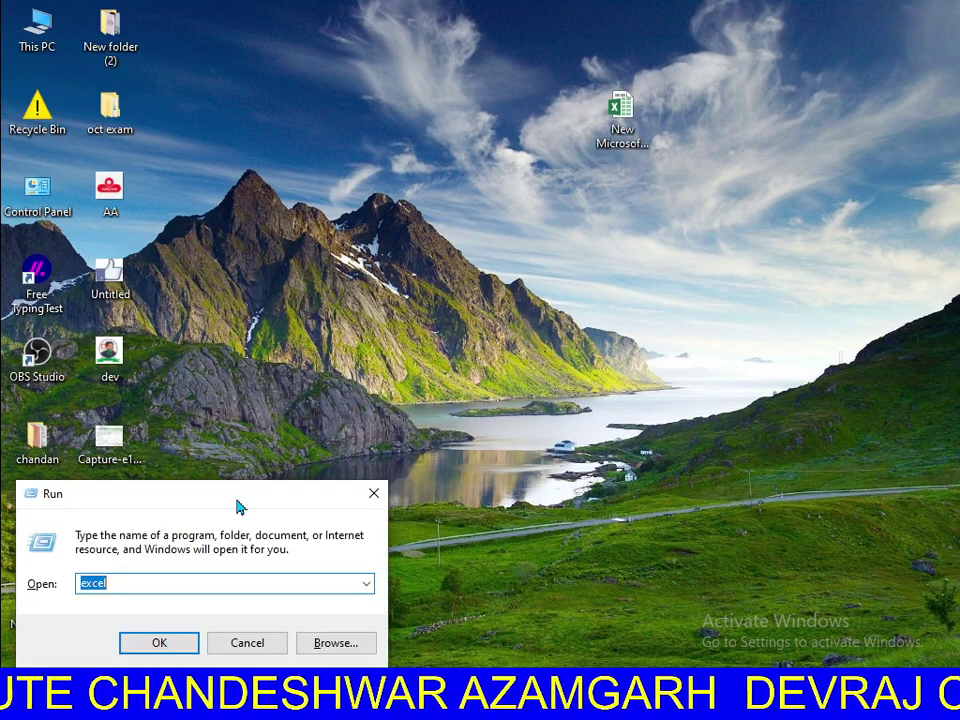
key("BackSpace")
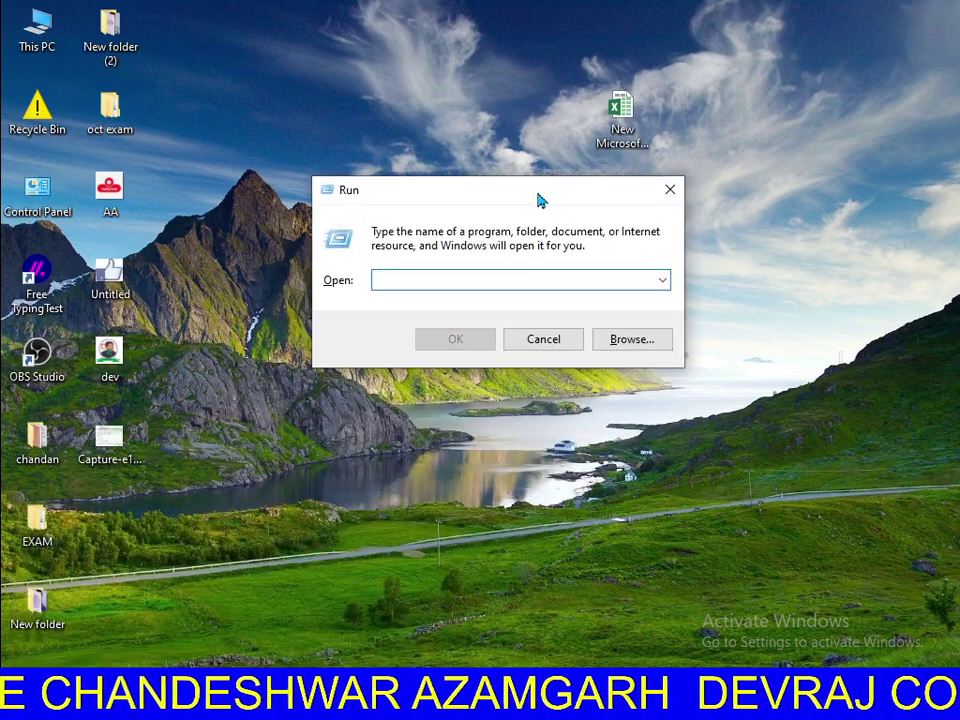
type("e")
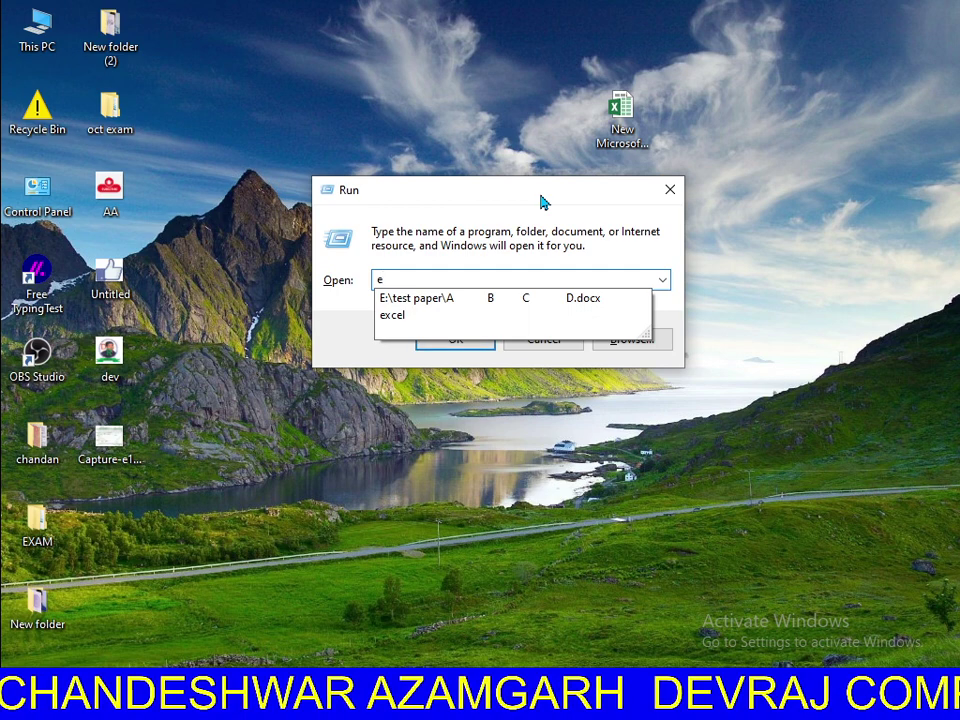
type("x")
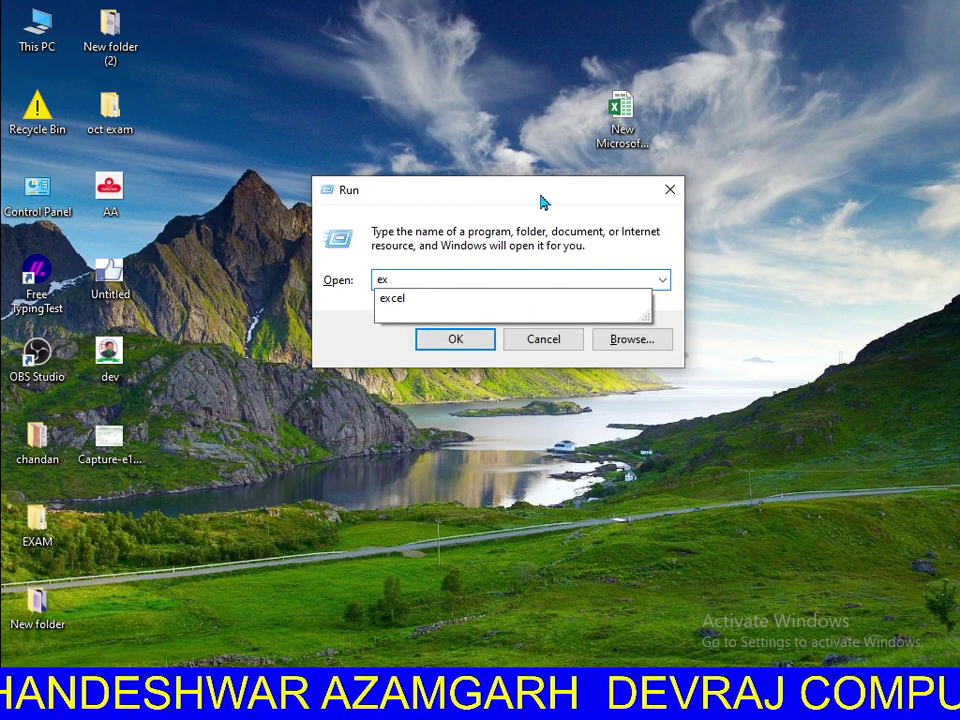
left_click(424, 300)
left_click(454, 345)
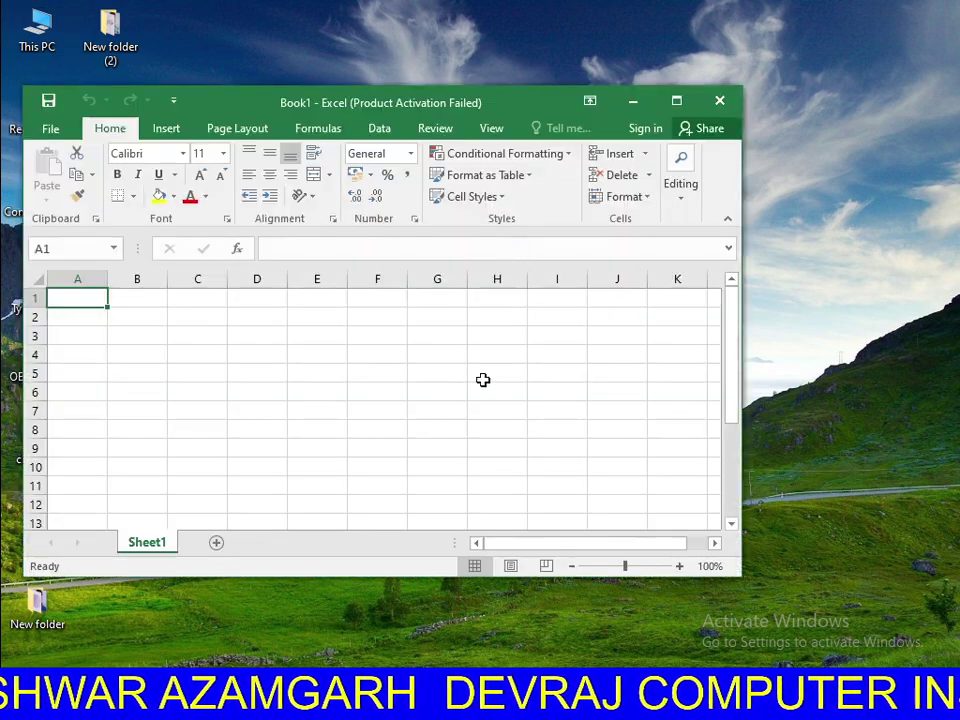
left_click(479, 377)
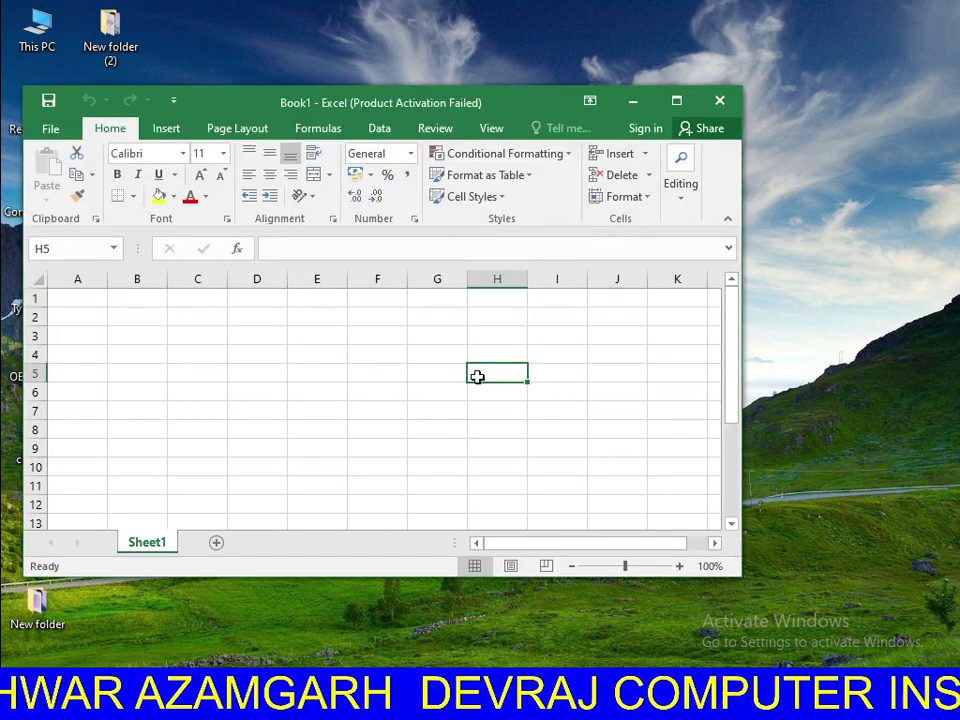
left_click(676, 100)
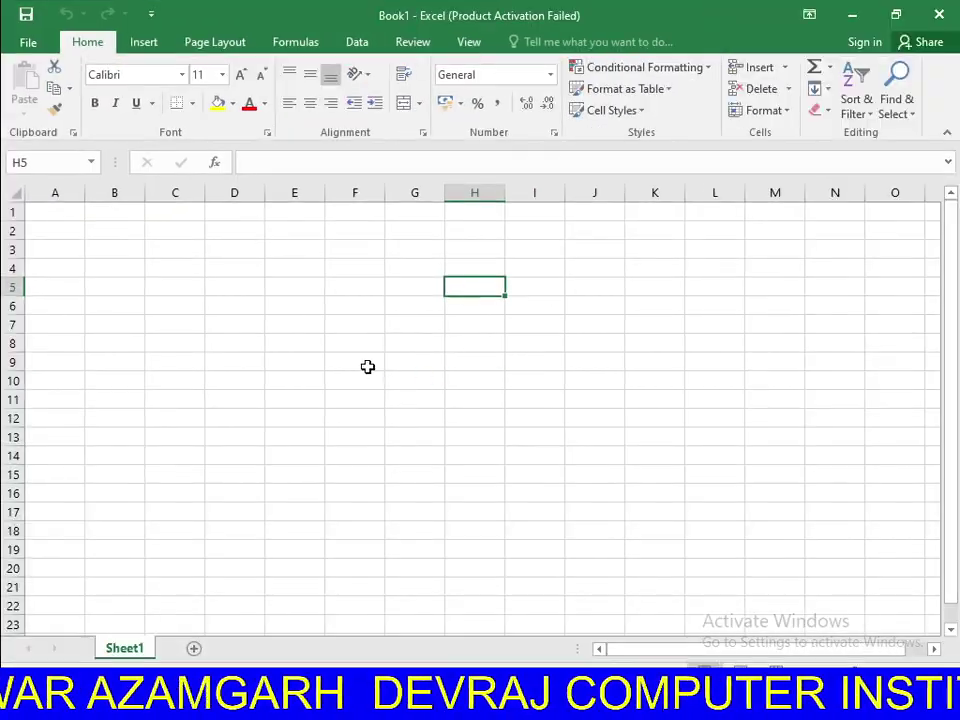
left_click(940, 14)
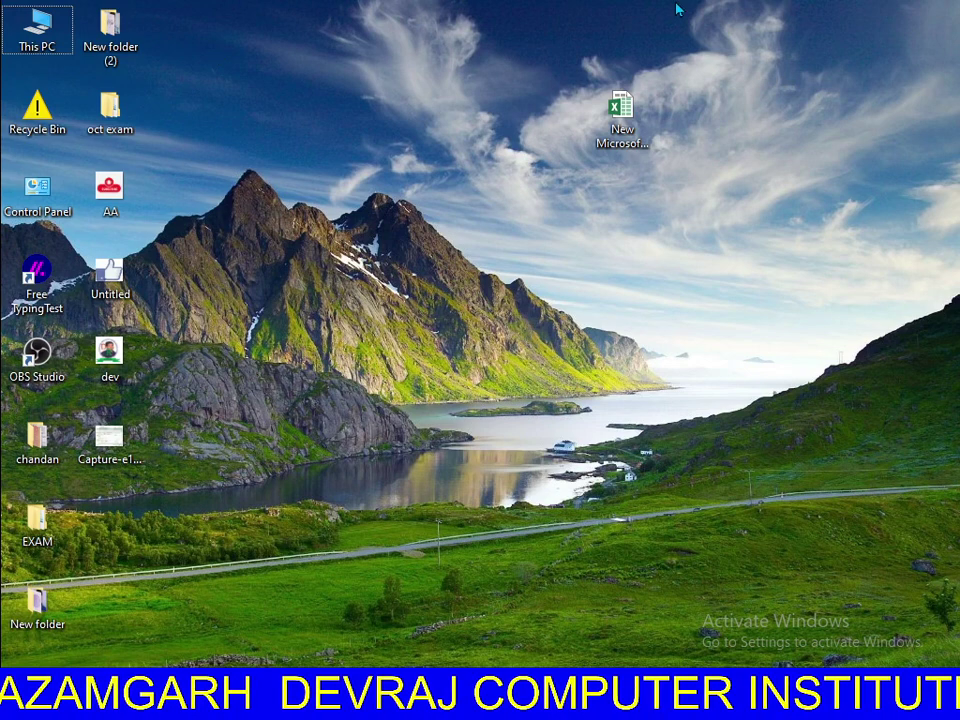
Delete the old Excel worksheet file from the desktop once it is no longer in use
right_click(790, 122)
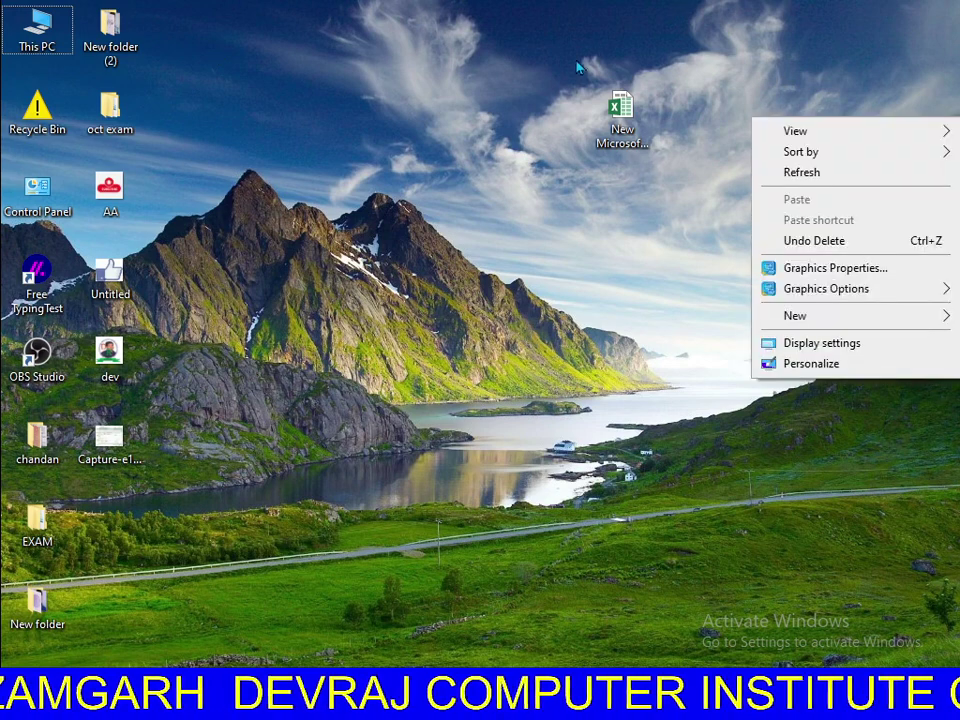
left_click(620, 118)
key("shift+Delete")
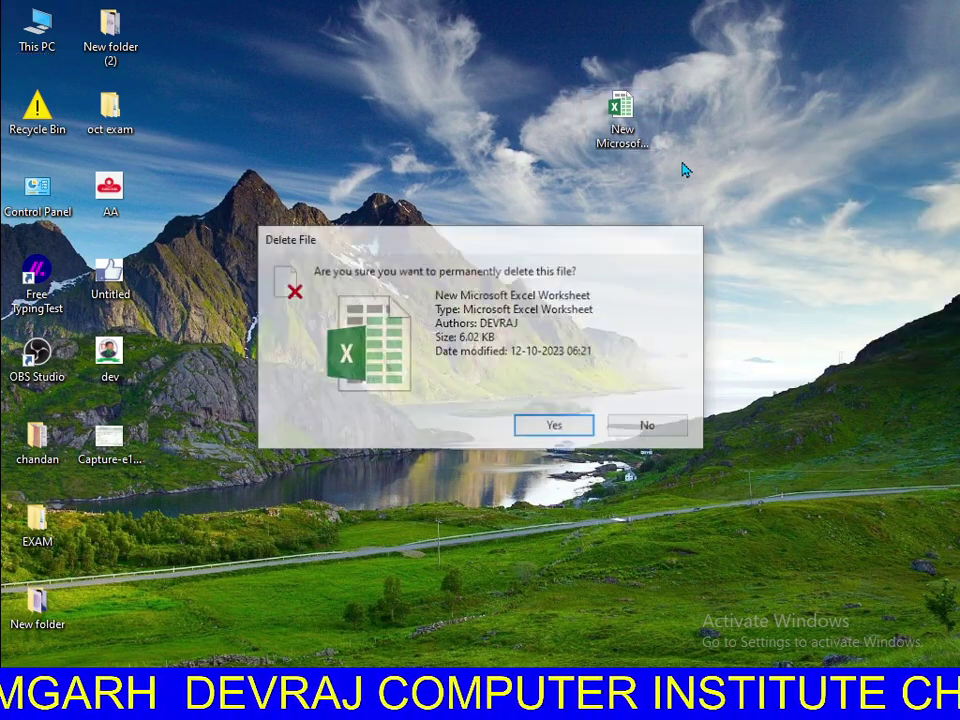
key("Return")
left_click(385, 263)
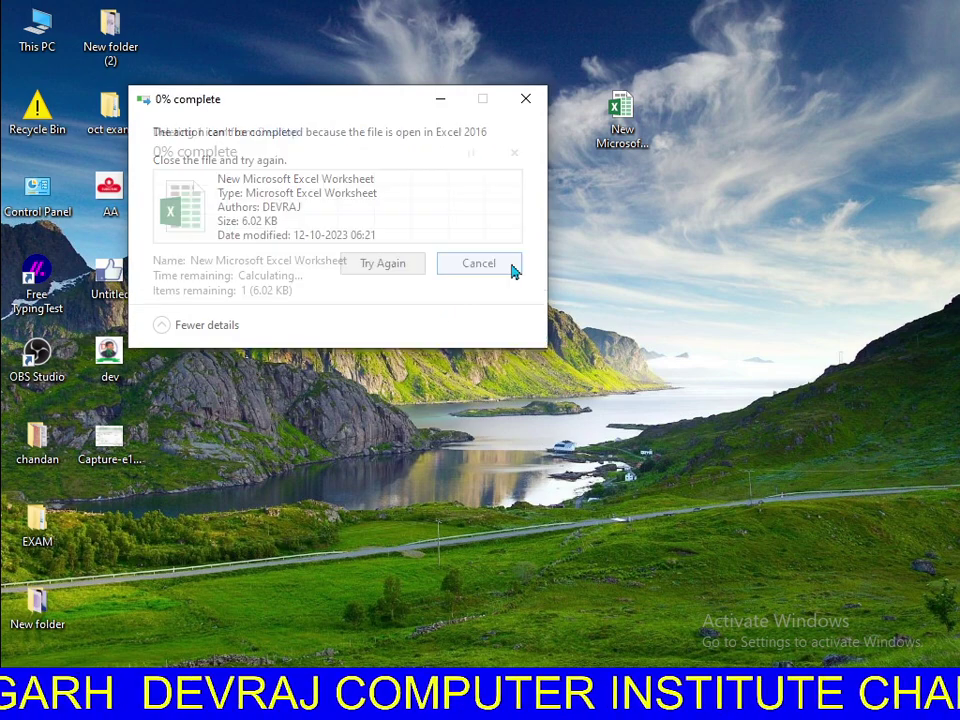
left_click(521, 97)
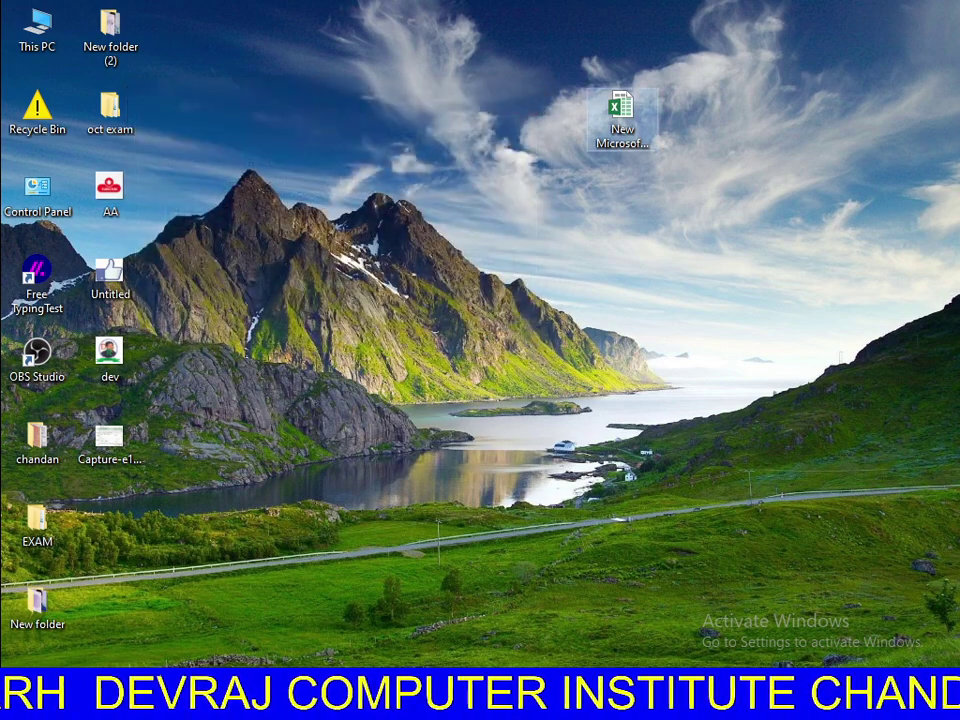
double_click(621, 118)
key("alt+F4")
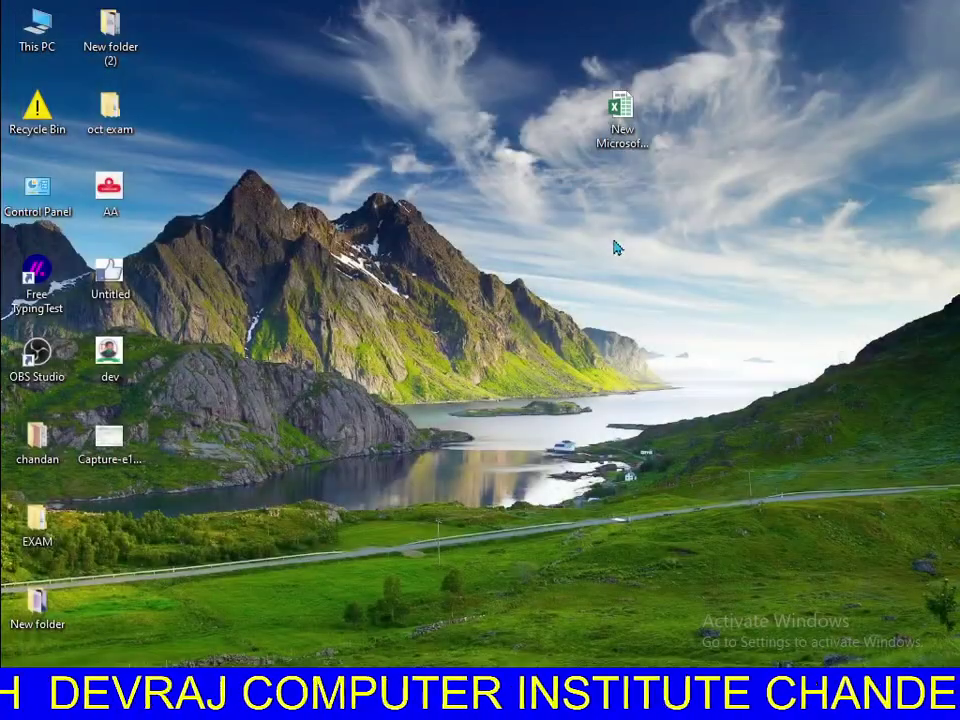
left_click(621, 110)
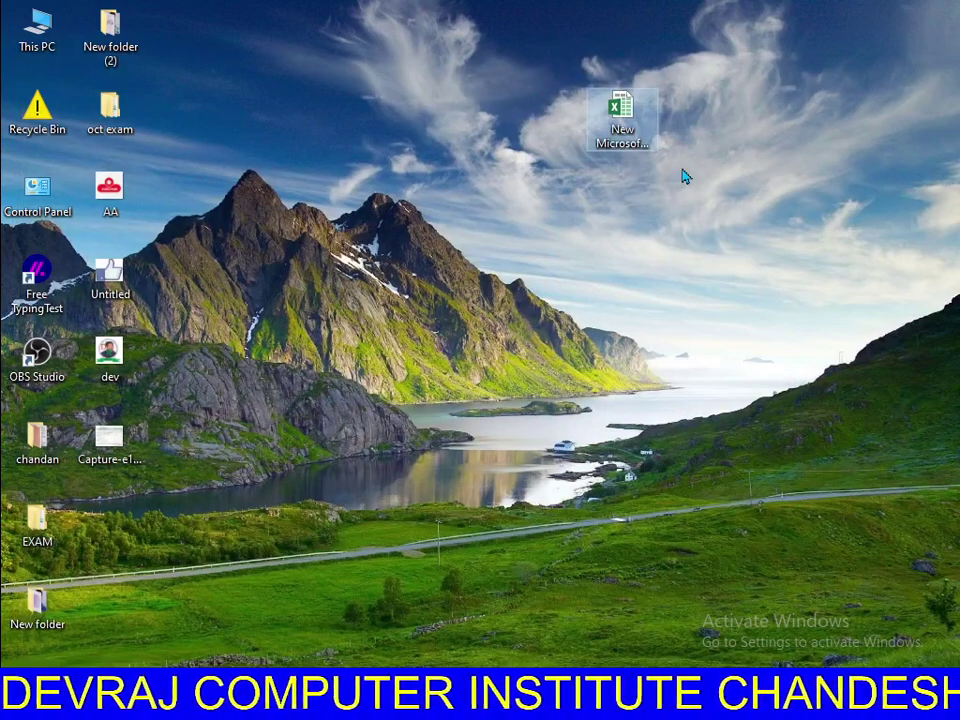
key("Delete")
key("Return")
Create a new Microsoft Excel Worksheet file on the desktop via New in the context menu
right_click(529, 108)
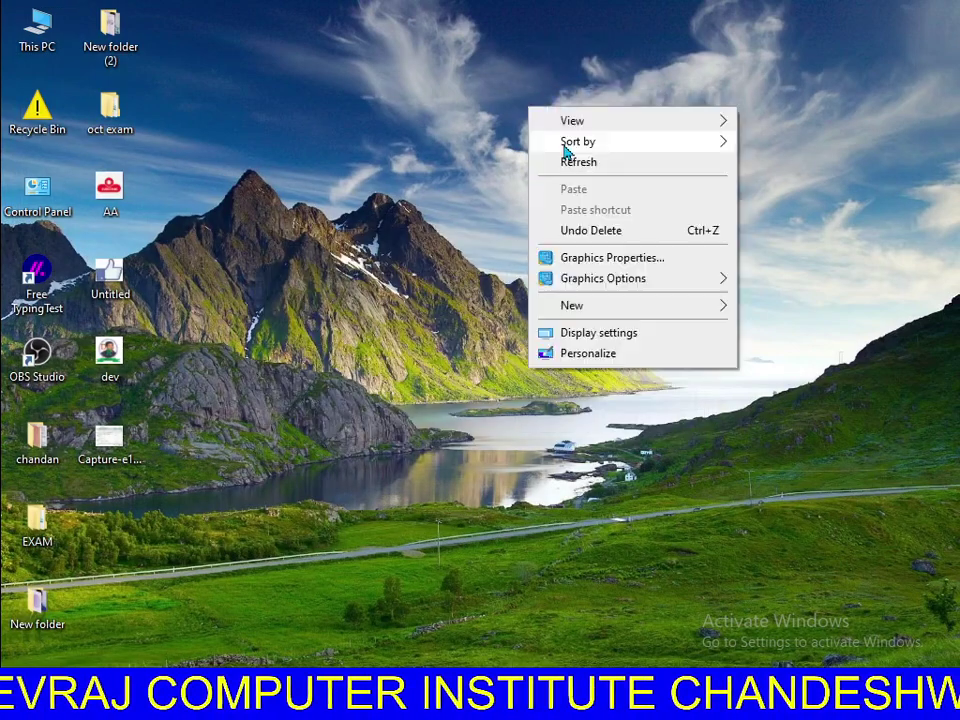
left_click(589, 75)
right_click(589, 75)
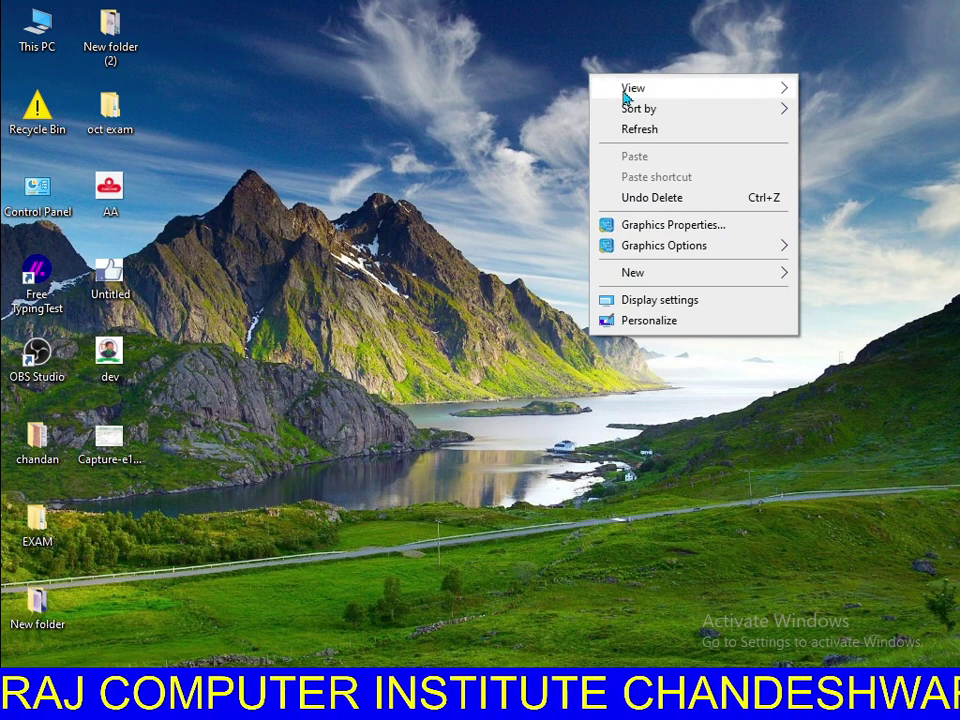
mouse_move(650, 280)
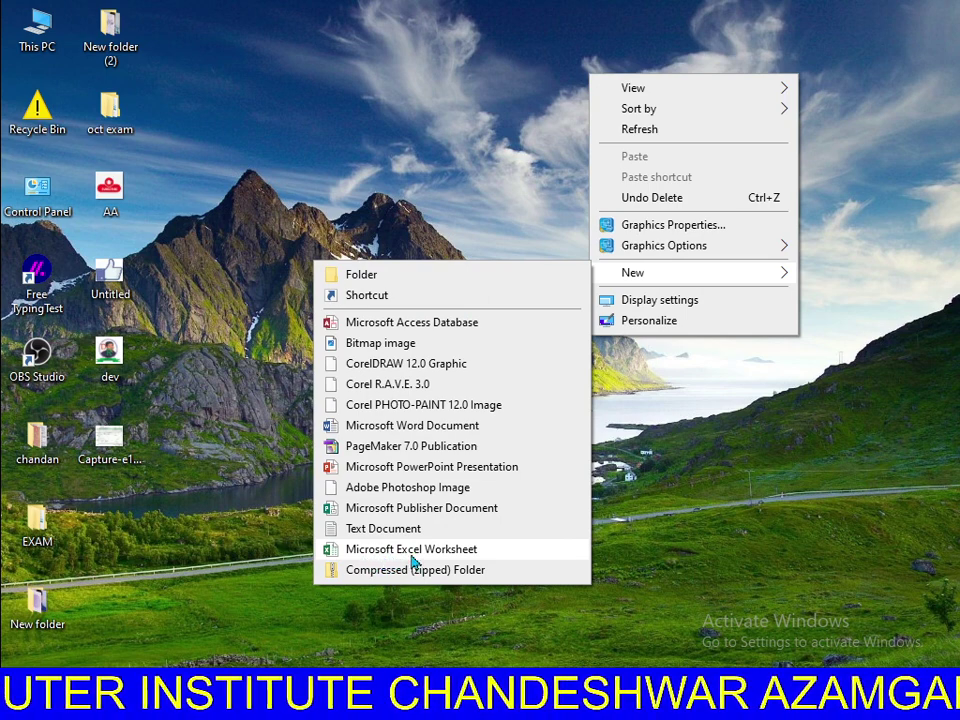
left_click(472, 562)
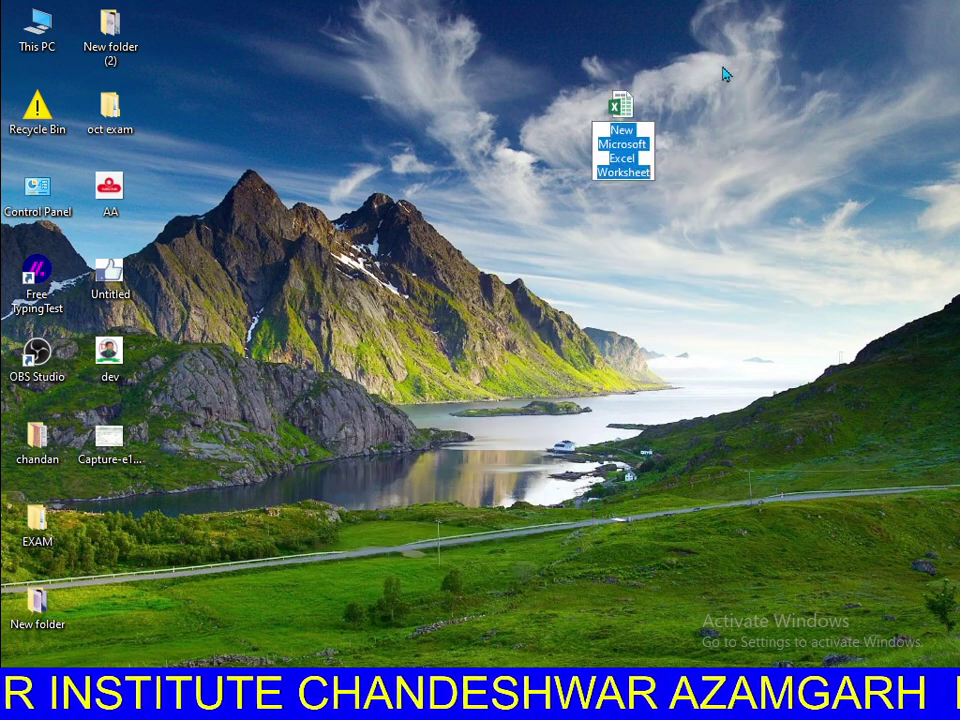
Refresh the desktop so the new worksheet file appears
right_click(735, 103)
left_click(771, 157)
left_click_drag(542, 24, 658, 170)
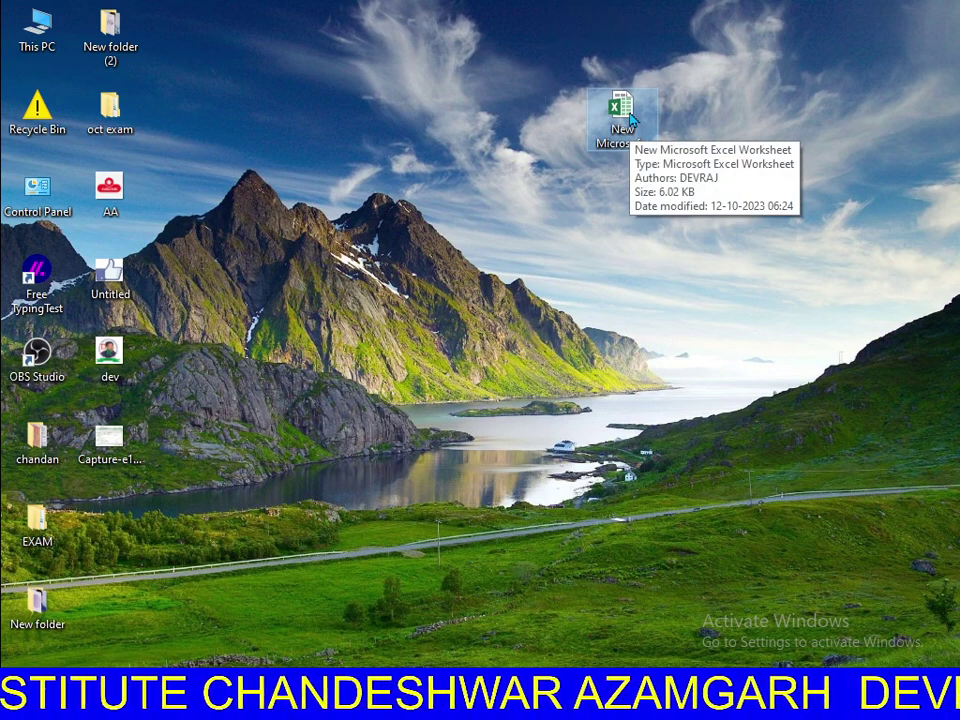
left_click(591, 350)
right_click(591, 350)
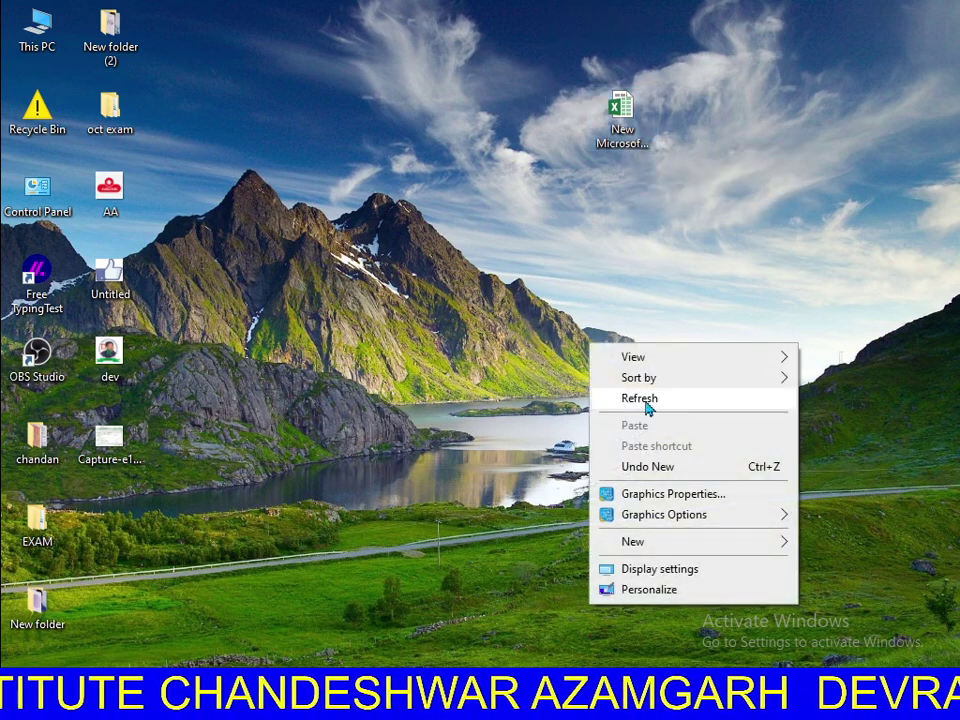
left_click(645, 400)
Open the new blank worksheet, close it, and refresh the desktop
left_click(617, 113)
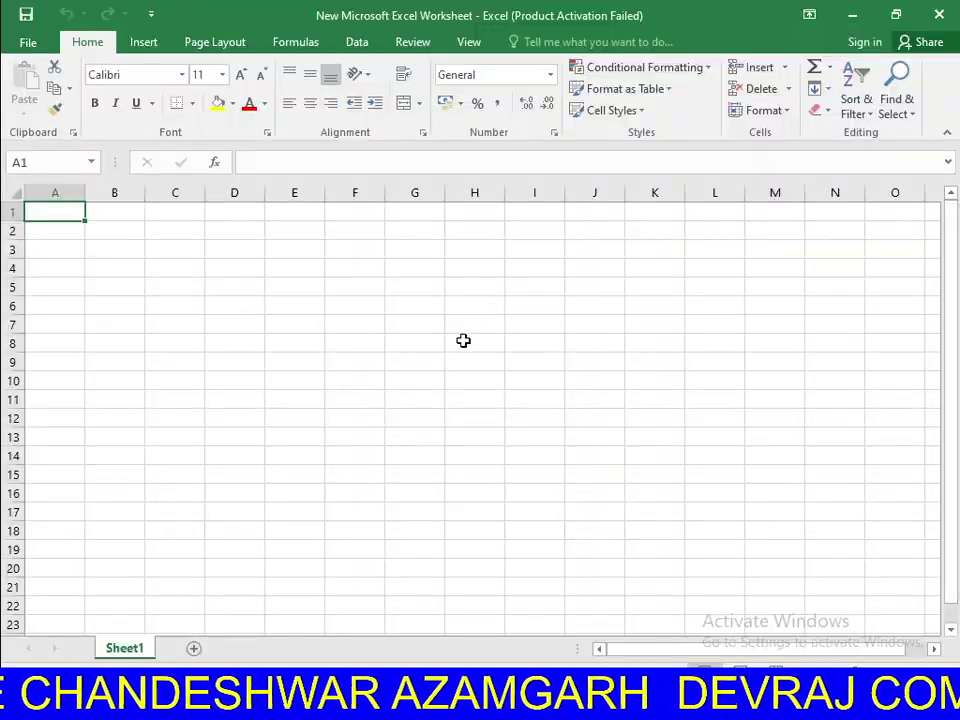
left_click(463, 341)
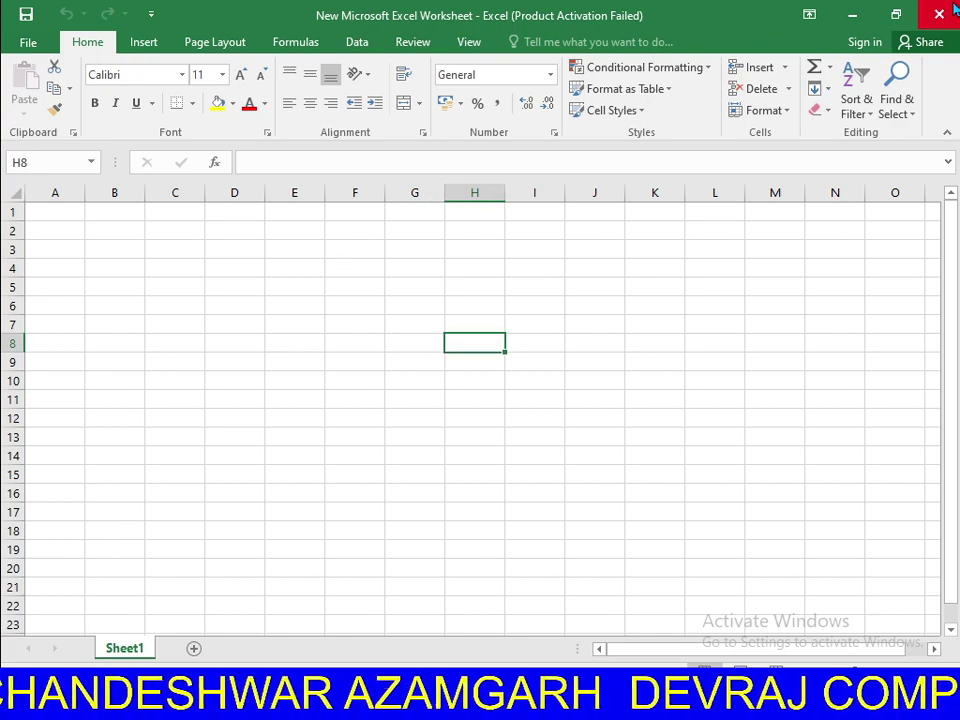
left_click(941, 12)
right_click(597, 243)
left_click(633, 300)
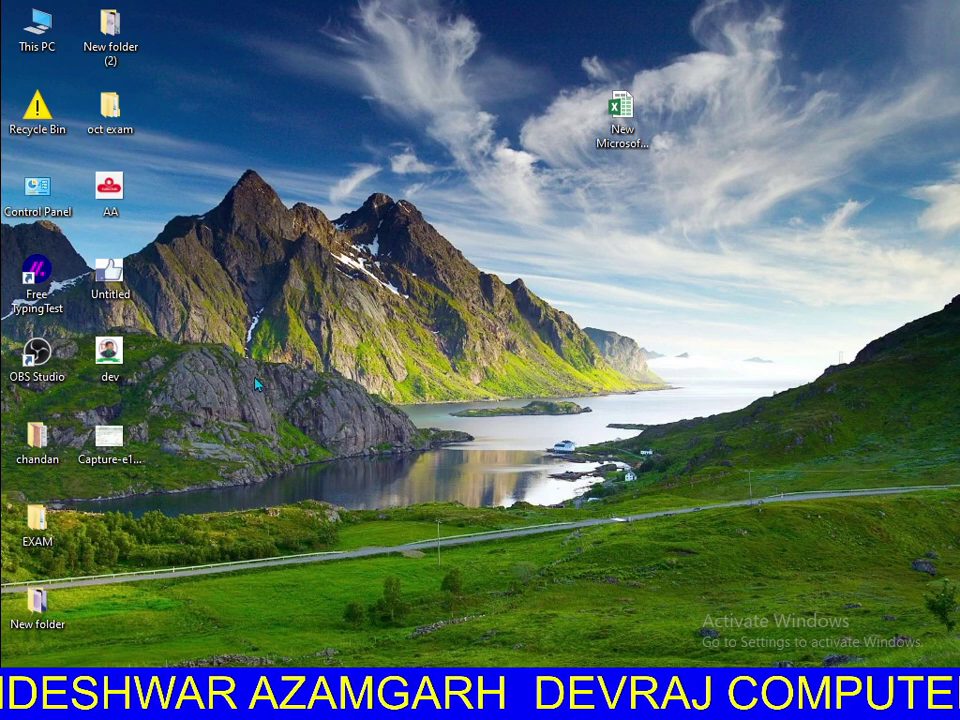
right_click(311, 285)
left_click(350, 339)
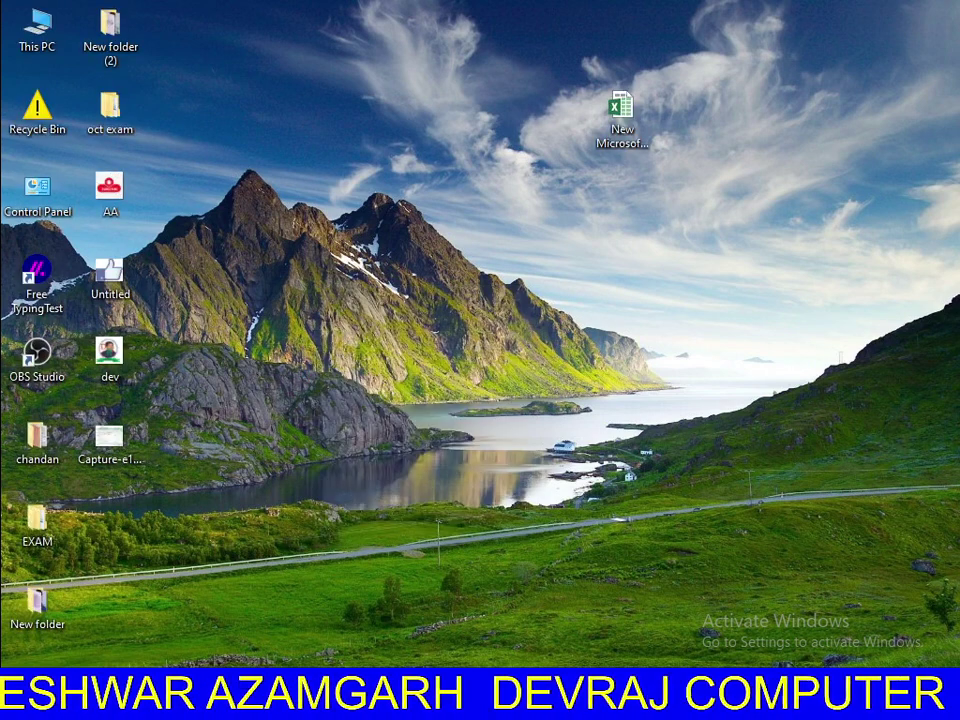
key("super")
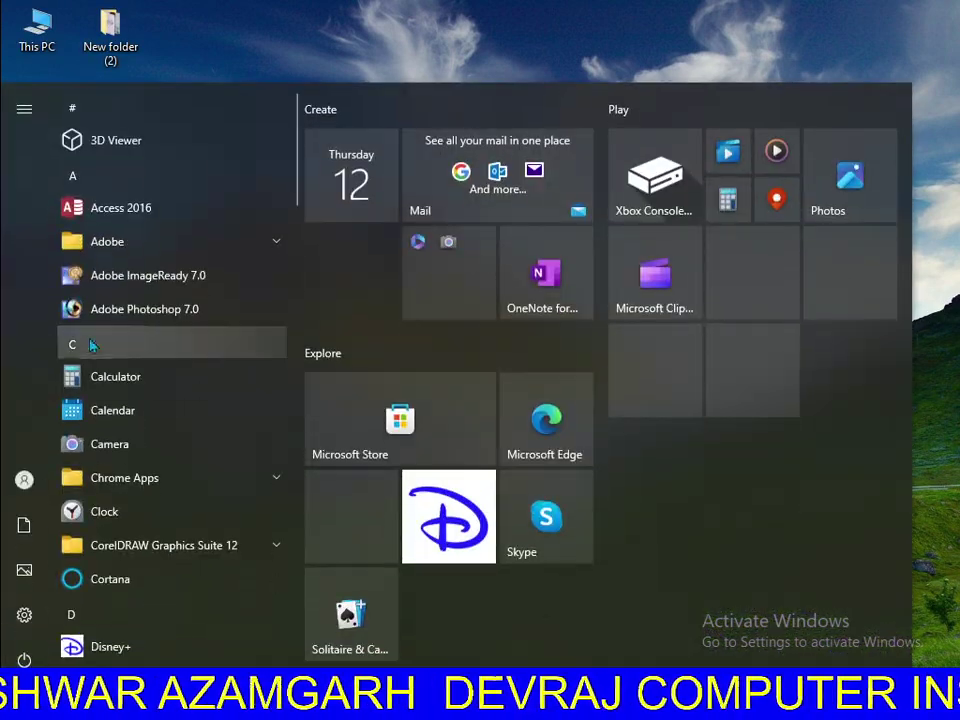
left_click(529, 10)
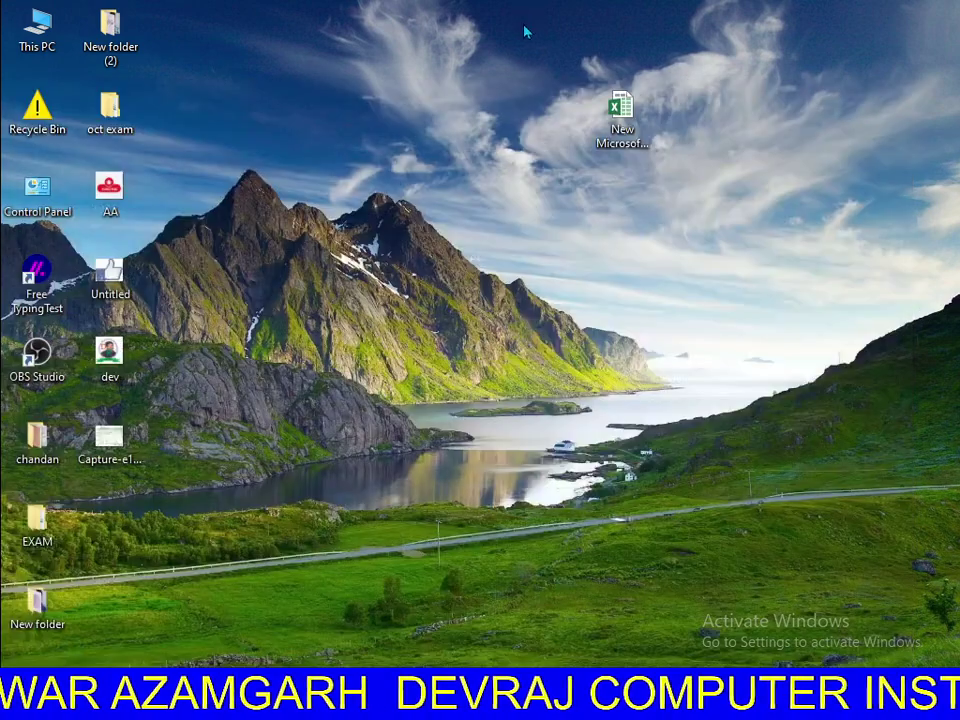
right_click(411, 111)
left_click(476, 165)
right_click(476, 168)
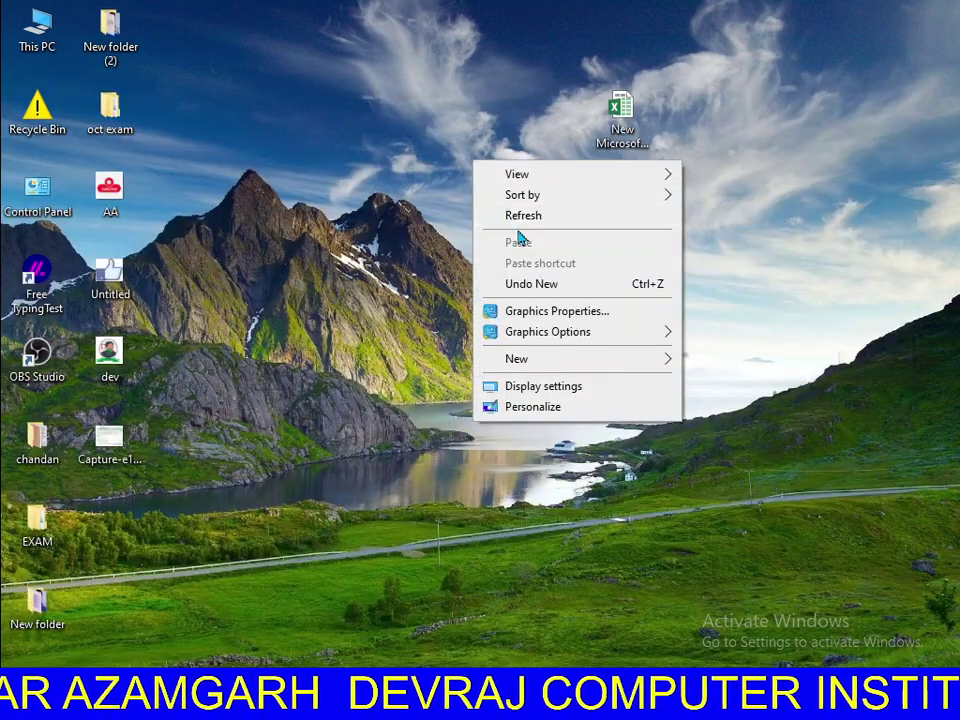
left_click(514, 216)
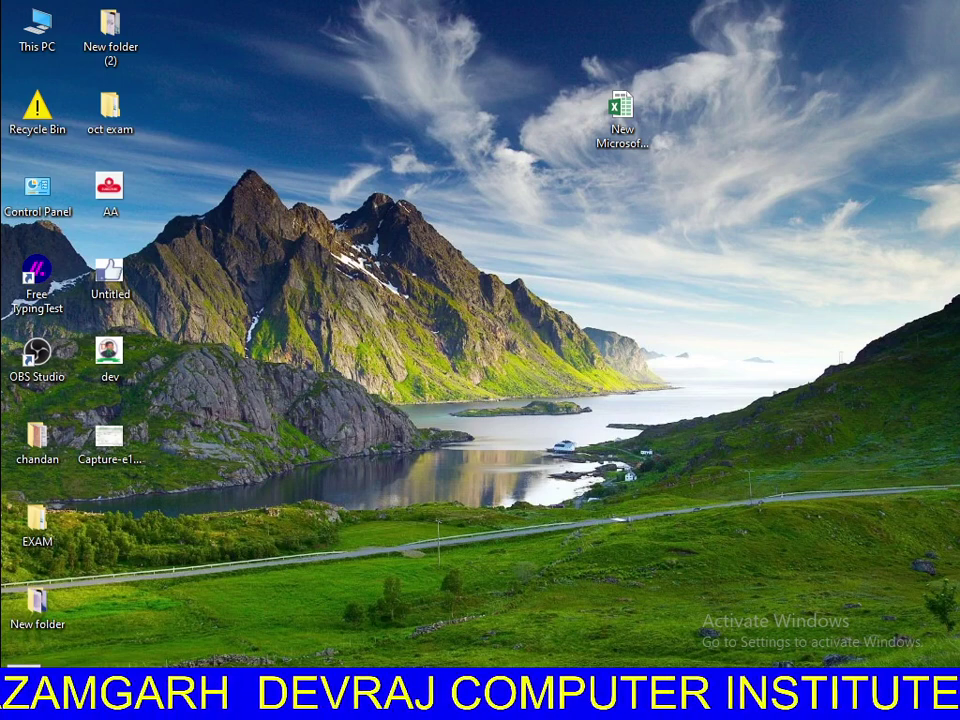
key("super")
left_click(342, 10)
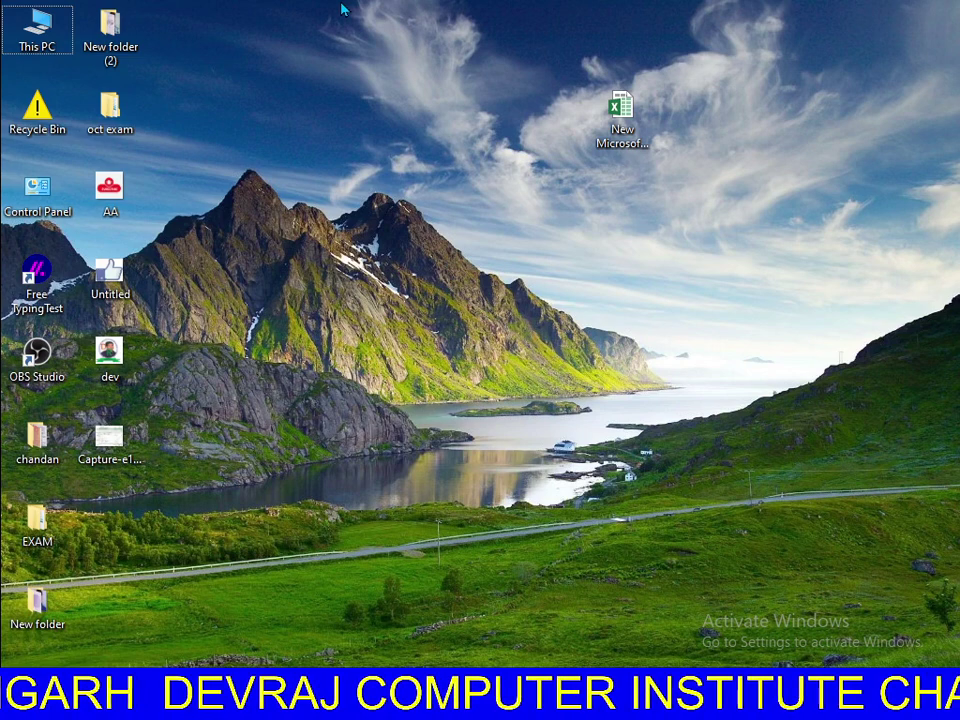
Launch the On-Screen Keyboard, refresh the desktop, then use its Windows key and close it
key("ctrl+super+o")
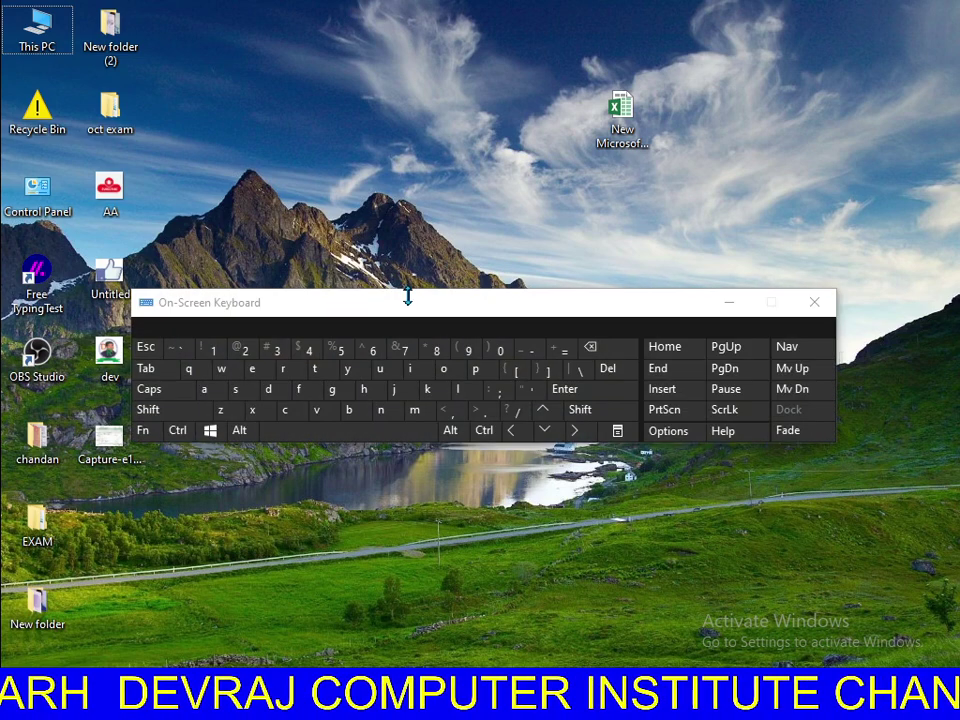
left_click_drag(408, 296, 488, 271)
right_click(391, 101)
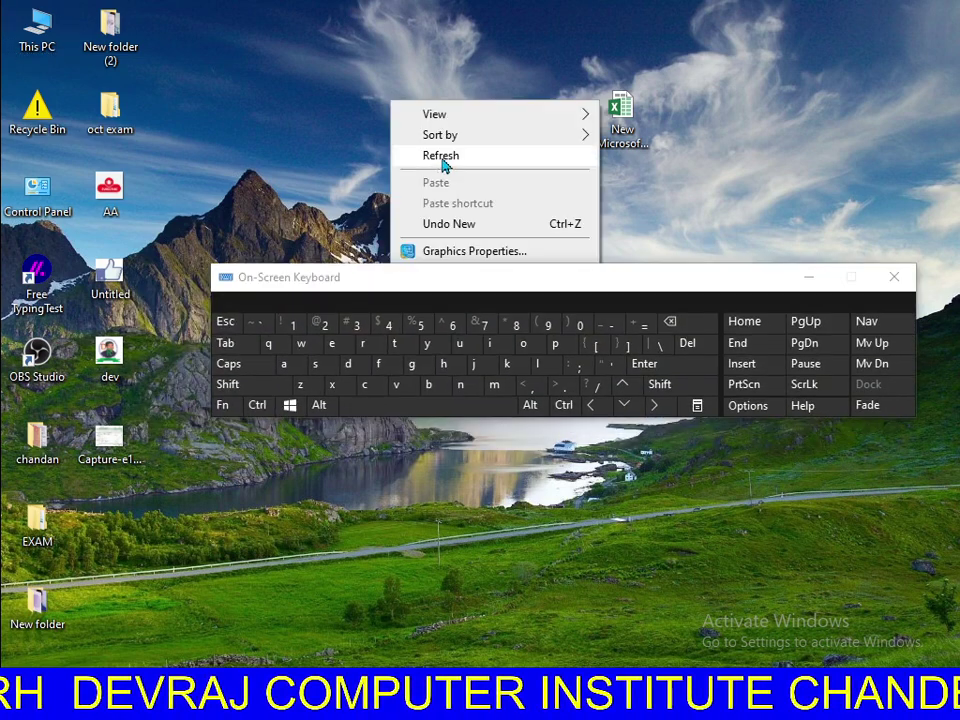
left_click(442, 158)
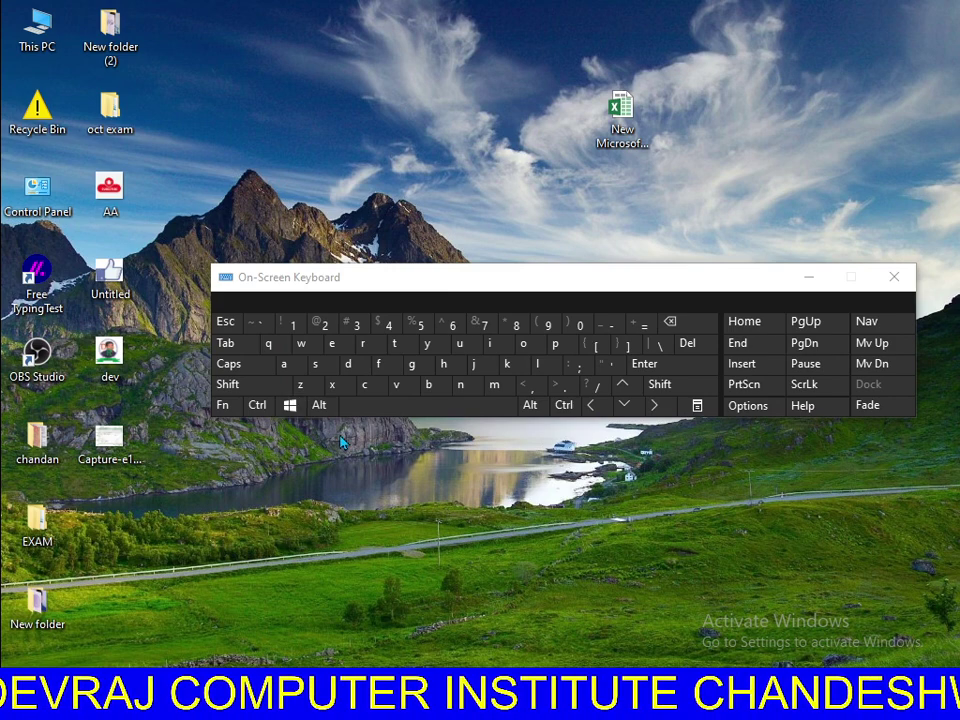
left_click(289, 409)
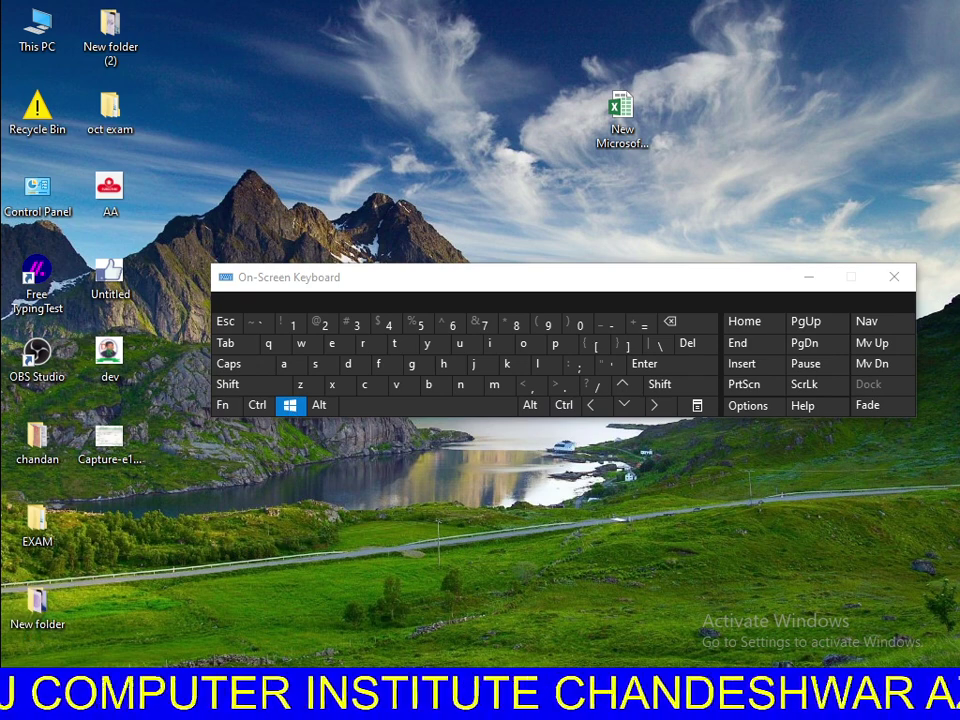
left_click(896, 284)
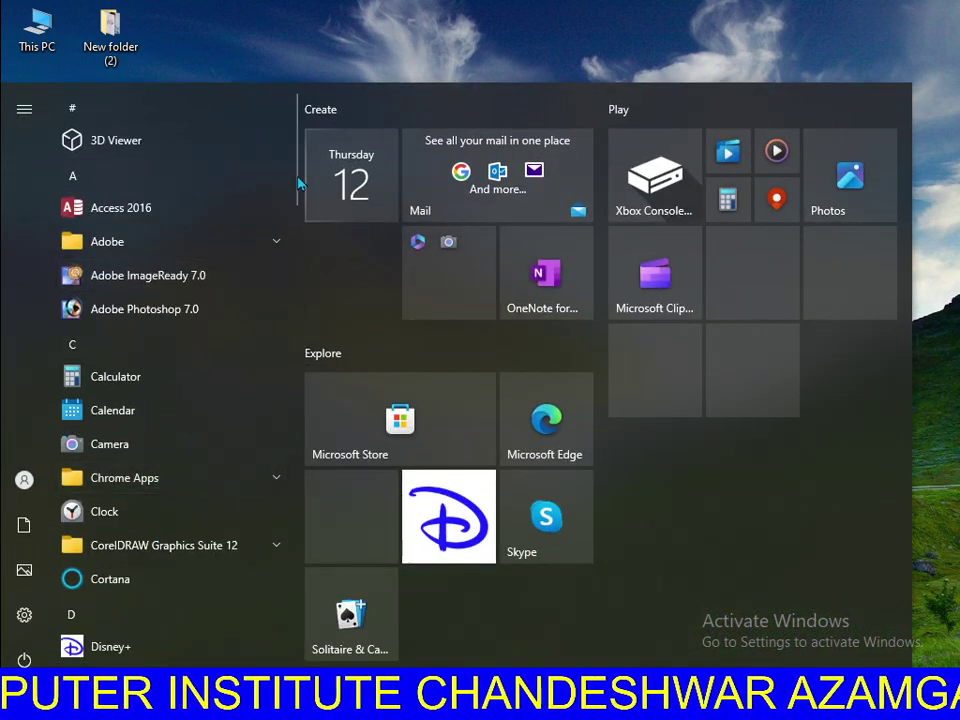
Expand and collapse the Microsoft Office 2016 Tools folder in the Start menu
scroll(299, 203, "down", 1)
mouse_move(299, 203)
left_mouse_down()
mouse_move(306, 304)
mouse_move(298, 176)
mouse_move(313, 398)
left_mouse_up()
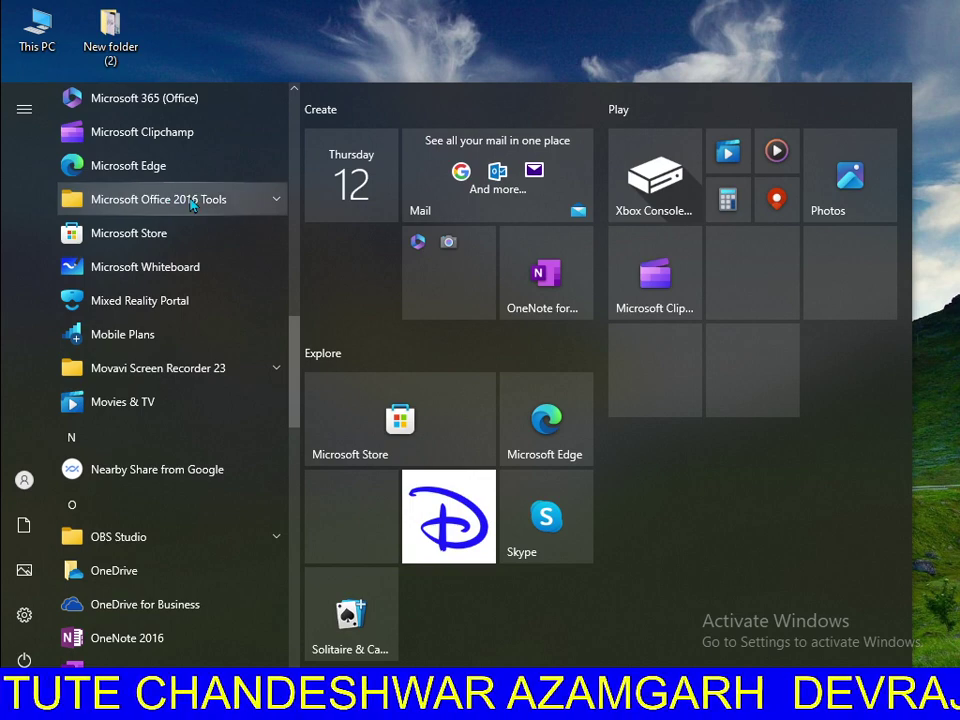
left_click(276, 198)
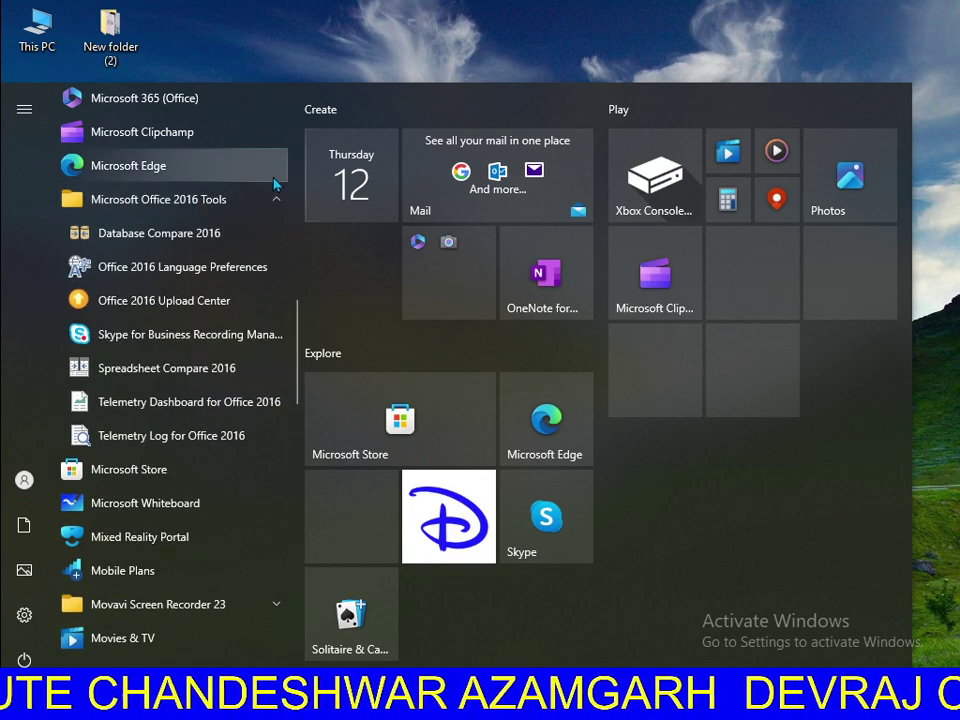
scroll(254, 374, "down", 2)
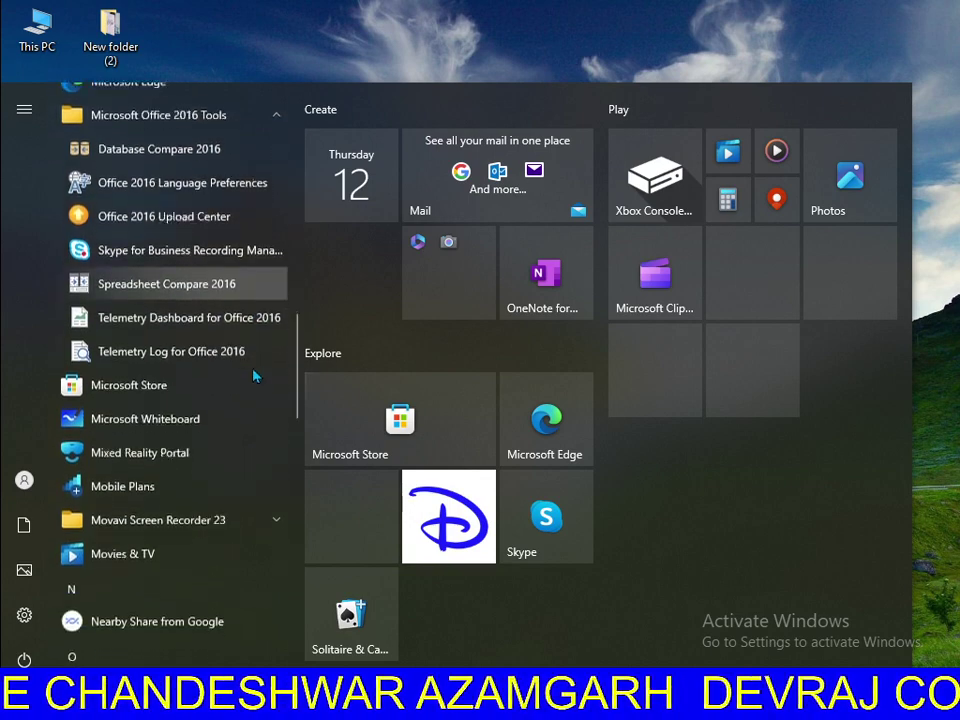
scroll(255, 380, "down", 3)
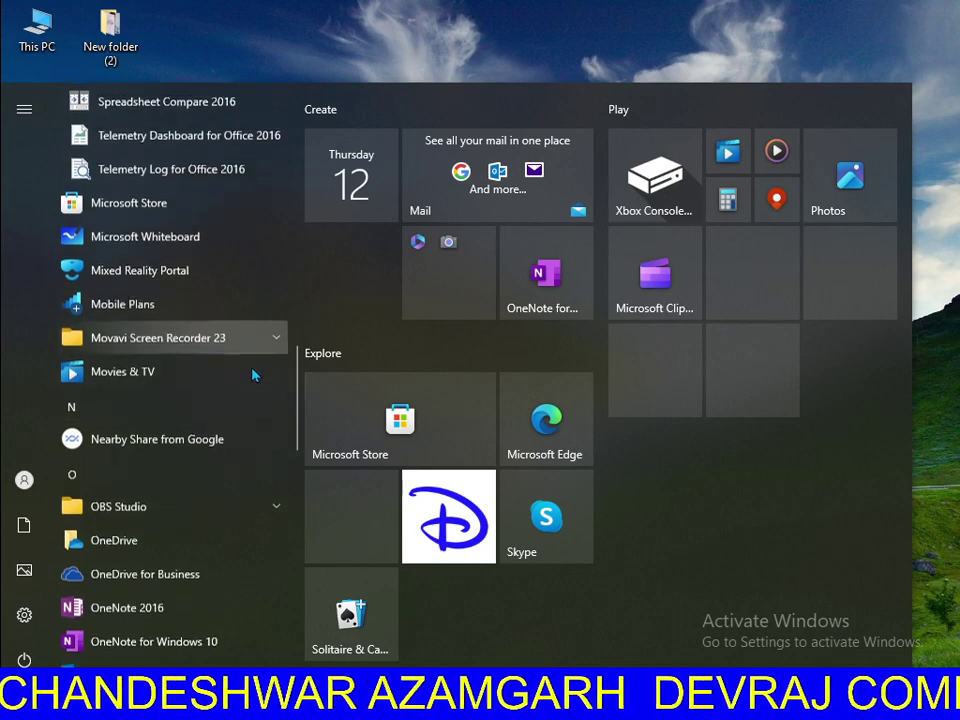
scroll(212, 388, "up", 3)
scroll(208, 320, "up", 2)
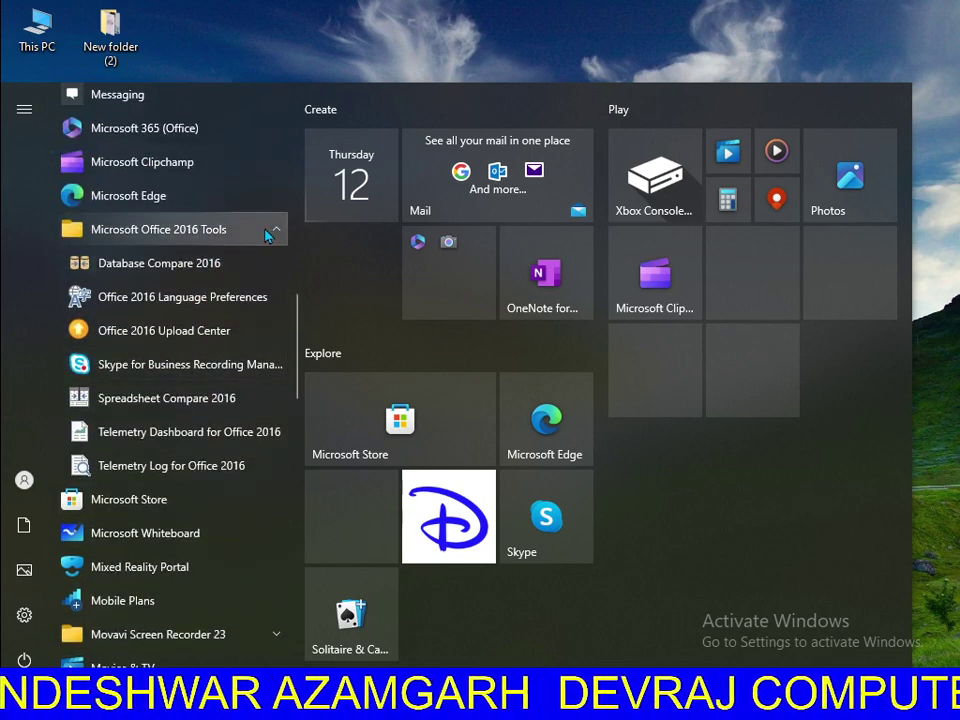
left_click(270, 229)
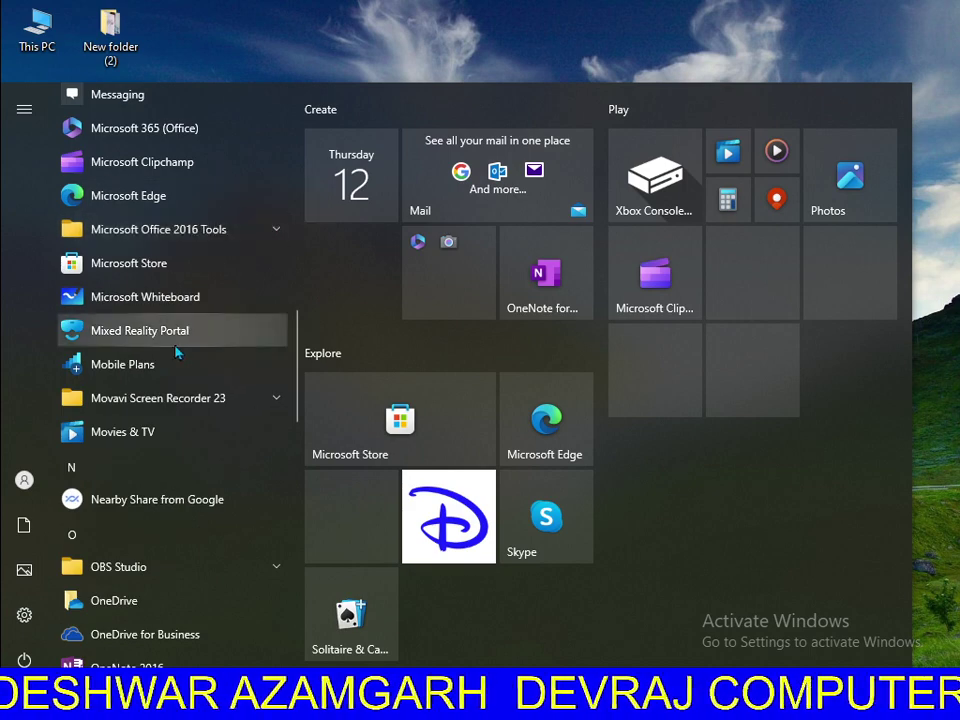
Find Excel 2016 in the Start menu app list and launch it
scroll(176, 351, "down", 1)
scroll(180, 420, "down", 1)
scroll(208, 392, "down", 2)
scroll(200, 420, "down", 1)
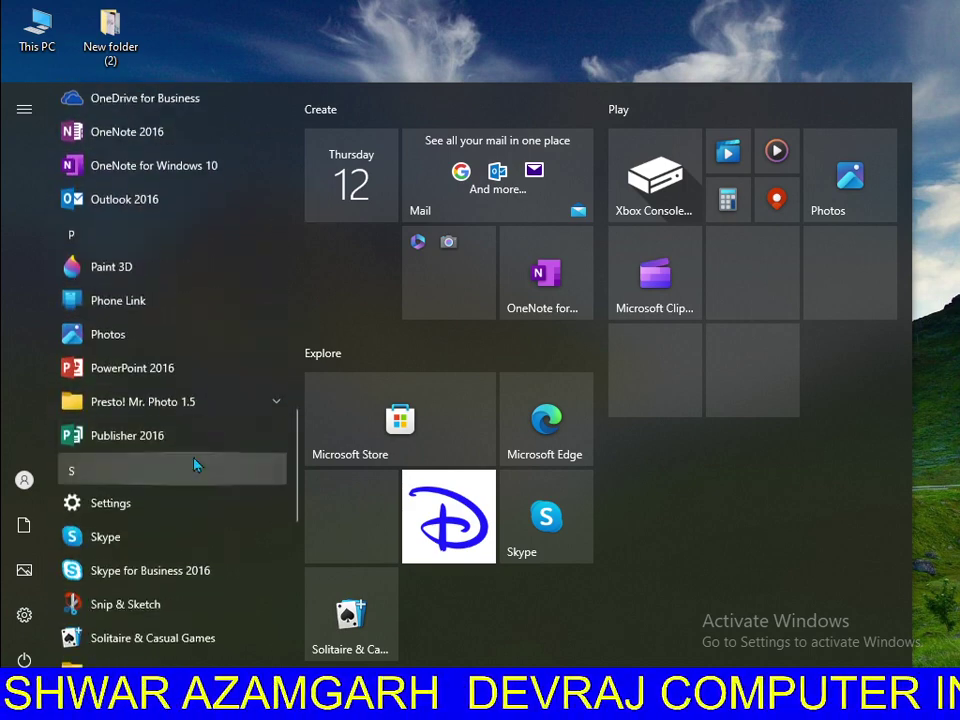
scroll(242, 403, "down", 1)
scroll(242, 407, "down", 2)
scroll(272, 413, "down", 1)
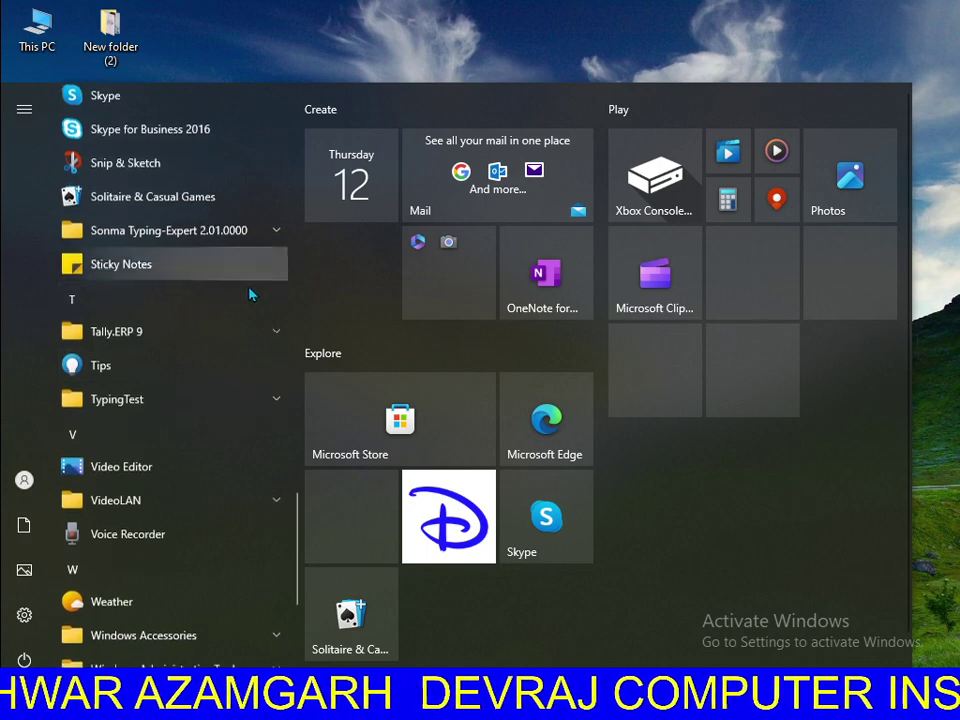
scroll(240, 330, "down", 2)
scroll(236, 385, "down", 1)
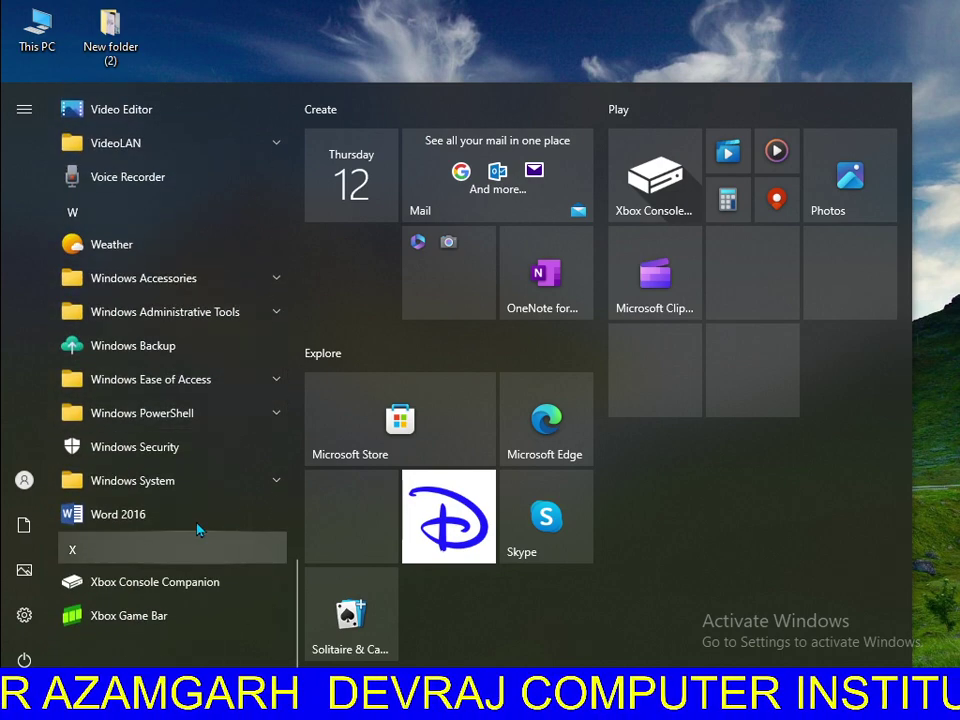
scroll(227, 469, "up", 3)
scroll(227, 469, "up", 3)
scroll(227, 472, "up", 3)
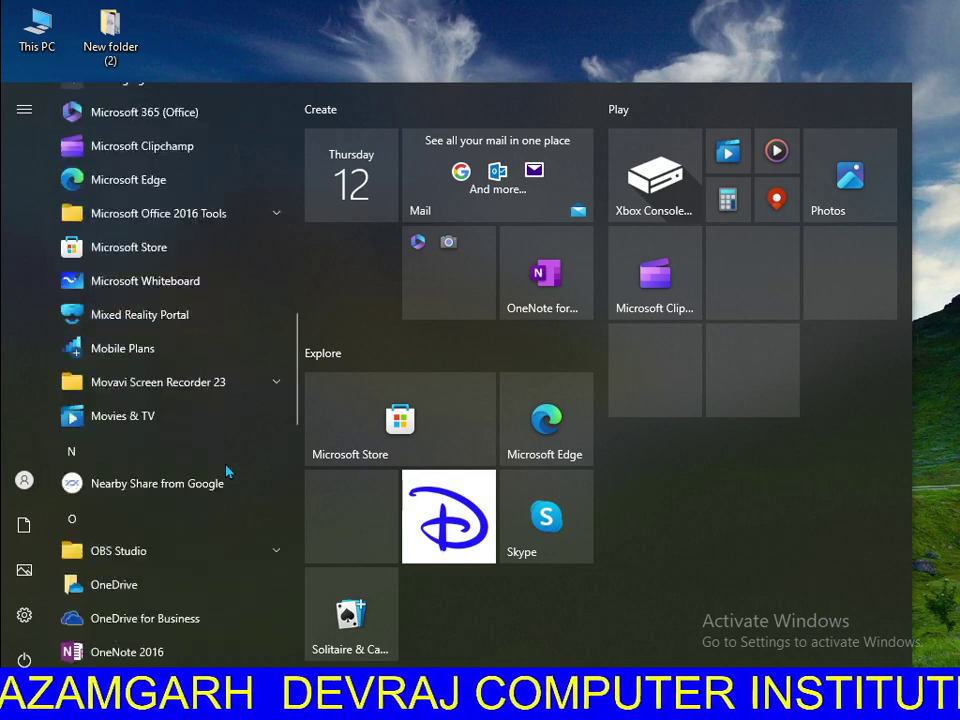
scroll(227, 470, "up", 2)
scroll(227, 470, "up", 2)
scroll(227, 470, "up", 2)
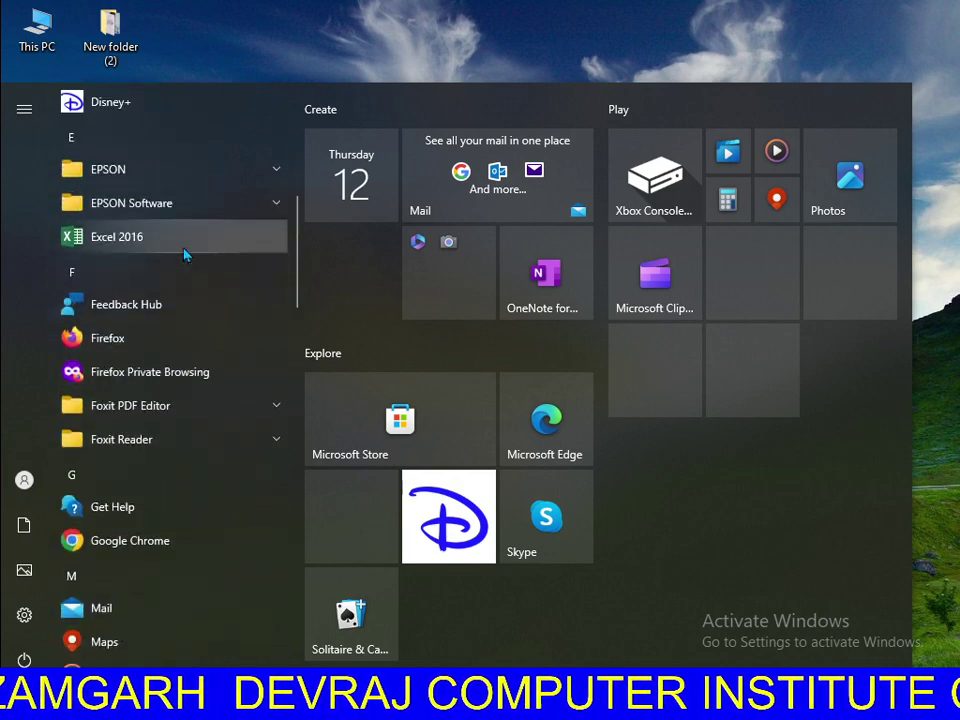
scroll(184, 254, "up", 2)
scroll(184, 254, "up", 3)
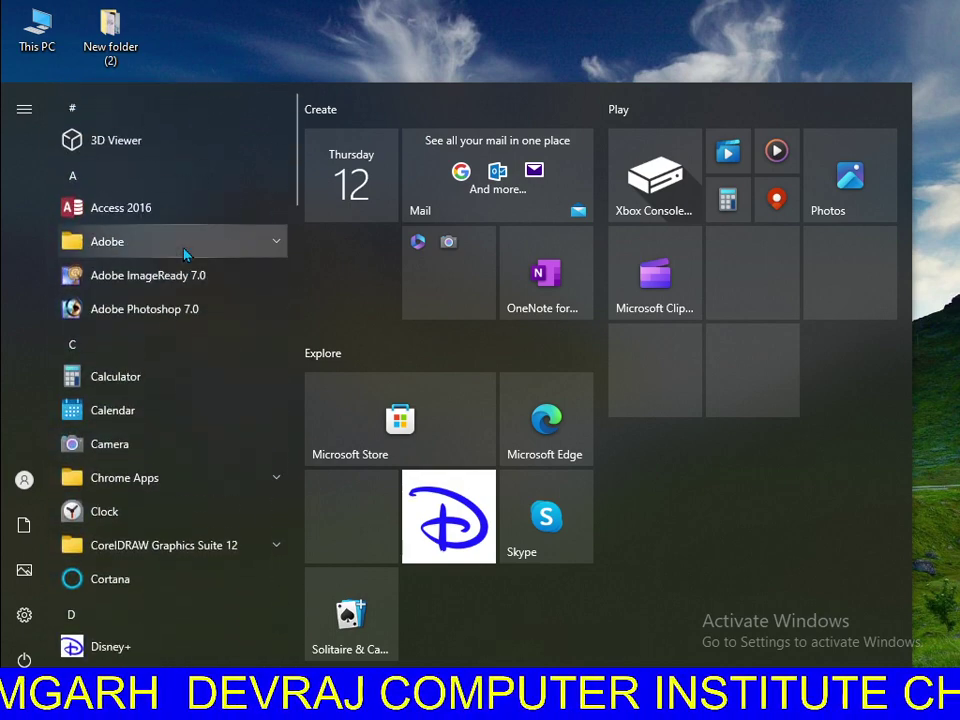
scroll(120, 381, "down", 1)
scroll(118, 514, "down", 3)
scroll(127, 509, "down", 1)
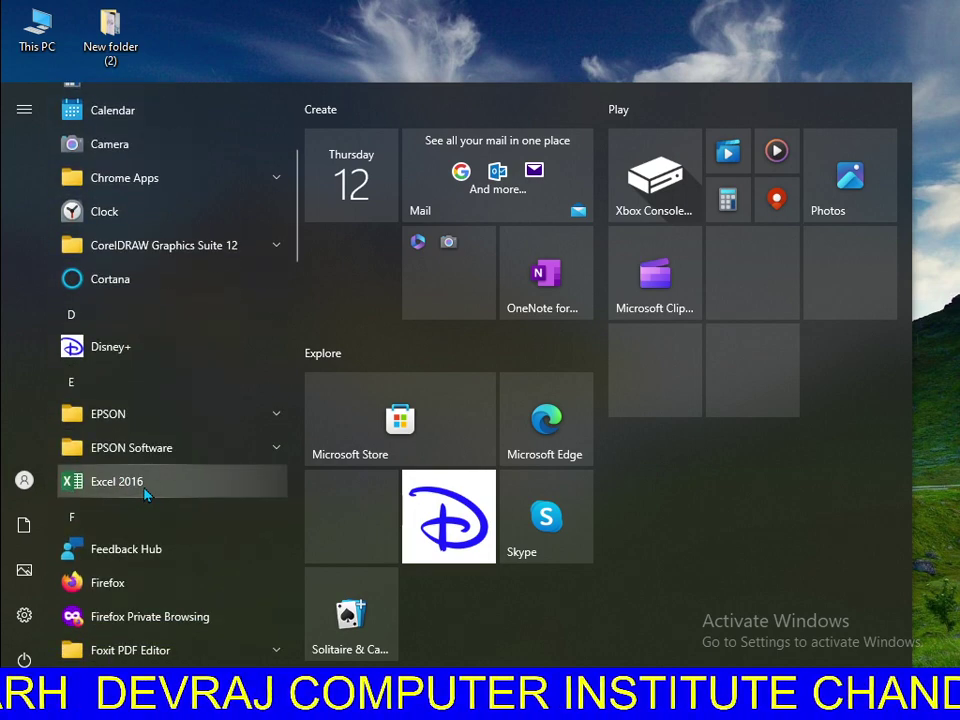
left_click(146, 494)
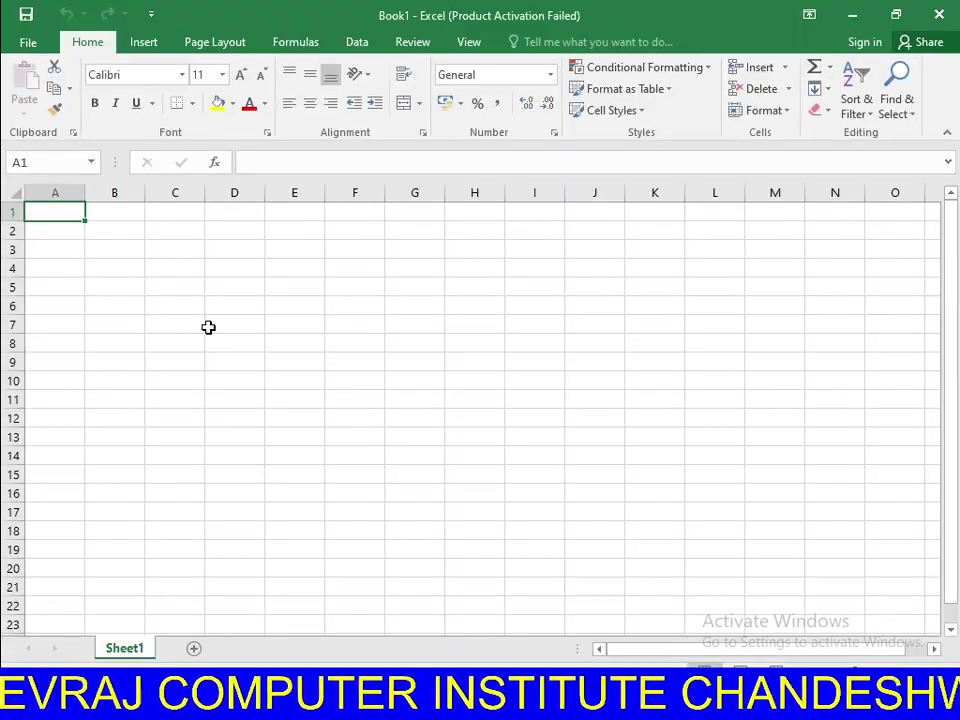
Create a blank workbook and close the Microsoft Office Activation Wizard
left_click(208, 327)
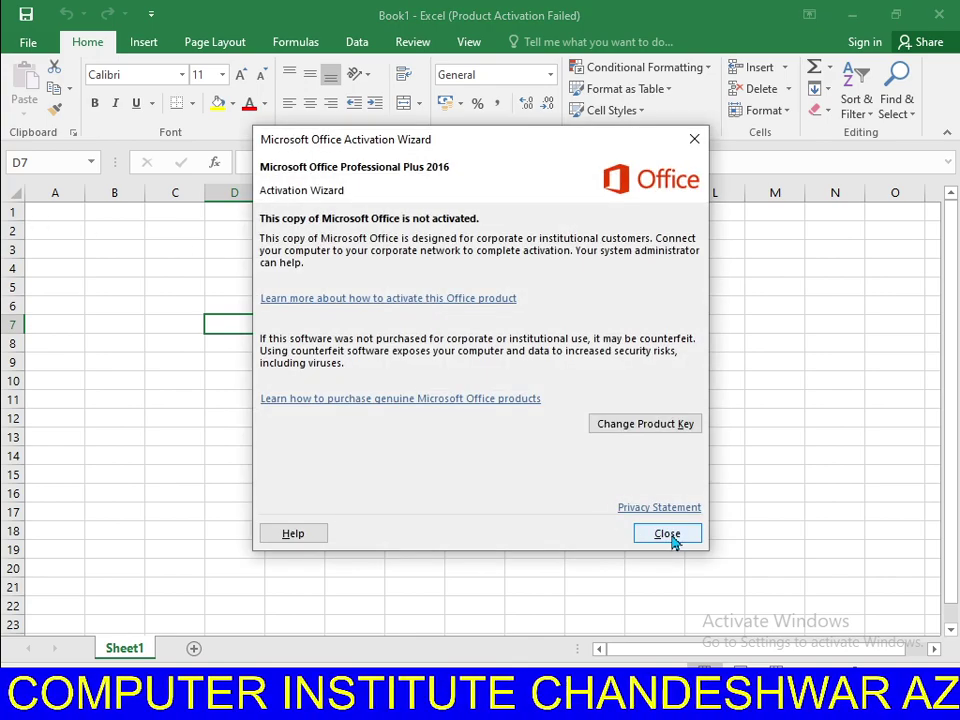
left_click(670, 537)
left_click(418, 399)
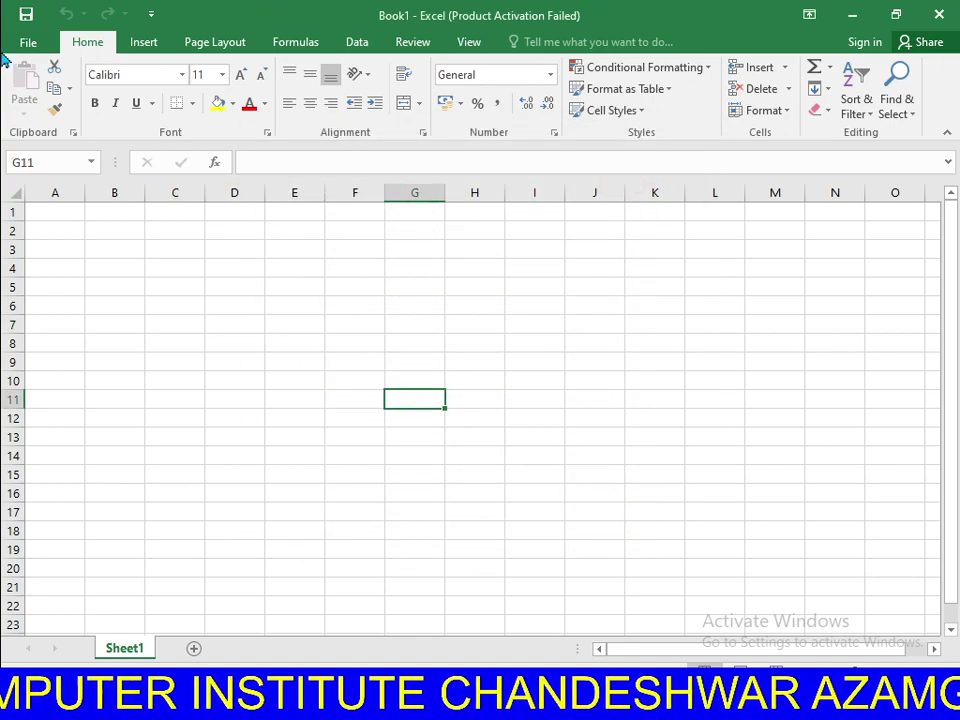
left_click(627, 472)
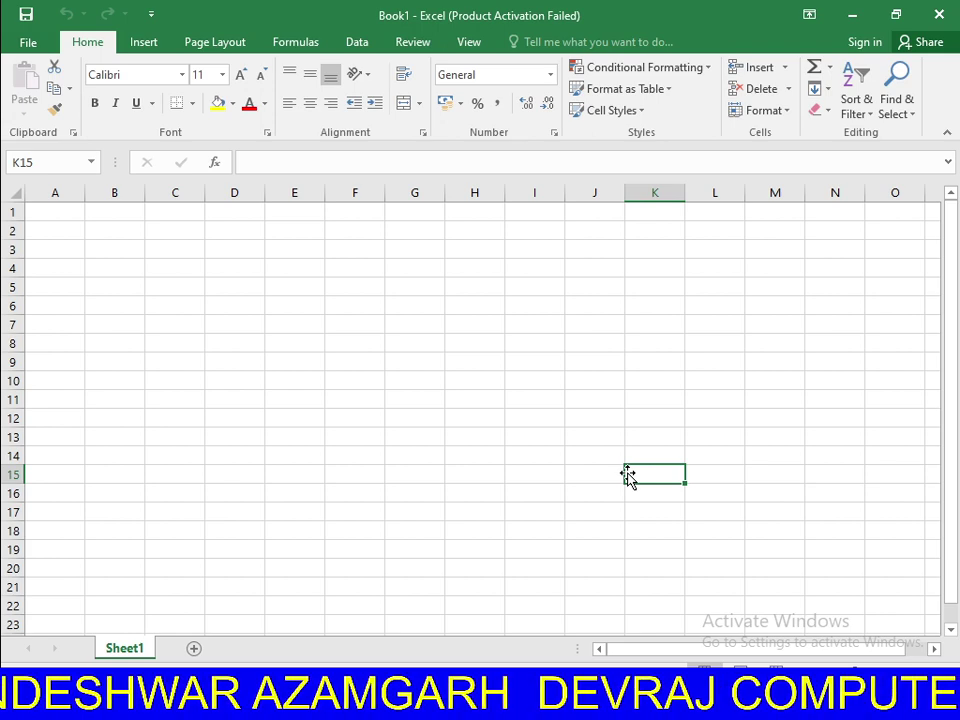
left_click(217, 363)
left_click(296, 311)
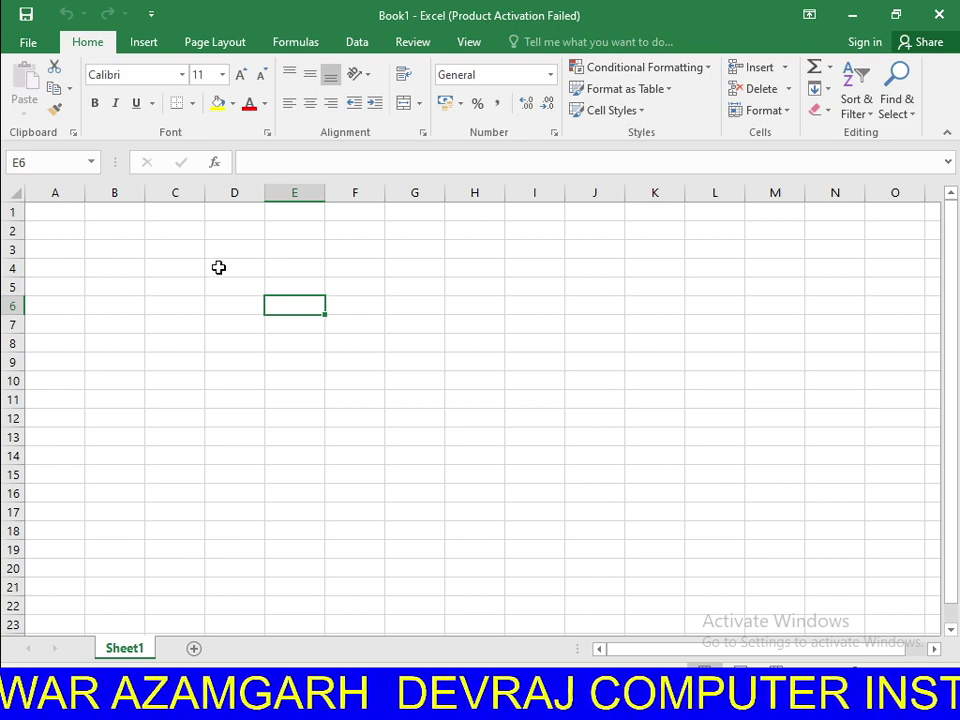
left_click(55, 232)
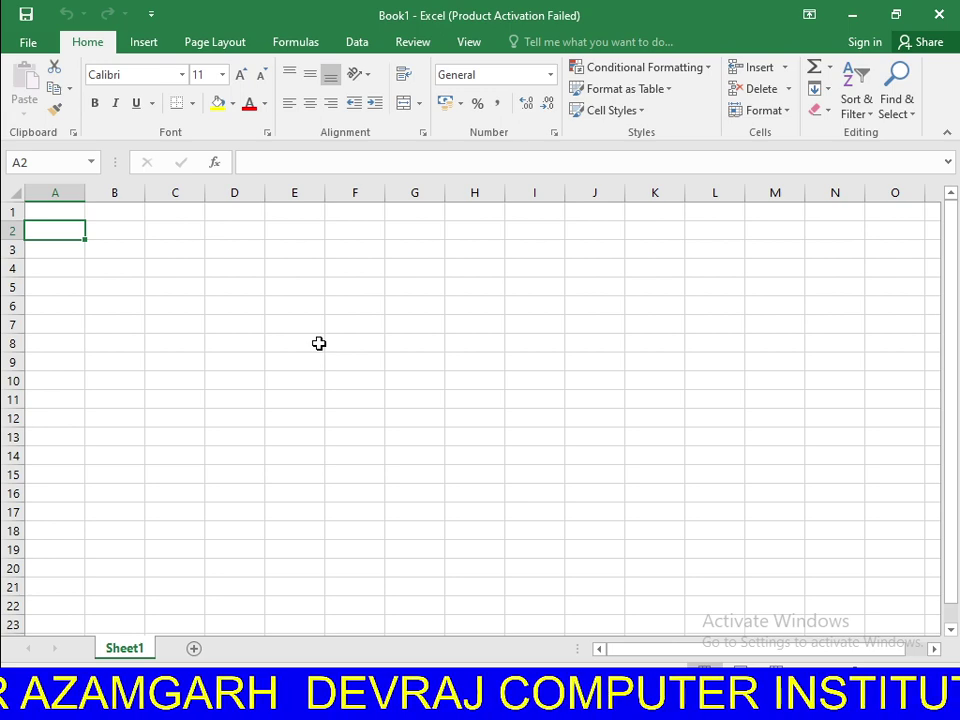
Type sample numbers into rows 2 through 9, starting with 5, 1541, 5, 21 in row 2
type("54")
key("Tab")
type("1541")
key("Tab")
type("5")
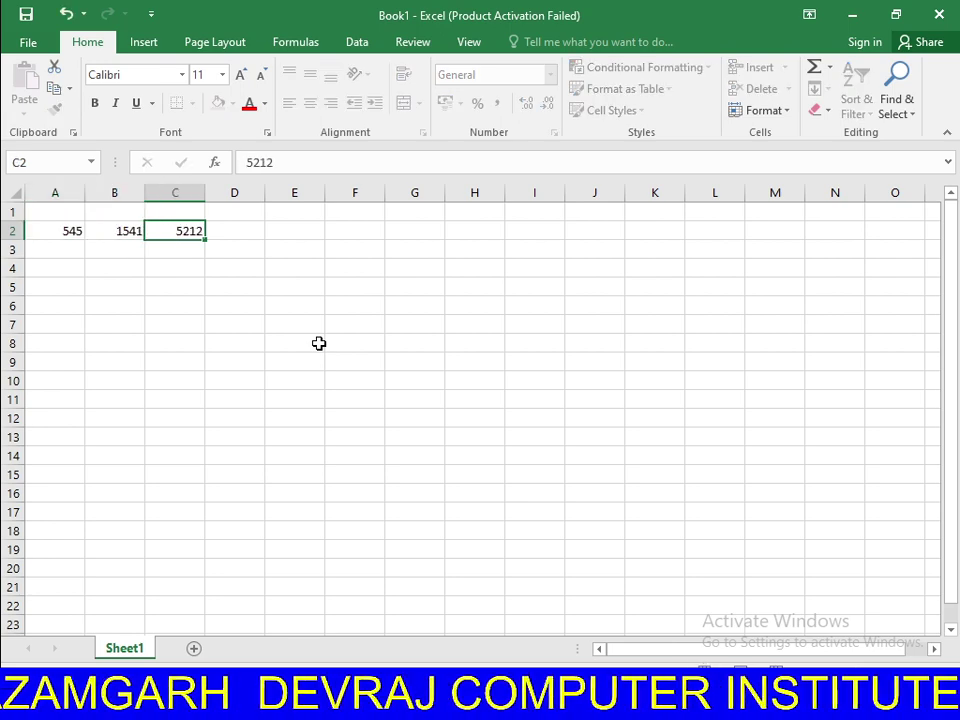
key("Tab")
type("21")
key("Tab")
type("22\t12")
key("Tab")
key("Return")
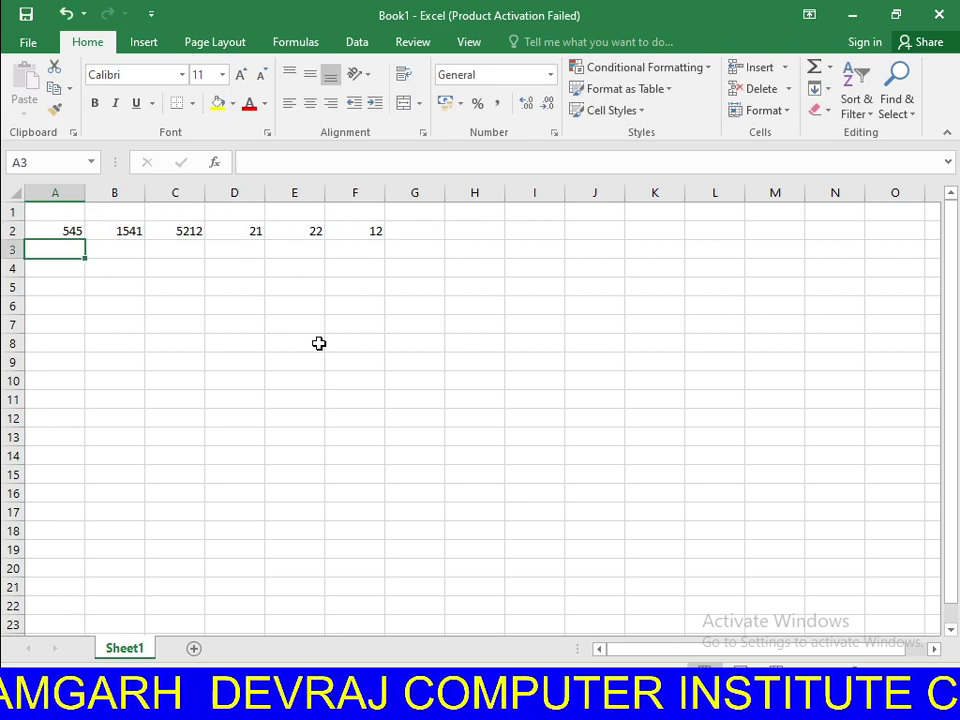
type("15\t12\t21\t212\t4\t12")
key("Tab")
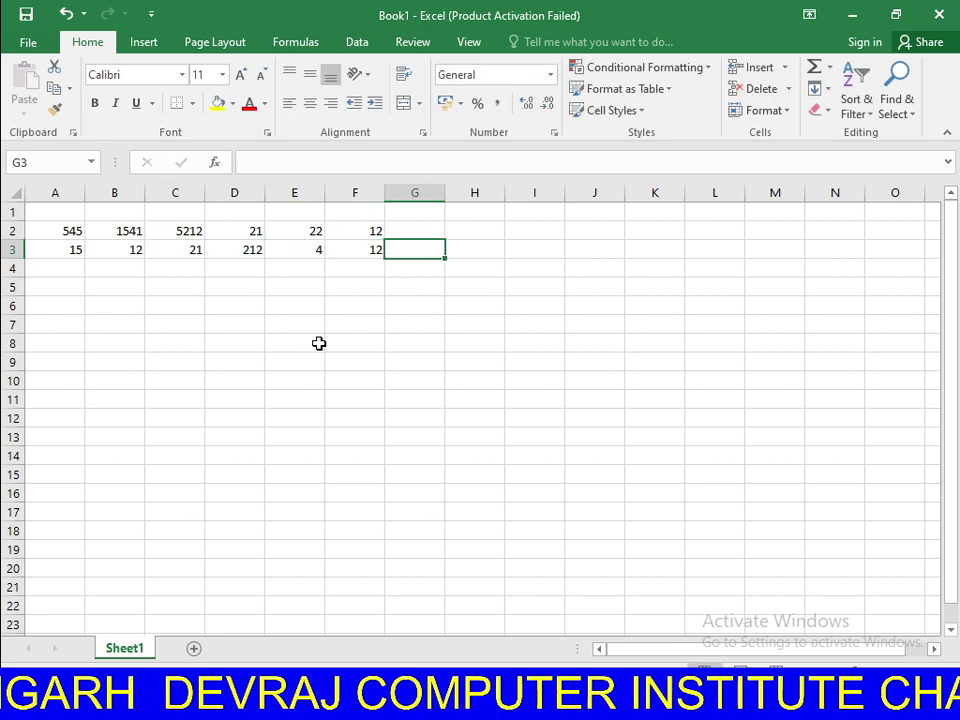
key("Return")
type("45\t451\t2\t512\t")
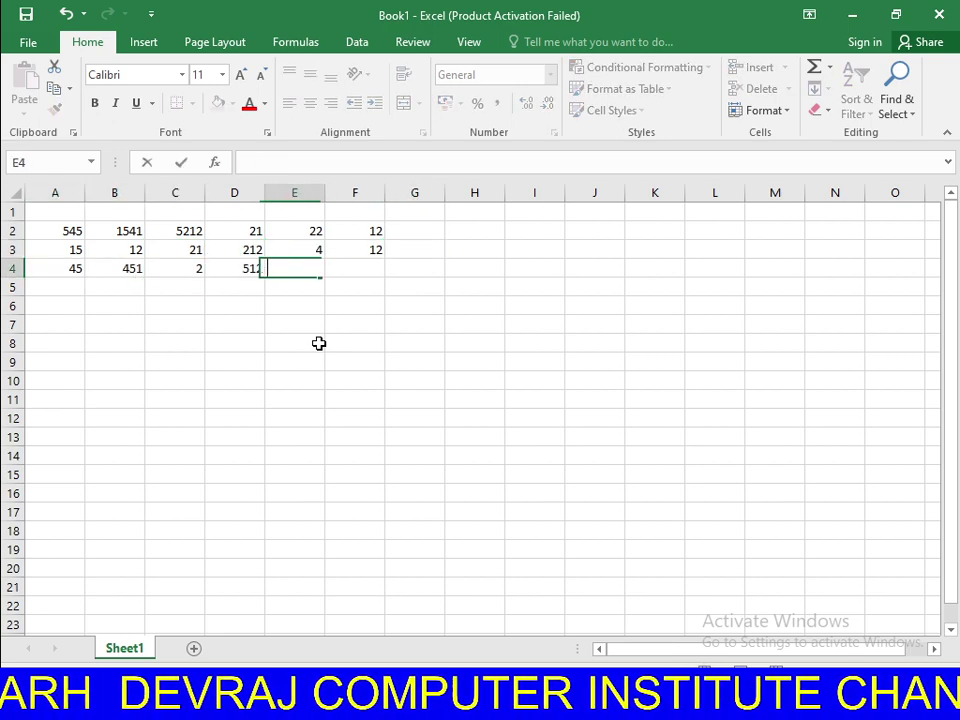
type("12\t12")
key("Return")
type("151\t22\t\t0")
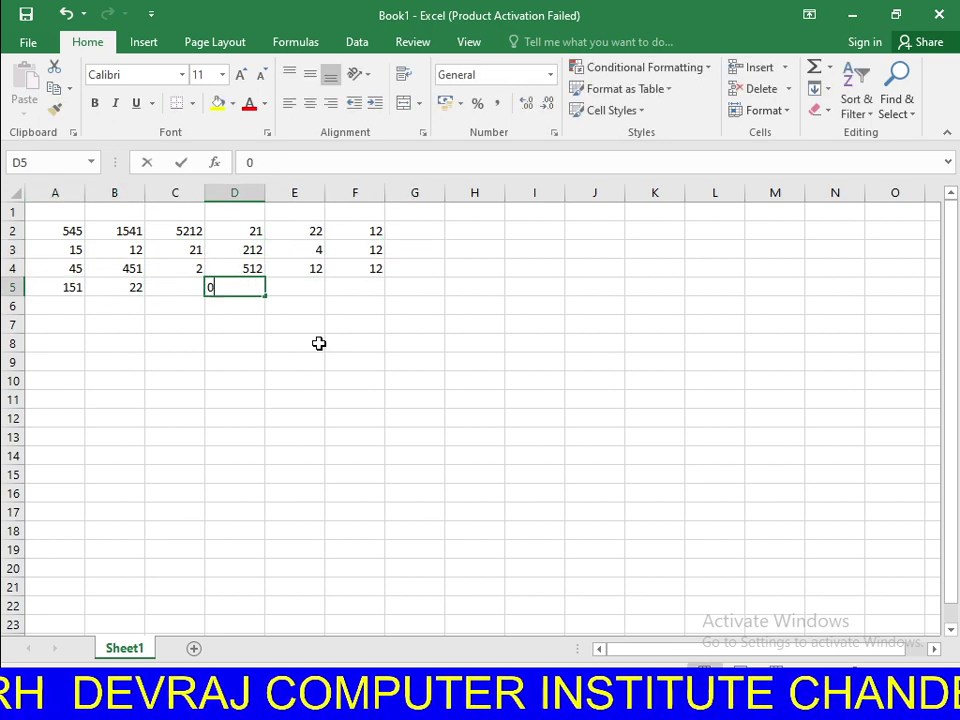
type("\t1\t21\t2")
key("Return")
type("1\t212\t\t")
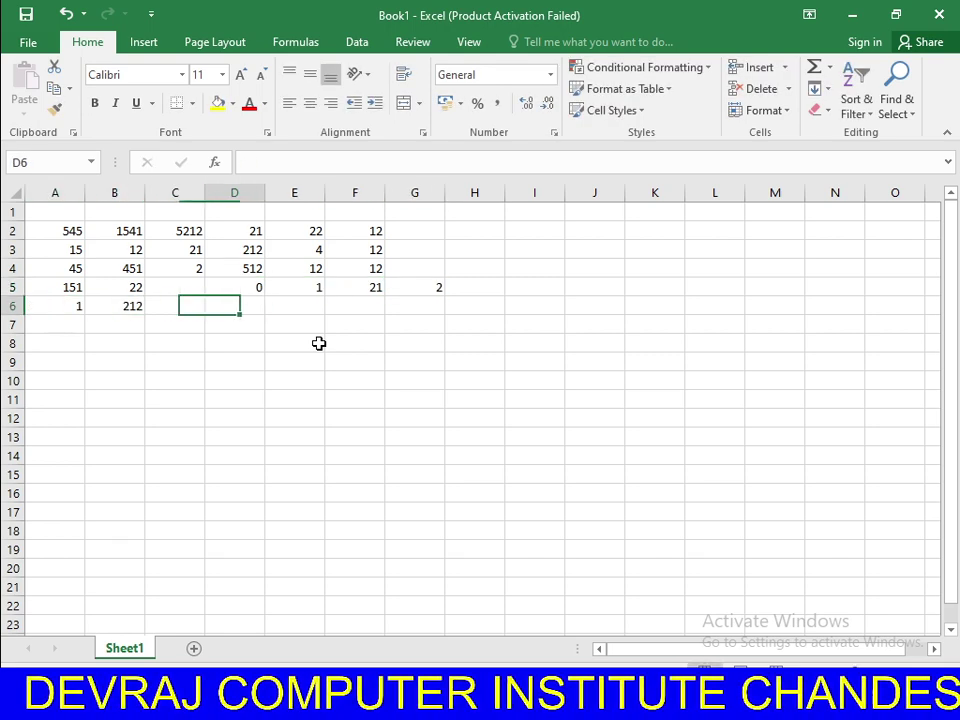
type("2\t121\t20")
key("Return")
type("12.2\t")
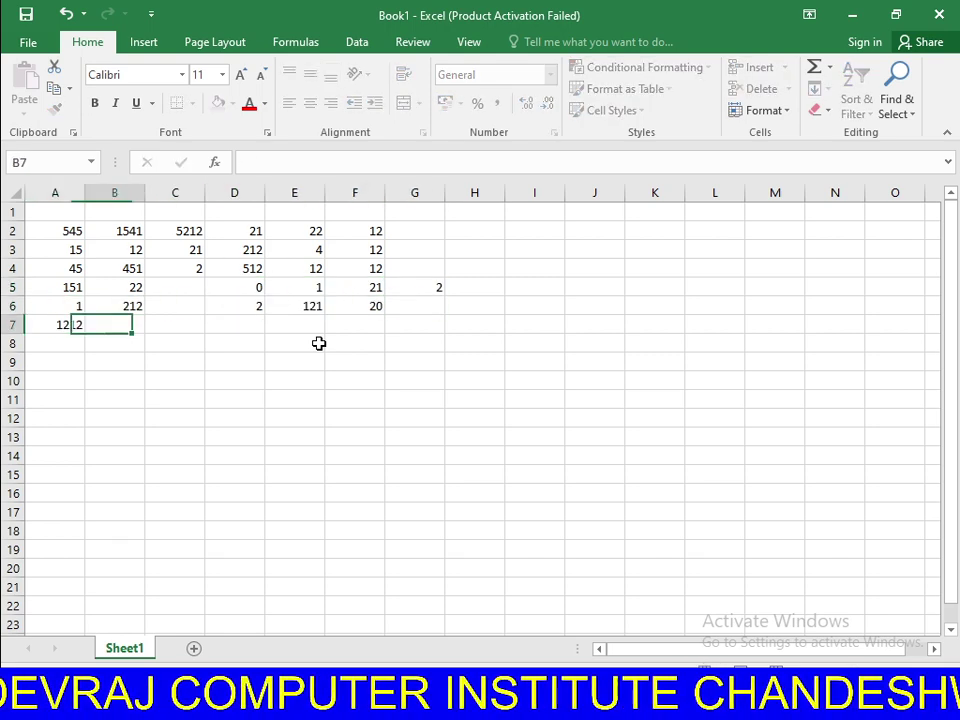
type("12\t121\t2\t121\t2\t21")
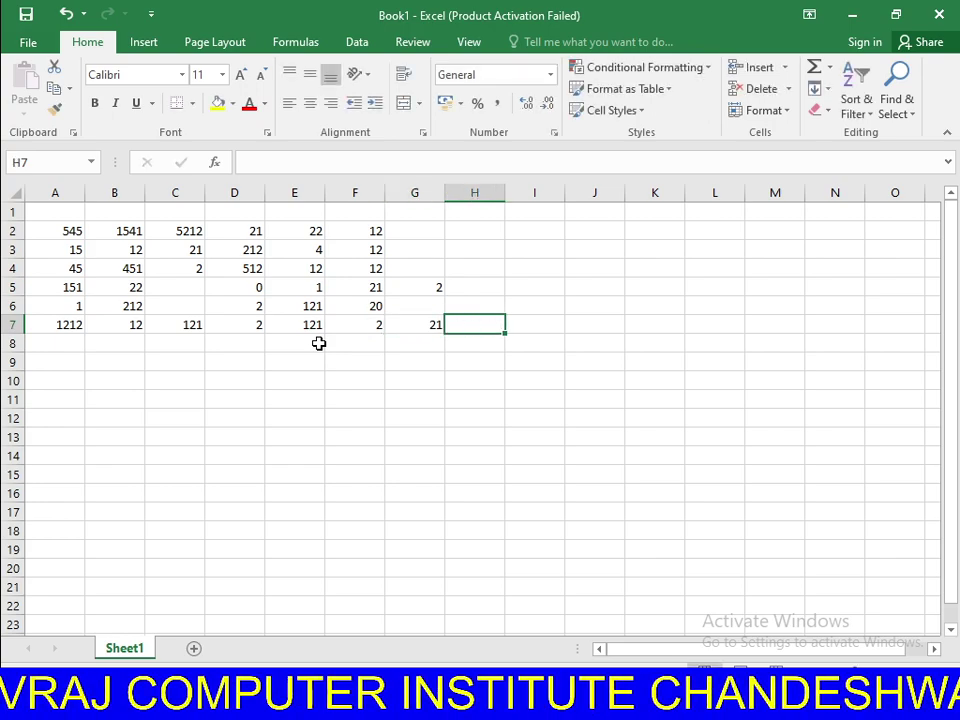
key("Return")
type("21\t212\t12\t12\t12\t12\t12")
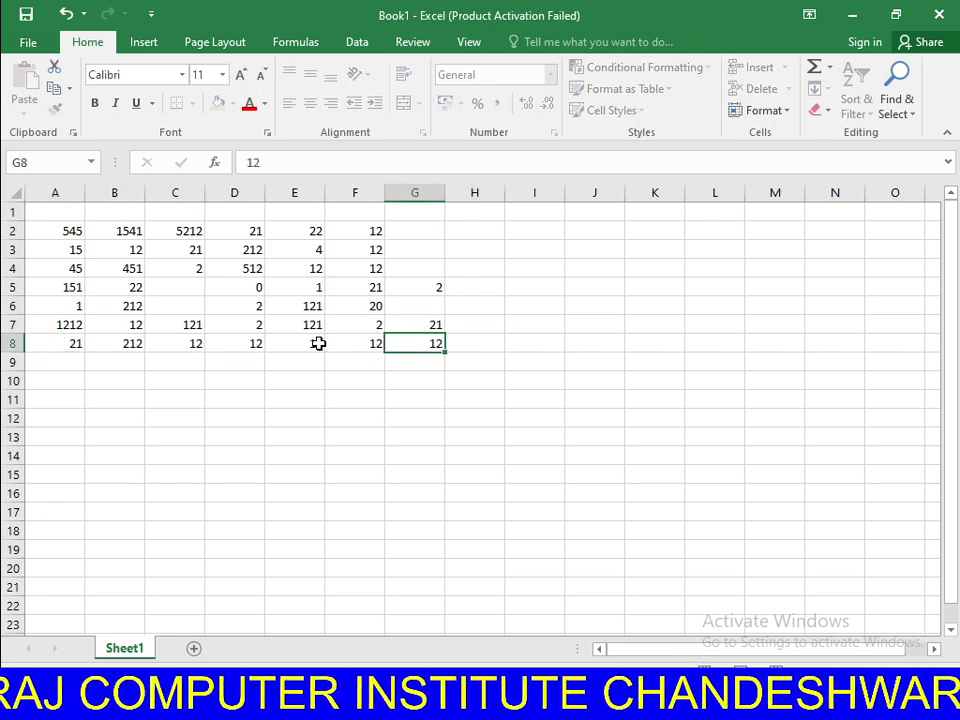
type("\t21")
key("Return")
type("1\t212\t12\t12\t1")
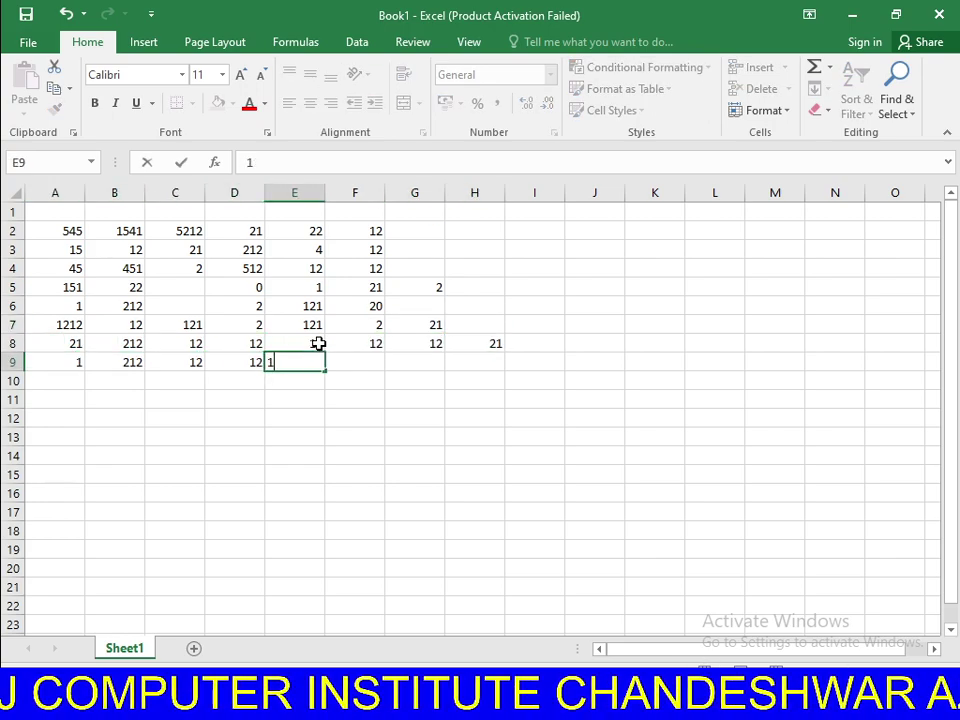
type("2\t12\t12")
key("Return")
key("Return")
Fill rows 11 through 23 with sample numbers, leaving rows 10 and 17 empty
key("Tab")
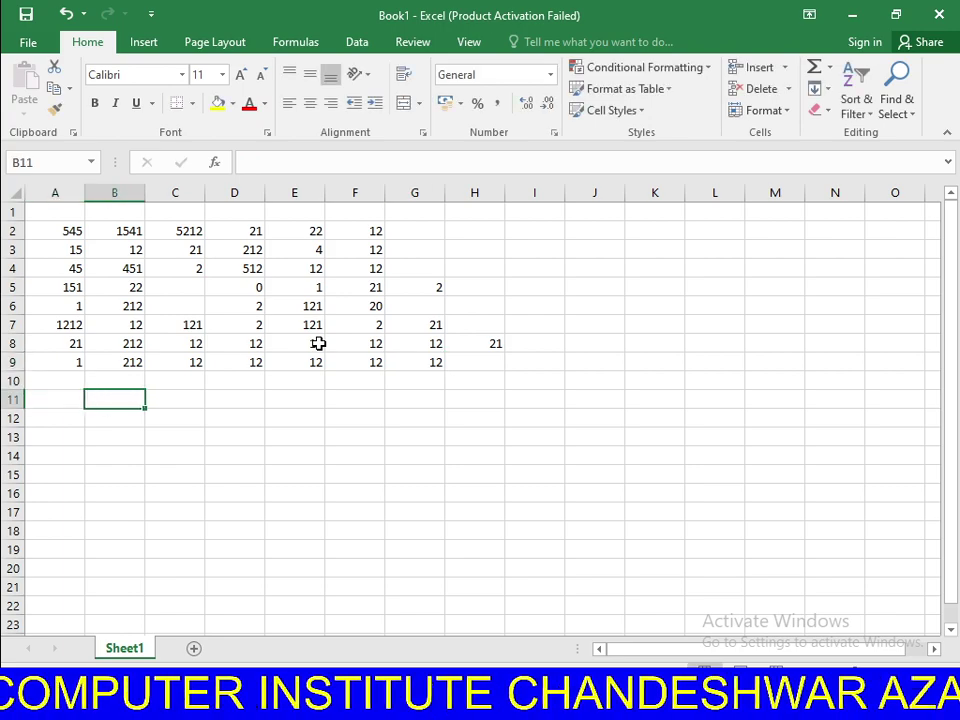
type("12\t12\t12\t12\t12\t12\t1")
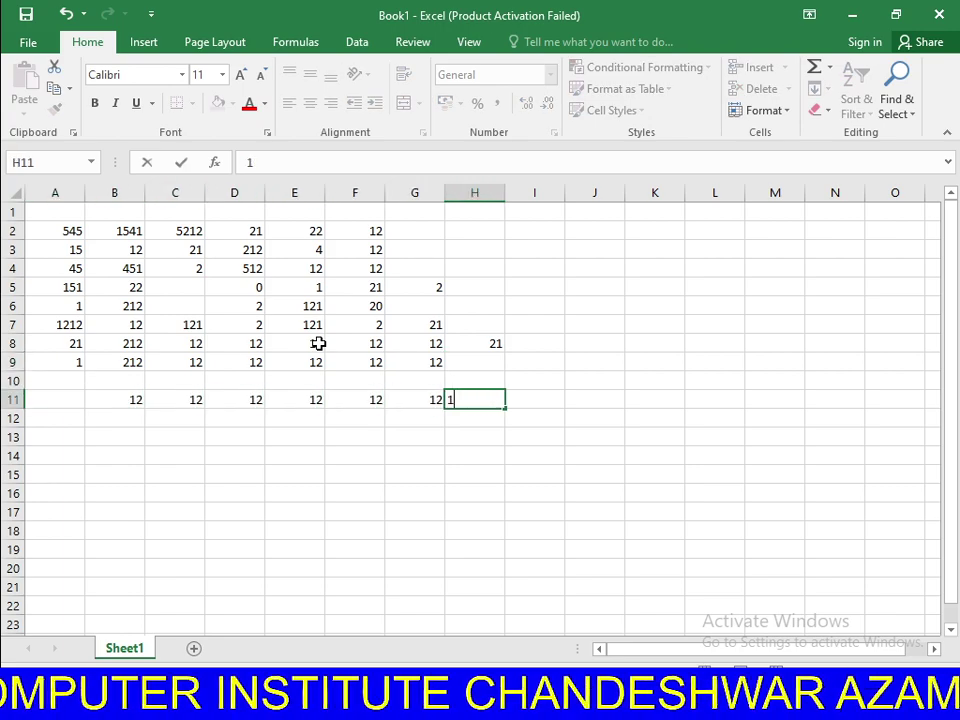
key("Return")
type("1\t51\t21\t212\t1\t212")
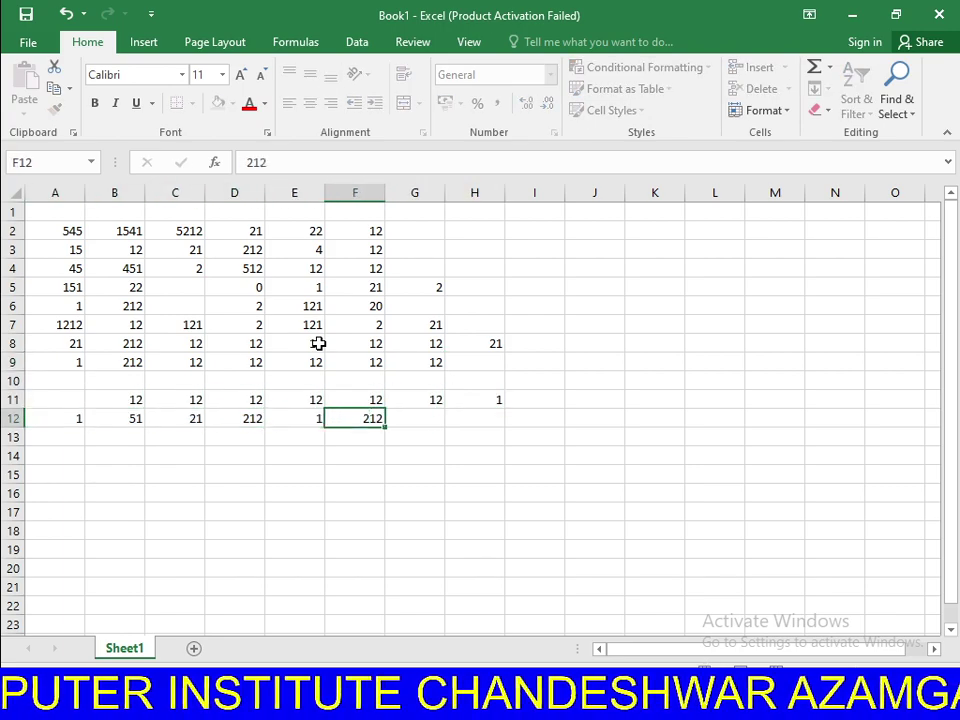
type("\t1\t212")
key("Return")
type("21\t212\t12\t1")
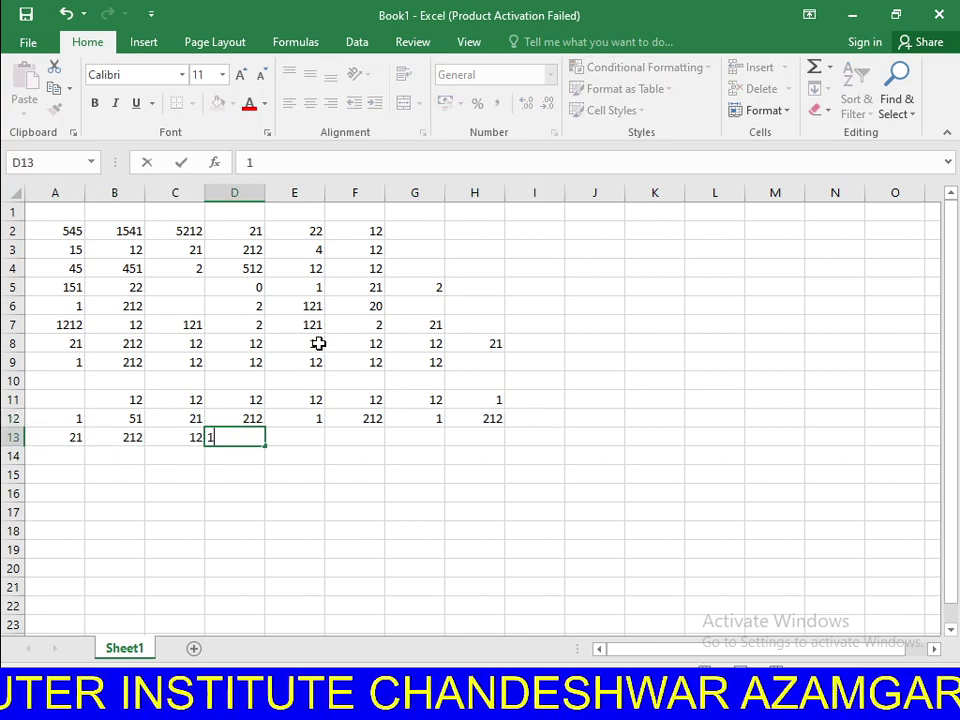
type("\t21\t21\t2\t1")
key("Return")
type("2\t15")
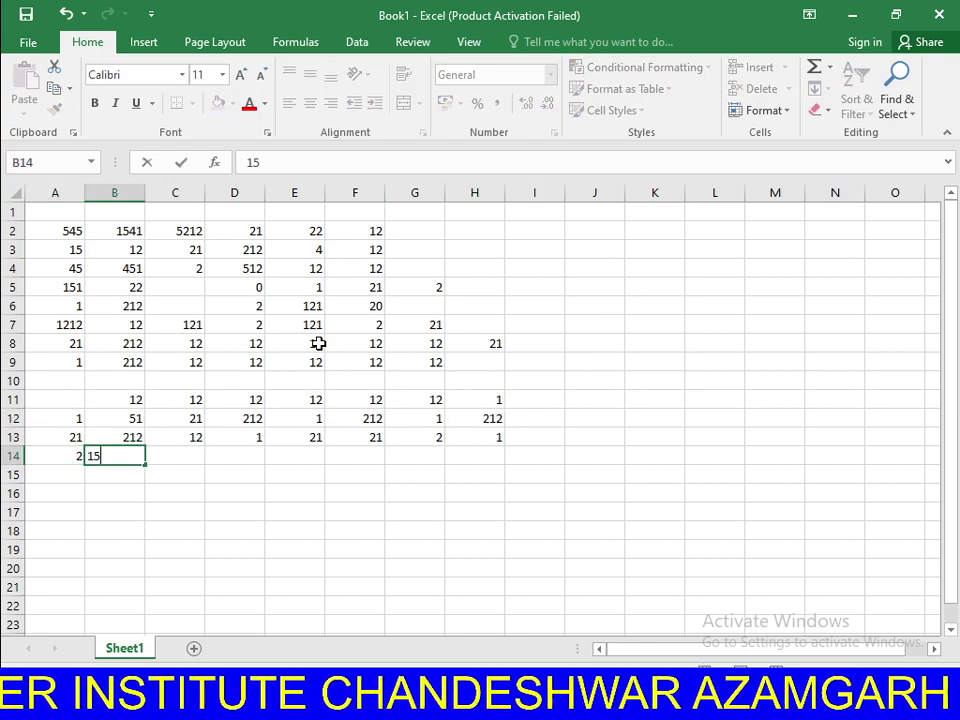
type("\t45\t45\t1\t454\t51\t5")
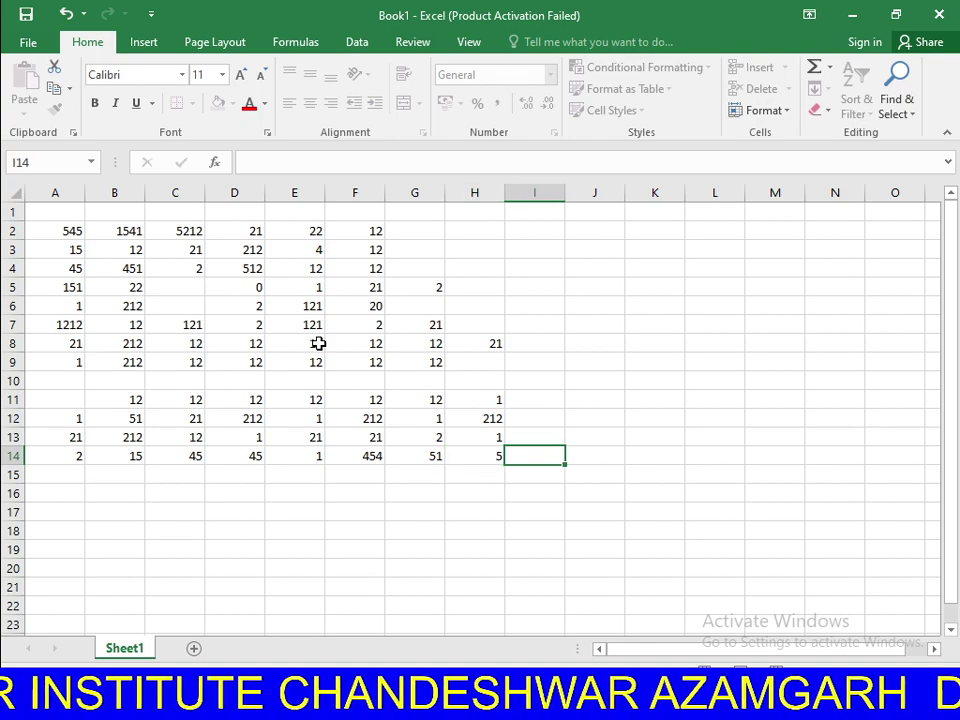
key("Return")
type("1\t4\t51")
key("Return")
type("212")
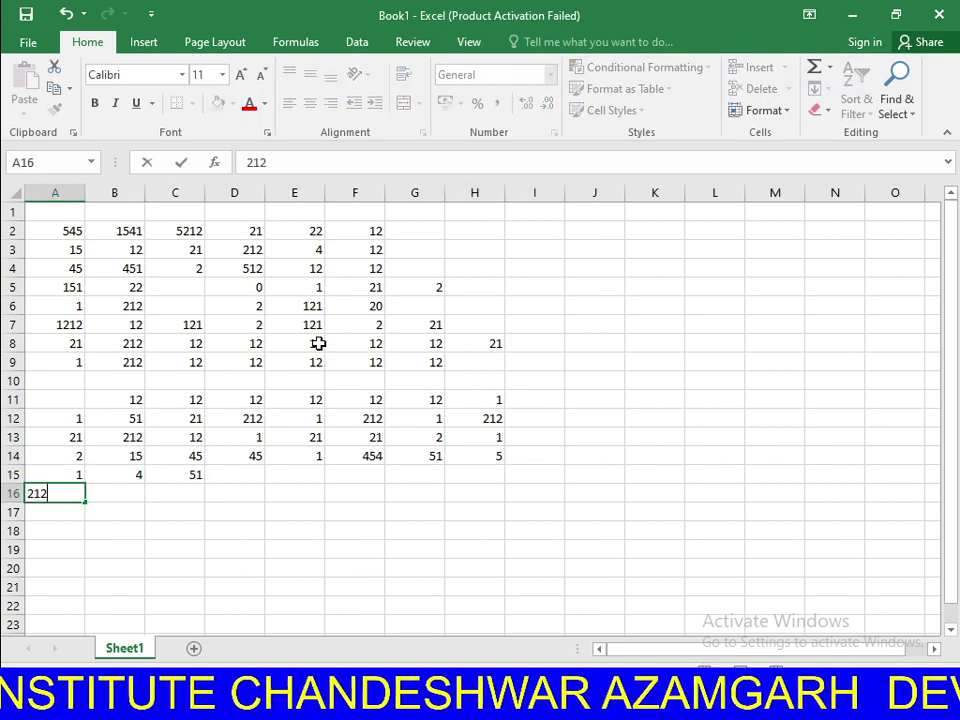
key("Return")
key("Return")
type("55")
key("ctrl+Return")
type("12")
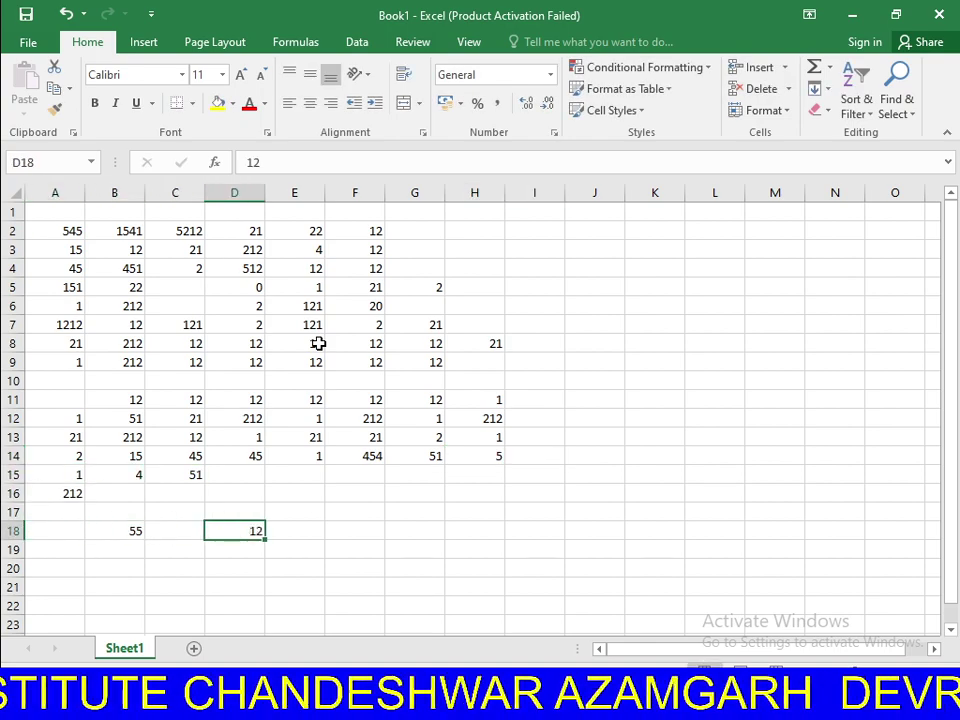
type("\t1\t545\t45\t45\t4")
key("Return")
type("1\t54")
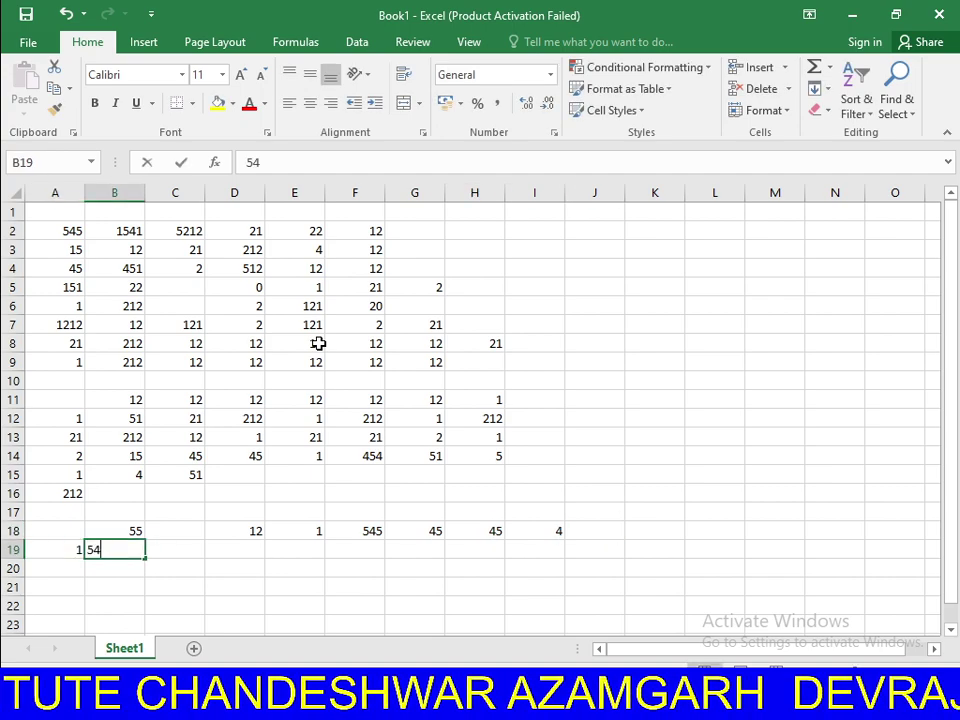
type("\t5\t3\t3\t23")
key("Return")
type("2")
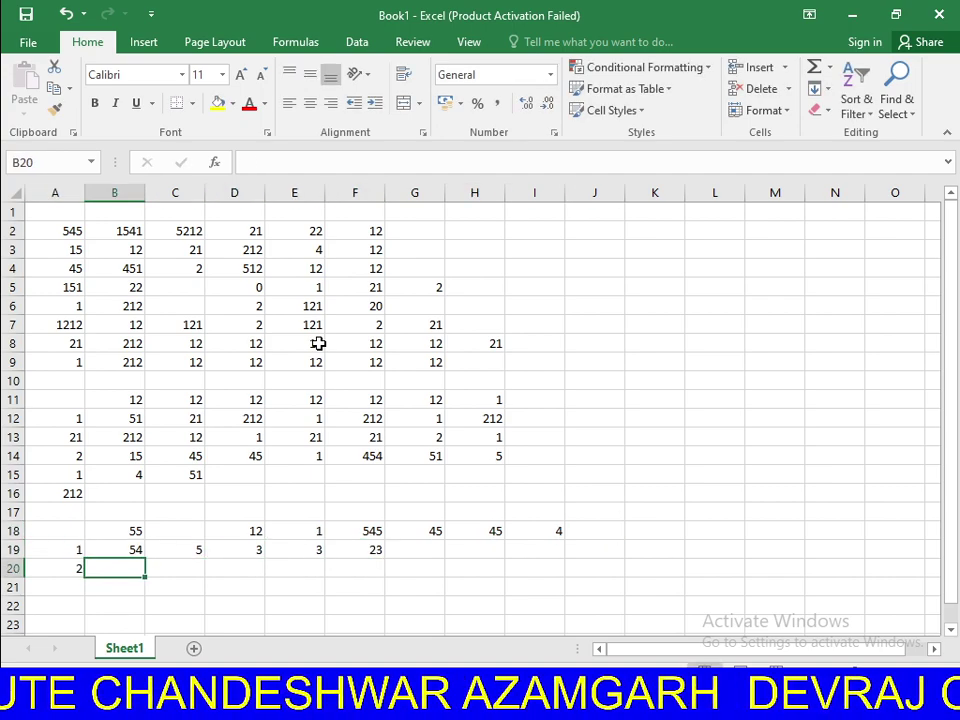
key("Tab")
key("Tab")
type("33\t23\t23")
key("Return")
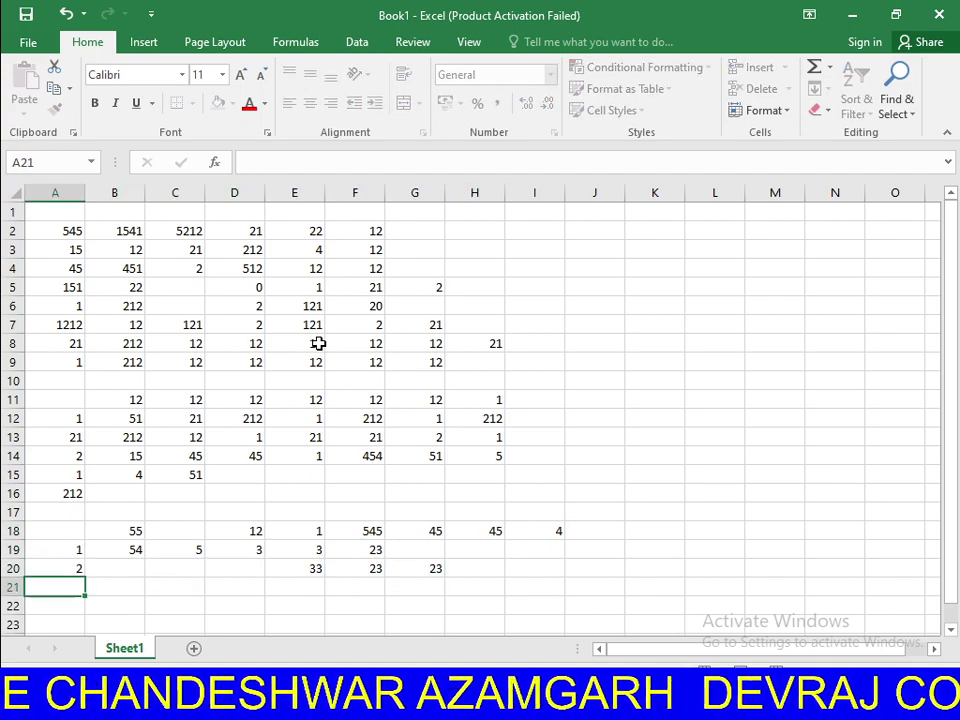
type("454\t23\t23\t23\t3")
key("Return")
type("33\t")
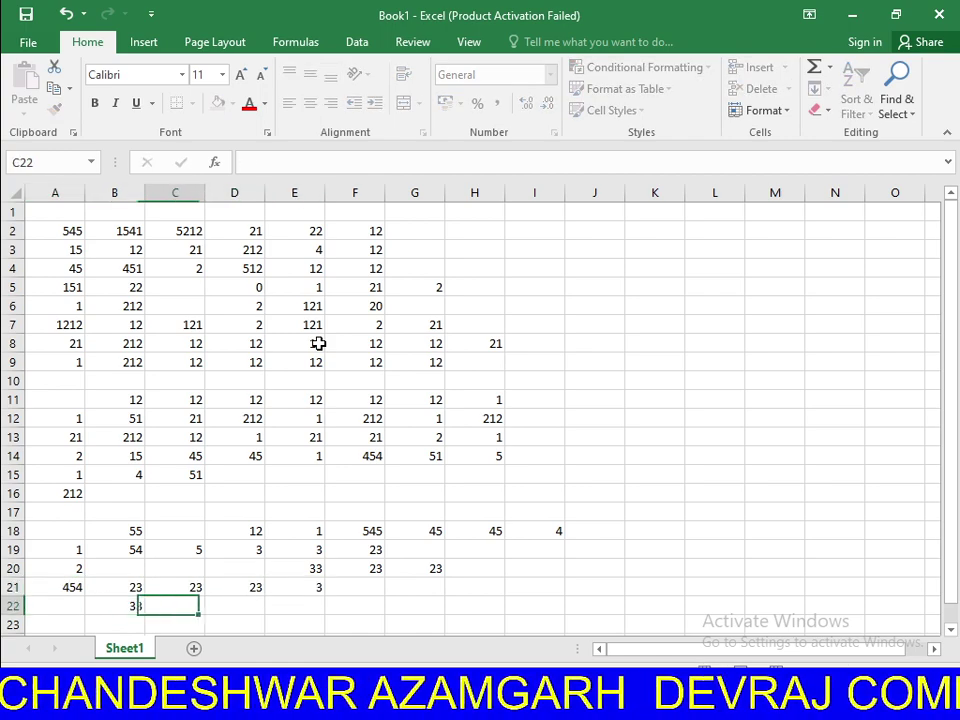
type("3 23\t2\t323")
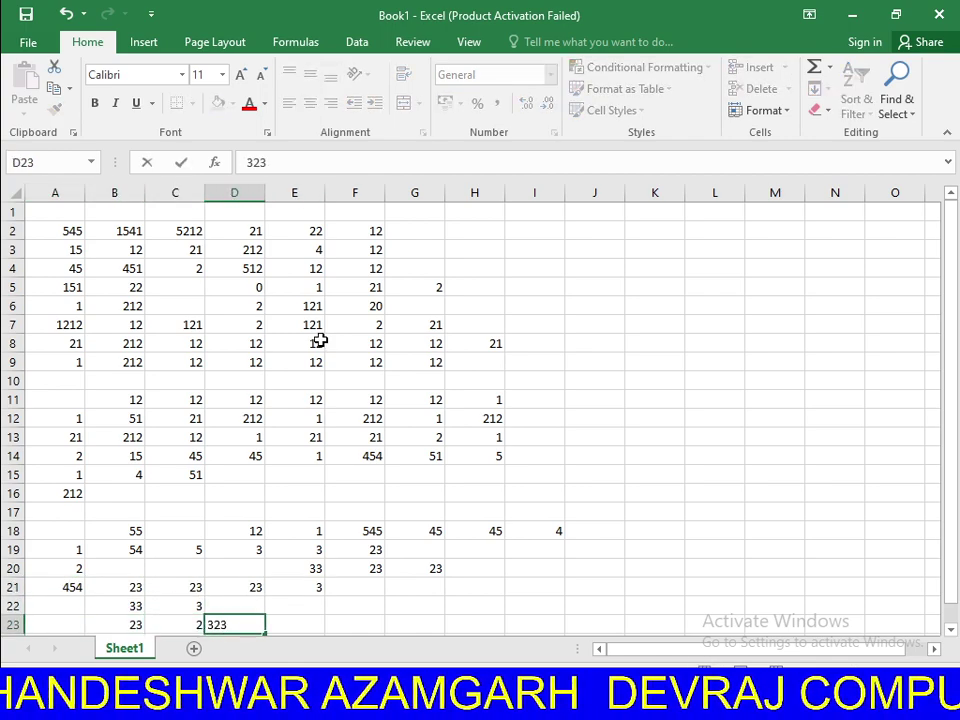
left_click(645, 433)
left_click(554, 362)
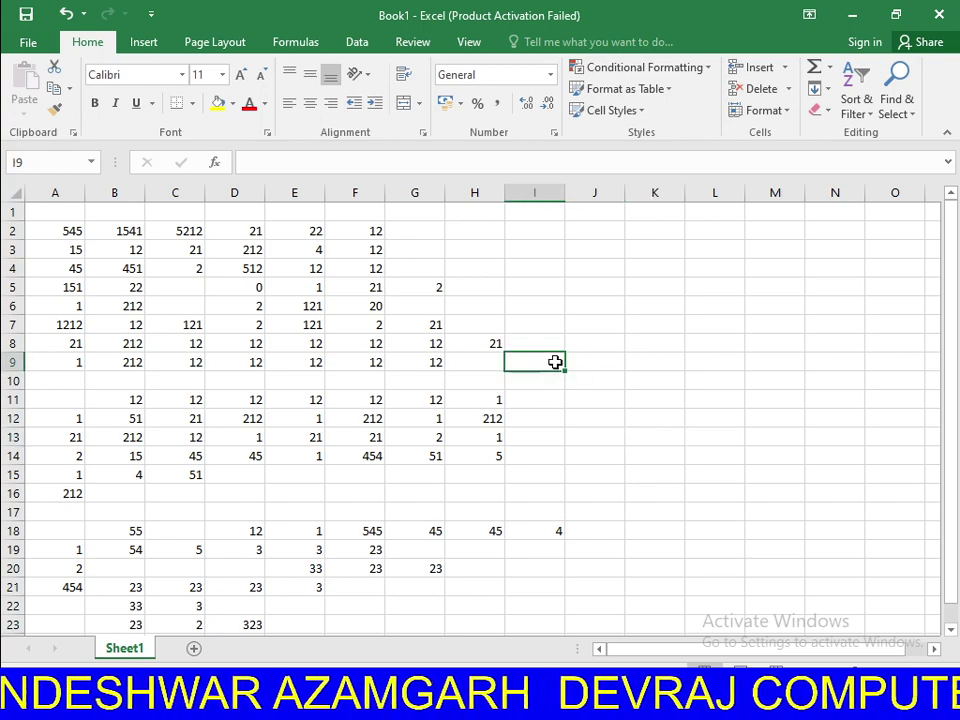
left_click_drag(72, 229, 538, 558)
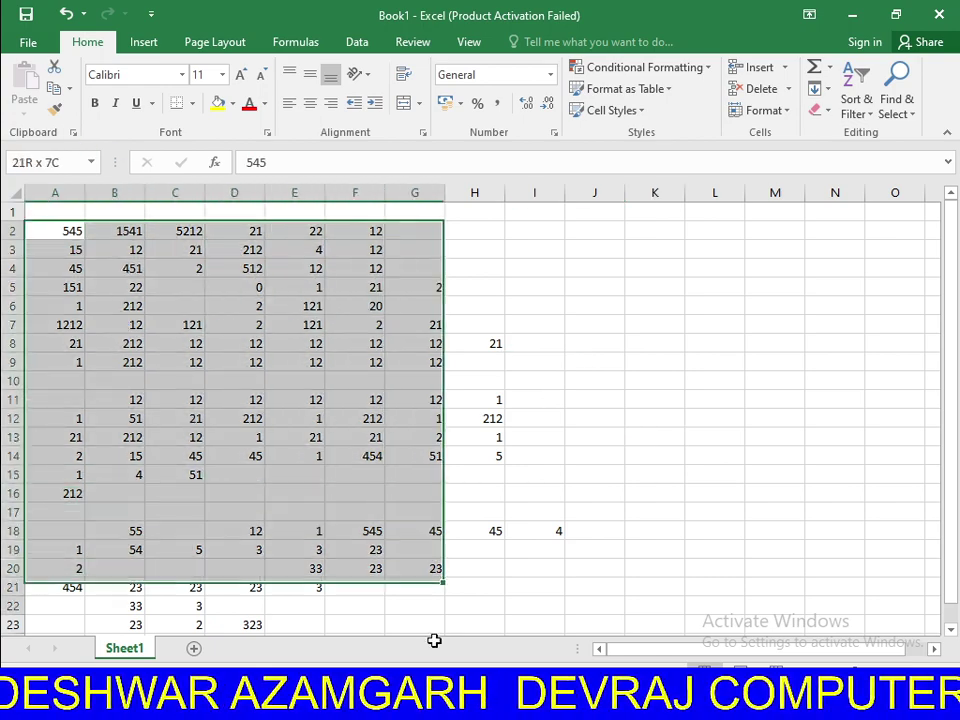
left_click(296, 508)
scroll(283, 490, "up", 1)
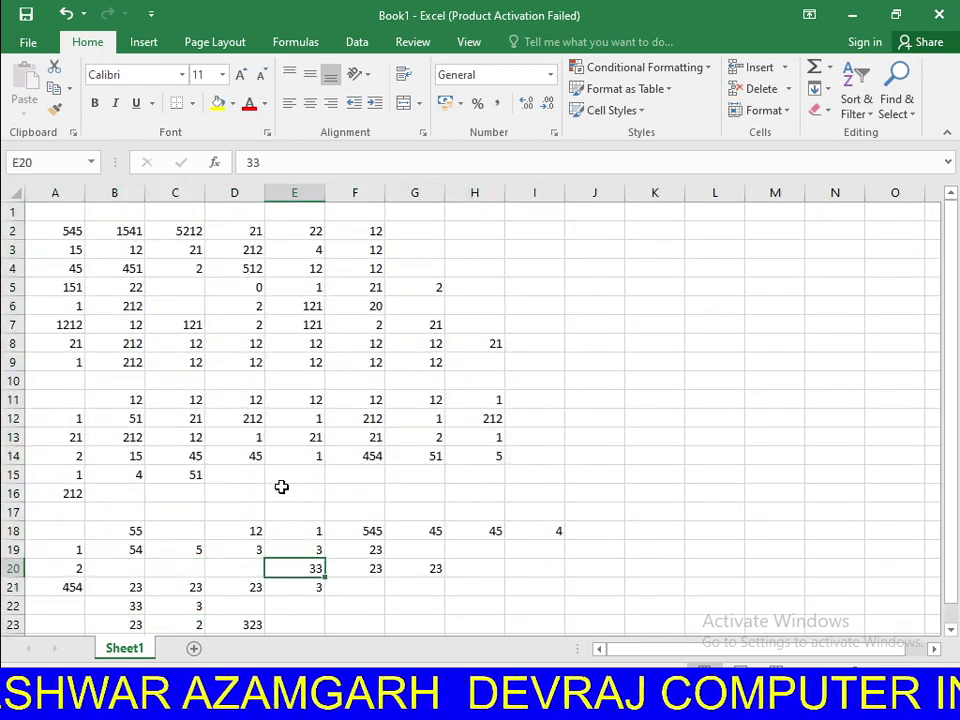
left_click(631, 383)
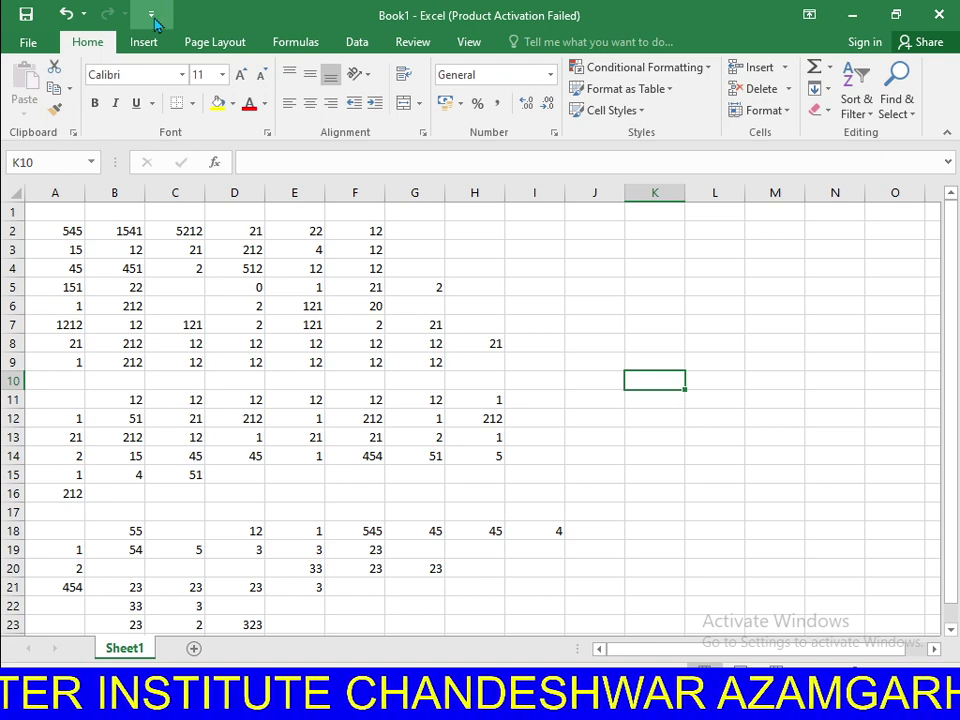
left_click(152, 15)
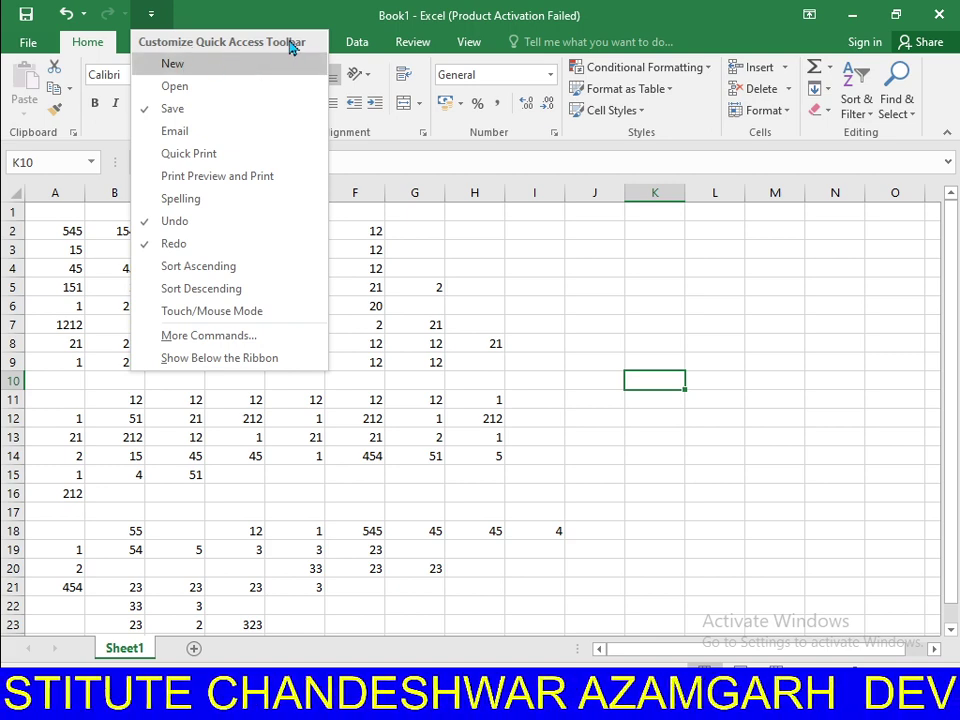
left_click(152, 15)
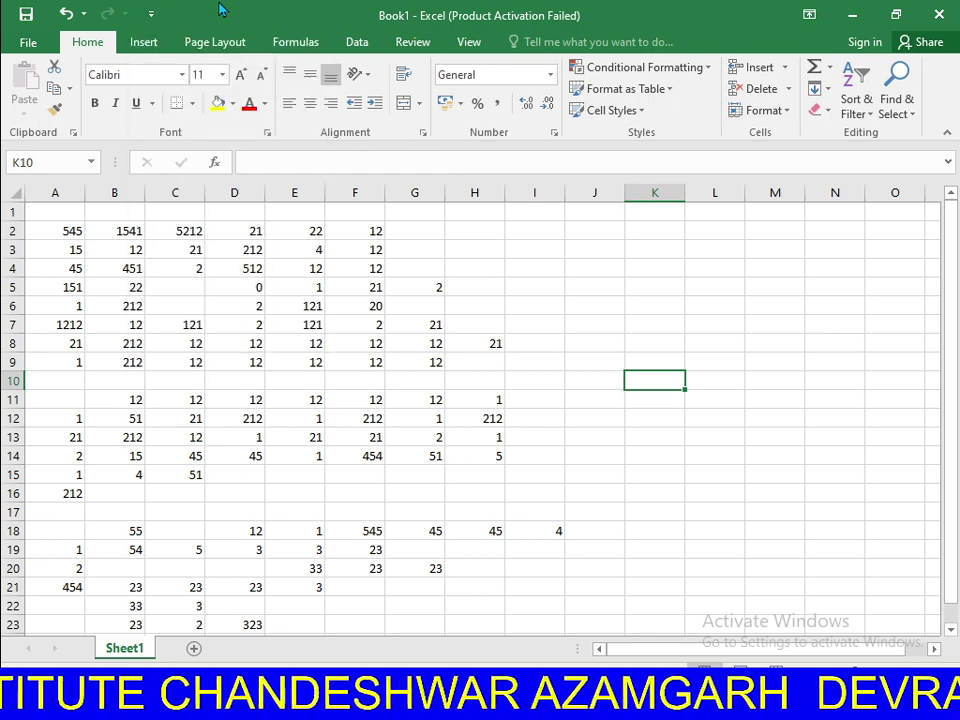
left_click(156, 16)
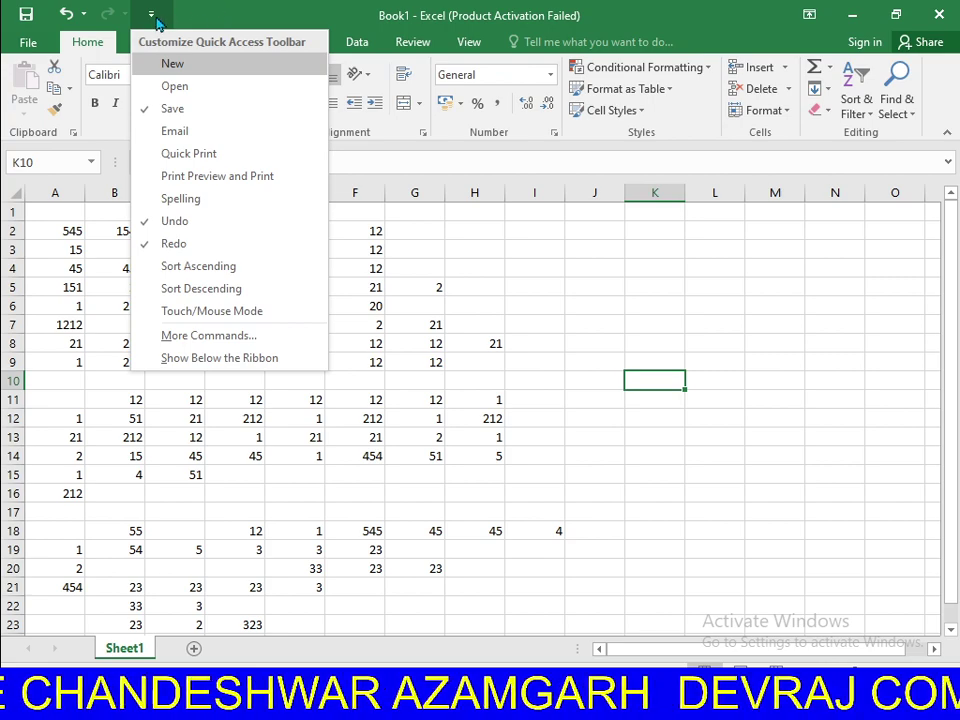
left_click(184, 14)
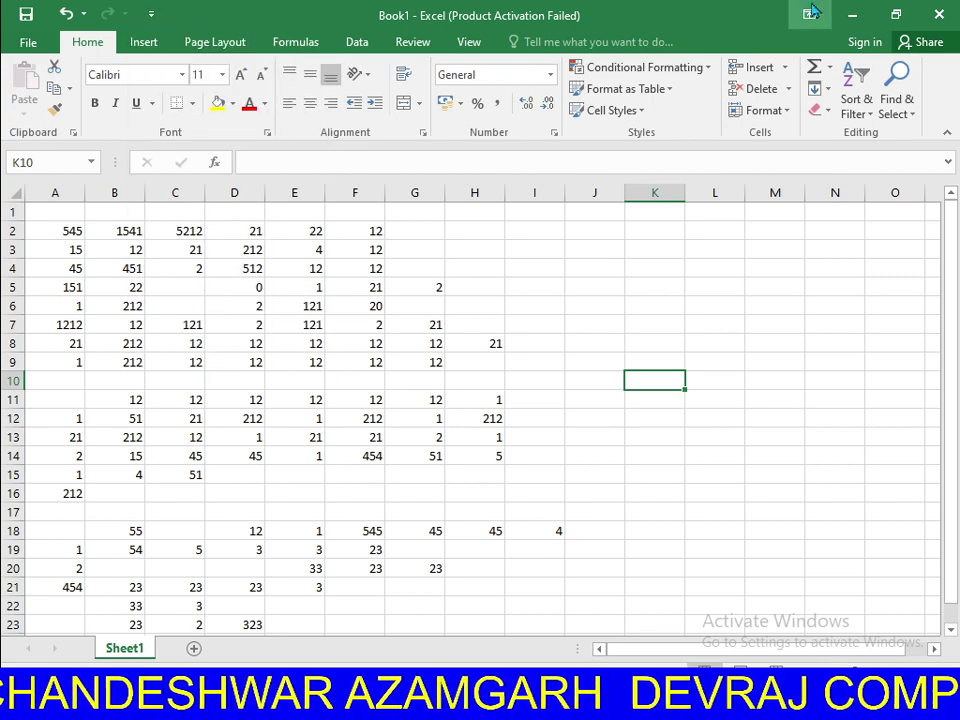
Minimize the workbook, then restore it from Excel's taskbar preview
left_click(866, 31)
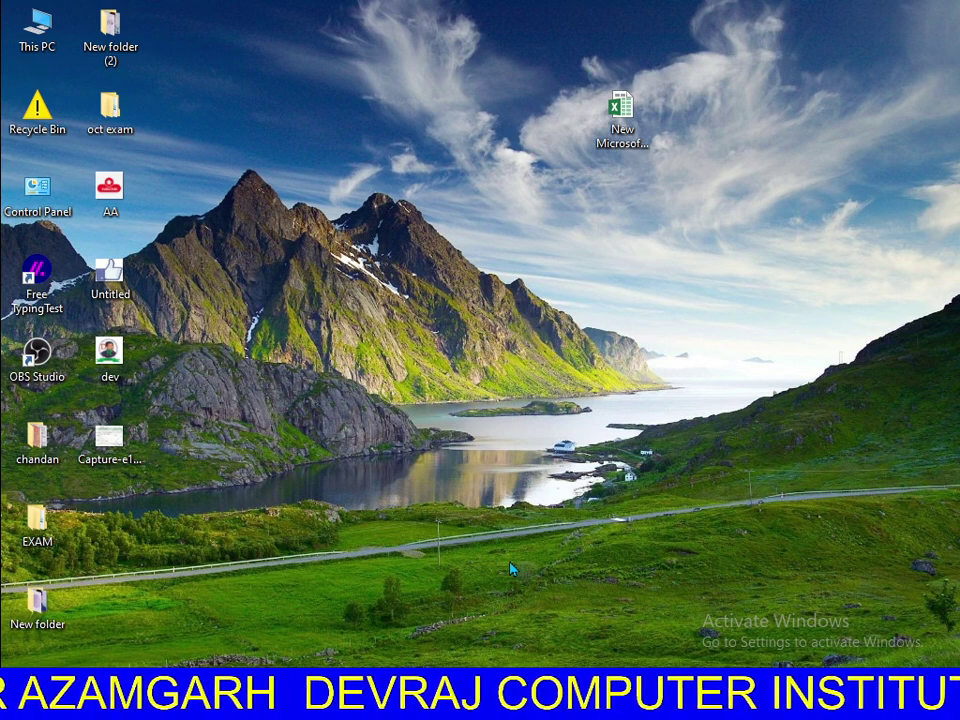
mouse_move(479, 700)
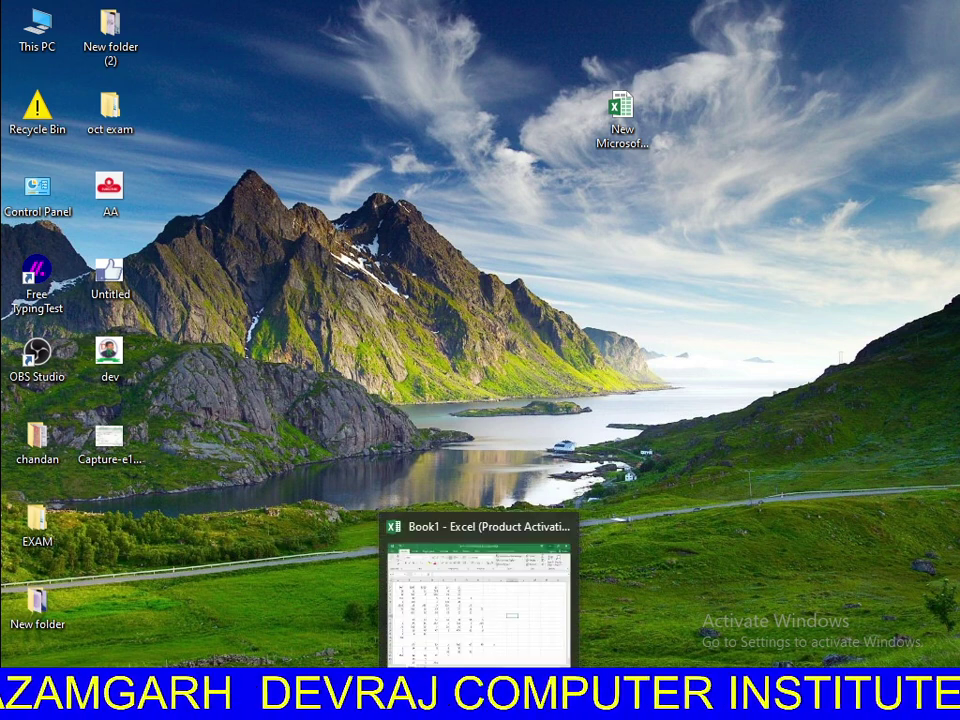
left_click(479, 590)
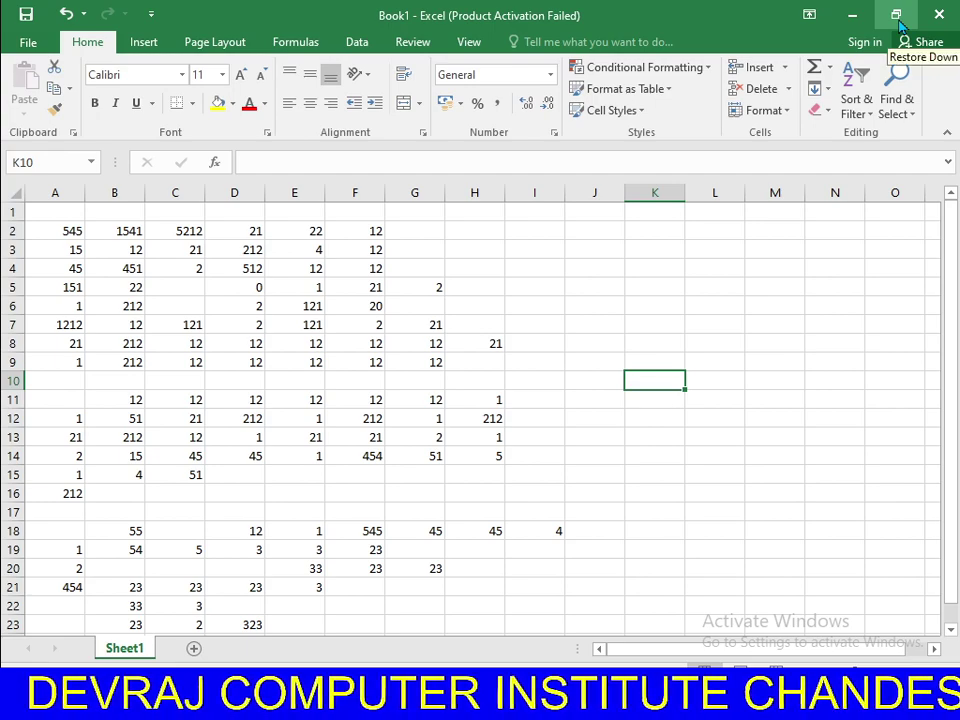
Move and resize the Book1 window, finally maximizing it to full screen
left_click(900, 28)
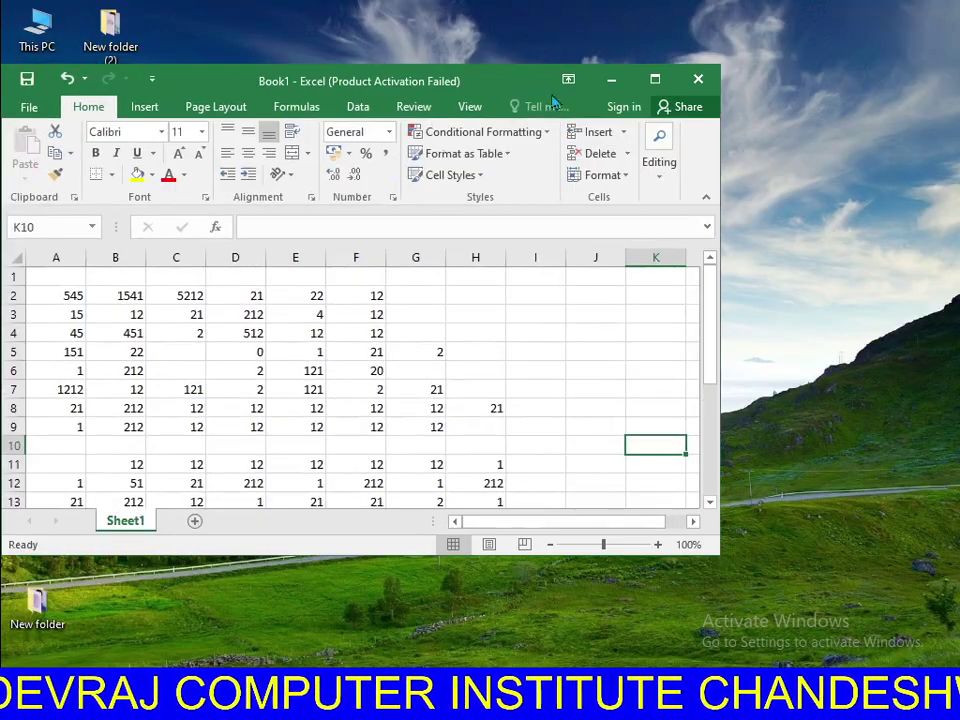
left_click_drag(268, 90, 396, 79)
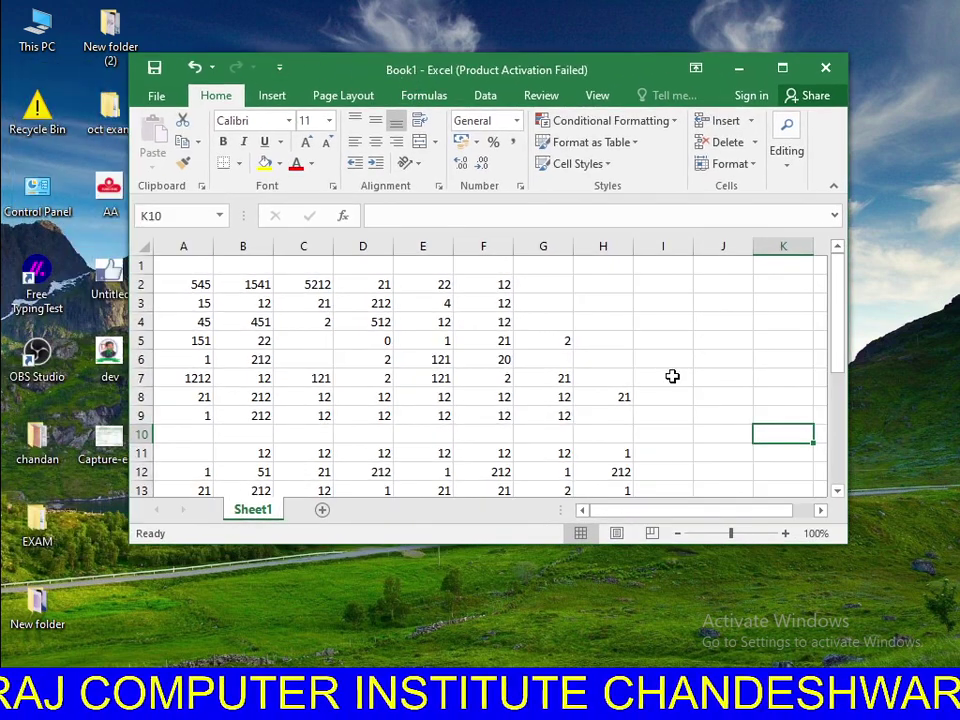
left_click(784, 70)
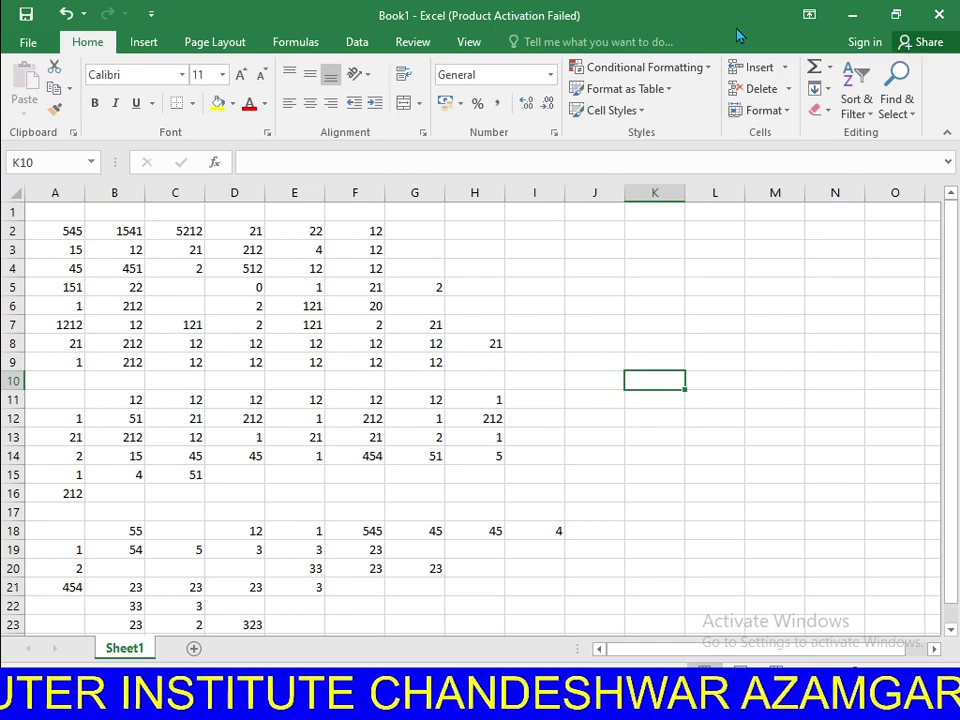
left_click(895, 14)
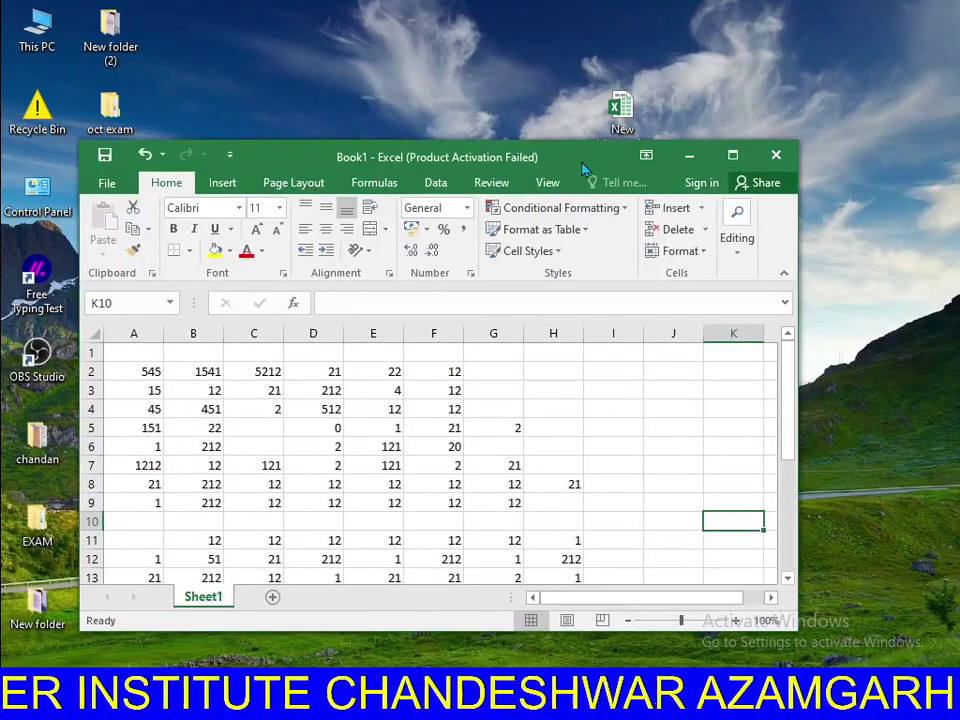
left_click_drag(583, 157, 529, 143)
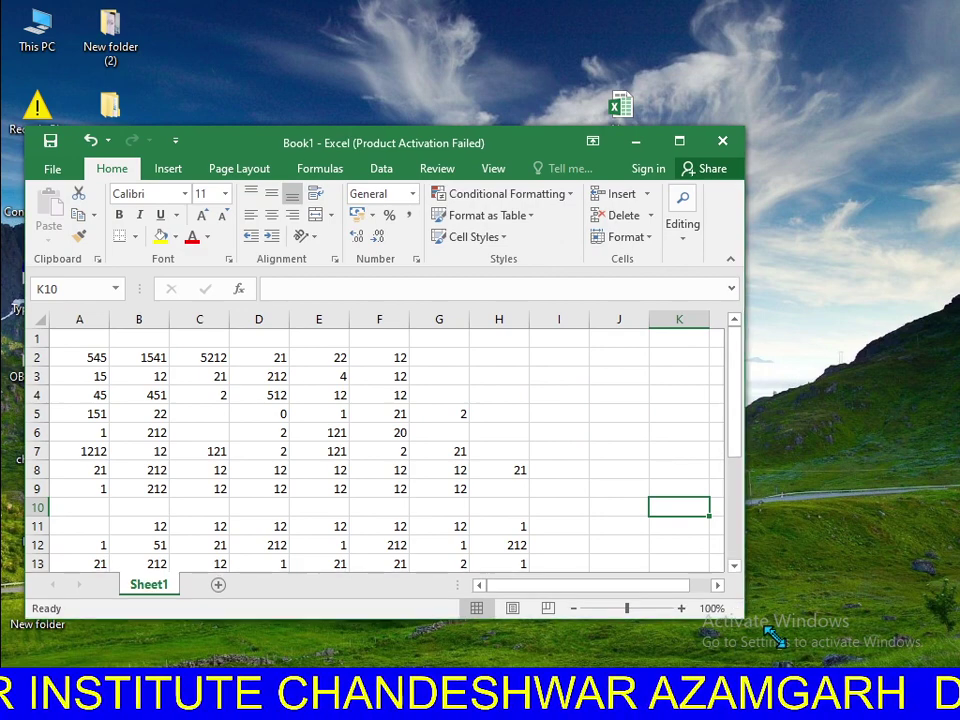
left_click_drag(742, 616, 777, 641)
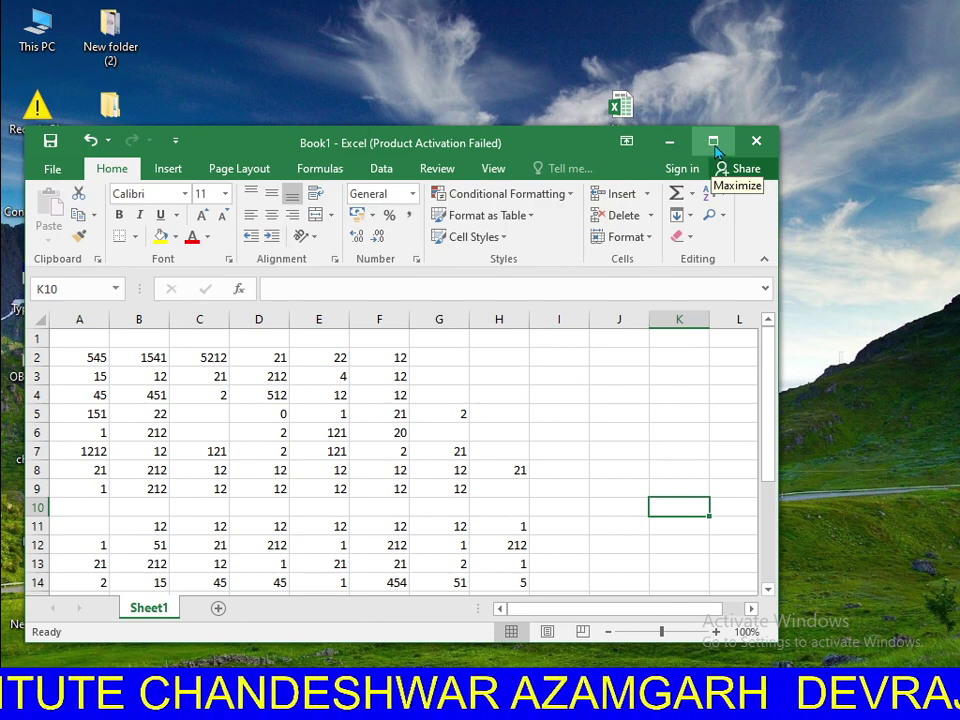
left_click(714, 146)
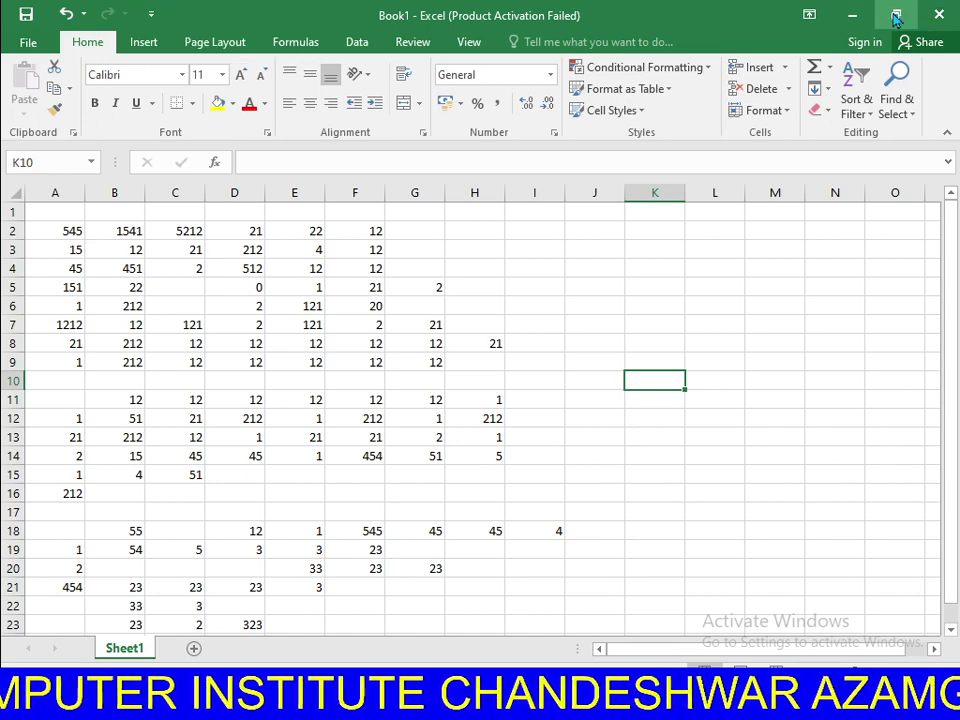
left_click(895, 18)
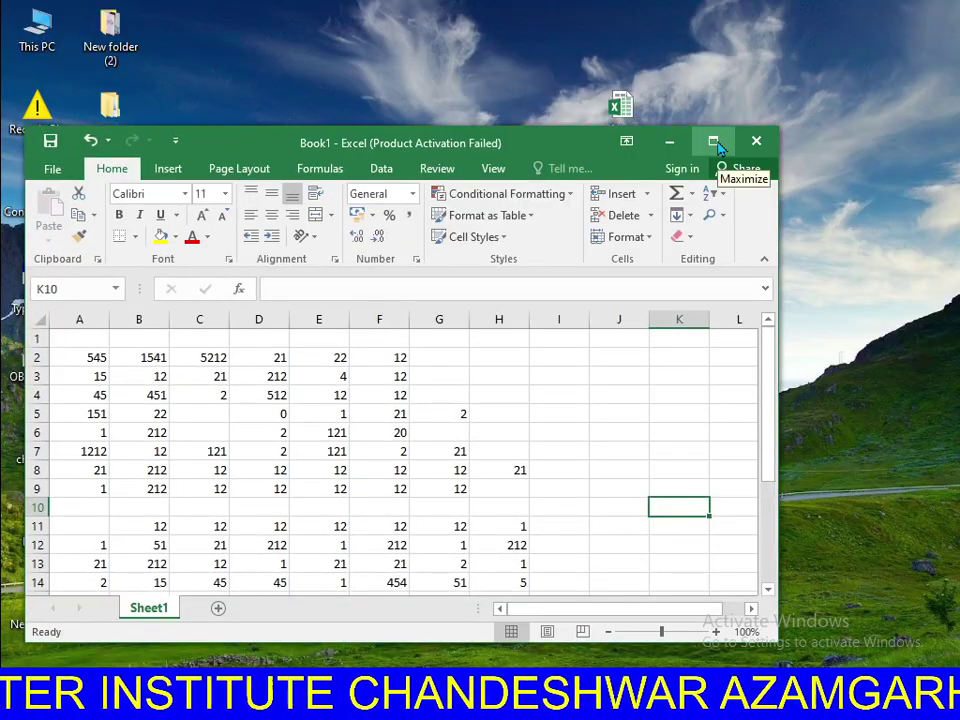
left_click(720, 148)
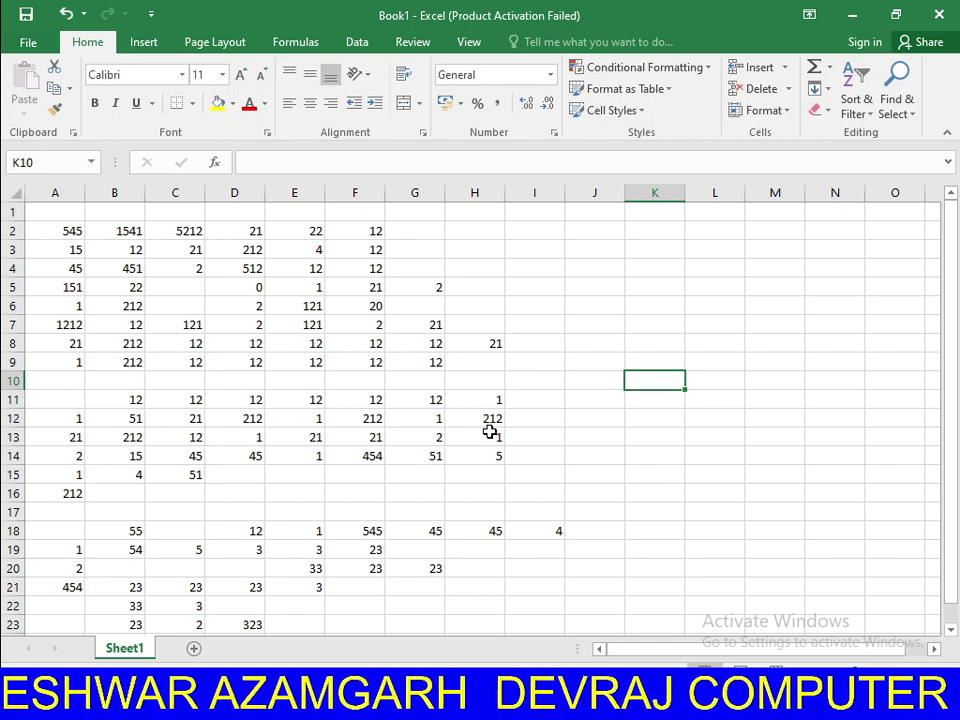
Collapse and re-pin the ribbon with Ctrl+F1, then show the Ribbon Display Options
key("ctrl+F1")
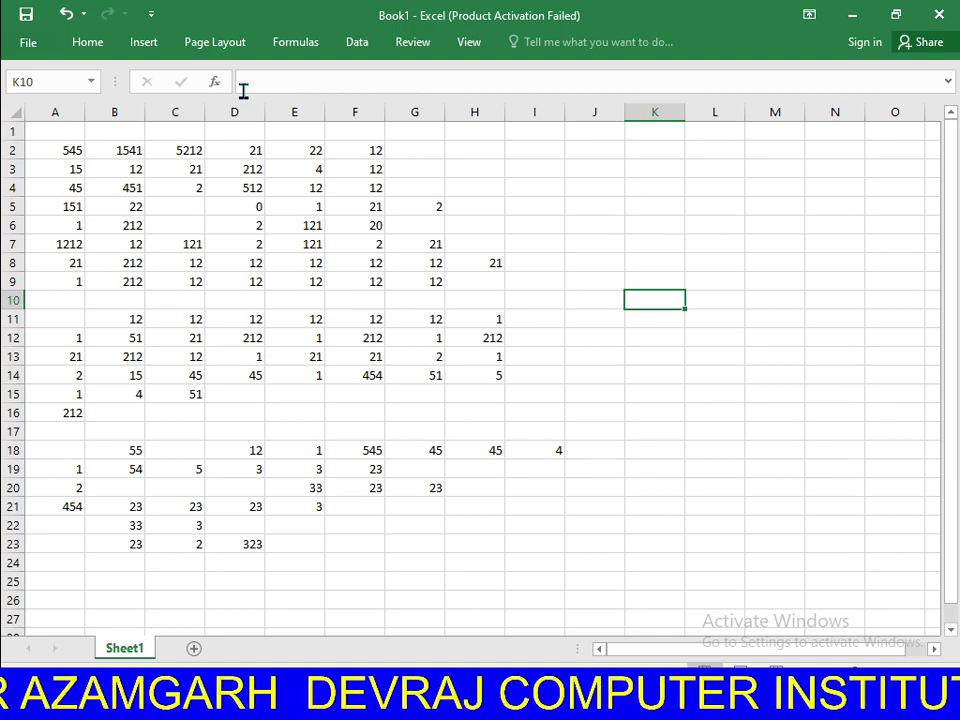
key("ctrl+F1")
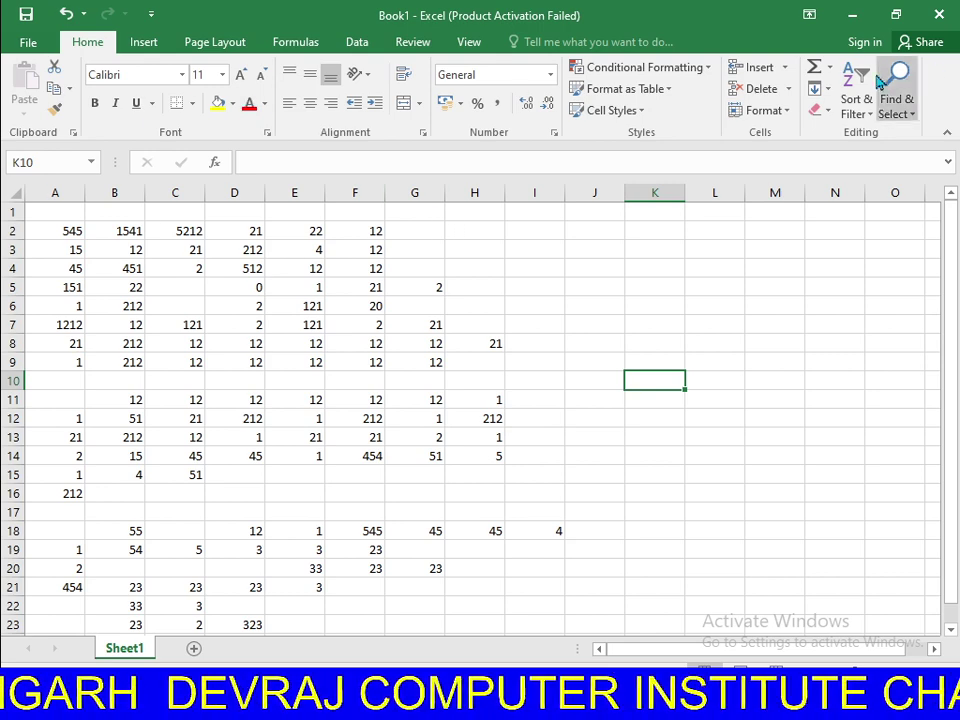
left_click(812, 16)
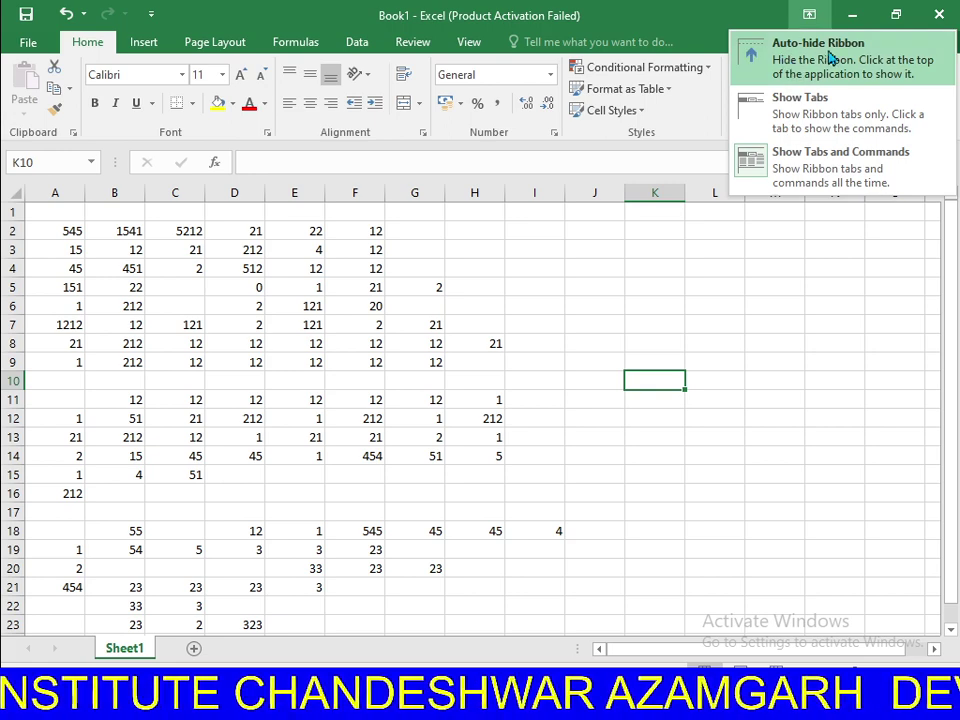
Switch the ribbon to Auto-hide Ribbon, then to Show Tabs only
left_click(829, 59)
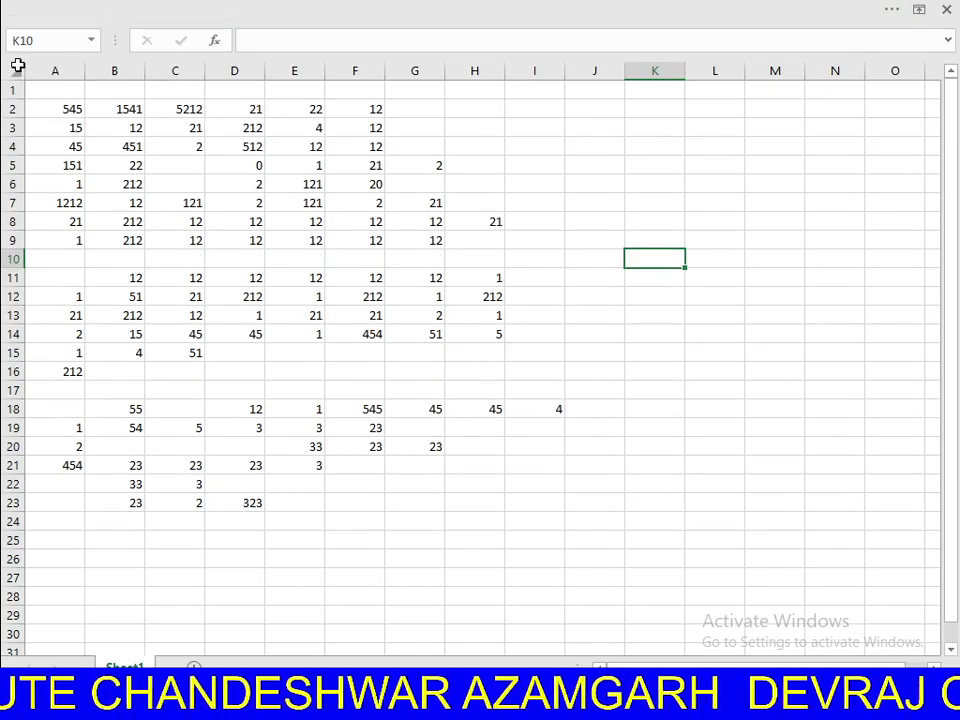
left_click(889, 13)
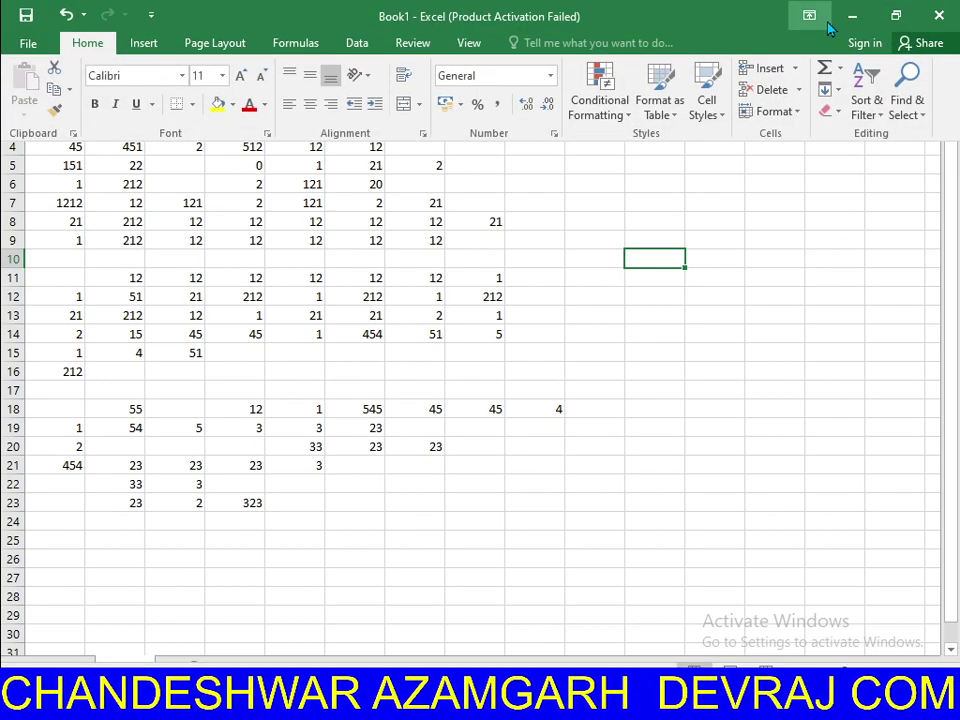
left_click(812, 19)
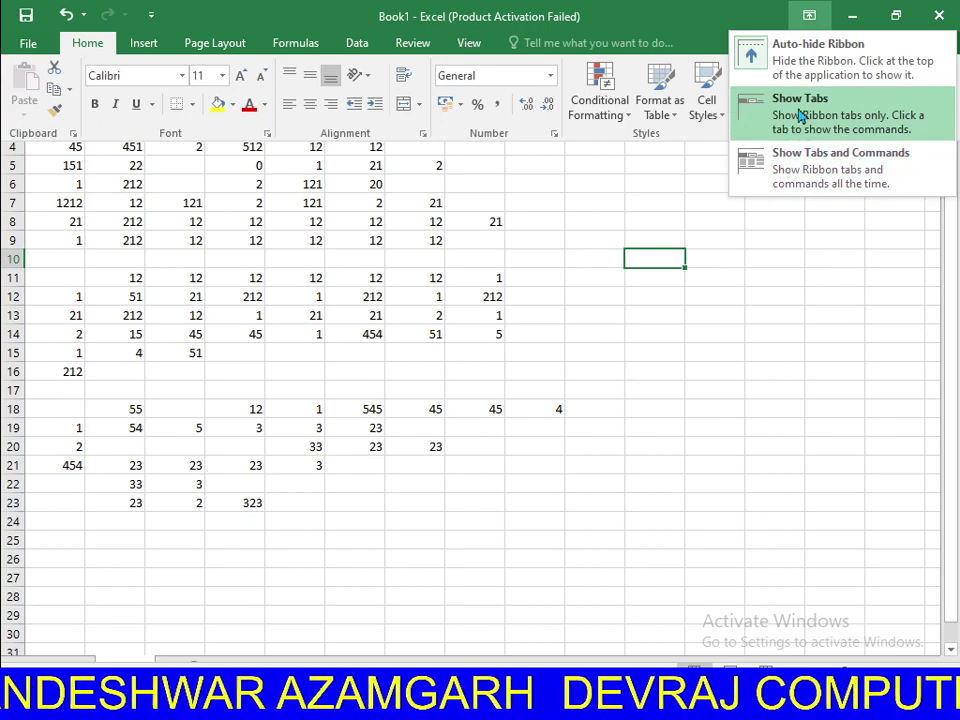
left_click(800, 117)
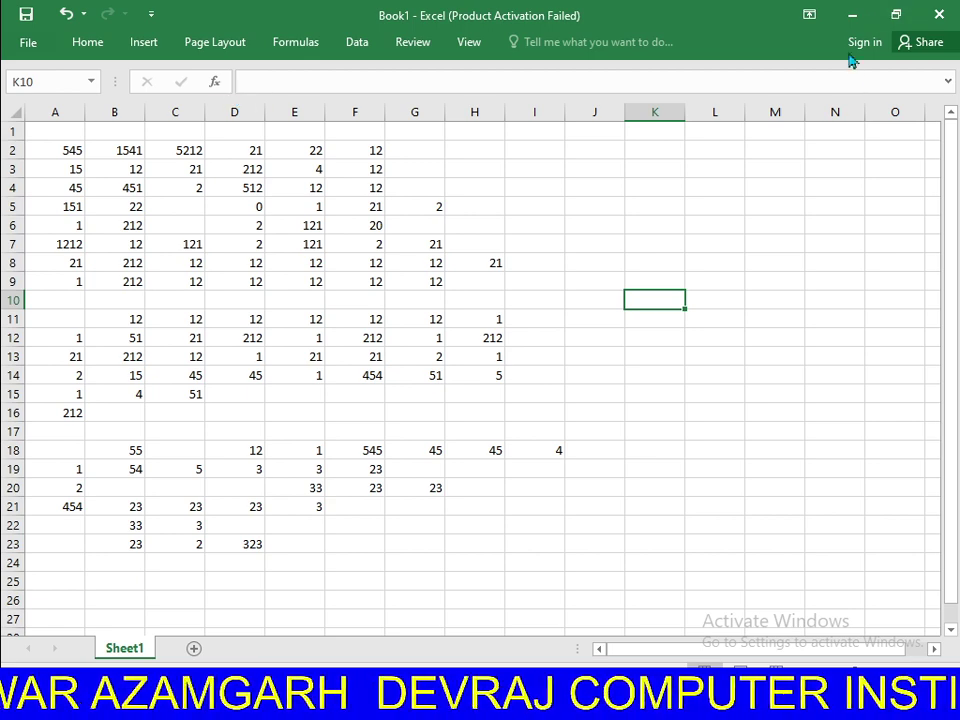
Toggle between Show Tabs and Commands and Show Tabs, ending with the full ribbon
left_click(809, 14)
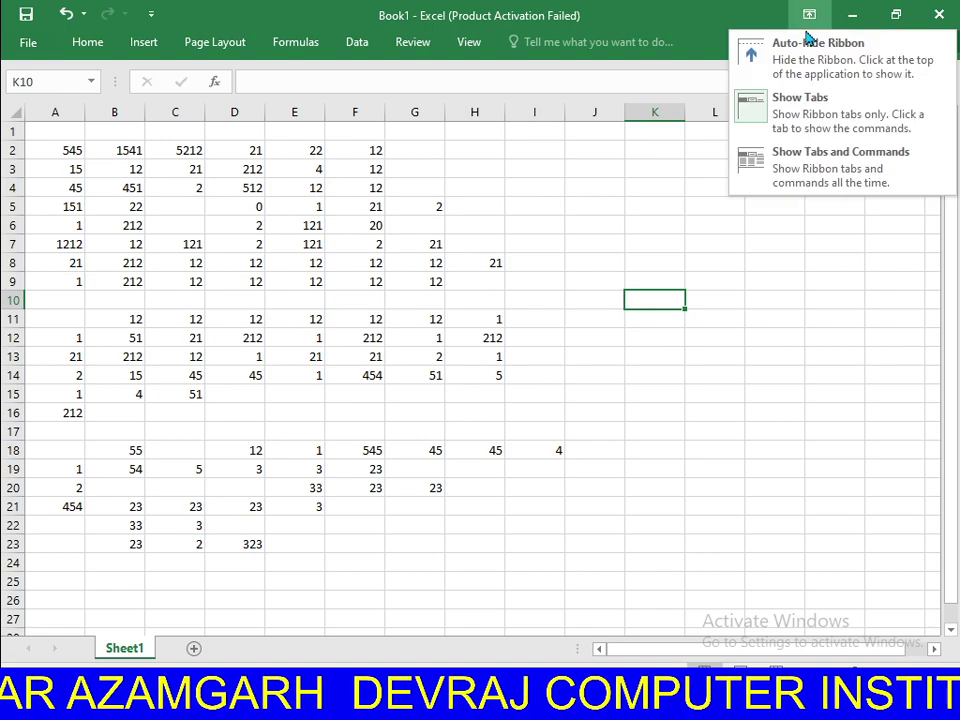
left_click(810, 158)
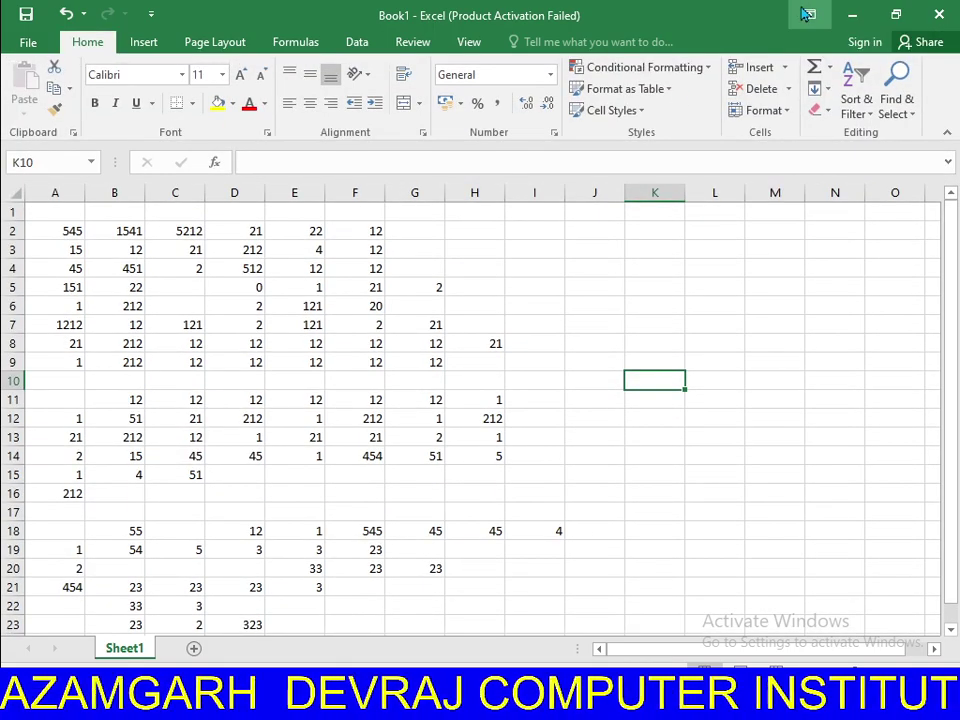
left_click(807, 13)
left_click(810, 166)
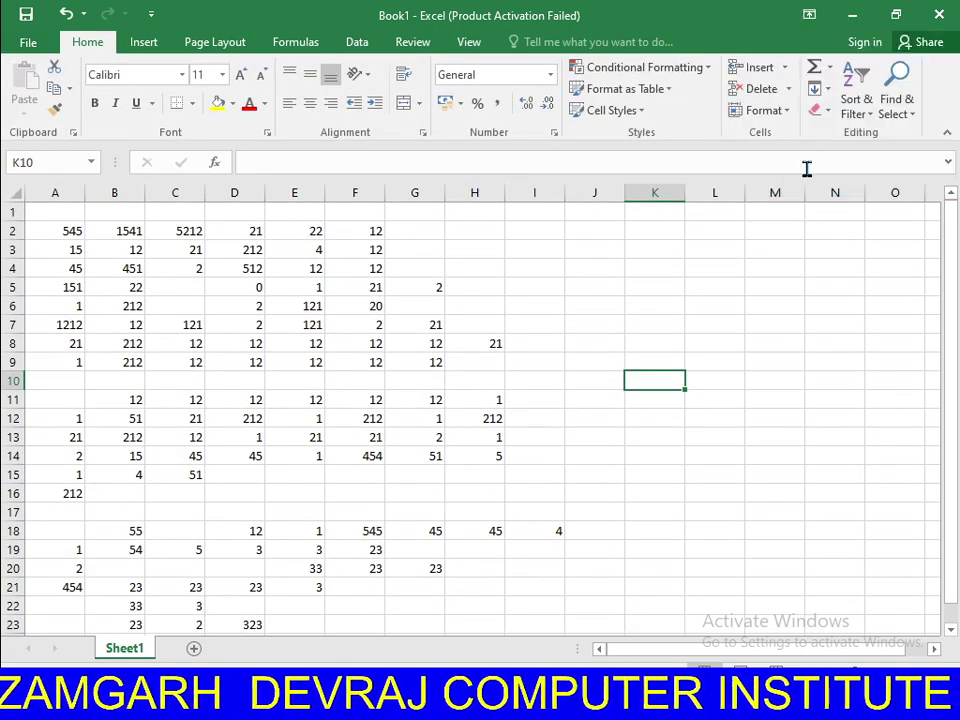
left_click(804, 15)
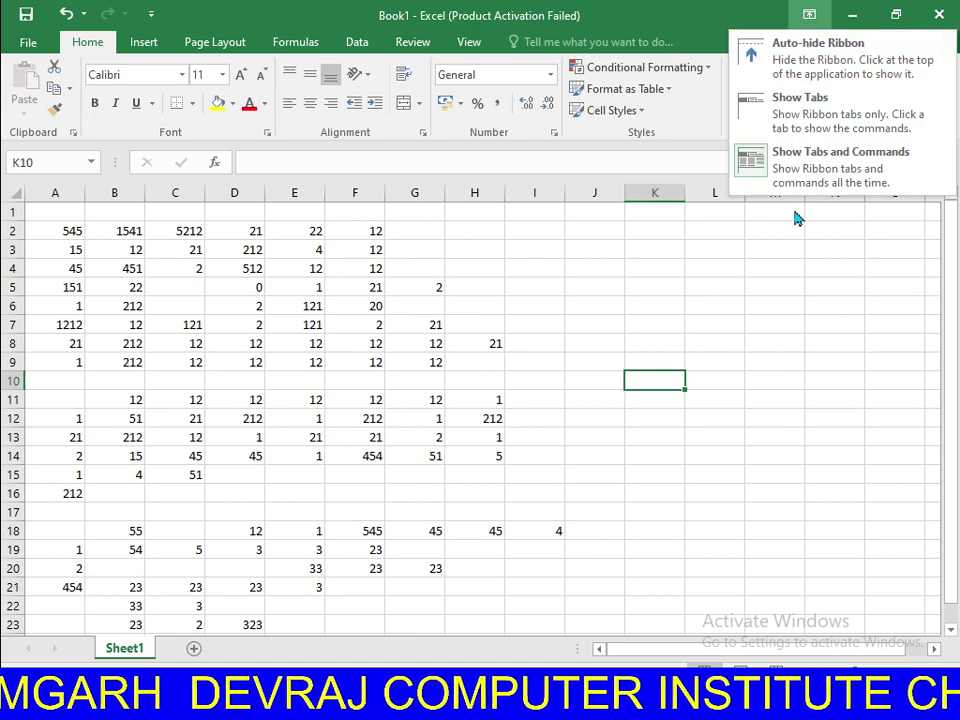
left_click(816, 100)
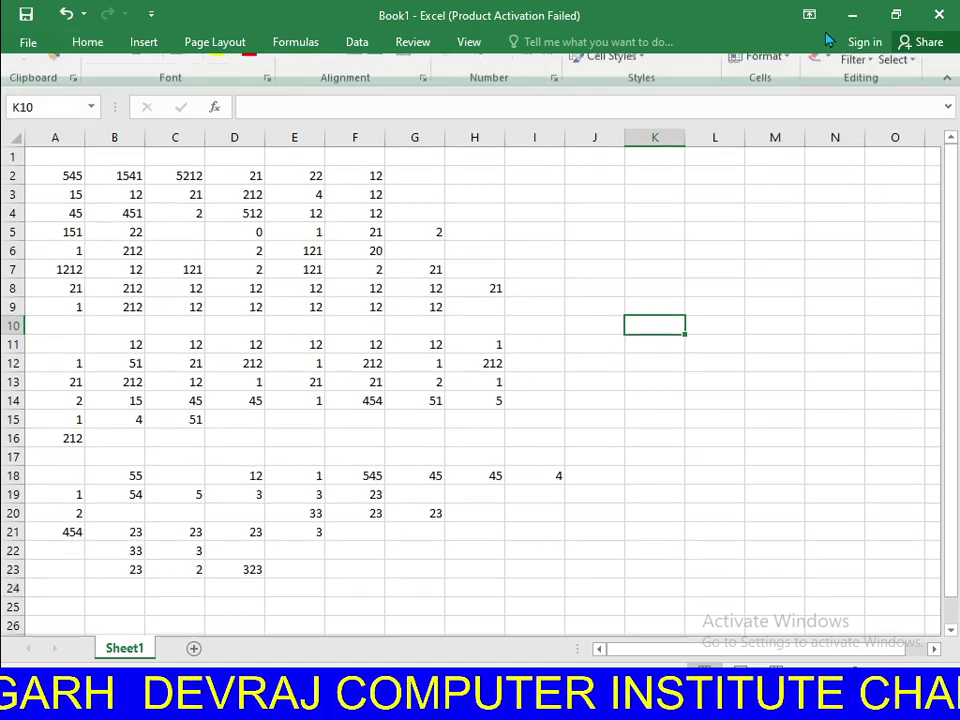
left_click(809, 14)
left_click(817, 174)
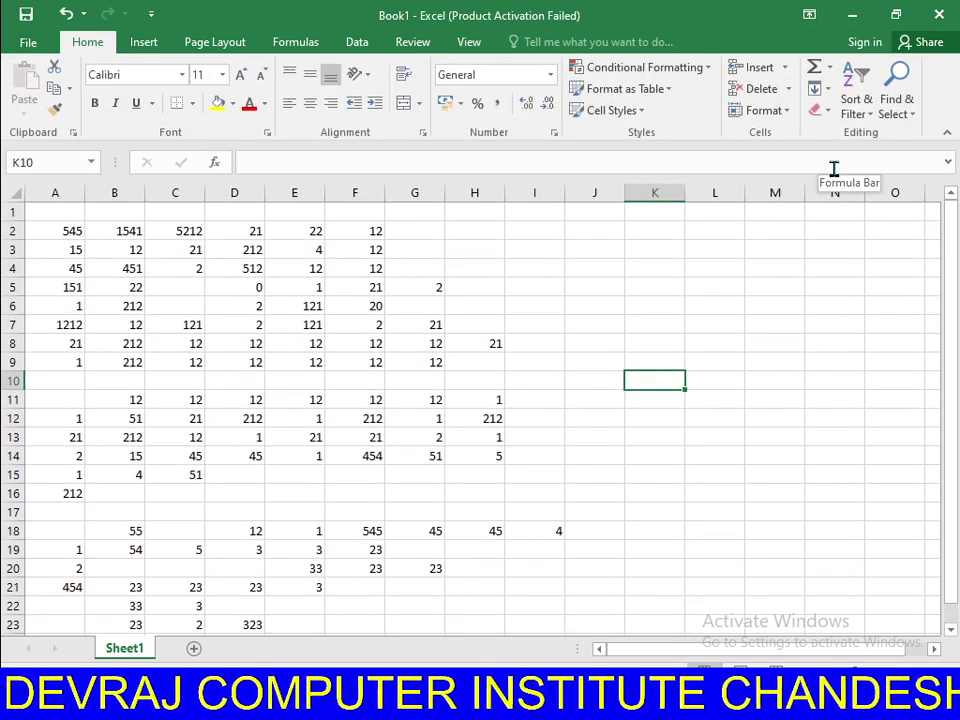
Select cell M10 and scroll the sheet down and back up
left_click(776, 377)
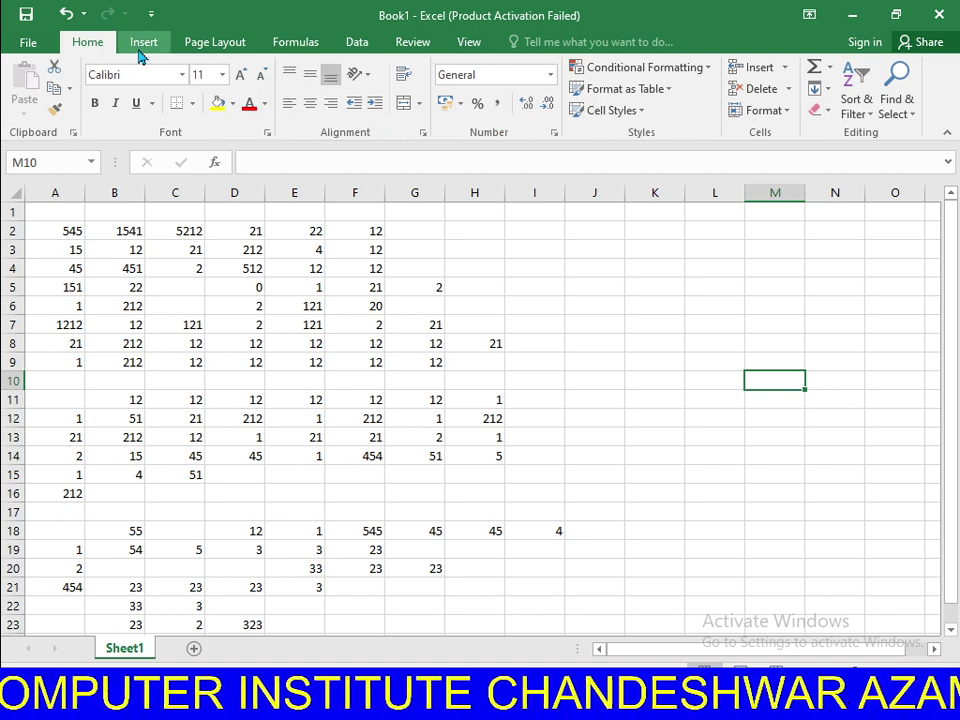
scroll(230, 40, "down", 1)
scroll(276, 40, "down", 1)
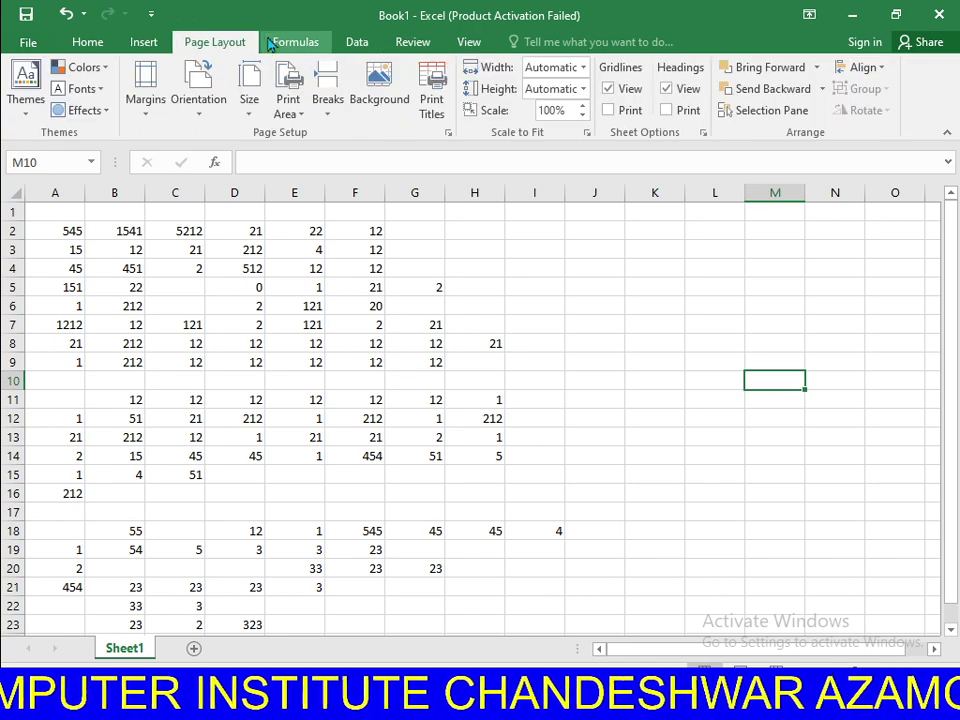
scroll(210, 40, "down", 1)
scroll(170, 42, "up", 1)
scroll(130, 42, "up", 1)
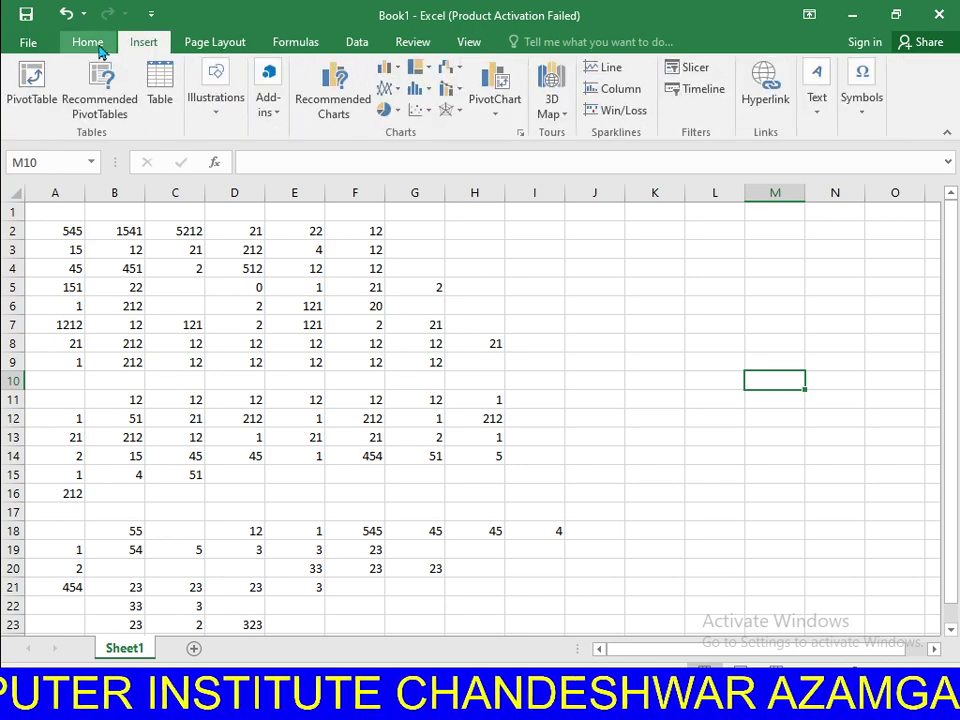
Collapse the ribbon from Page Layout, pin it open on View, then move and re-maximize the window
left_click(100, 48)
left_click(242, 43)
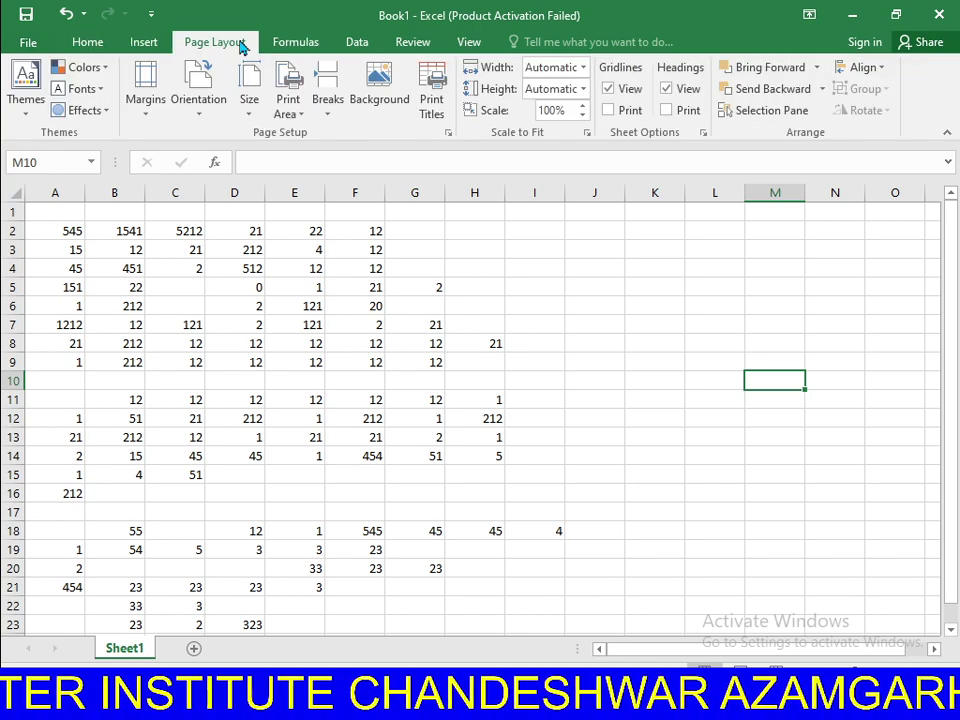
double_click(242, 43)
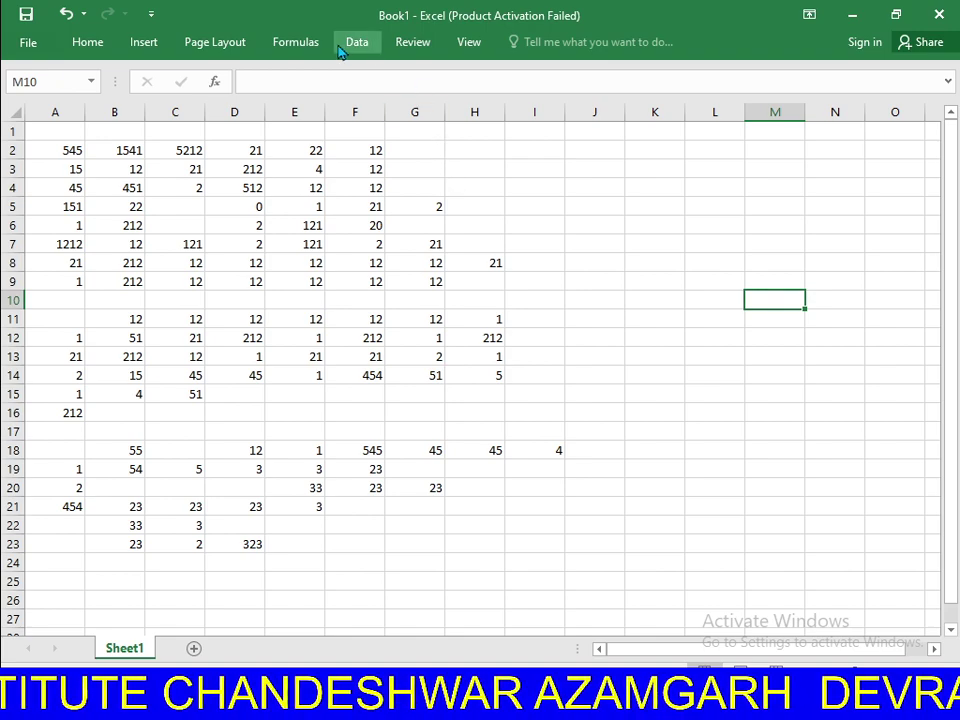
double_click(487, 43)
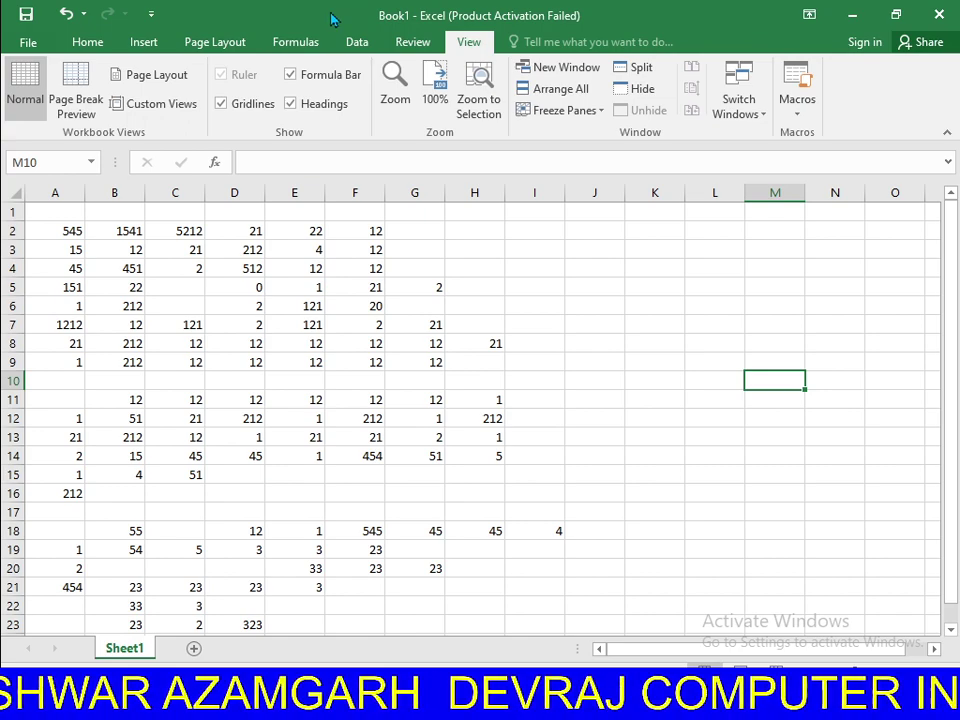
mouse_move(333, 19)
left_mouse_down()
mouse_move(290, 148)
mouse_move(282, 106)
left_mouse_up()
double_click(282, 106)
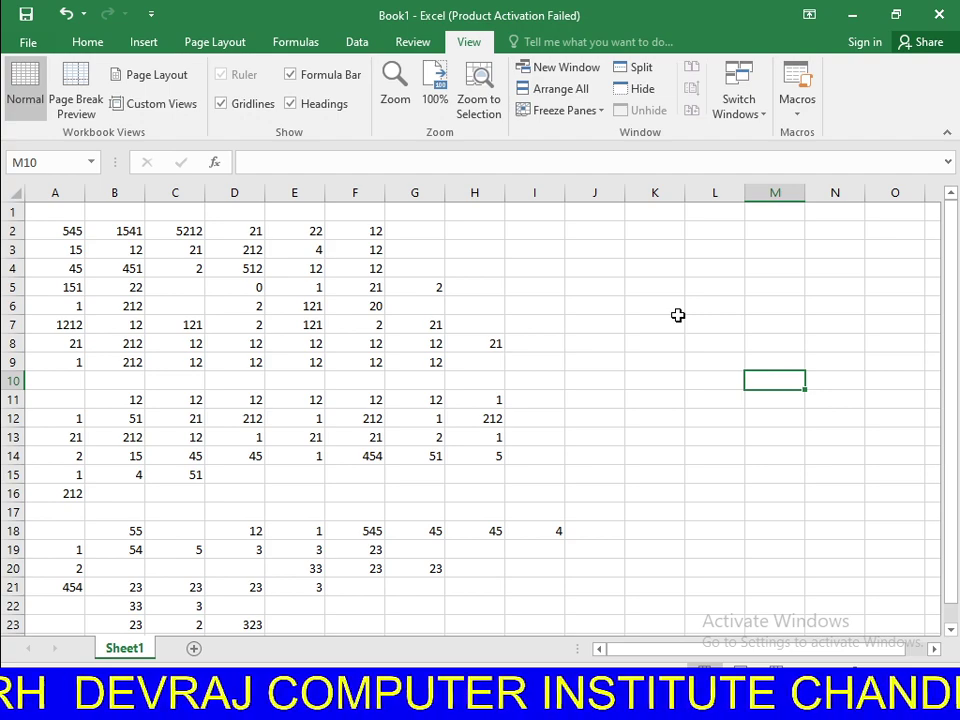
Snap Excel to the left half, then restore and minimize it with Win+Down
key("super+Left")
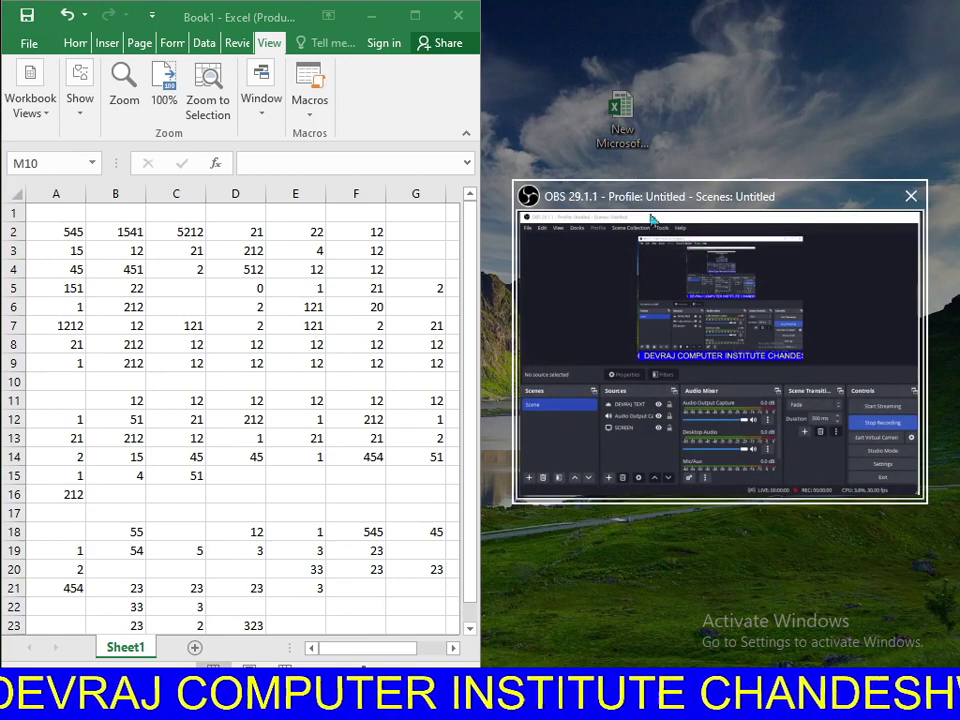
key("super")
left_click(360, 43)
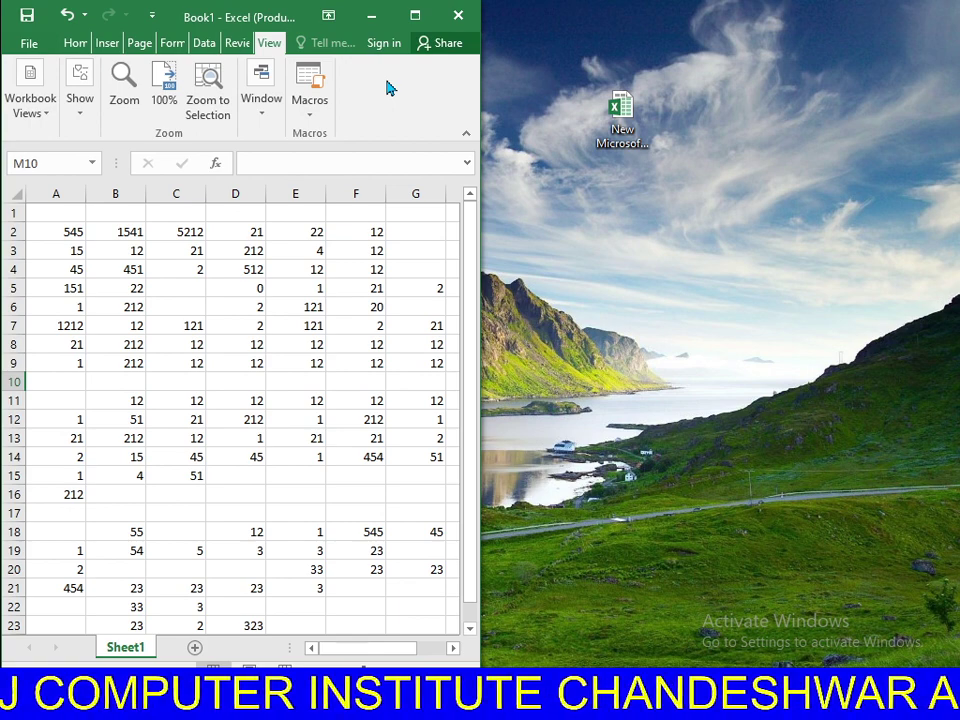
key("super+Down")
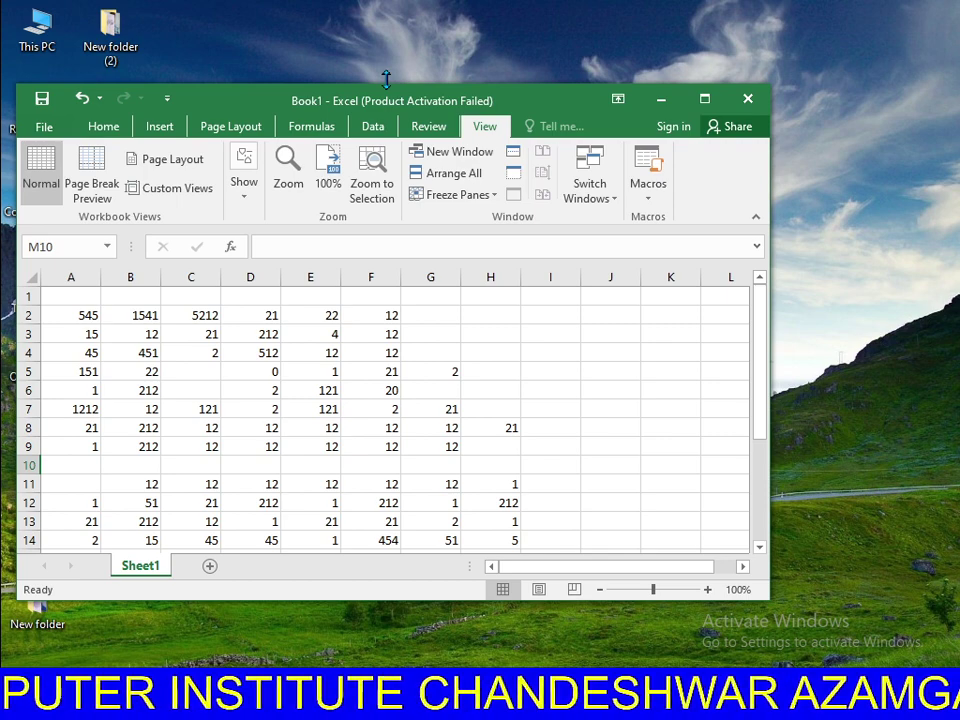
key("super+Down")
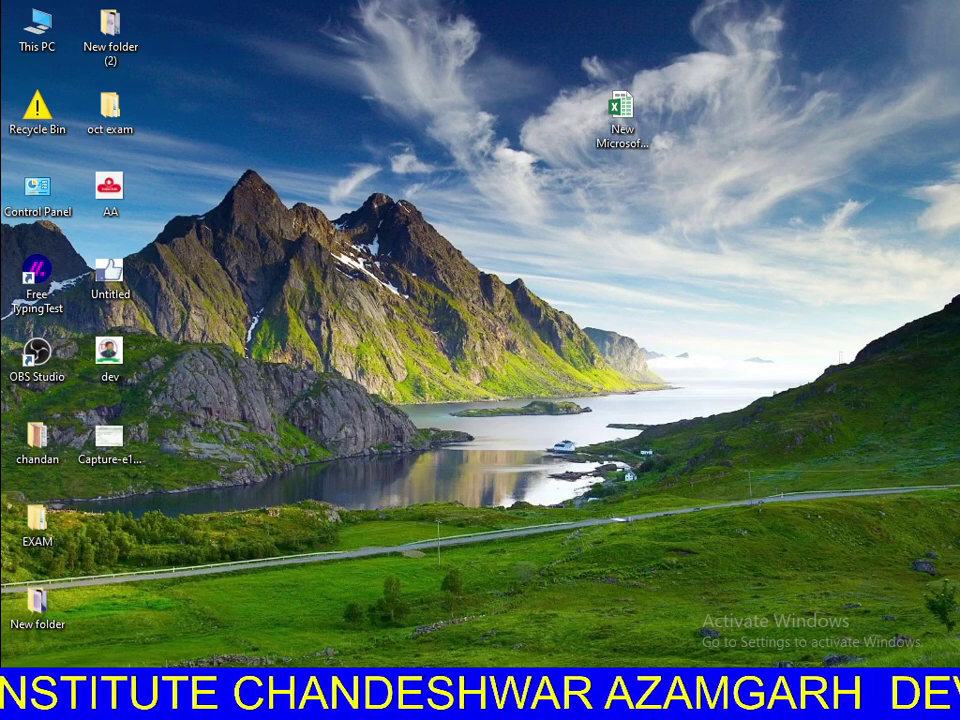
Bring Book1 back maximized, select K11, and open the On-Screen Keyboard with Win+Ctrl+O
key("alt+Tab")
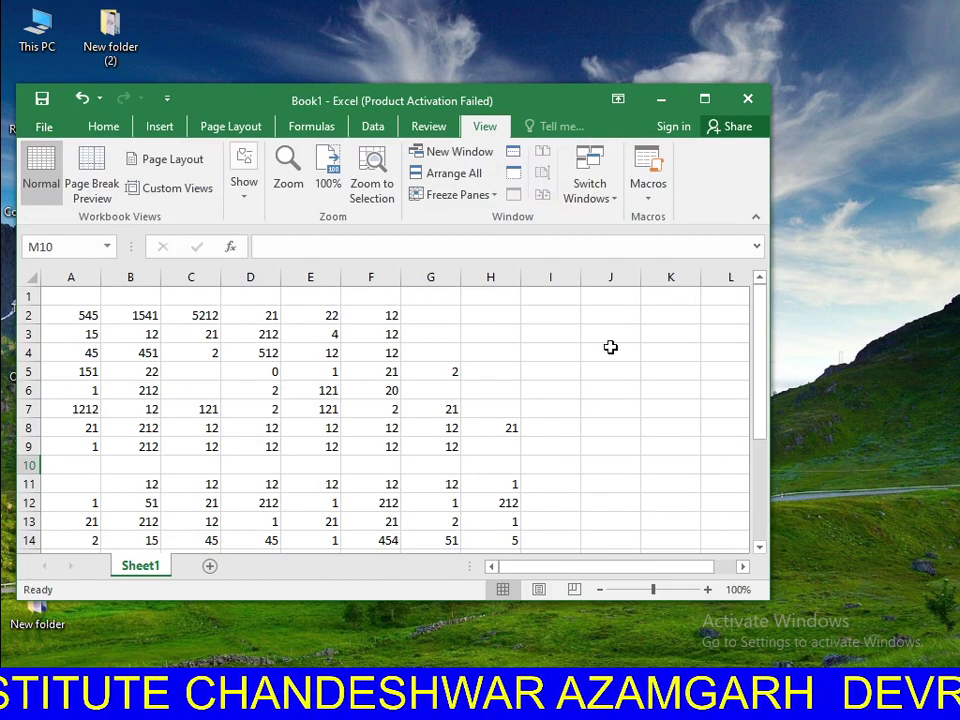
left_click(704, 98)
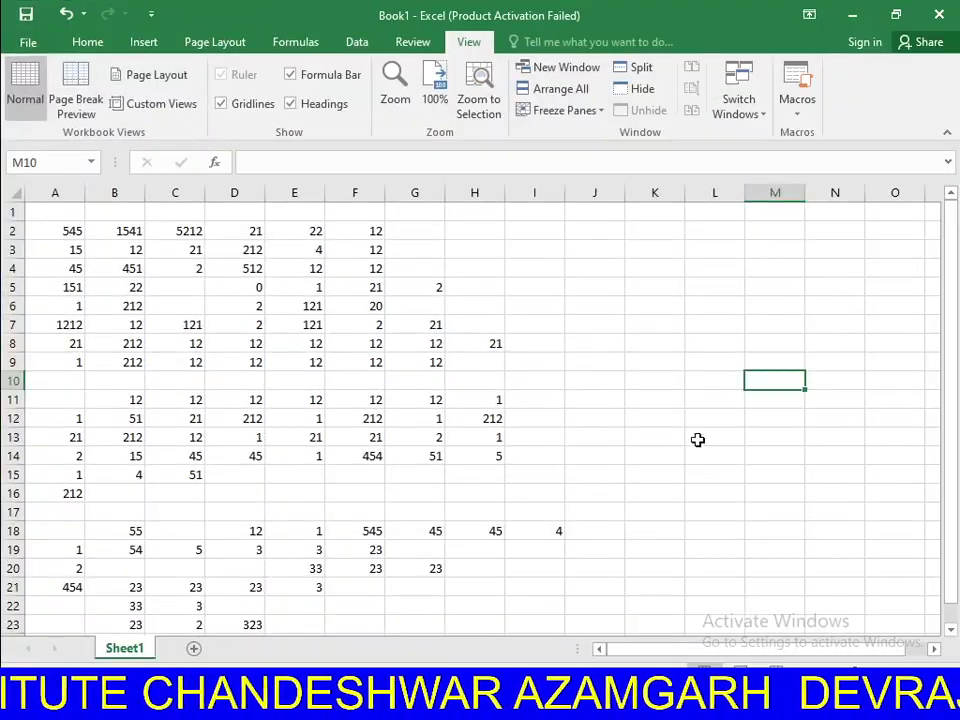
left_click(683, 395)
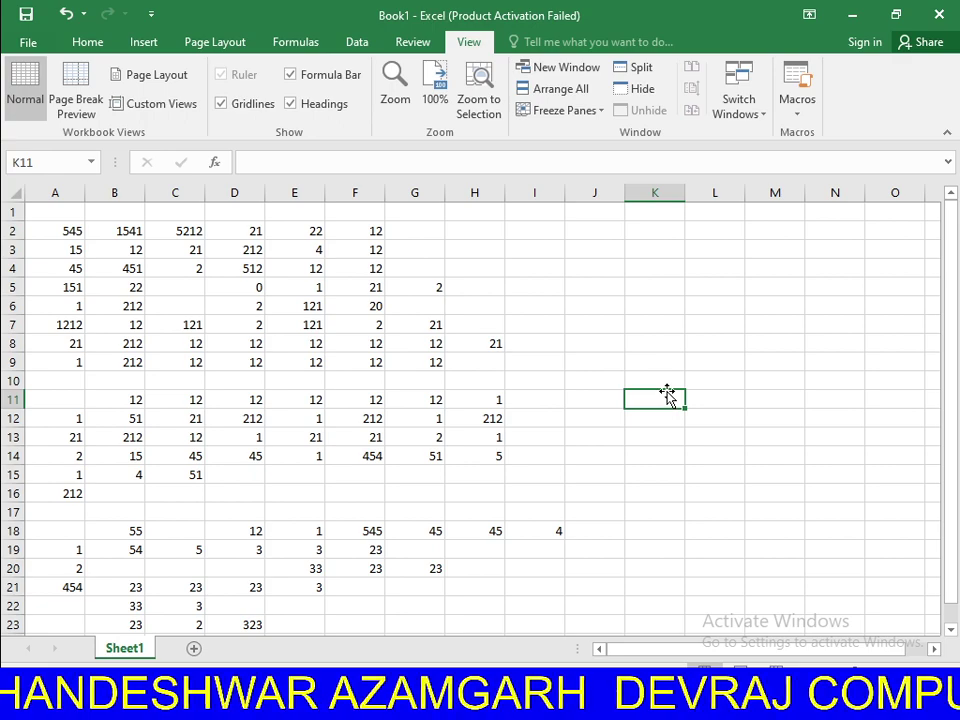
key("ctrl+super+o")
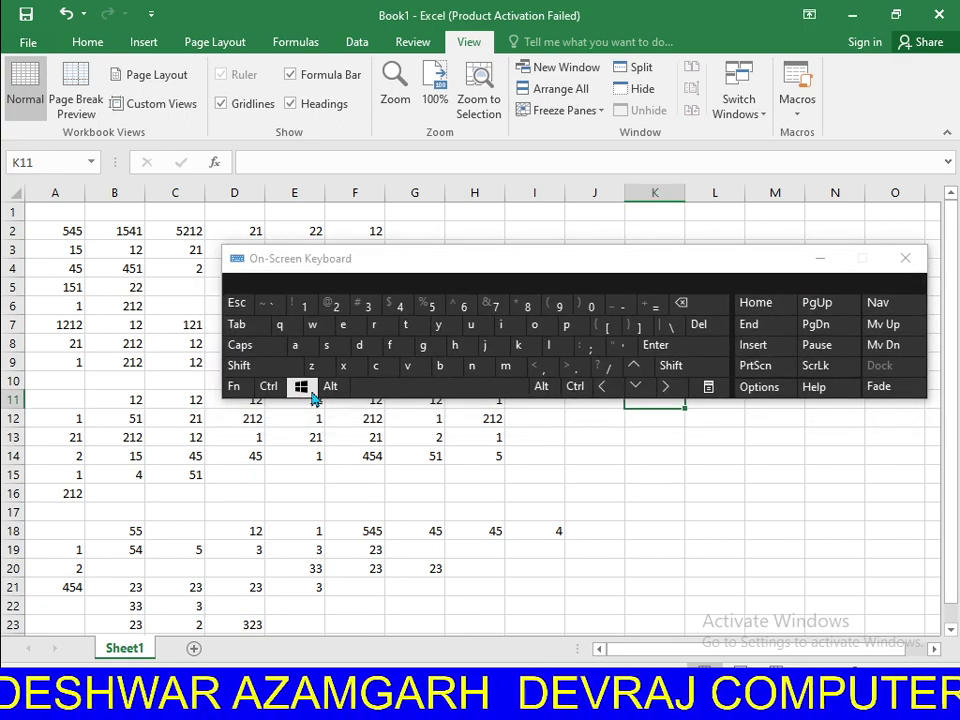
Use the On-Screen Keyboard's Win+Down and Win+Right to restore Excel and snap it right
left_click(312, 396)
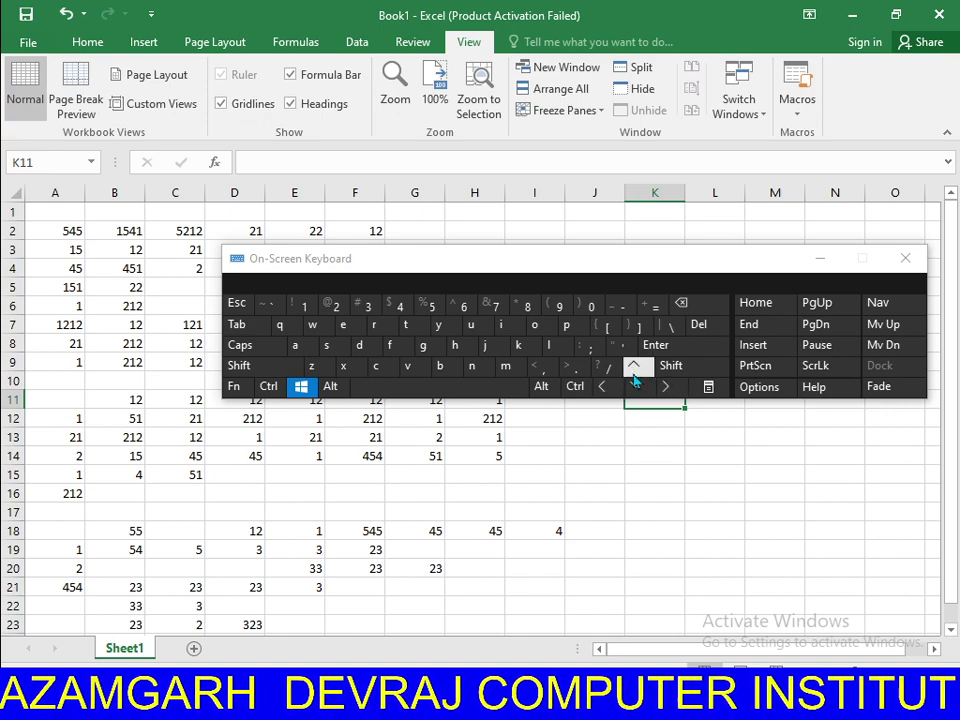
left_click(635, 388)
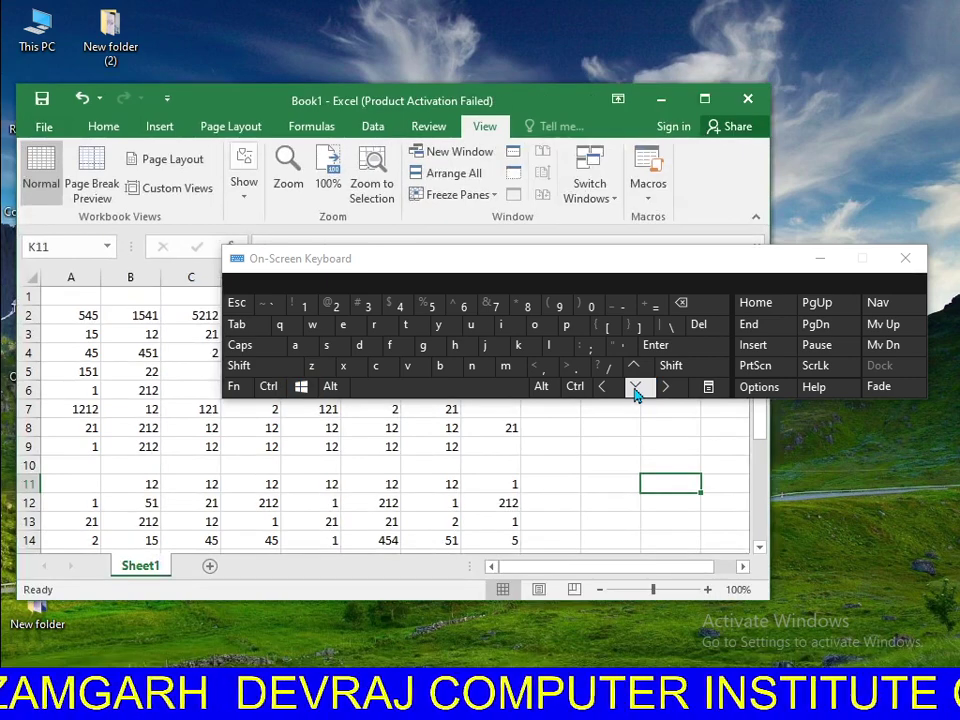
left_click(300, 386)
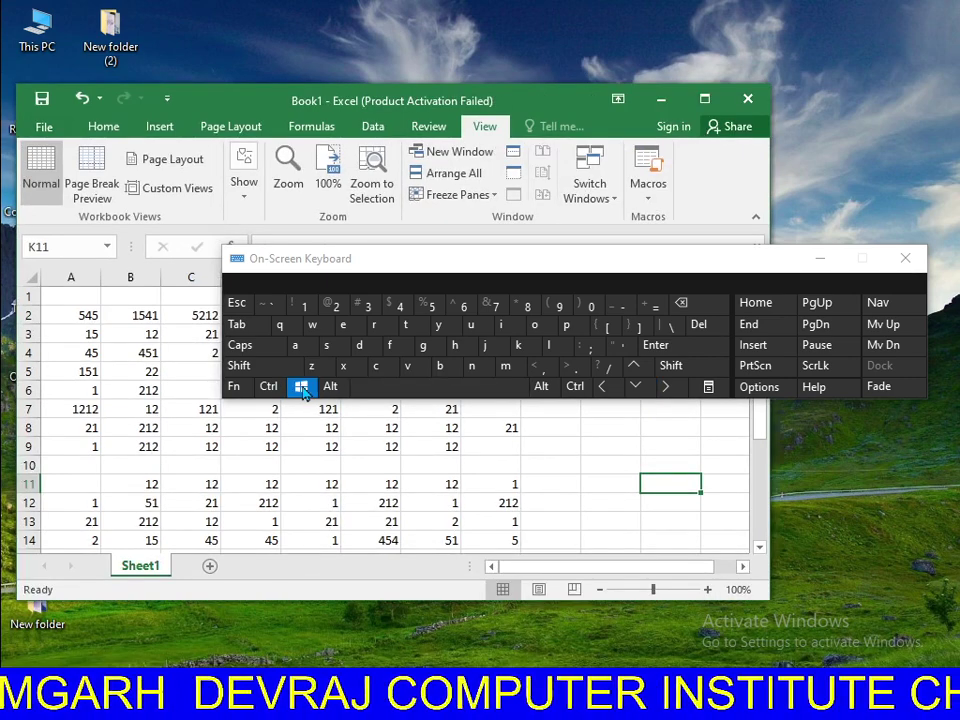
left_click(666, 387)
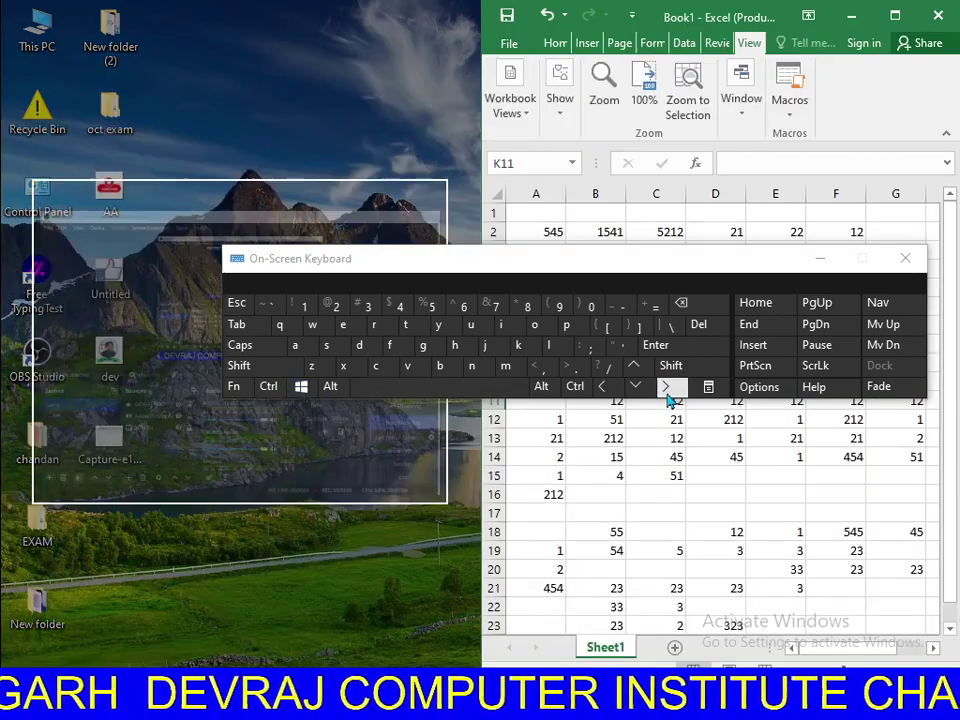
Snap Excel to the left half, maximize it with Win+Up, and focus the On-Screen Keyboard
left_click(300, 386)
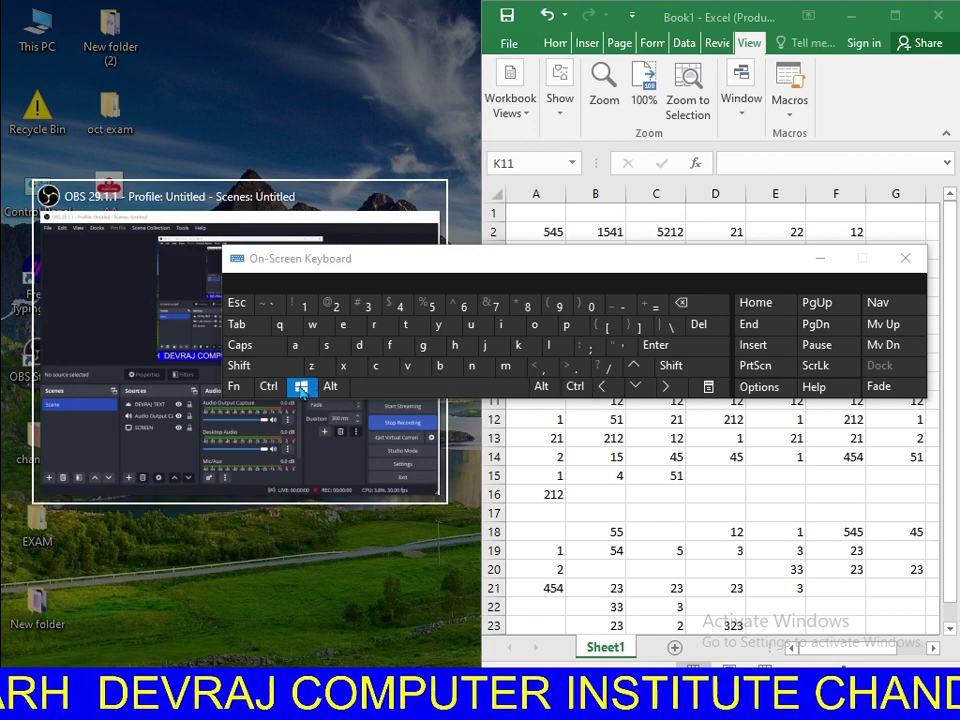
left_click(608, 388)
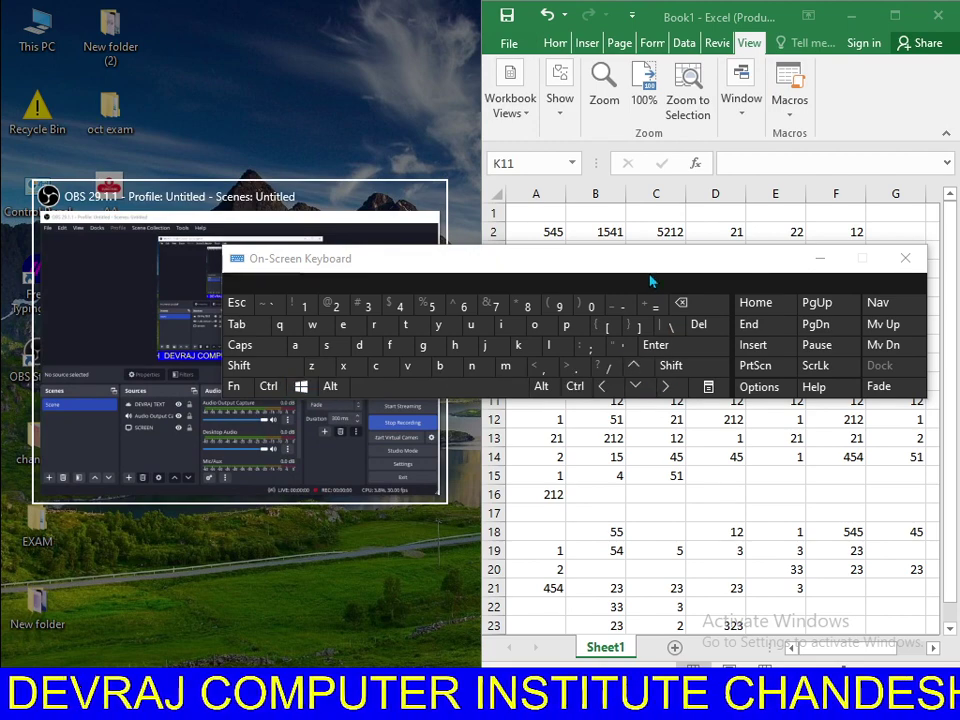
left_click(422, 153)
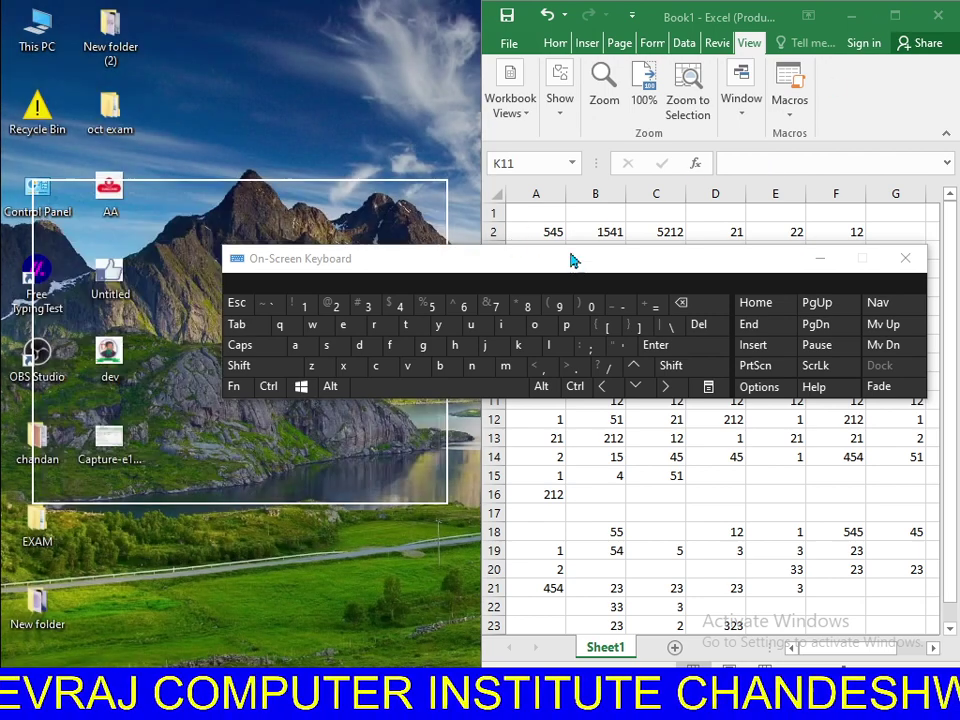
key("super+Left")
key("super+Up")
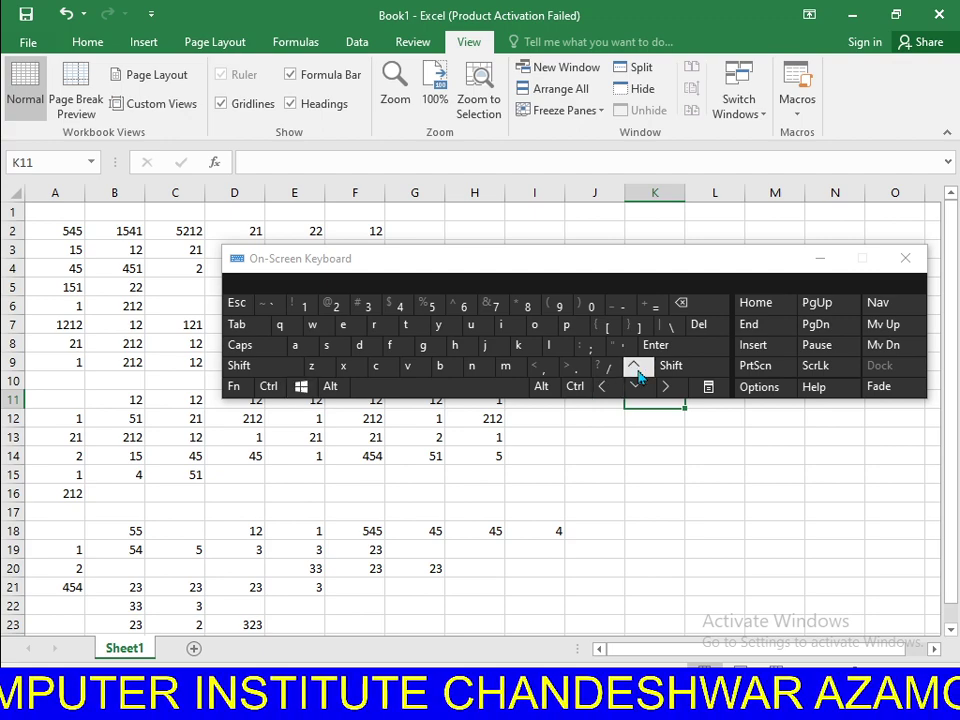
left_click(818, 260)
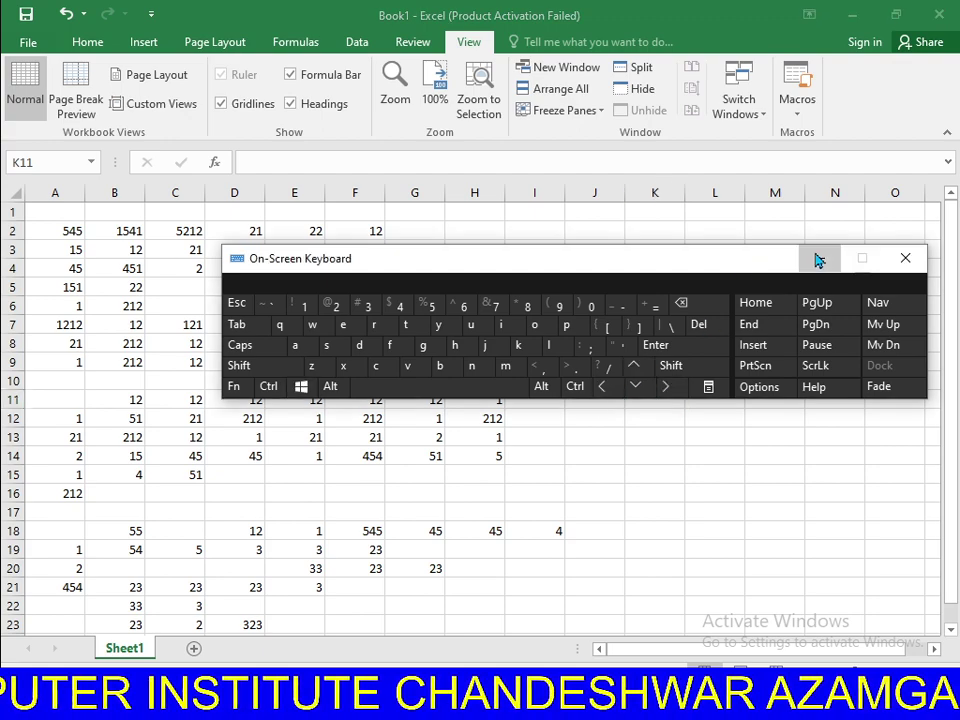
left_click(904, 258)
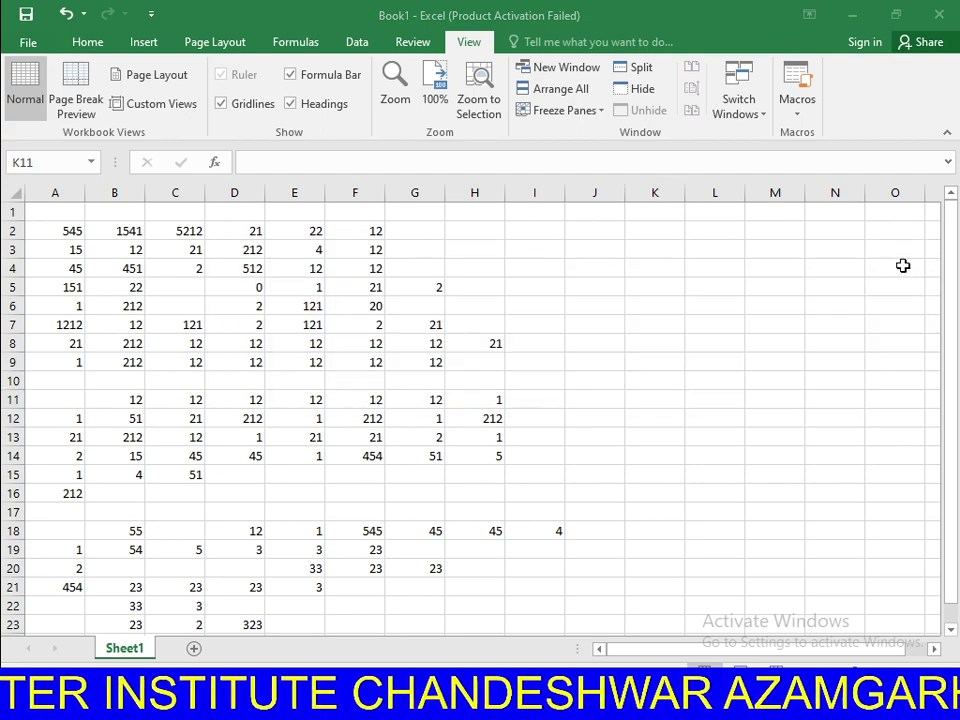
left_click(590, 509)
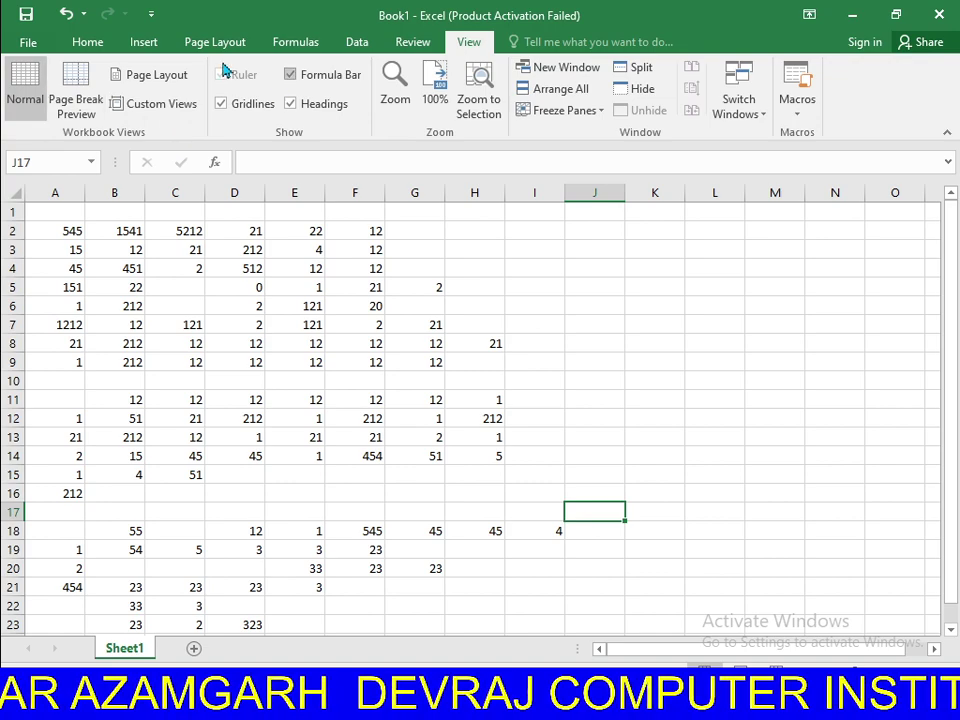
Glance at the File page, then cycle through the Home to View tabs
left_click(28, 42)
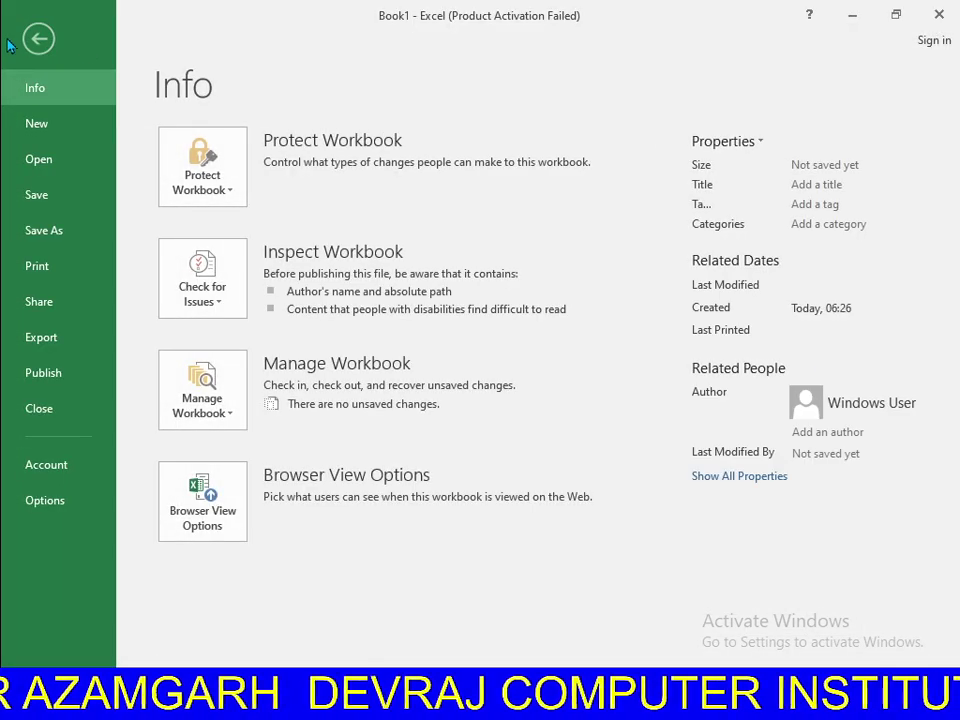
left_click(36, 40)
left_click(92, 47)
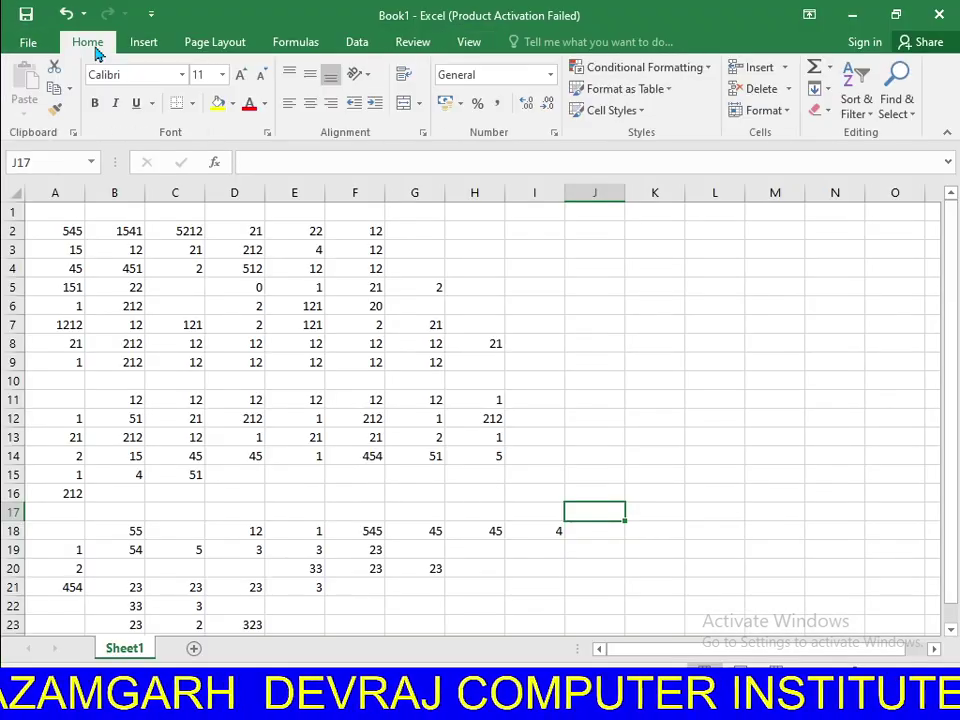
left_click(148, 45)
left_click(222, 50)
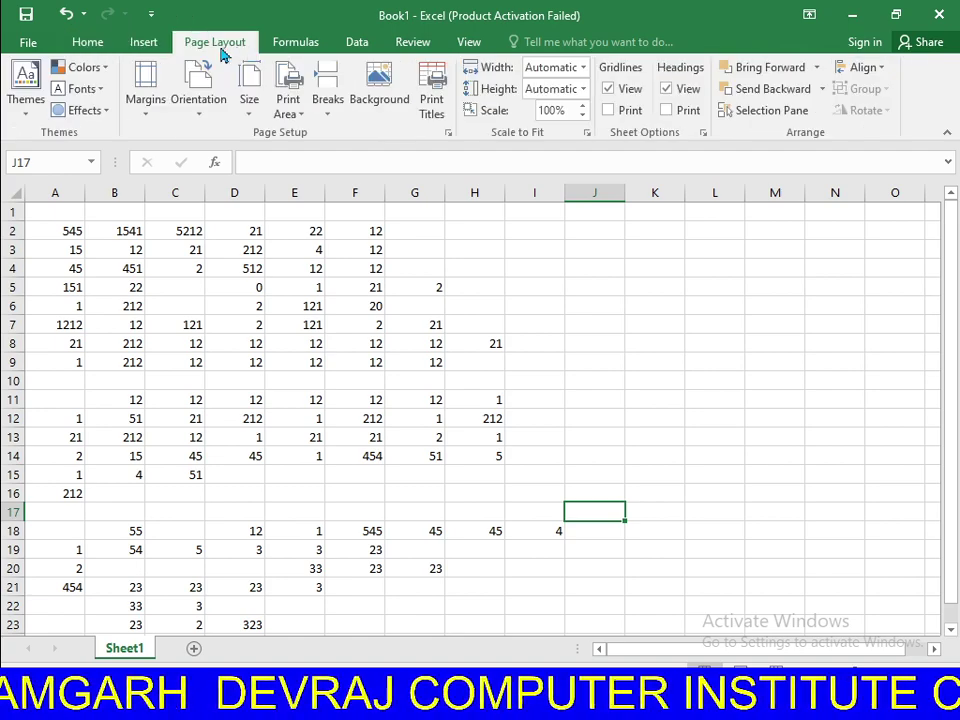
left_click(296, 42)
left_click(357, 42)
left_click(410, 42)
left_click(463, 42)
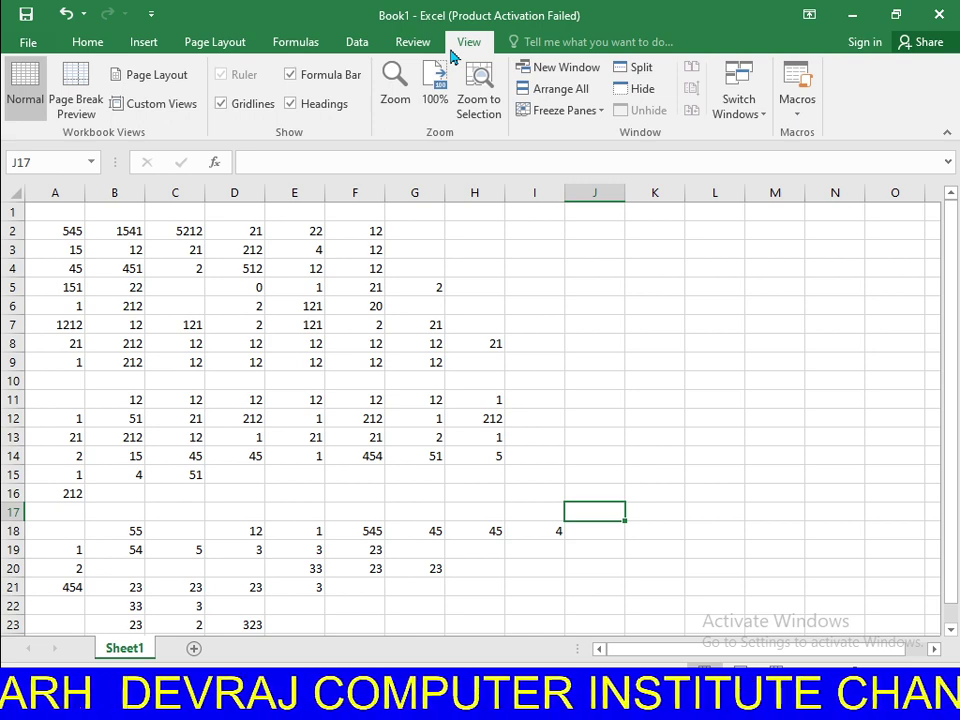
Select cell L9 and settle back on the Home tab after a look at Insert
left_click(714, 360)
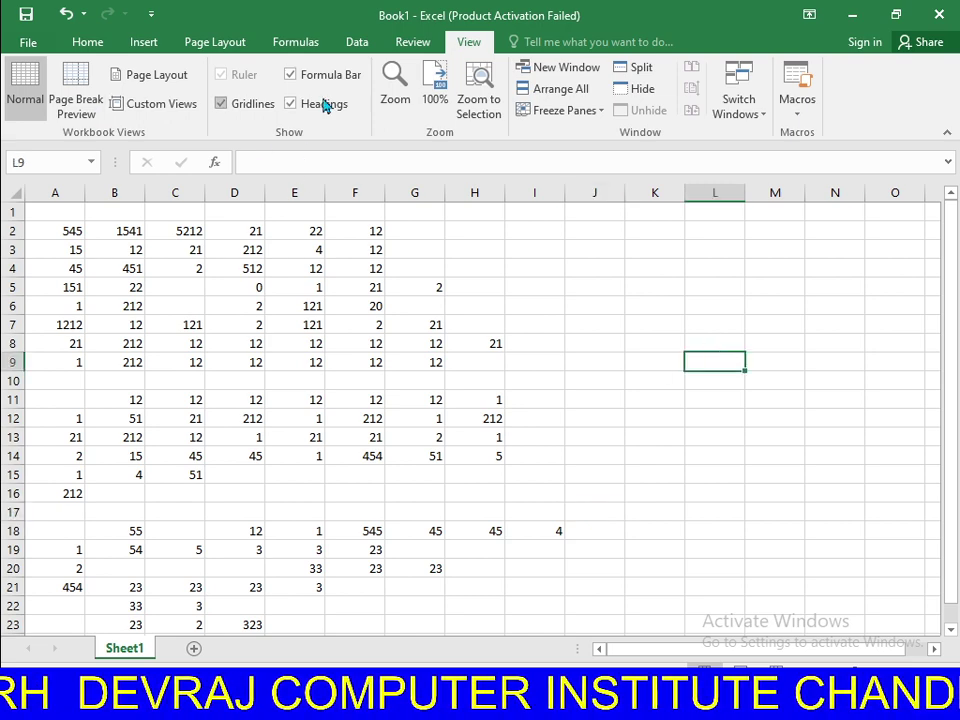
left_click(88, 44)
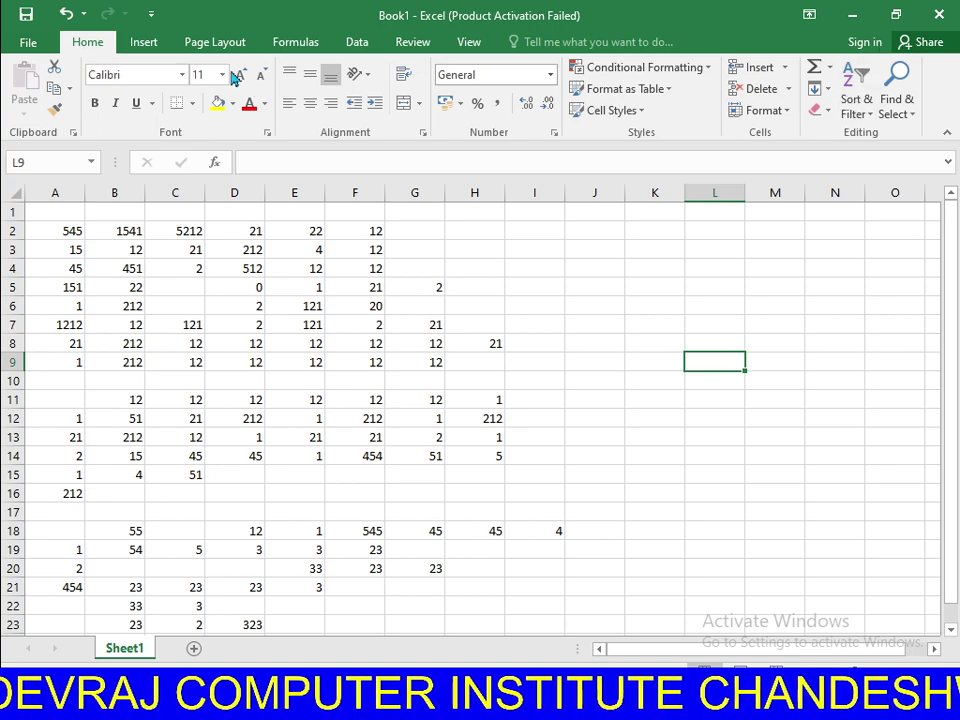
left_click(144, 43)
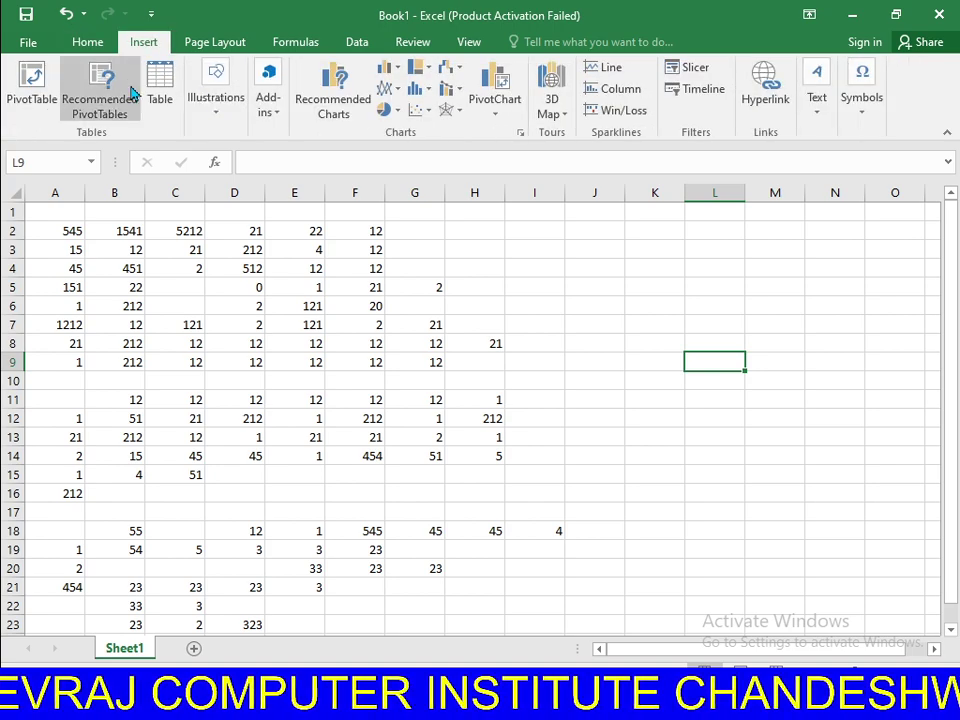
left_click(87, 43)
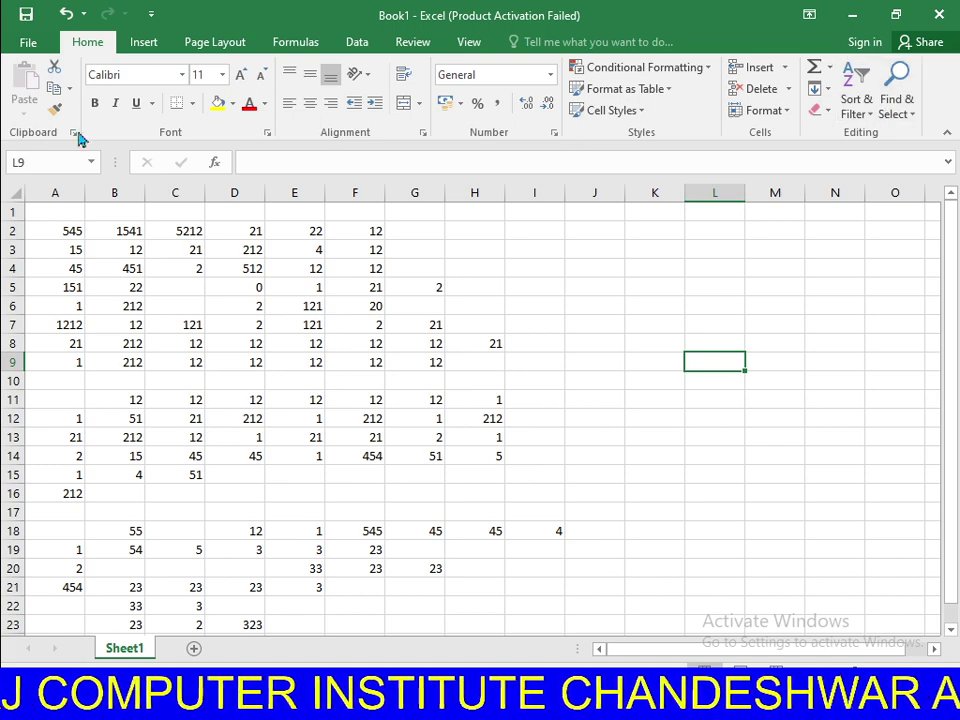
left_click(607, 306)
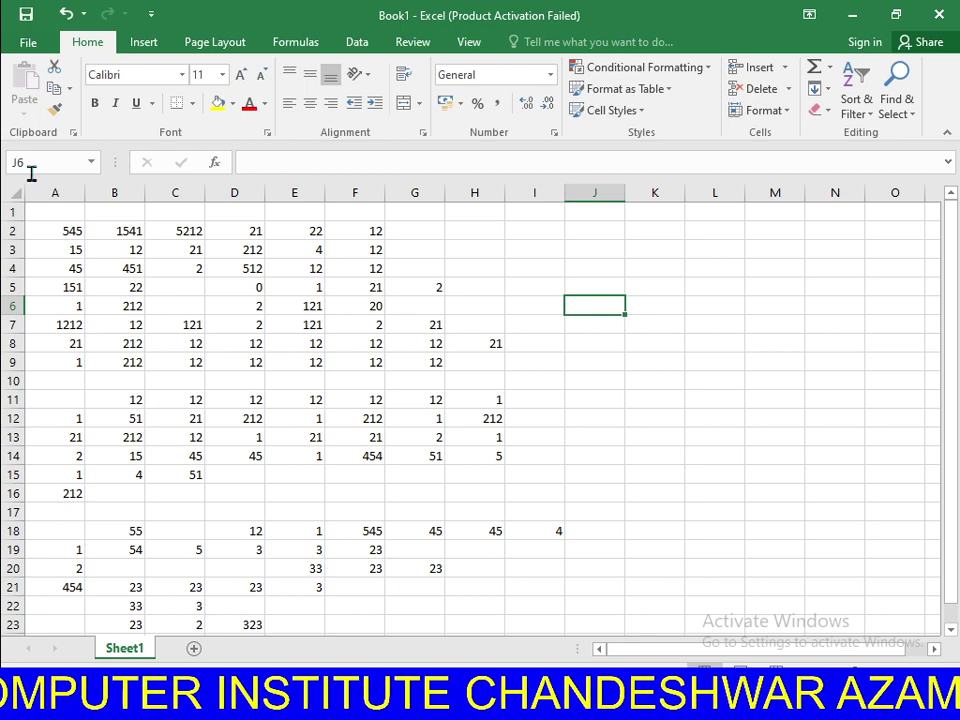
left_click(720, 360)
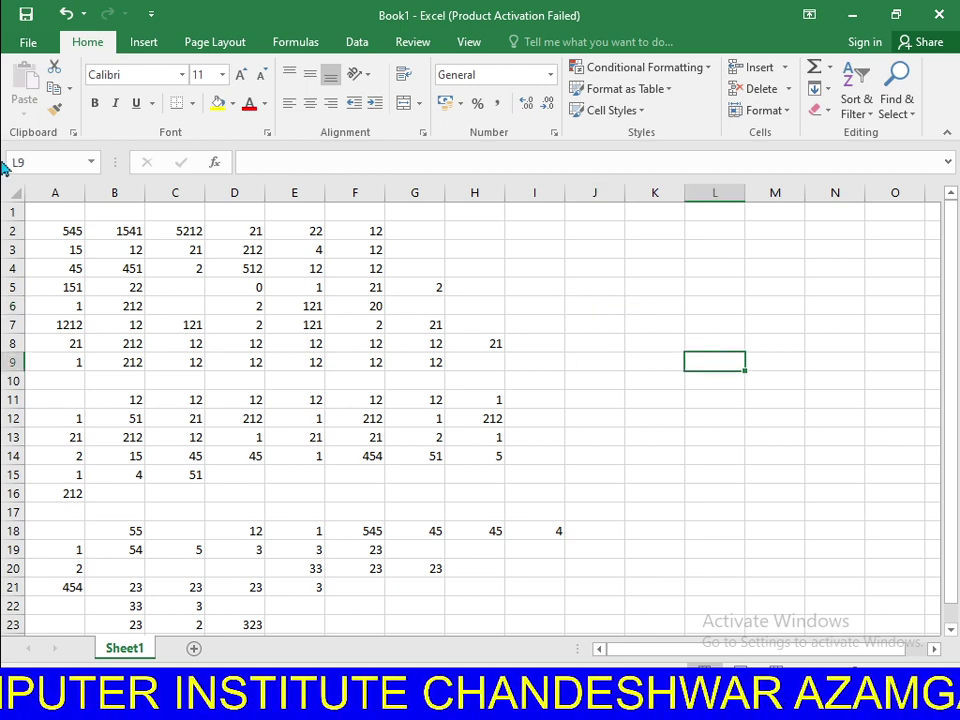
left_click(720, 251)
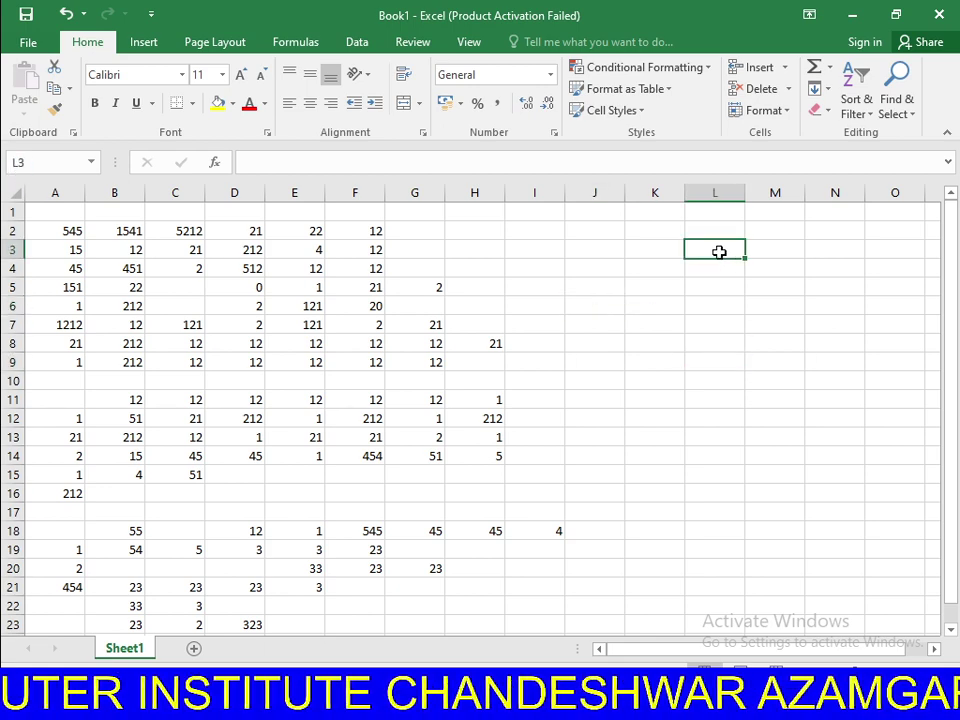
left_click(497, 255)
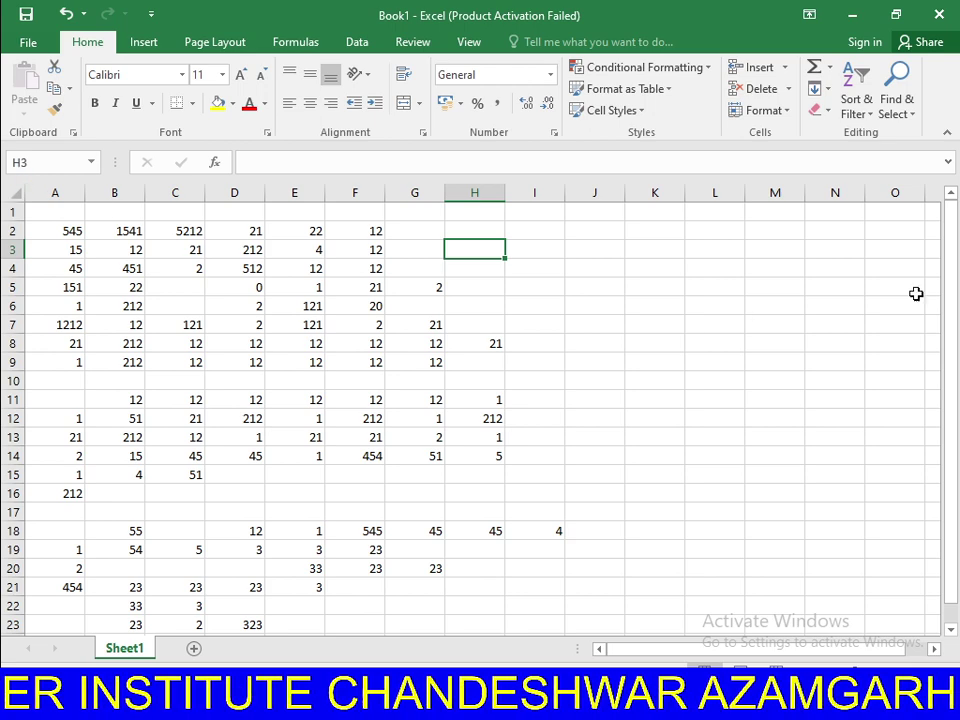
left_click(933, 566)
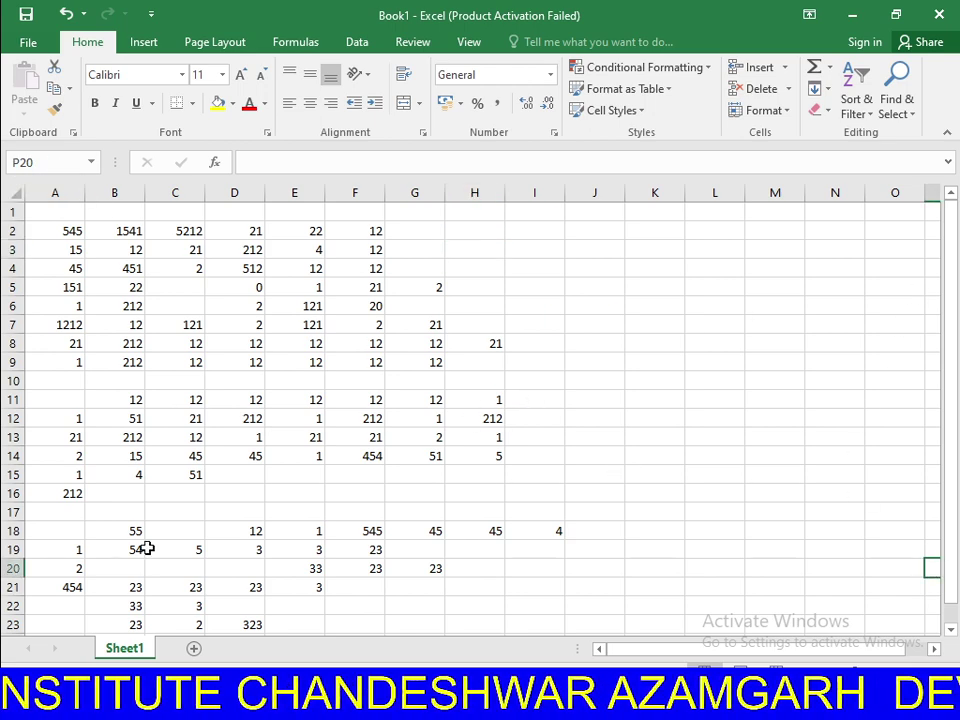
left_click(152, 494)
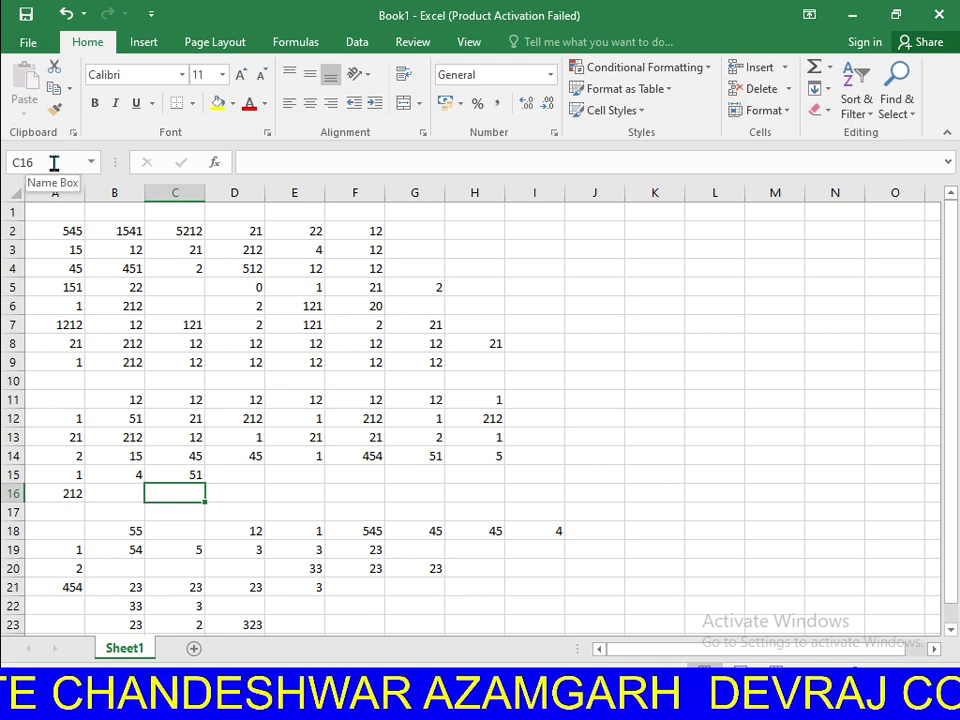
left_click(570, 312)
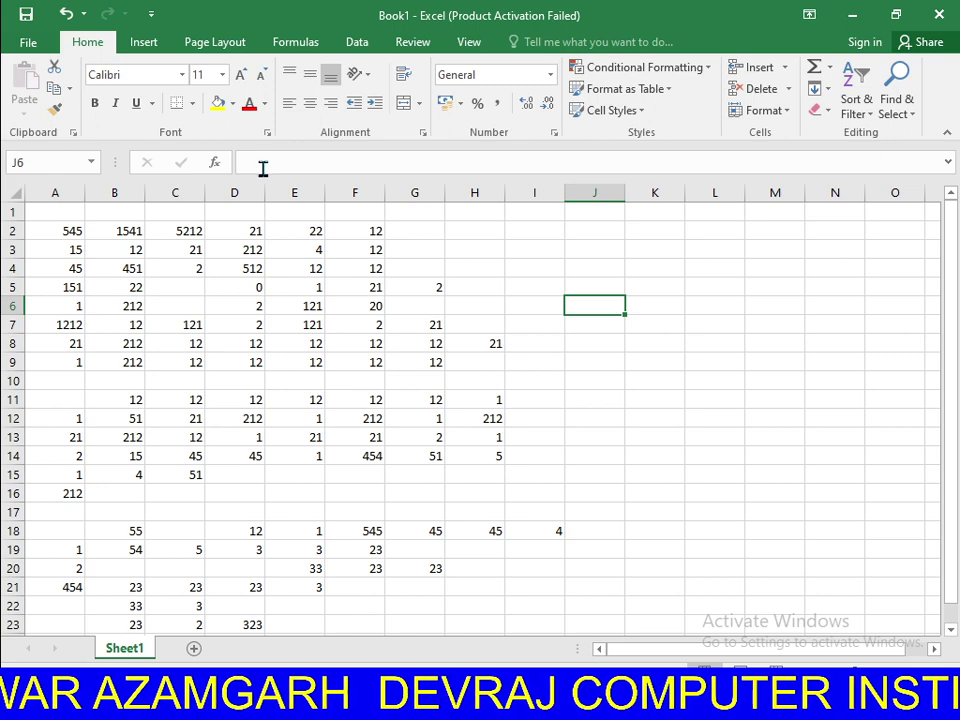
Enter =SUM(E7:G10) in J10 to get 216, then recheck the formula's range
left_click(598, 381)
type("=")
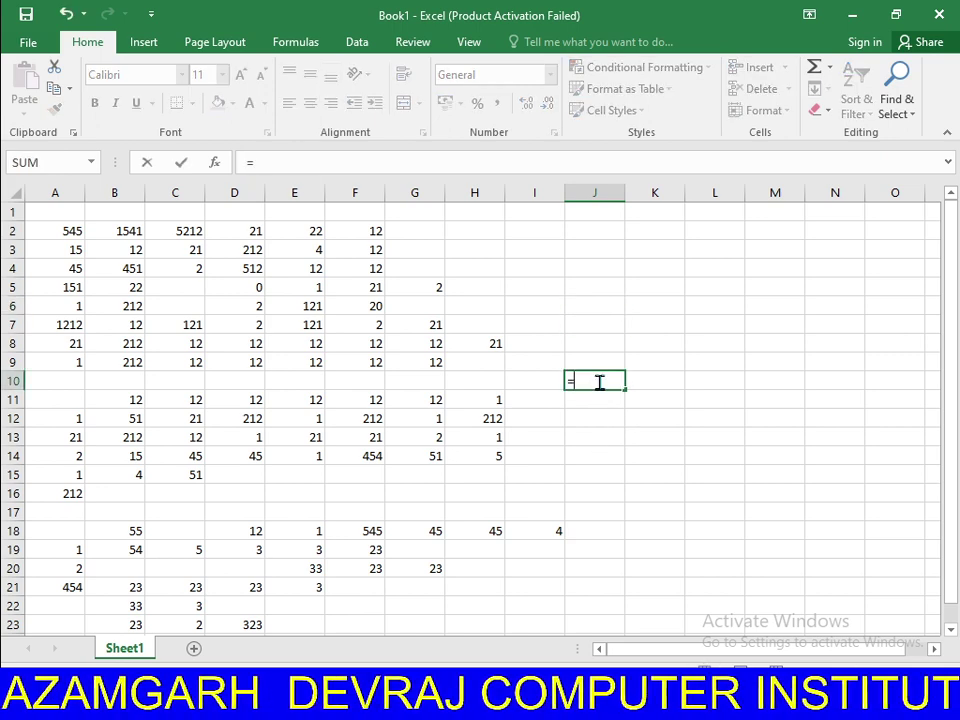
type("sum")
key("Tab")
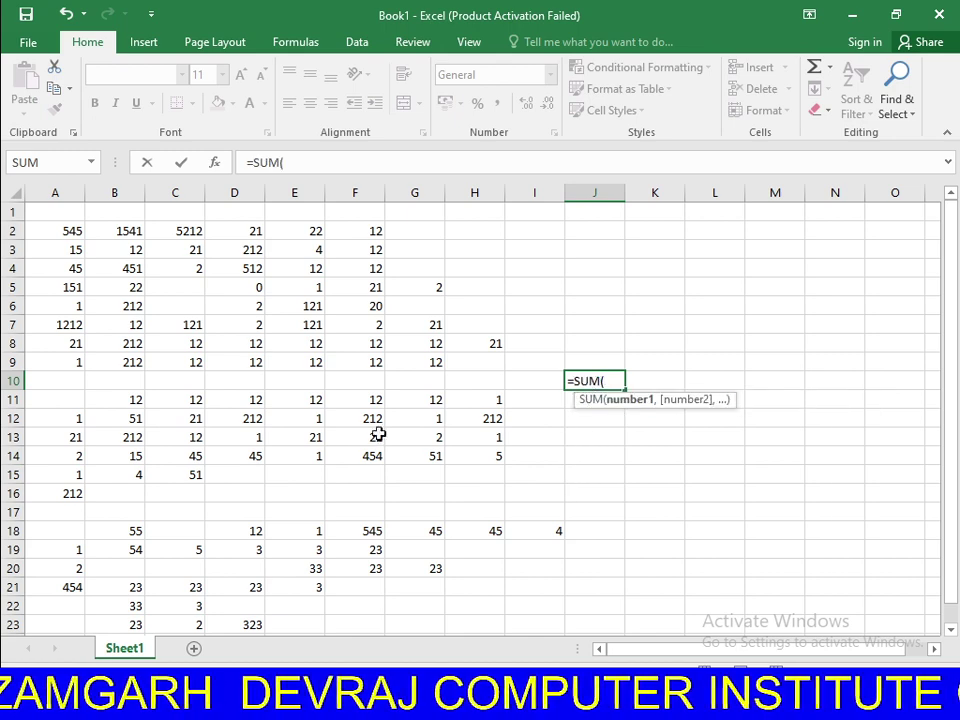
left_click_drag(282, 324, 421, 378)
key("Return")
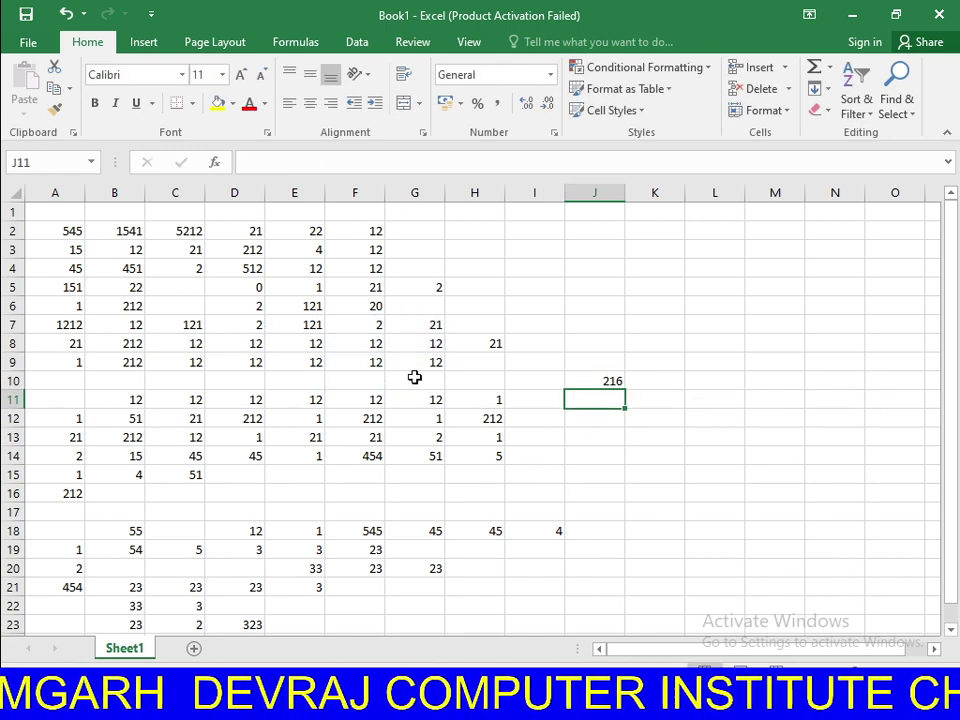
double_click(602, 381)
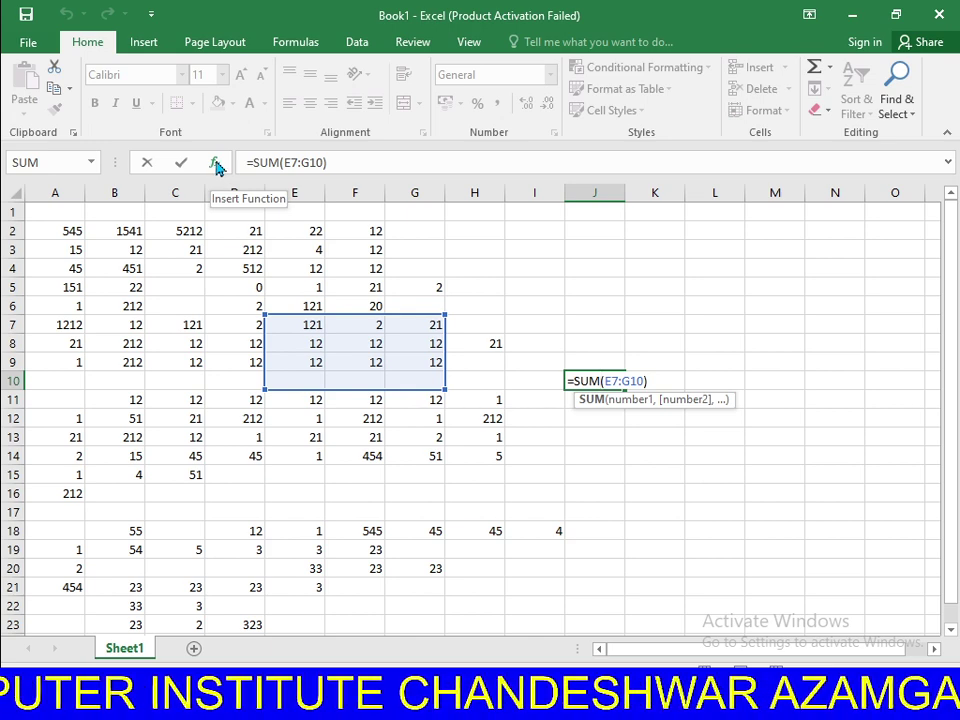
left_click(516, 278)
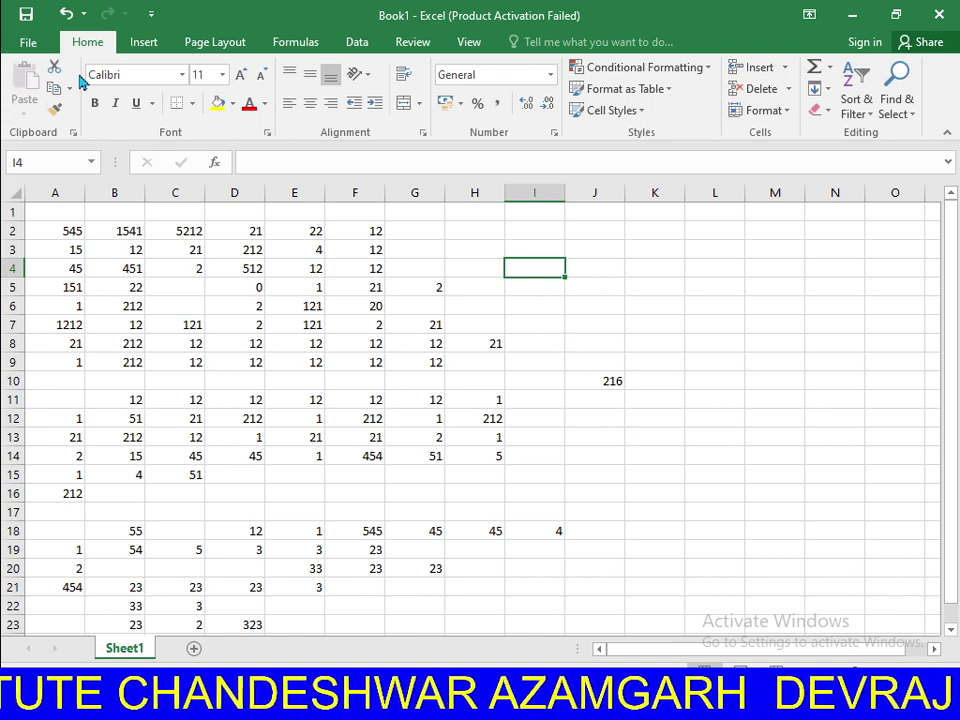
left_click(767, 401)
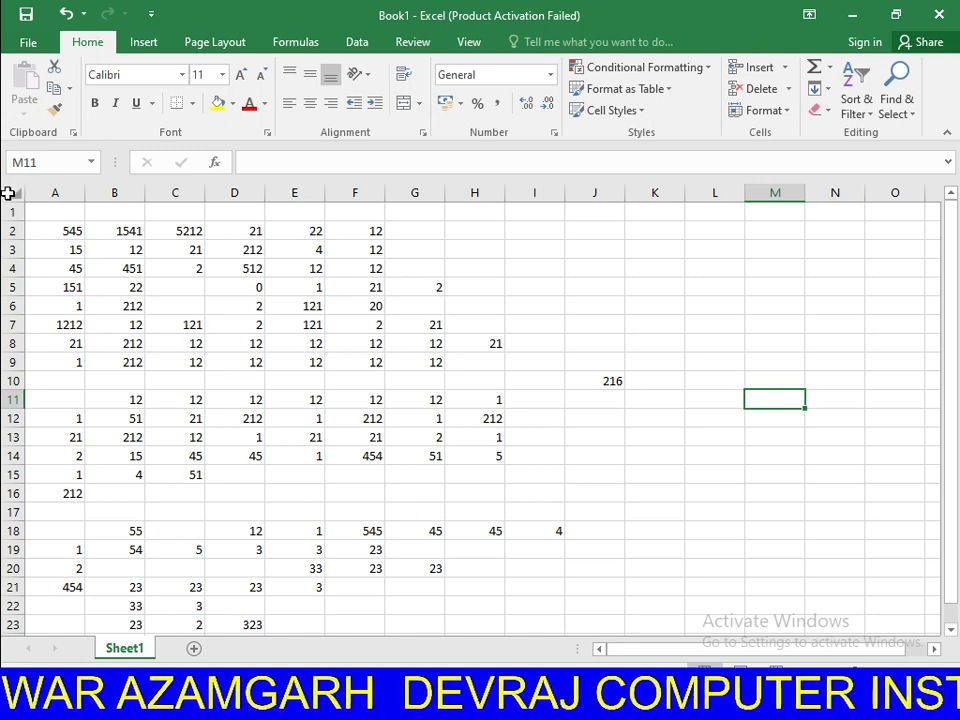
left_click(10, 191)
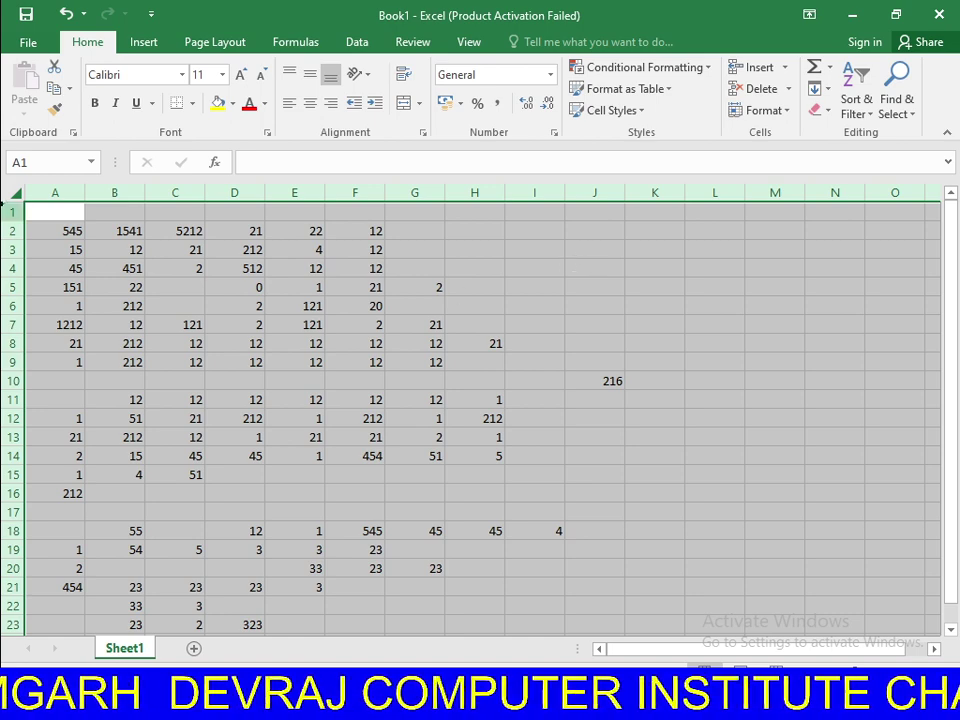
left_click(17, 193)
left_click(235, 343)
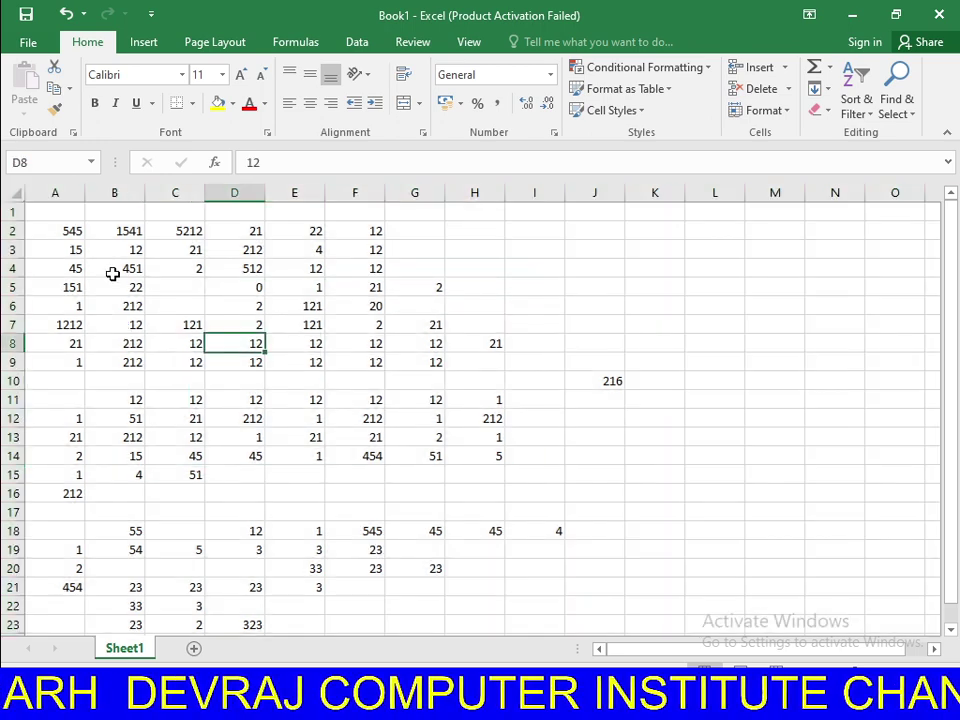
left_click(12, 194)
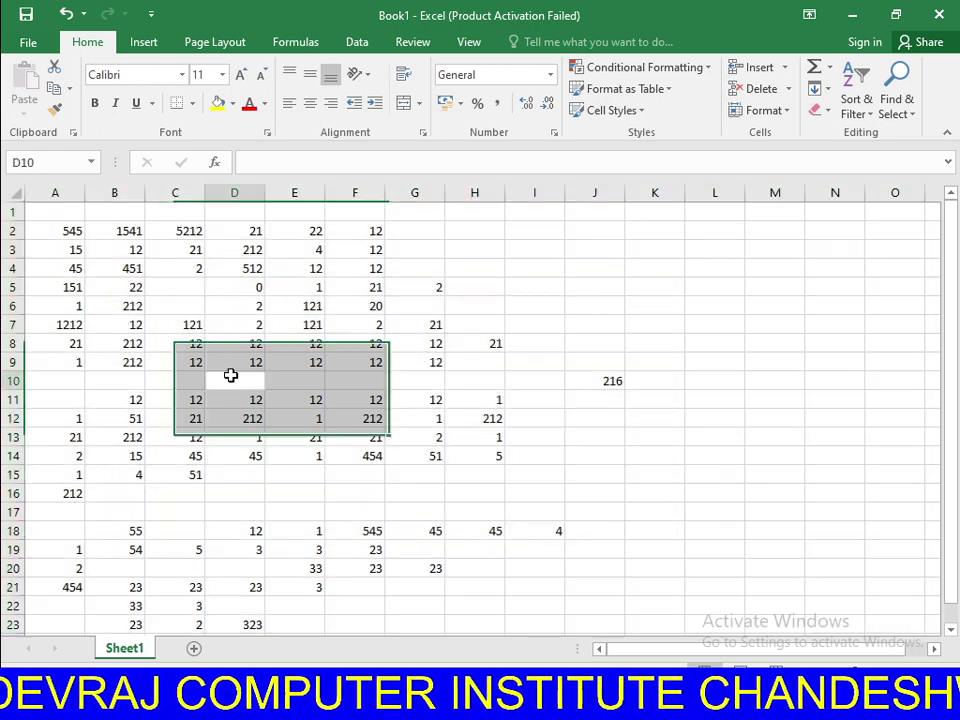
left_click_drag(229, 378, 328, 381)
left_click(432, 358)
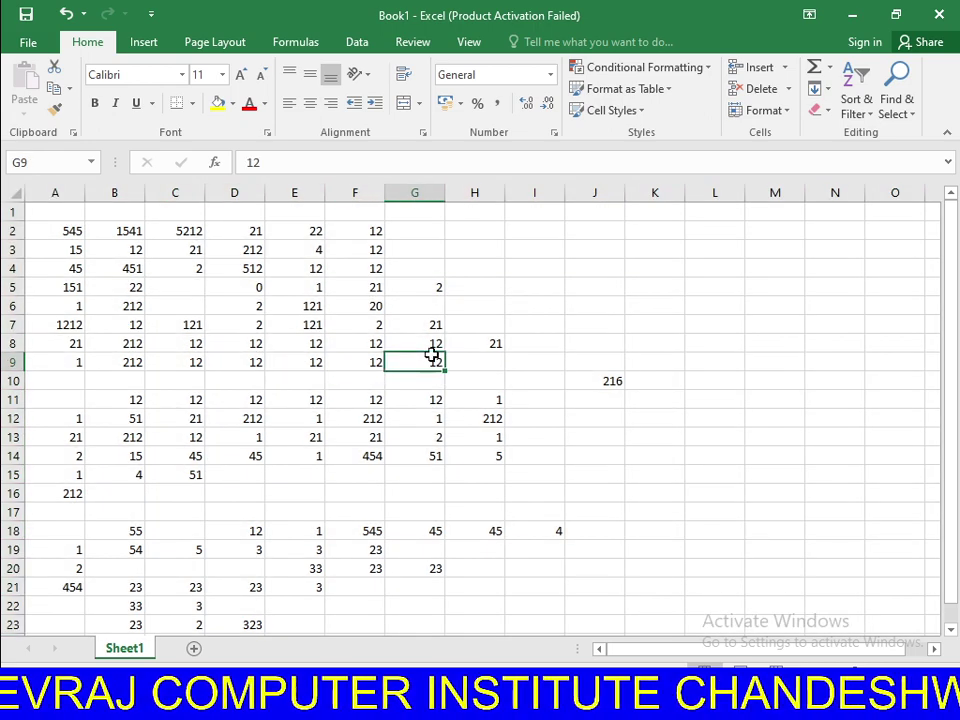
left_click(54, 193)
left_click(113, 192)
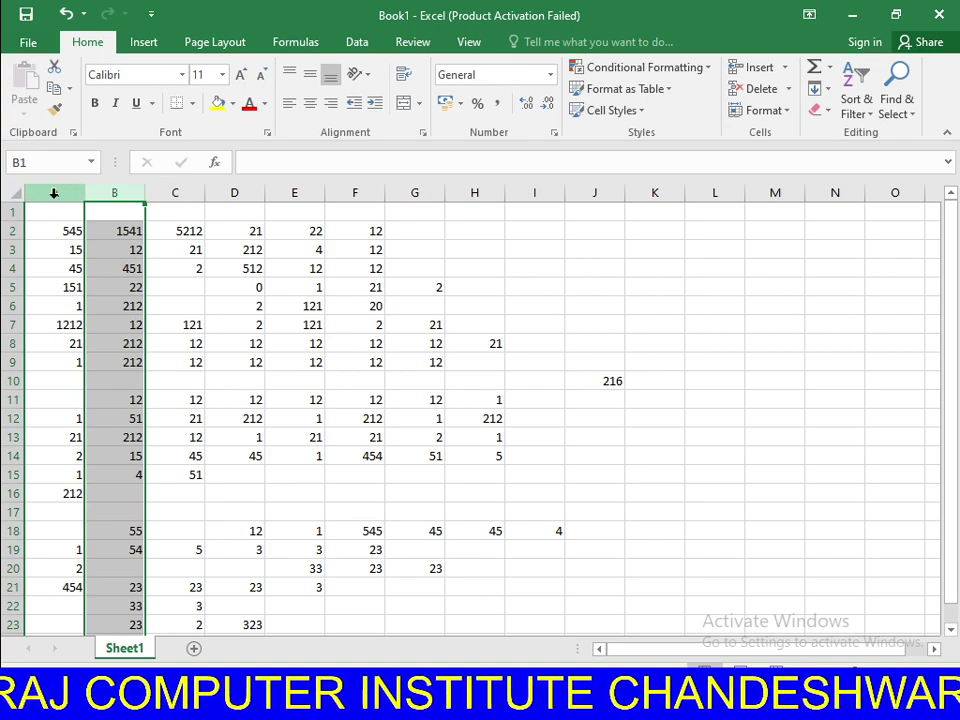
left_click(175, 192)
left_click(296, 192)
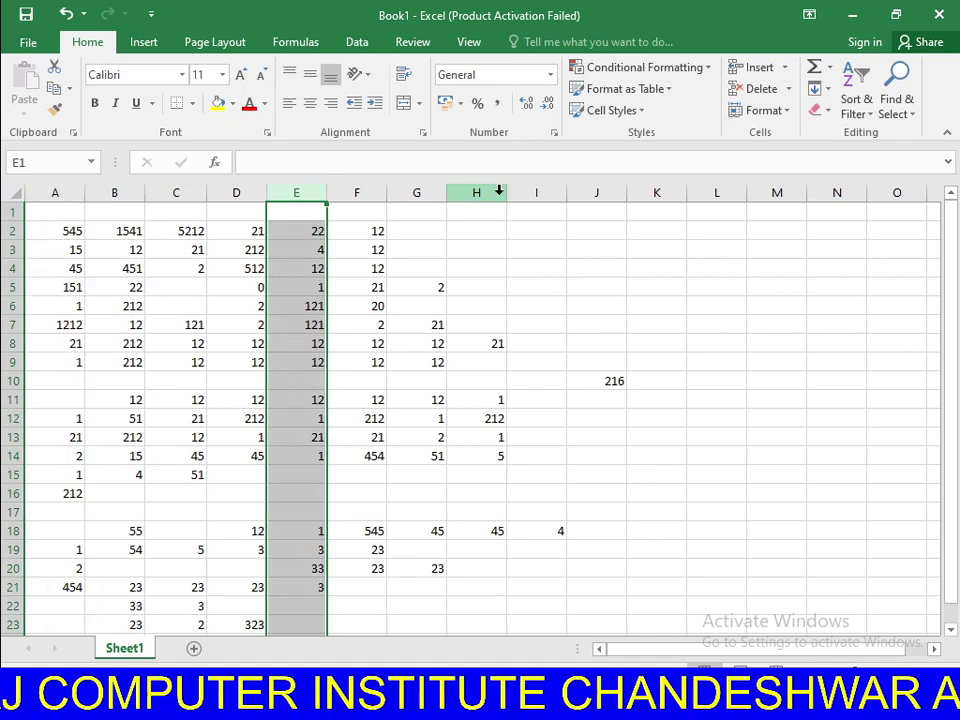
left_click(39, 220)
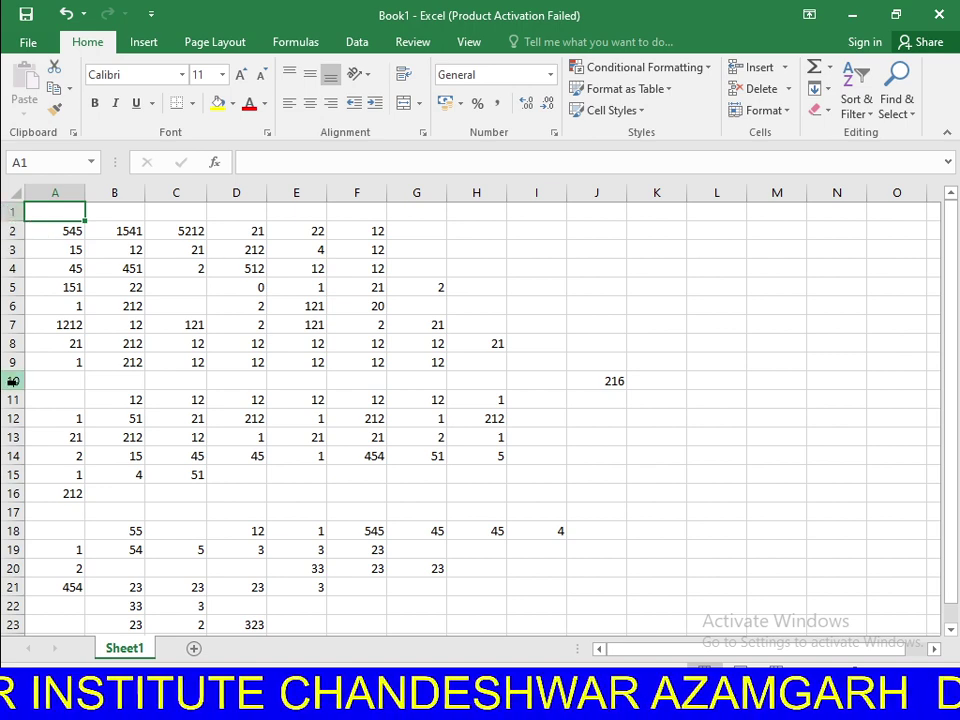
key("Down")
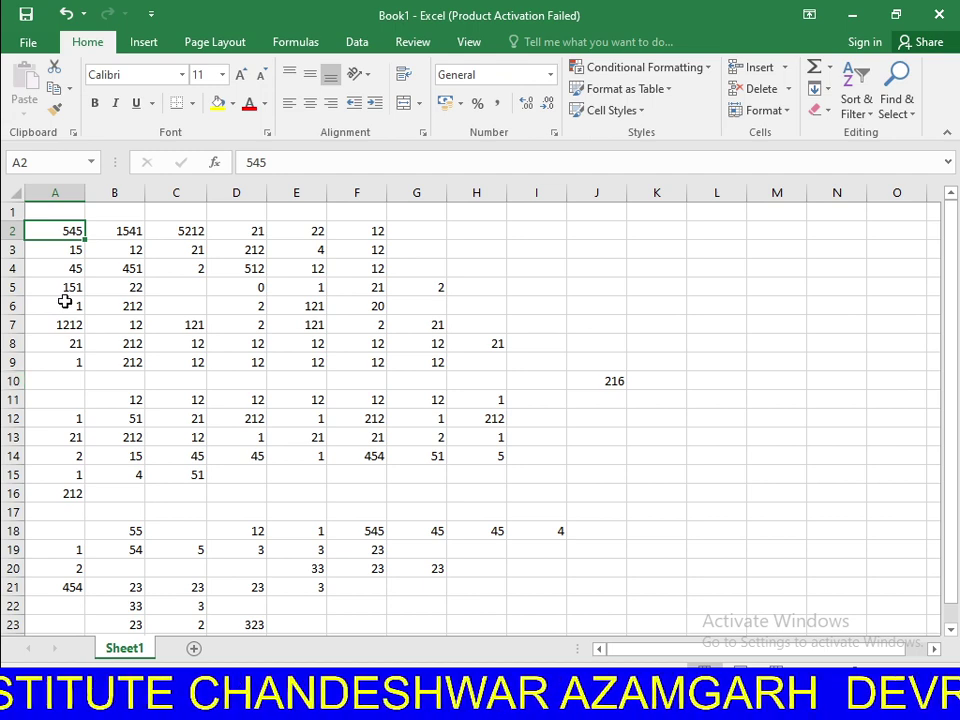
left_click(68, 250)
left_click_drag(60, 216, 58, 380)
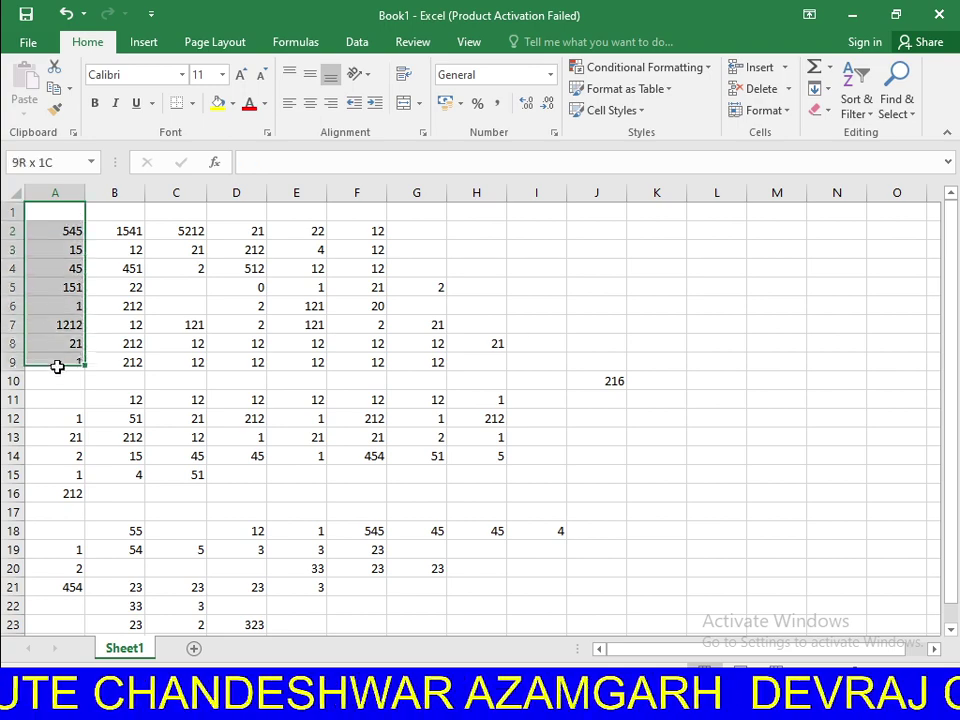
left_click(75, 192)
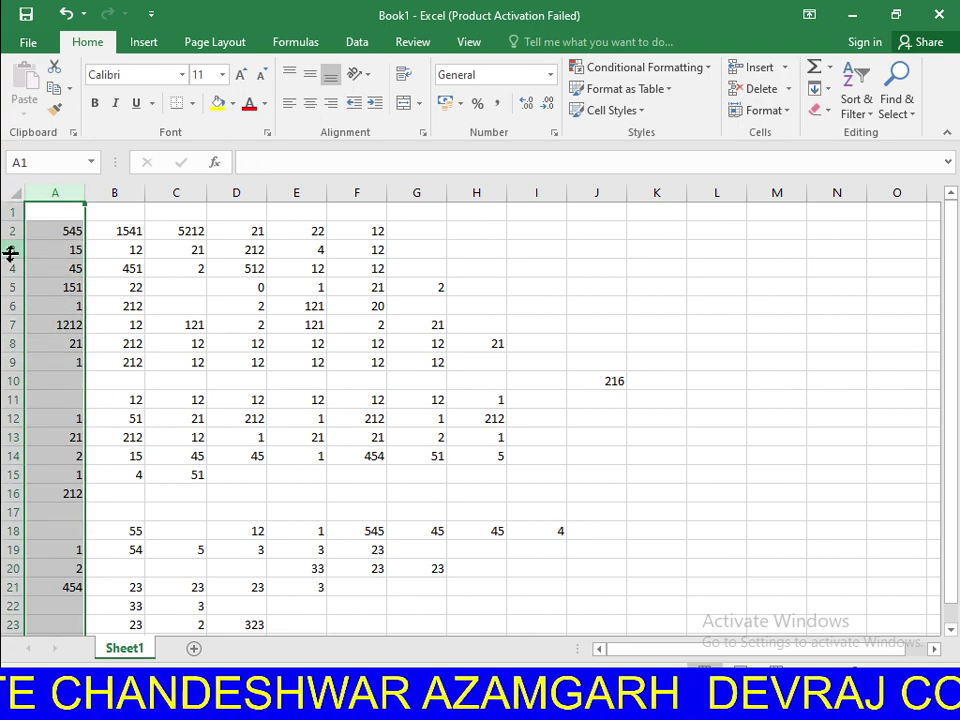
left_click(450, 332)
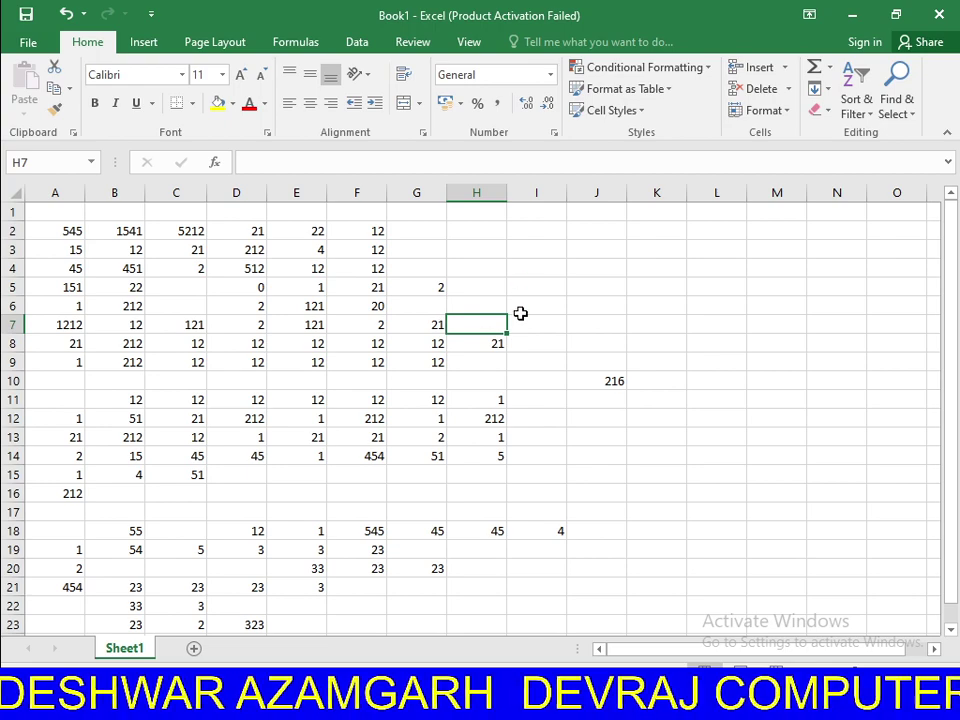
left_click_drag(357, 305, 624, 492)
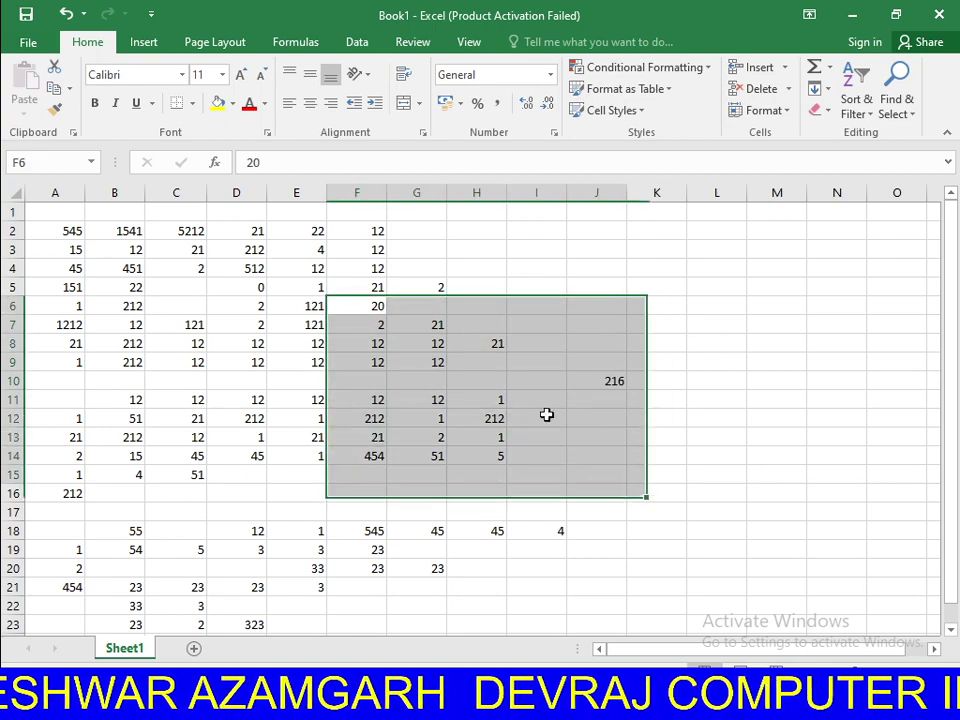
left_click_drag(308, 286, 594, 455)
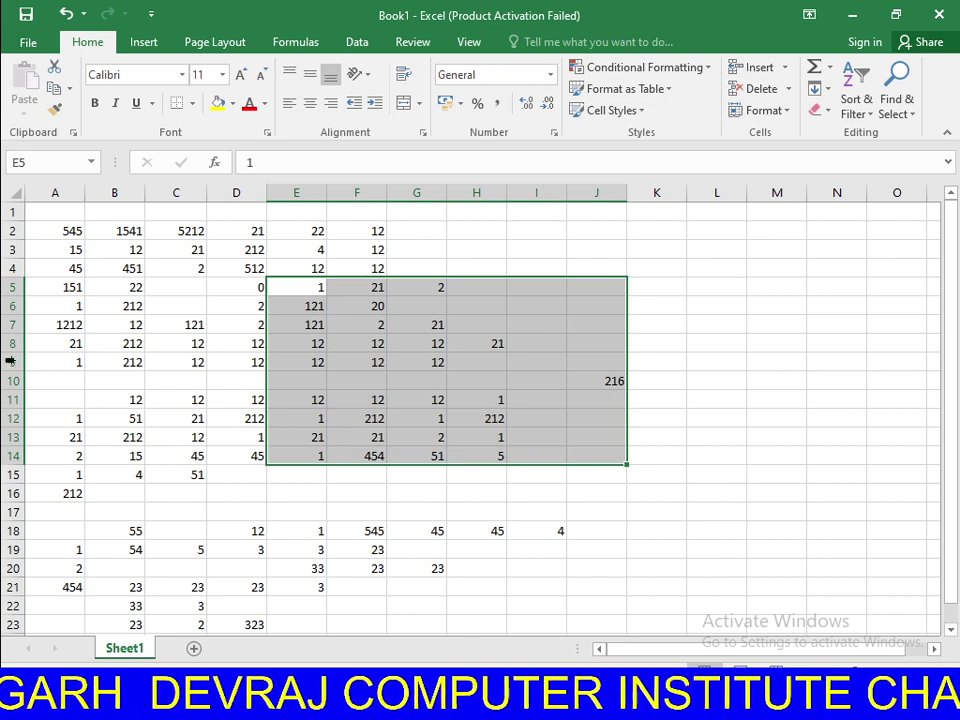
left_click(9, 325)
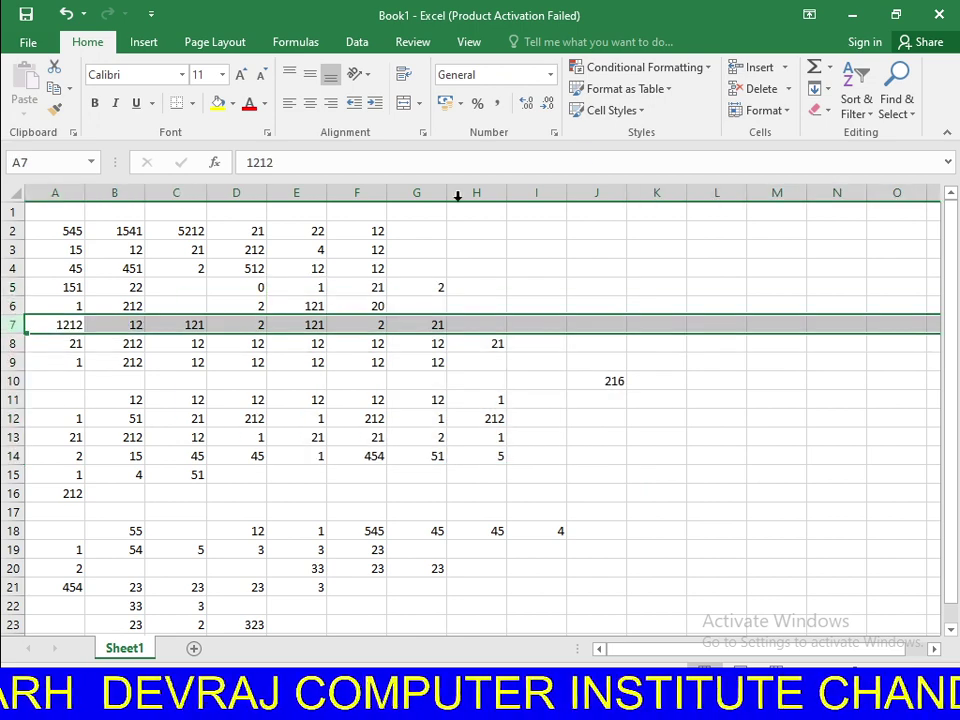
left_click(547, 195)
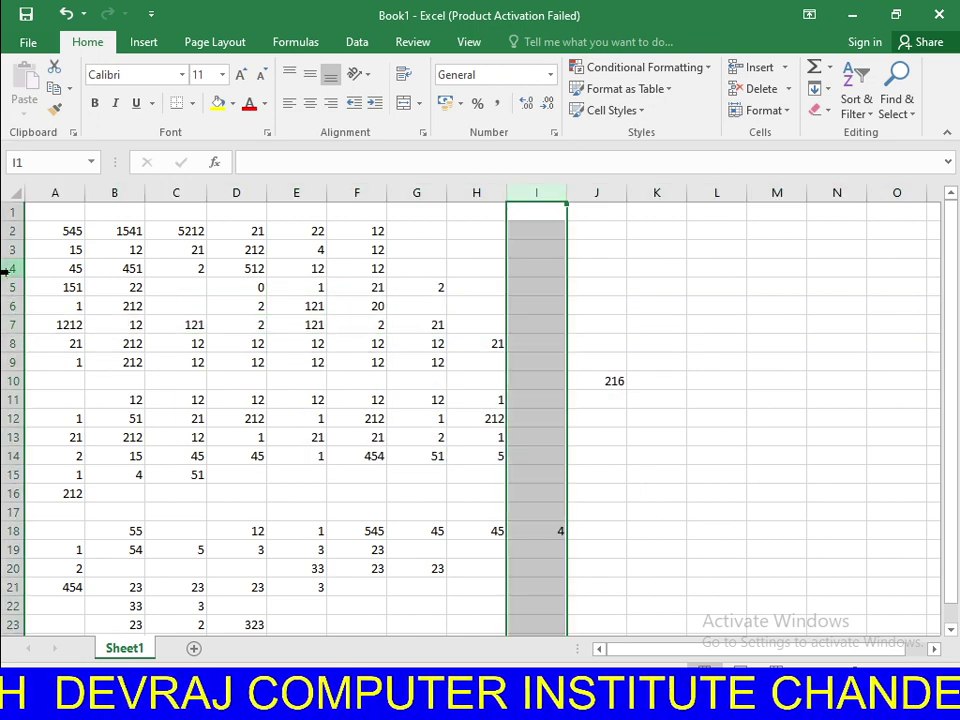
Enter 1 in L5 and 2 in L6, then fill the series down to L23
left_click(726, 288)
type("1")
key("Return")
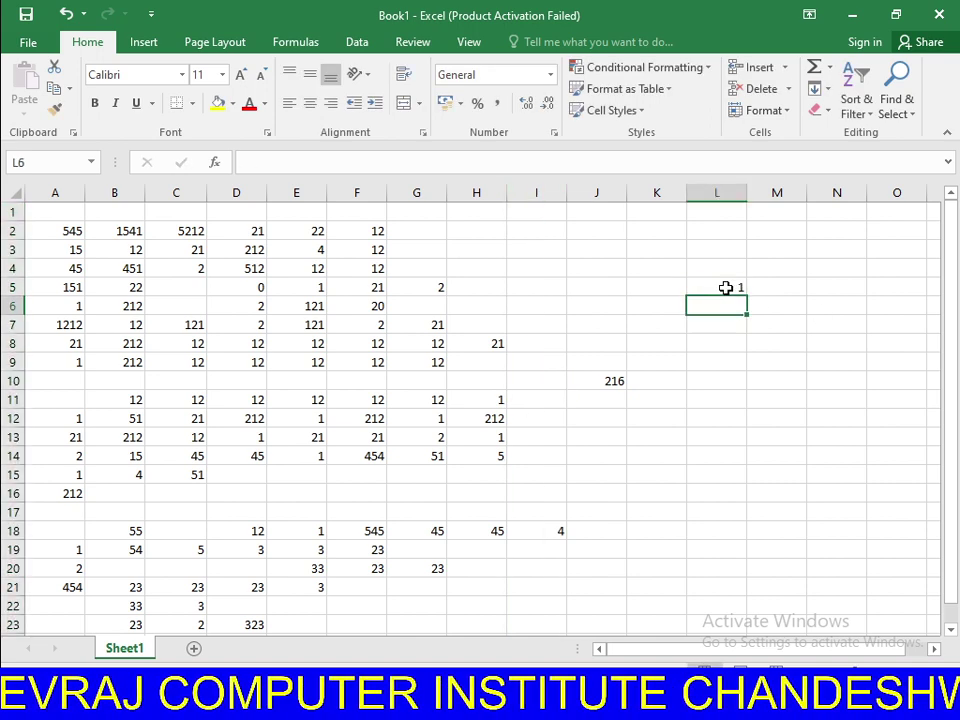
key("Return")
key("Up")
type("2")
key("Return")
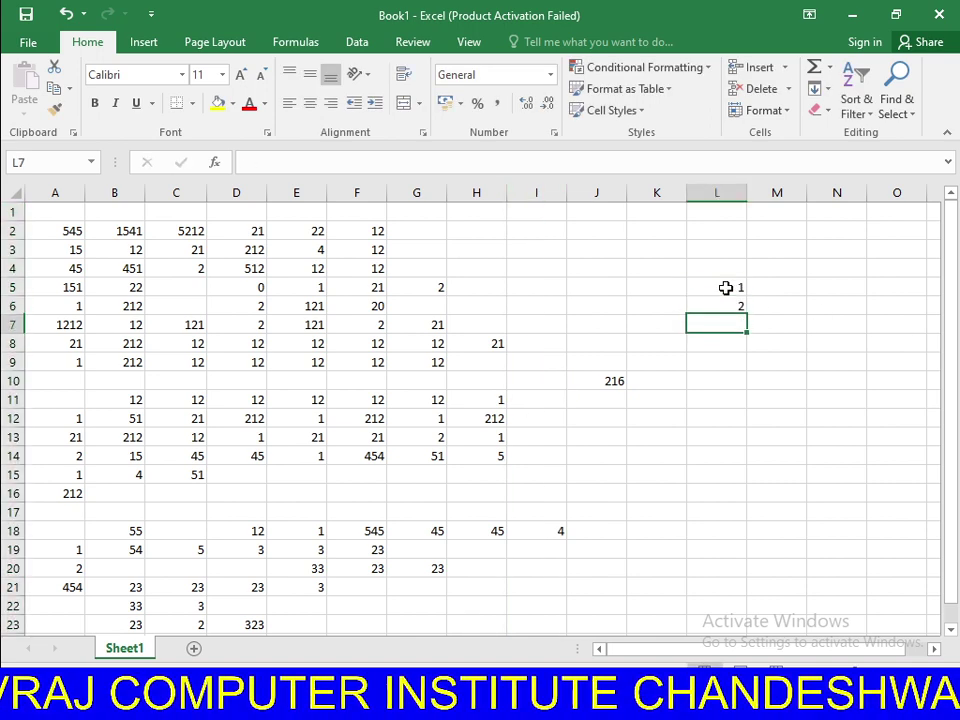
left_click(726, 288)
left_click(732, 302, "shift")
left_click_drag(747, 315, 760, 620)
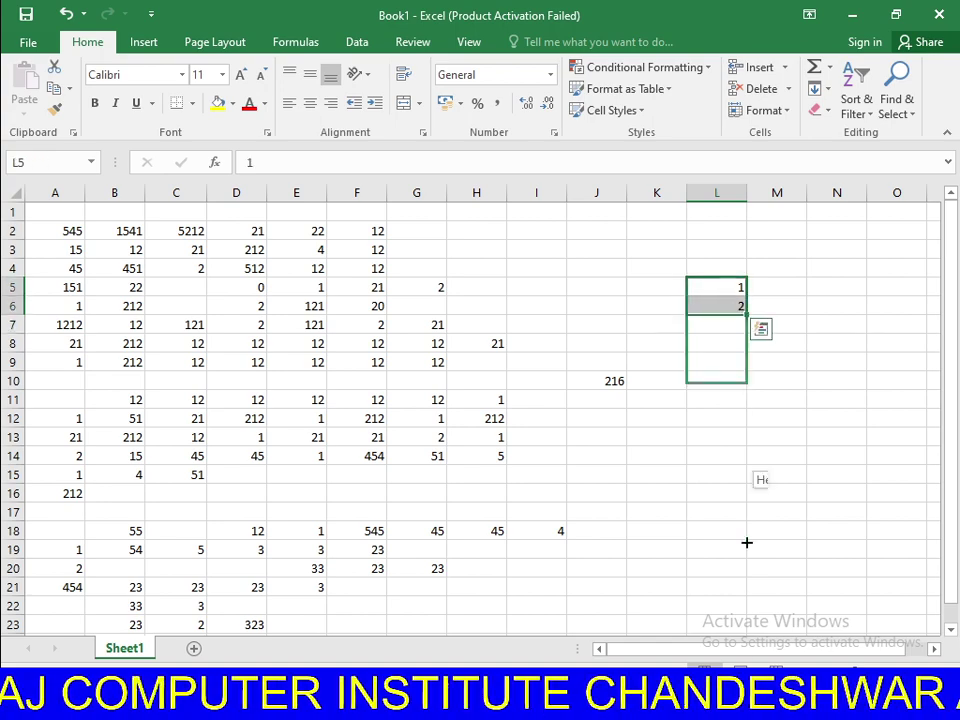
Select the L5:L23 series, then practise selecting small ranges in columns L and M
left_click(777, 362)
left_click_drag(738, 283, 740, 533)
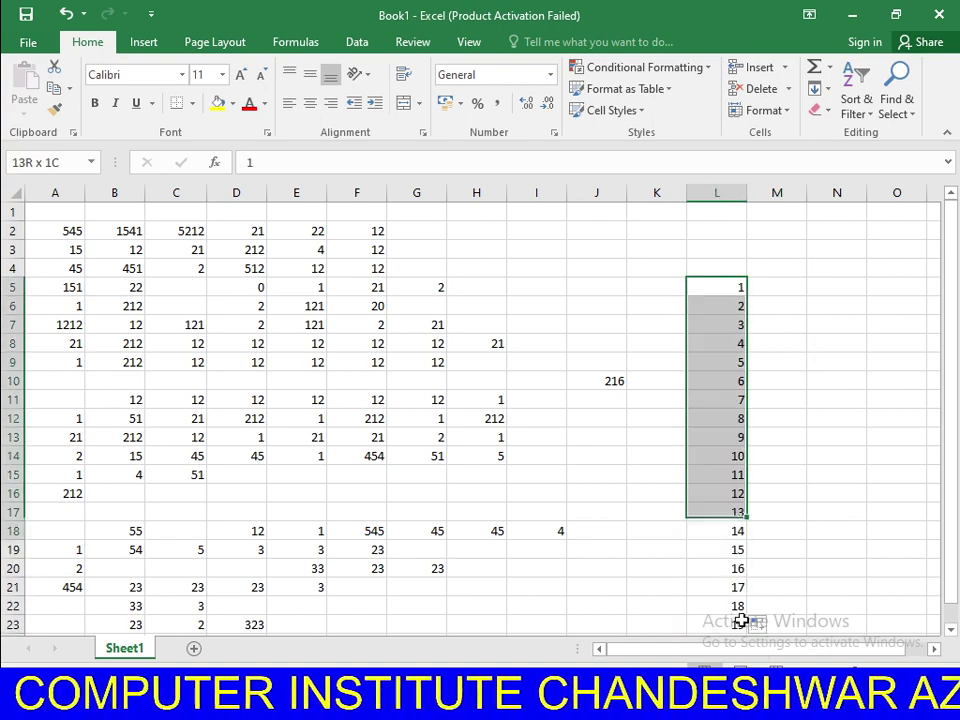
scroll(792, 491, "up", 2)
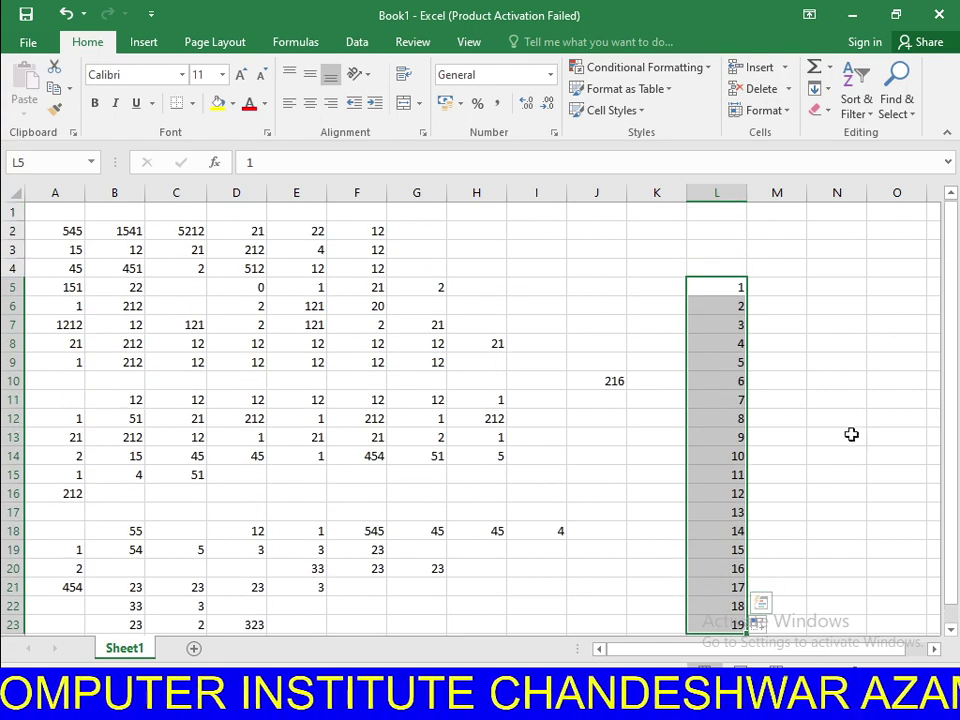
left_click(830, 415)
left_click_drag(709, 291, 777, 290)
left_click_drag(727, 316, 766, 308)
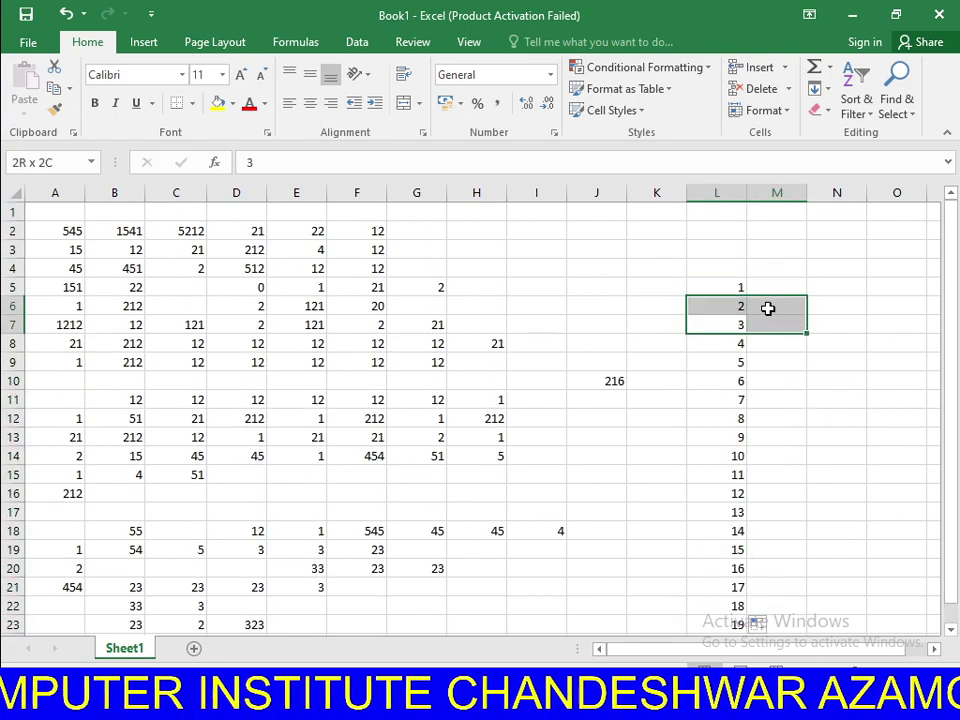
left_click(707, 323)
left_click_drag(690, 325, 761, 323)
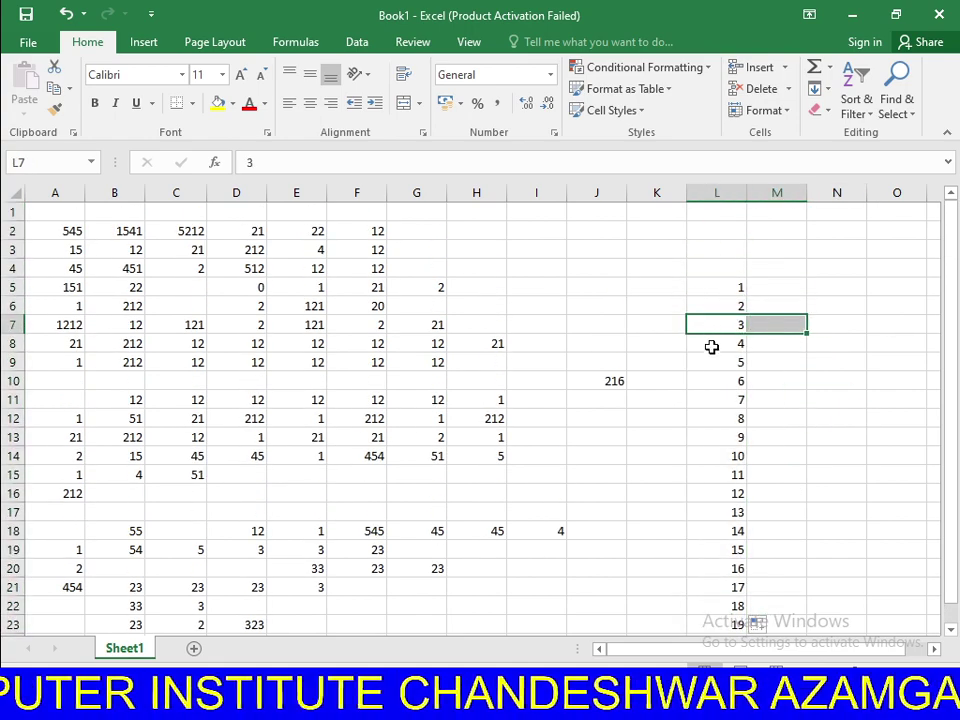
left_click(725, 343)
left_click(738, 362)
left_click_drag(740, 379, 770, 400)
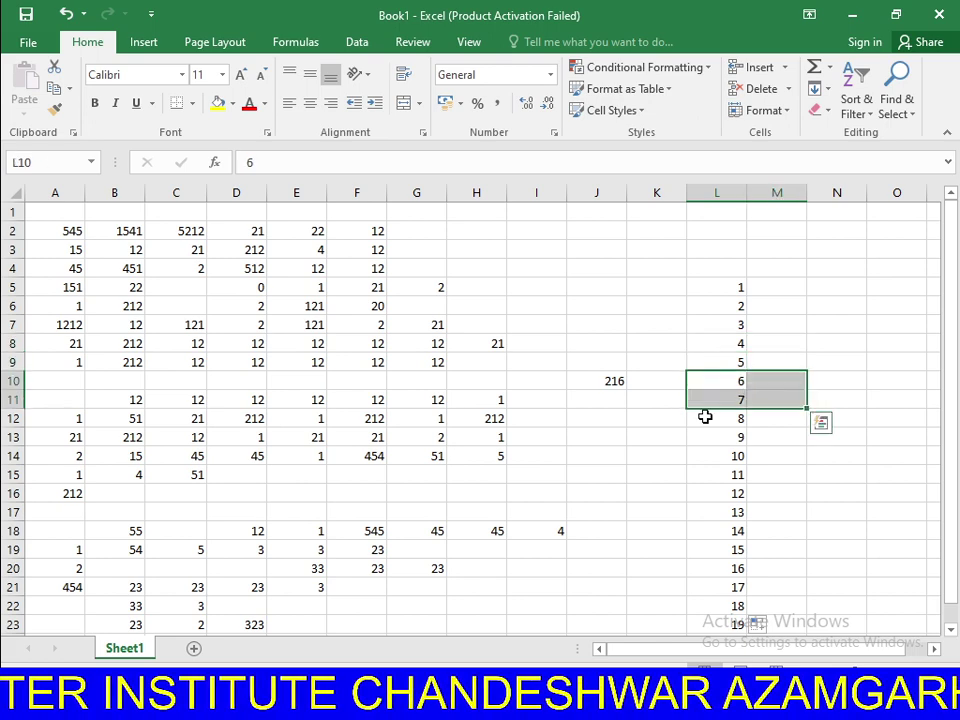
Practise selecting further blocks across columns K through O, ending on cell K5
mouse_move(714, 418)
left_mouse_down()
mouse_move(754, 420)
mouse_move(765, 452)
left_mouse_up()
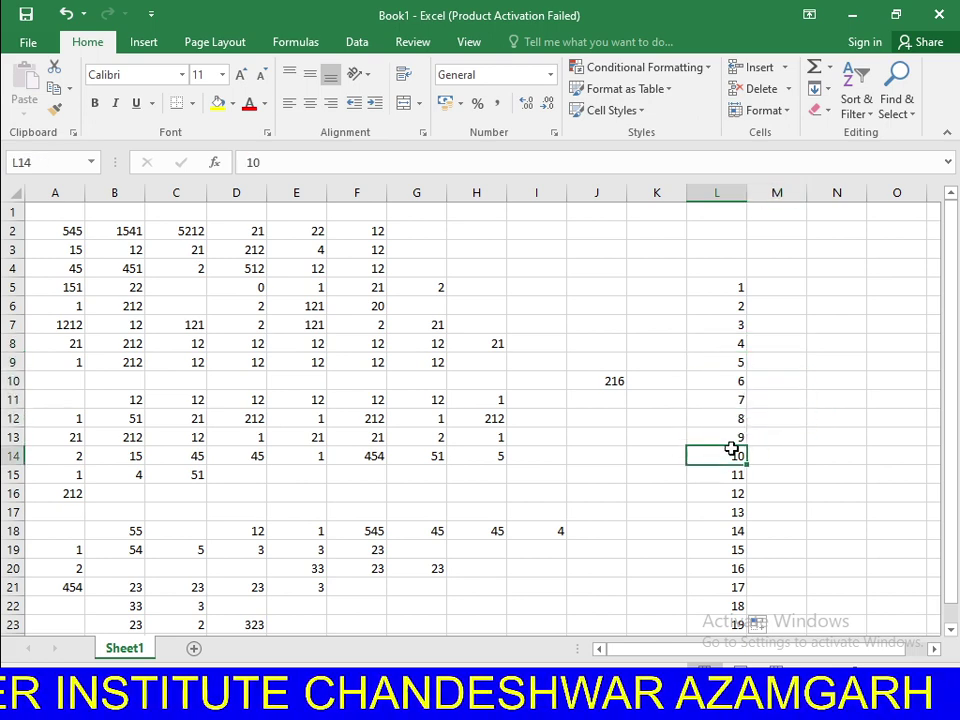
left_click_drag(695, 441, 814, 439)
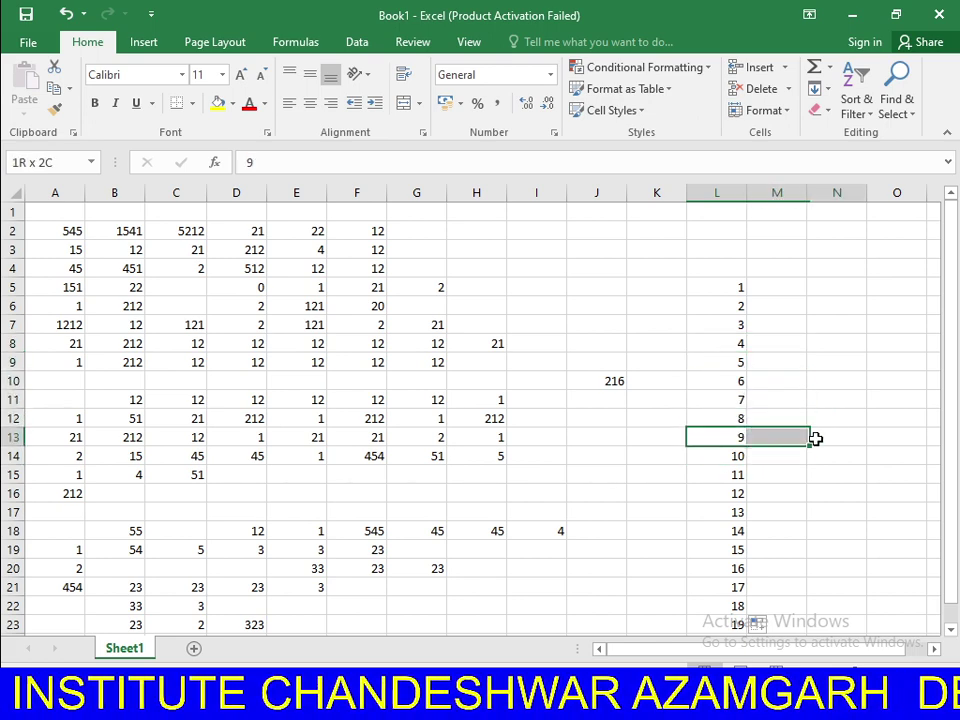
left_click_drag(724, 459, 821, 461)
left_click_drag(727, 481, 812, 467)
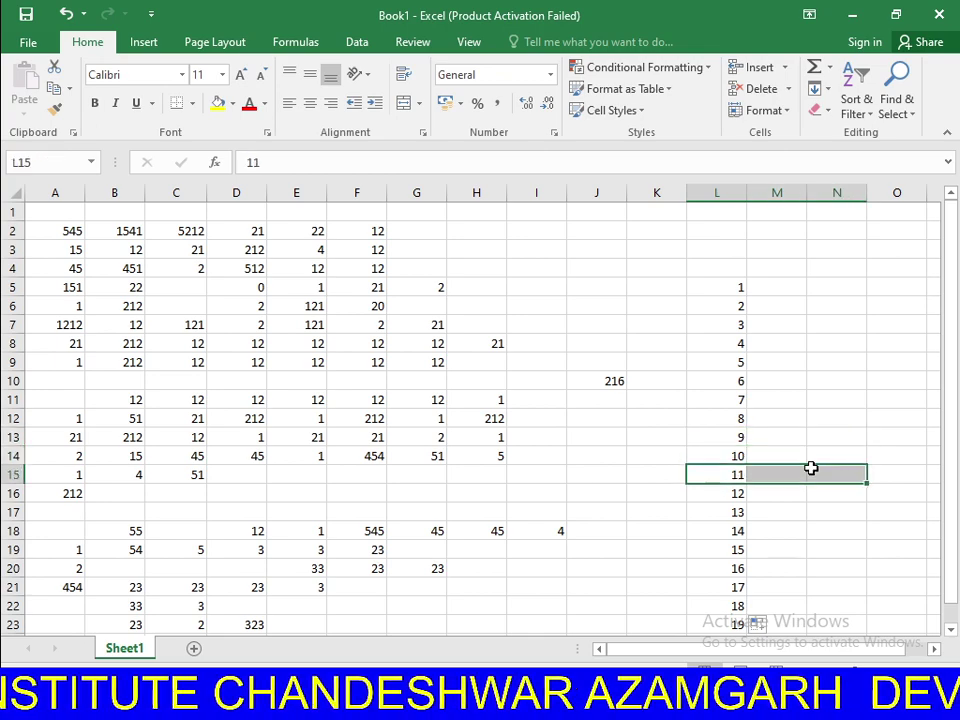
left_click(703, 482)
left_click_drag(706, 492, 851, 495)
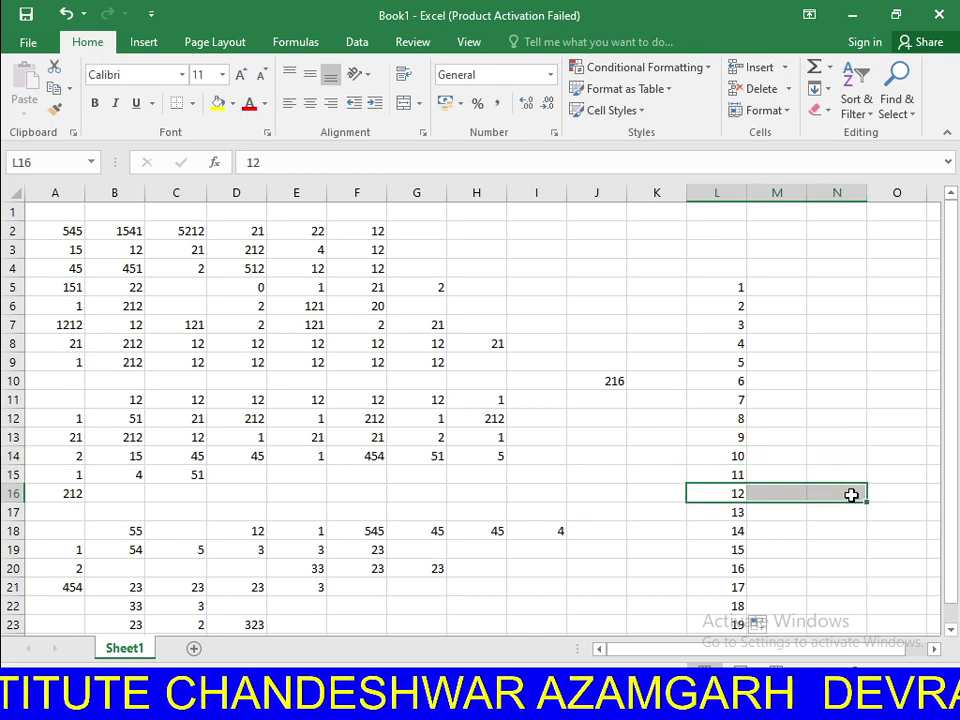
left_click_drag(665, 324, 665, 510)
left_click_drag(692, 318, 739, 450)
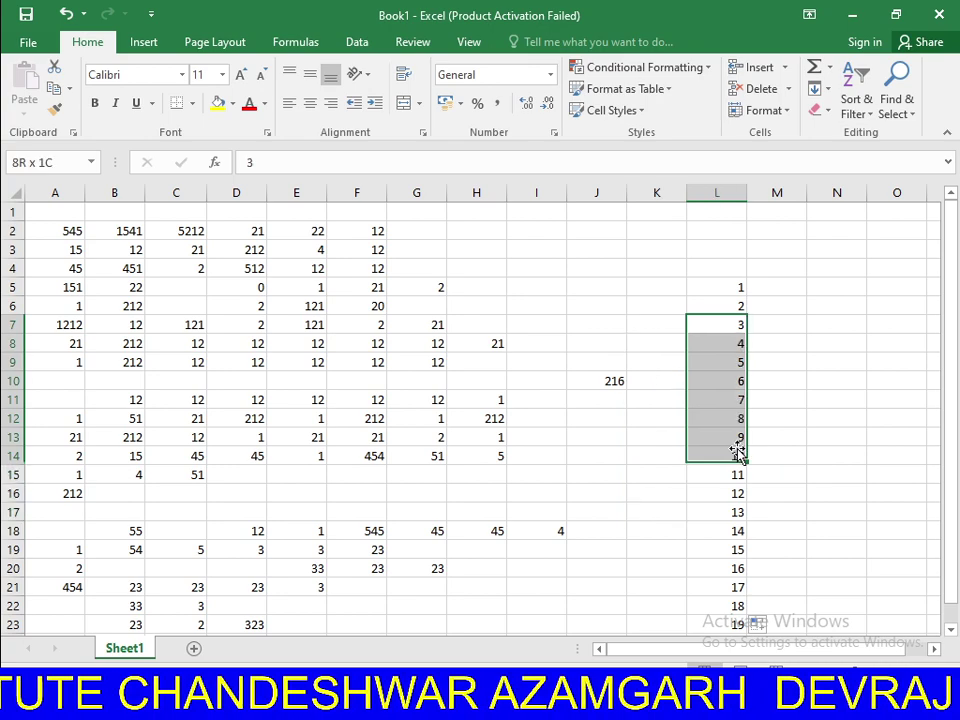
left_click_drag(760, 343, 827, 455)
left_click_drag(896, 362, 896, 455)
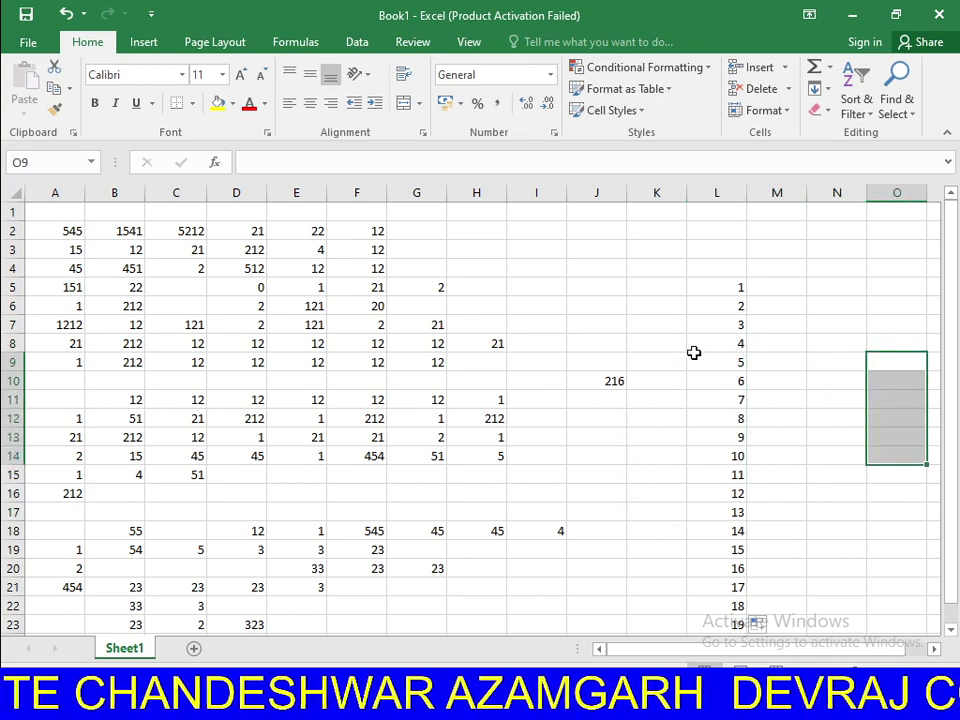
left_click(677, 288)
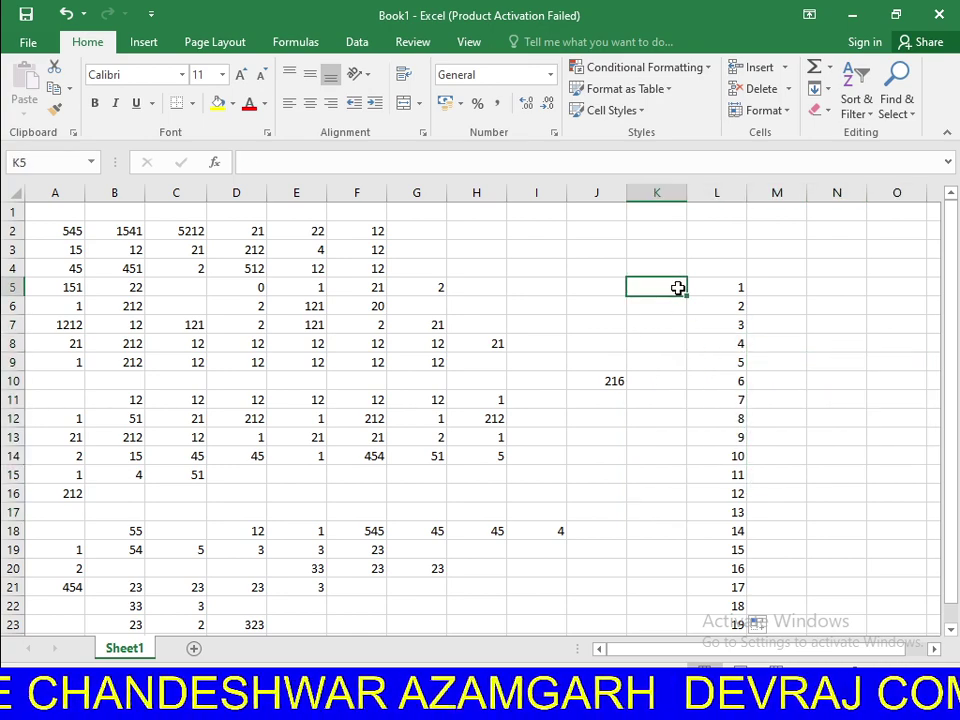
Enter the labels a, b, c and d in cells K4 through N4
key("Up")
type("a")
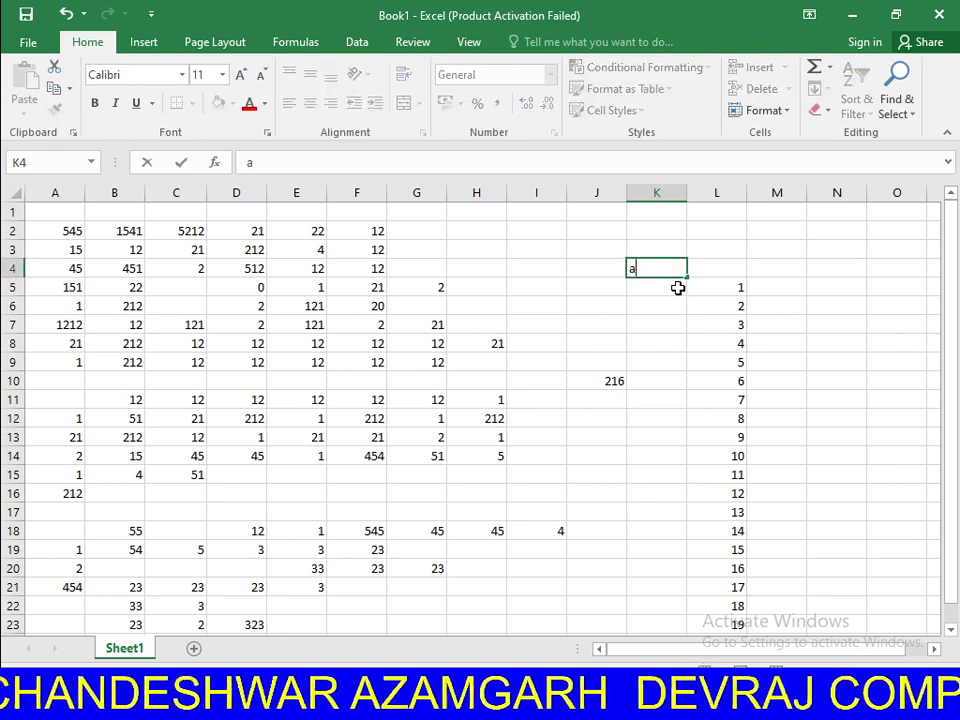
key("Tab")
type("b")
key("Tab")
type("c")
key("Tab")
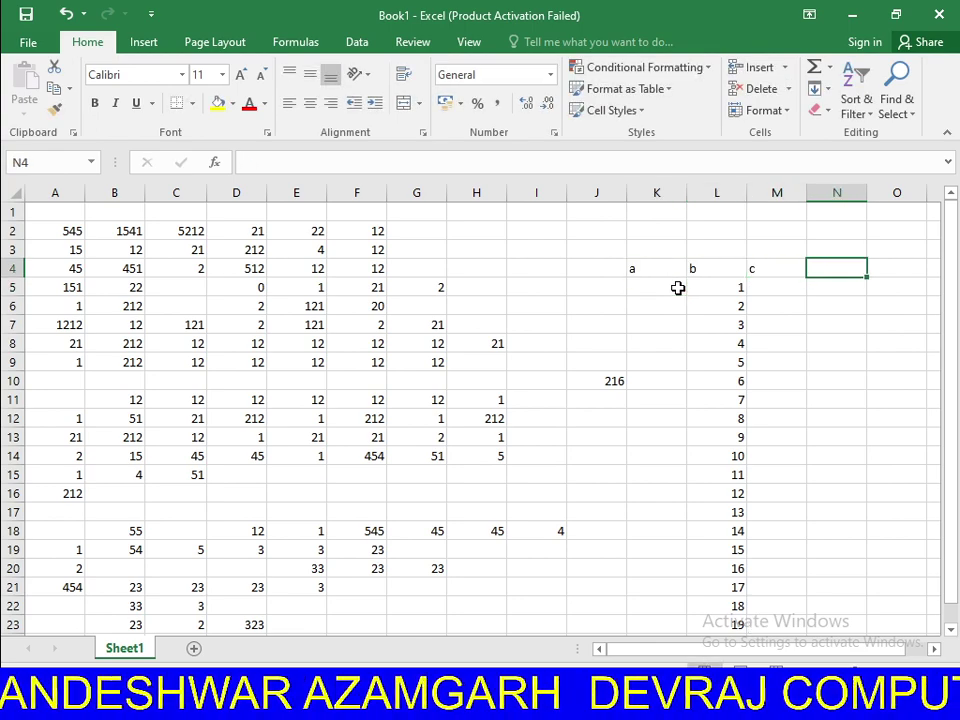
type("d")
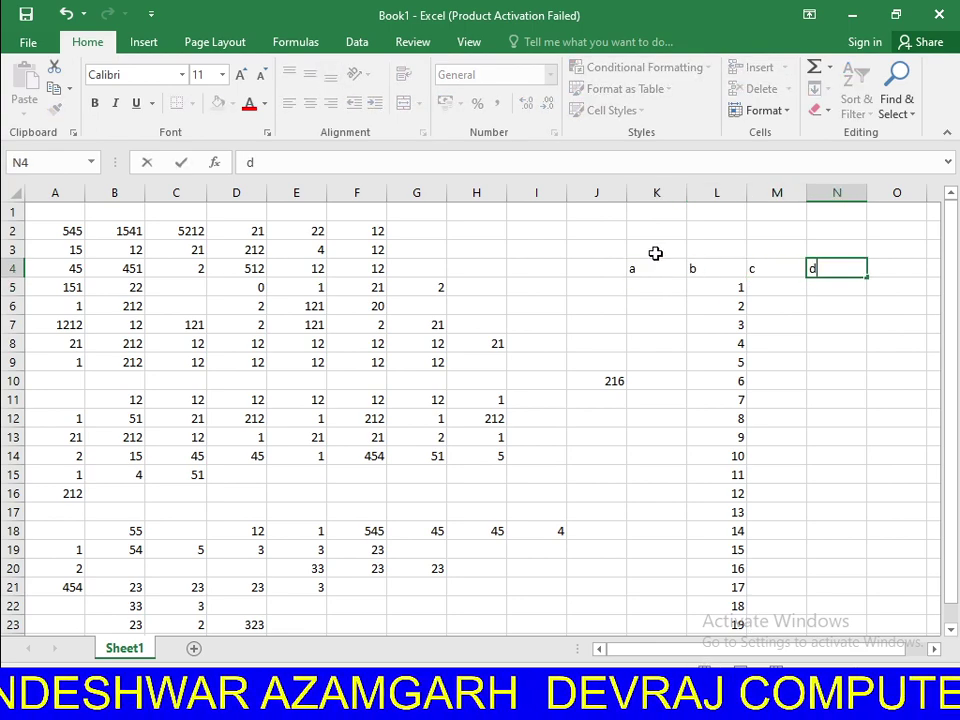
Practise drag-selecting ranges in columns K to N and row 7, ending on N13
left_click_drag(651, 251, 656, 381)
left_click_drag(705, 268, 705, 362)
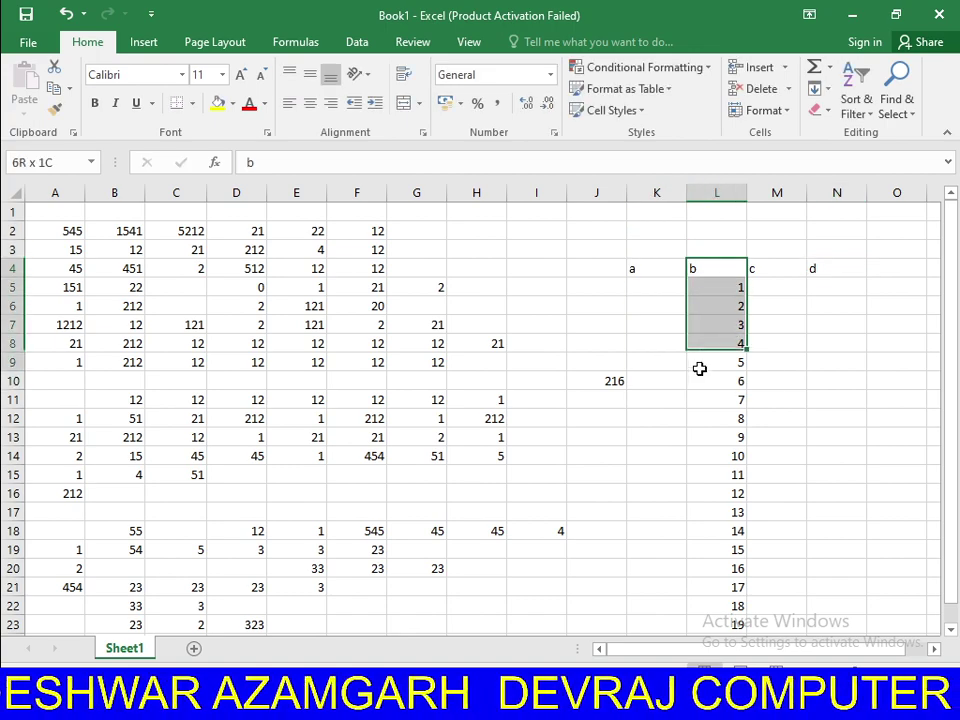
left_click_drag(785, 245, 790, 362)
left_click_drag(820, 249, 820, 324)
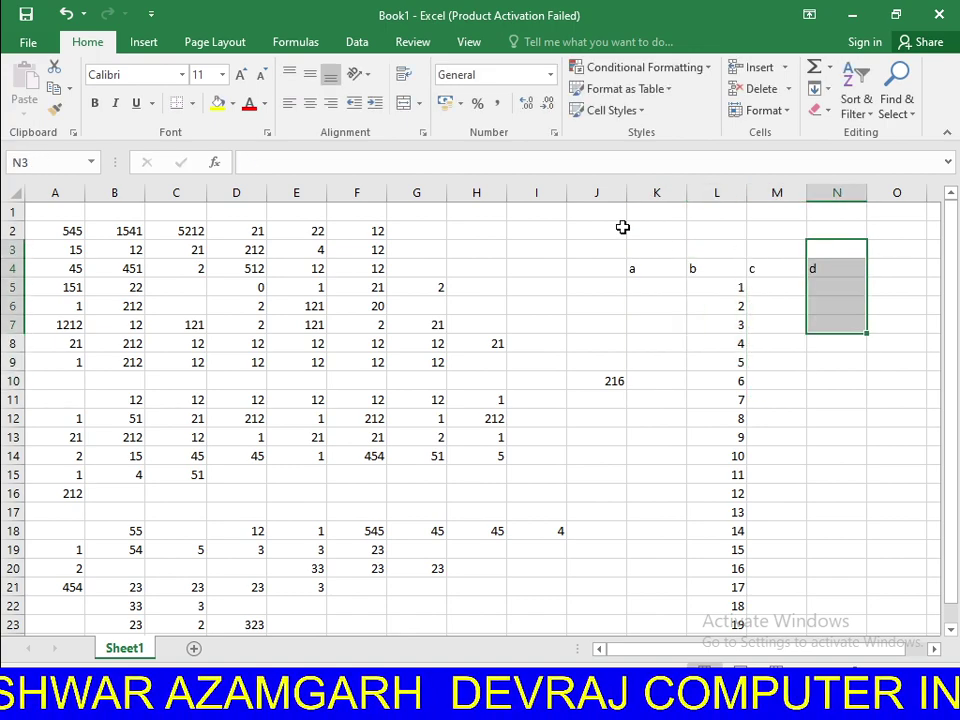
left_click_drag(650, 228, 634, 568)
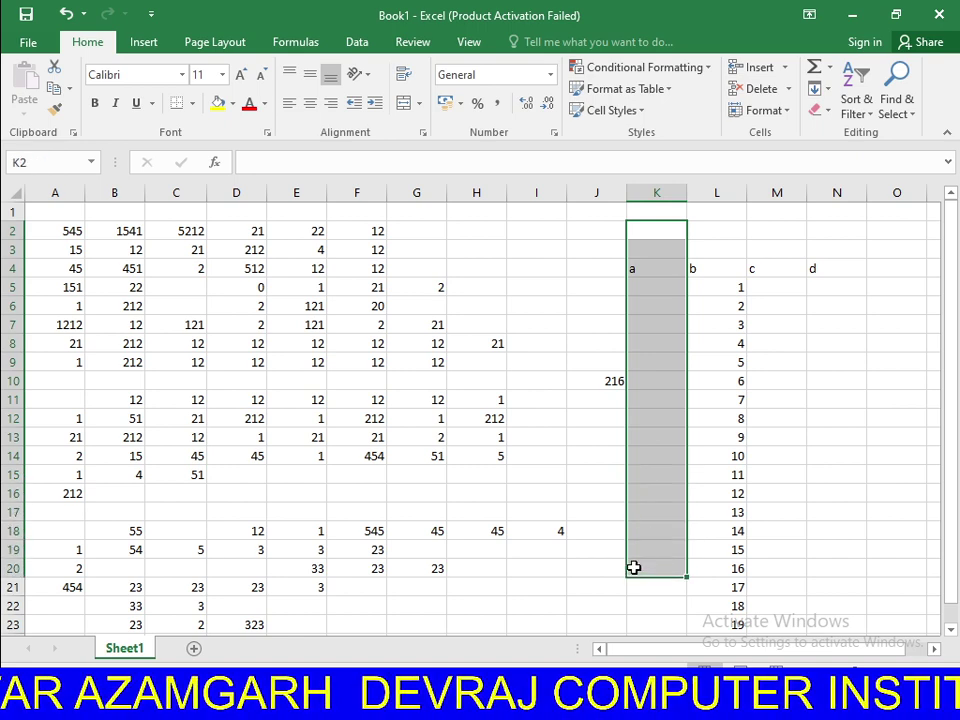
left_click_drag(516, 323, 849, 323)
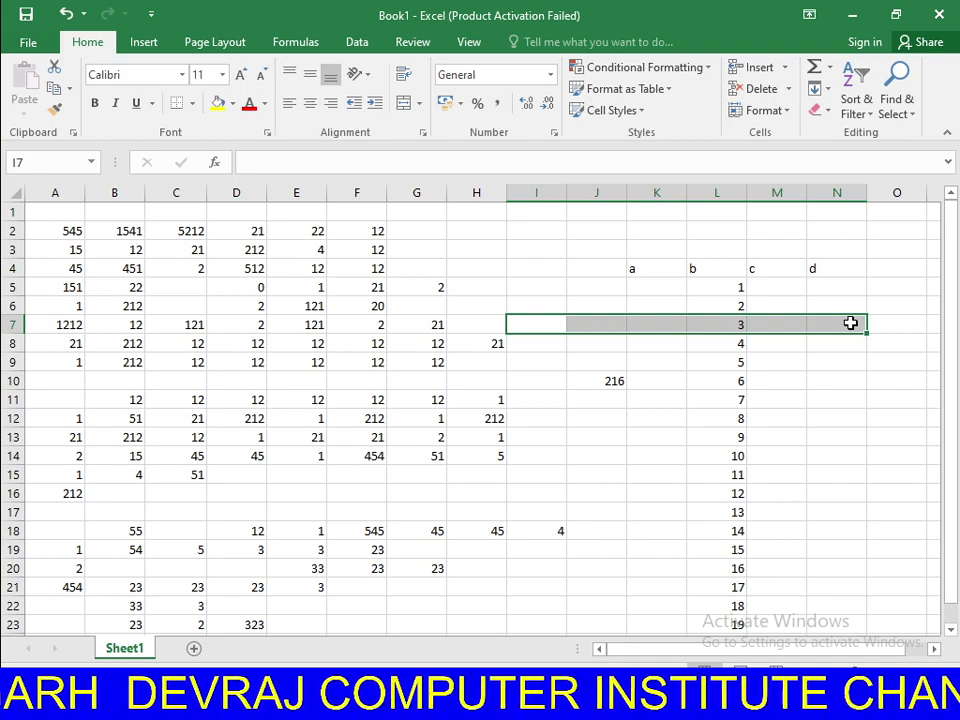
left_click(836, 437)
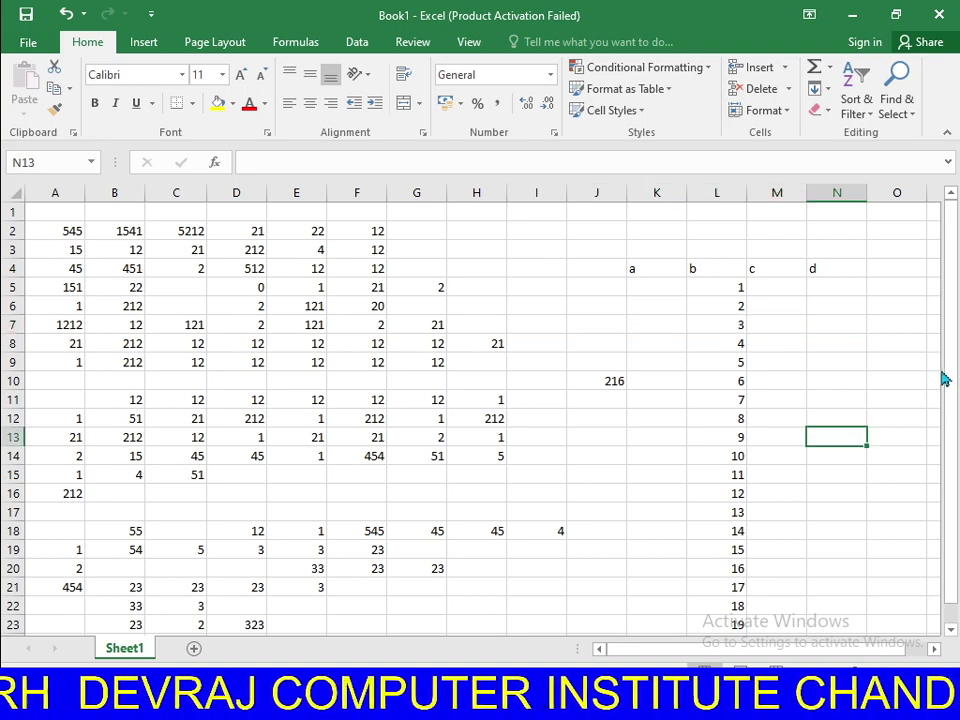
mouse_move(953, 348)
left_mouse_down()
mouse_move(937, 388)
mouse_move(953, 379)
mouse_move(948, 314)
left_mouse_up()
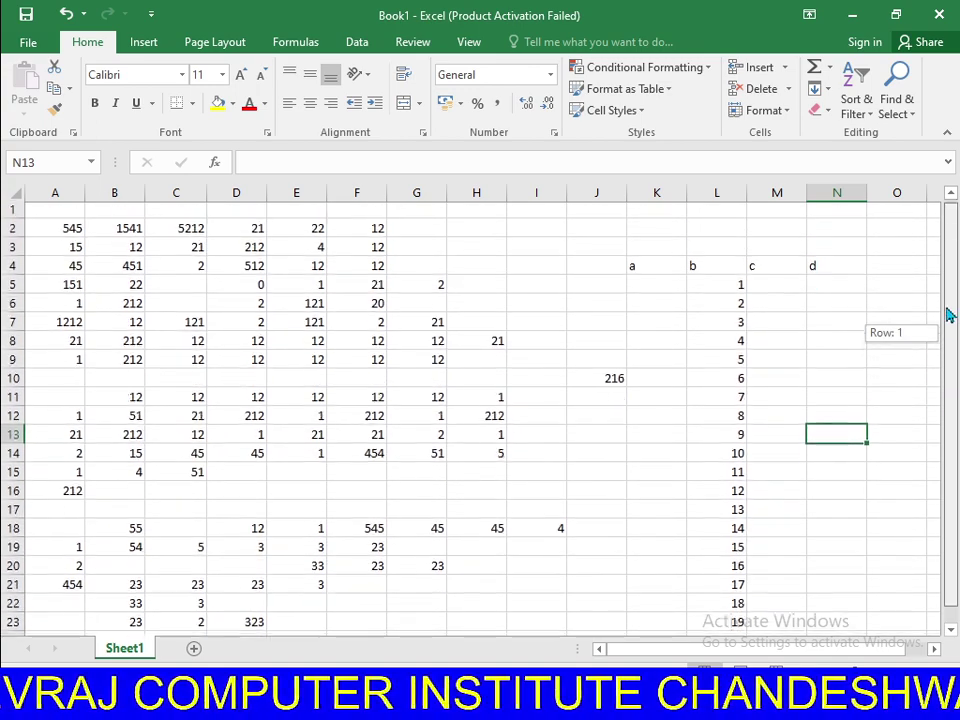
left_click_drag(949, 314, 949, 314)
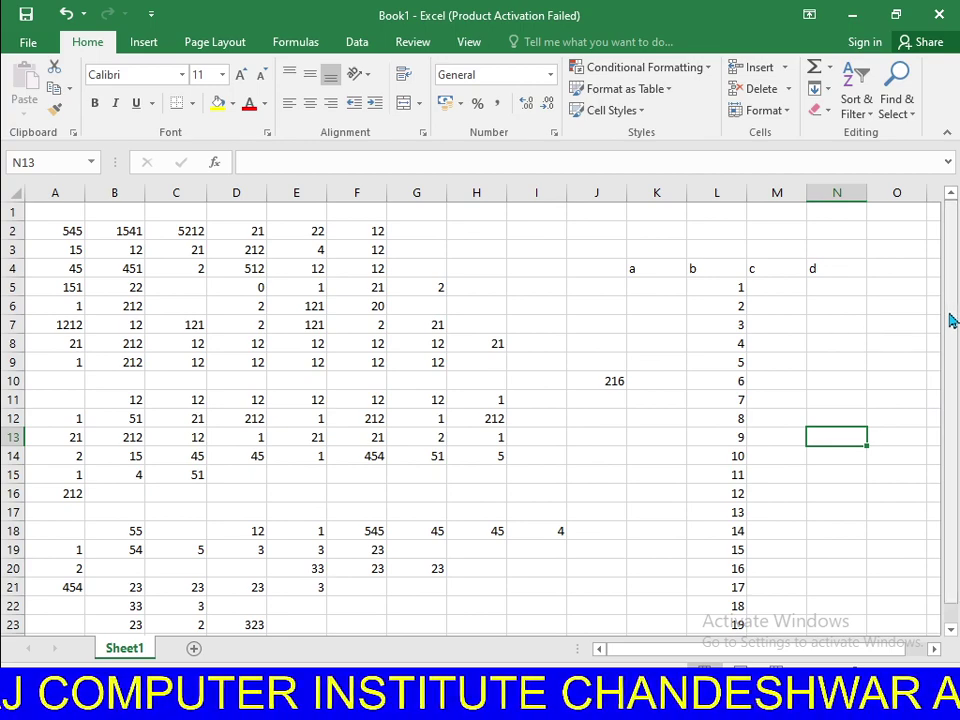
left_click_drag(956, 318, 956, 422)
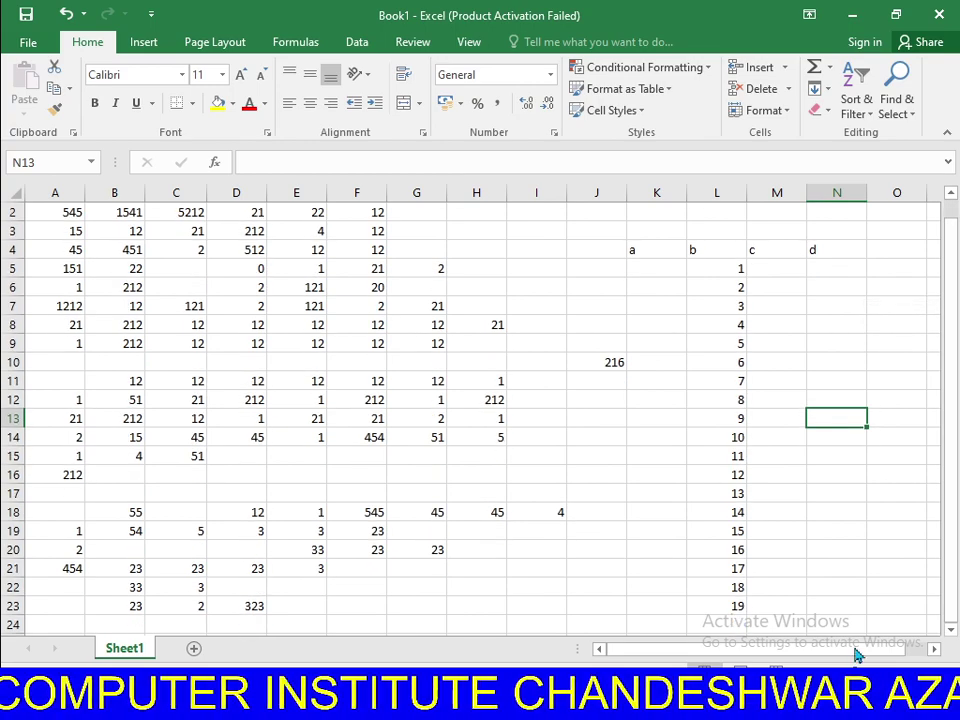
left_click_drag(727, 662, 842, 660)
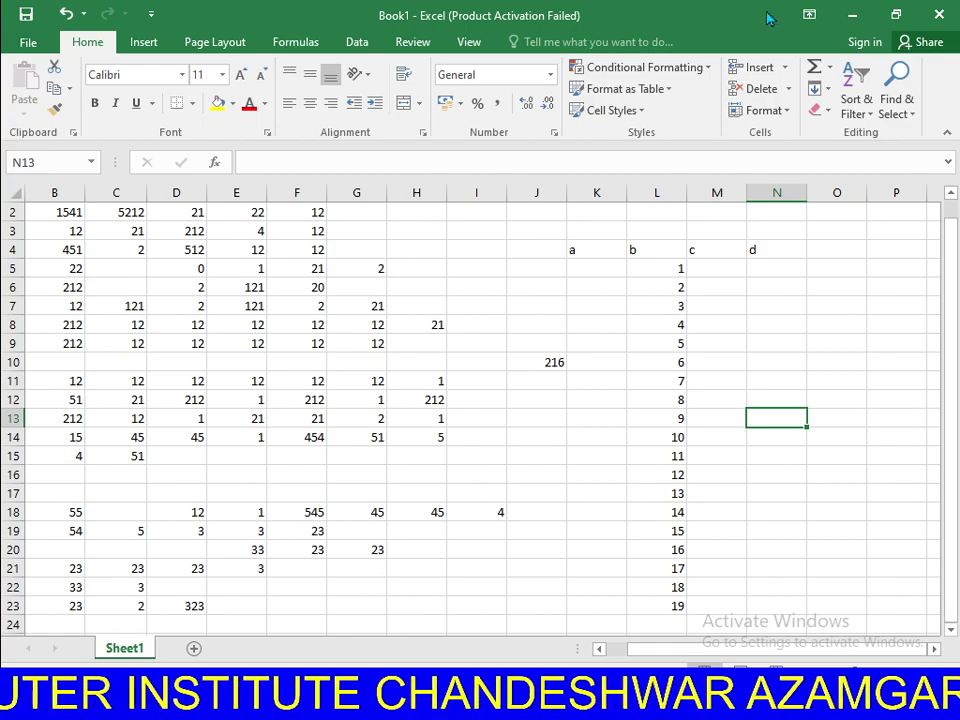
Restore Excel to a smaller window, reposition it and its scrollbars, then select M11
left_click(897, 17)
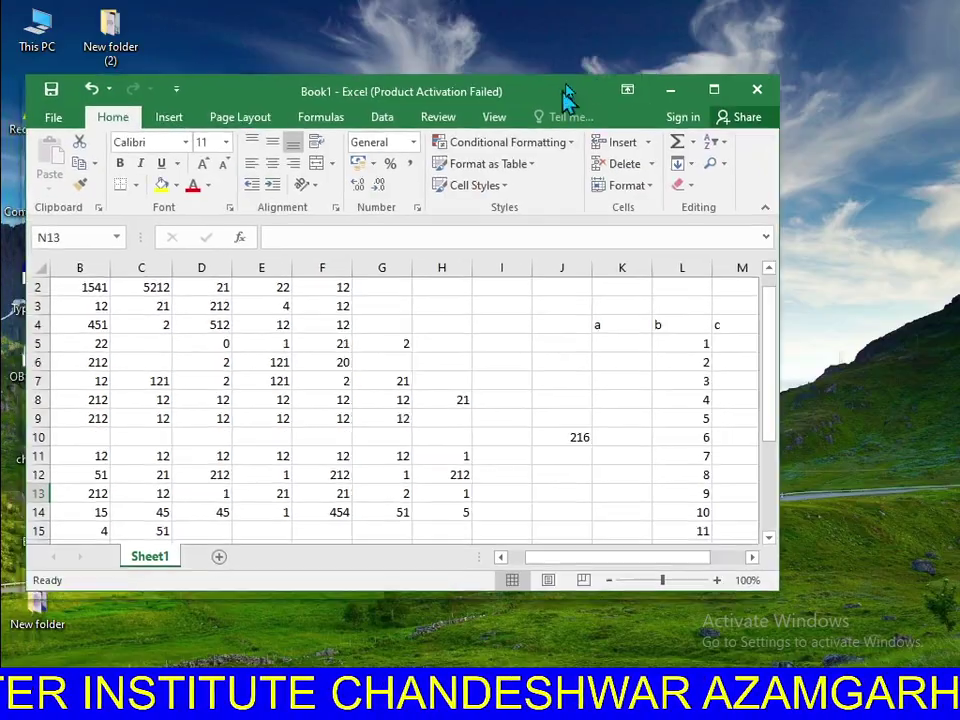
left_click_drag(566, 99, 587, 30)
left_click_drag(700, 487, 632, 497)
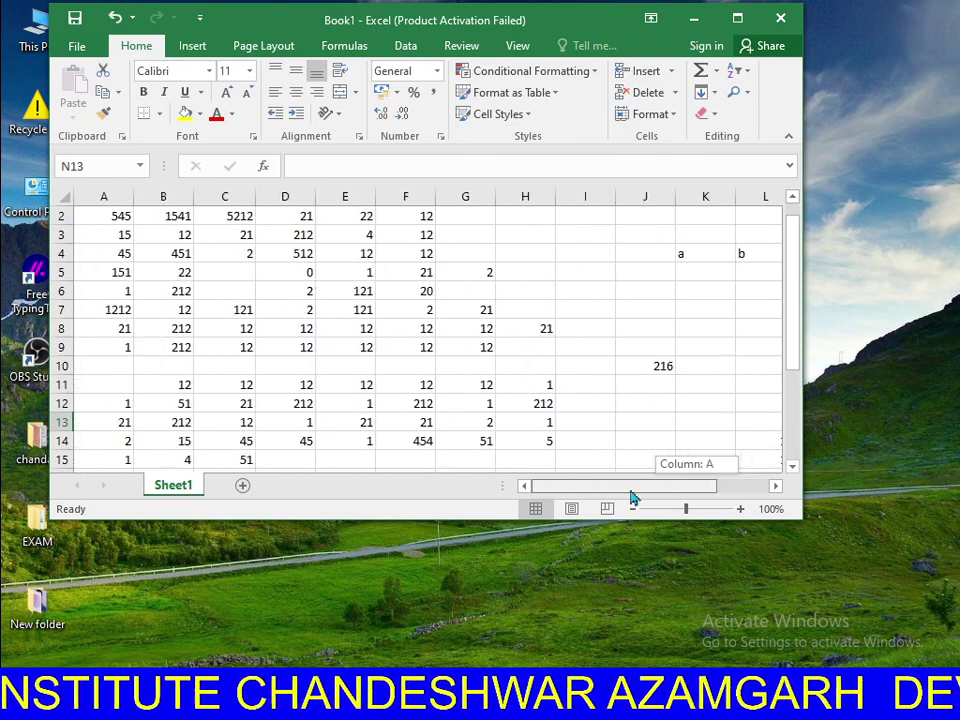
left_click_drag(792, 304, 792, 308)
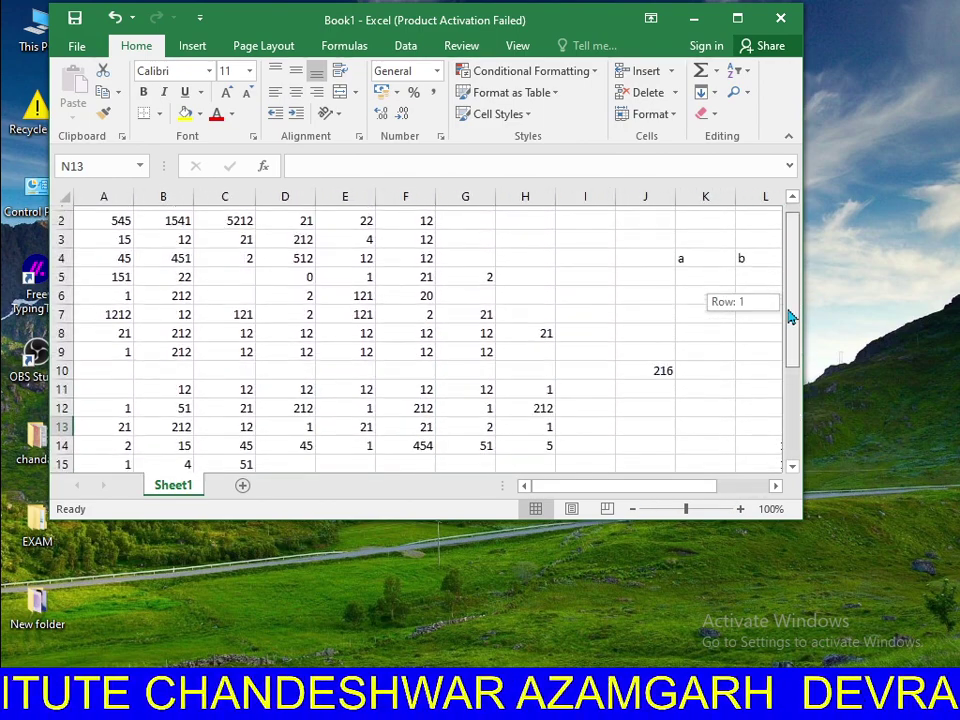
left_click_drag(792, 308, 791, 317)
mouse_move(677, 488)
left_mouse_down()
mouse_move(713, 497)
mouse_move(697, 510)
left_mouse_up()
left_click(713, 365)
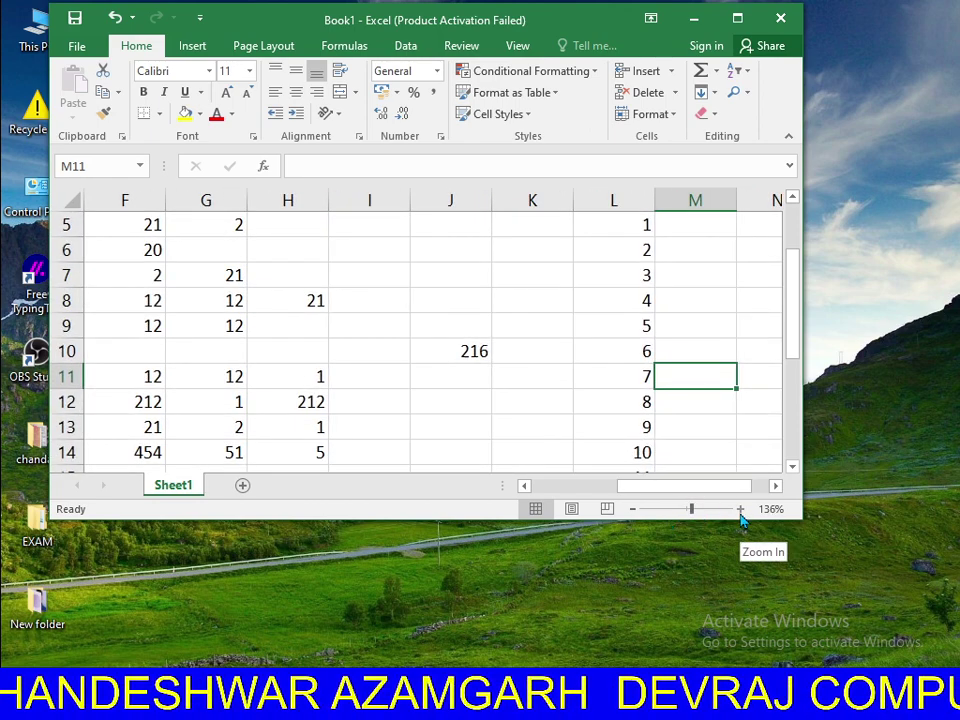
mouse_move(691, 509)
left_mouse_down()
mouse_move(722, 509)
mouse_move(633, 513)
mouse_move(719, 520)
left_mouse_up()
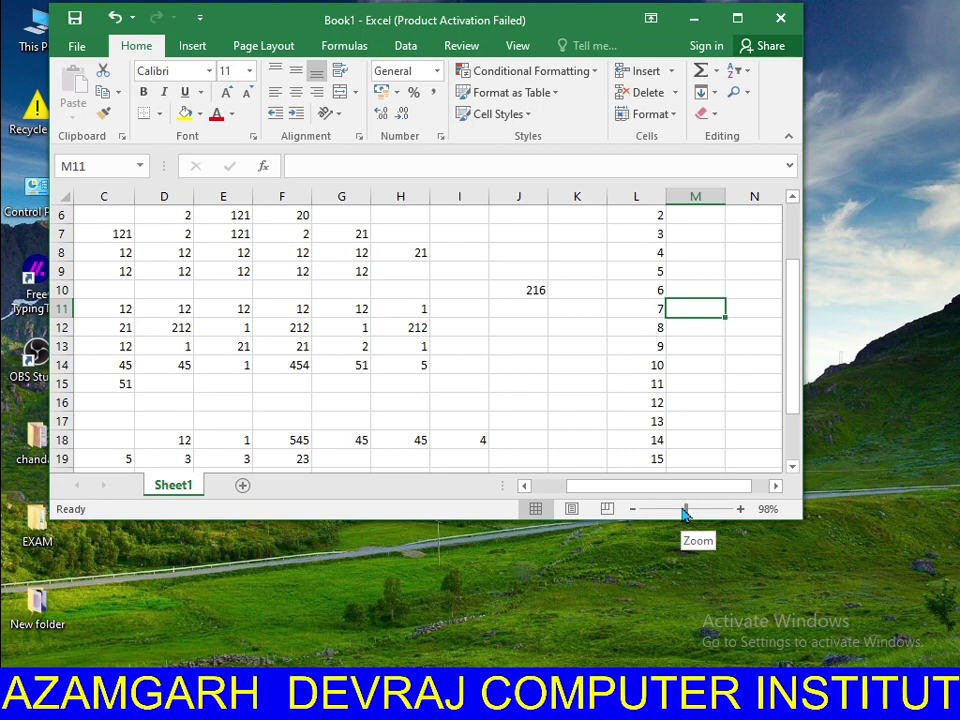
mouse_move(684, 511)
left_mouse_down()
mouse_move(742, 518)
mouse_move(686, 510)
left_mouse_up()
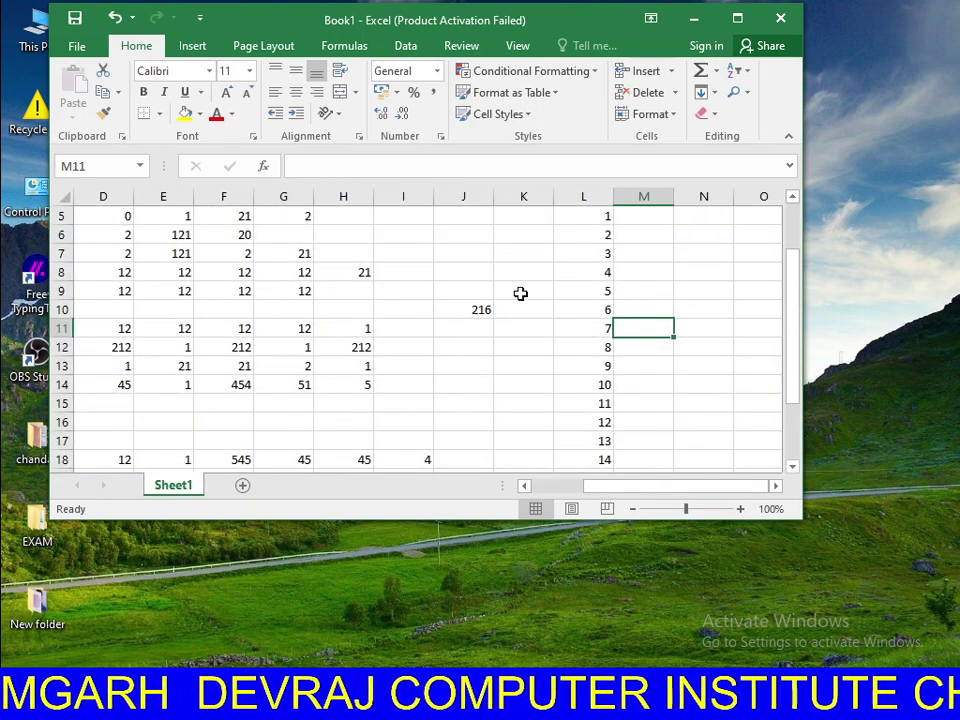
left_click(519, 291)
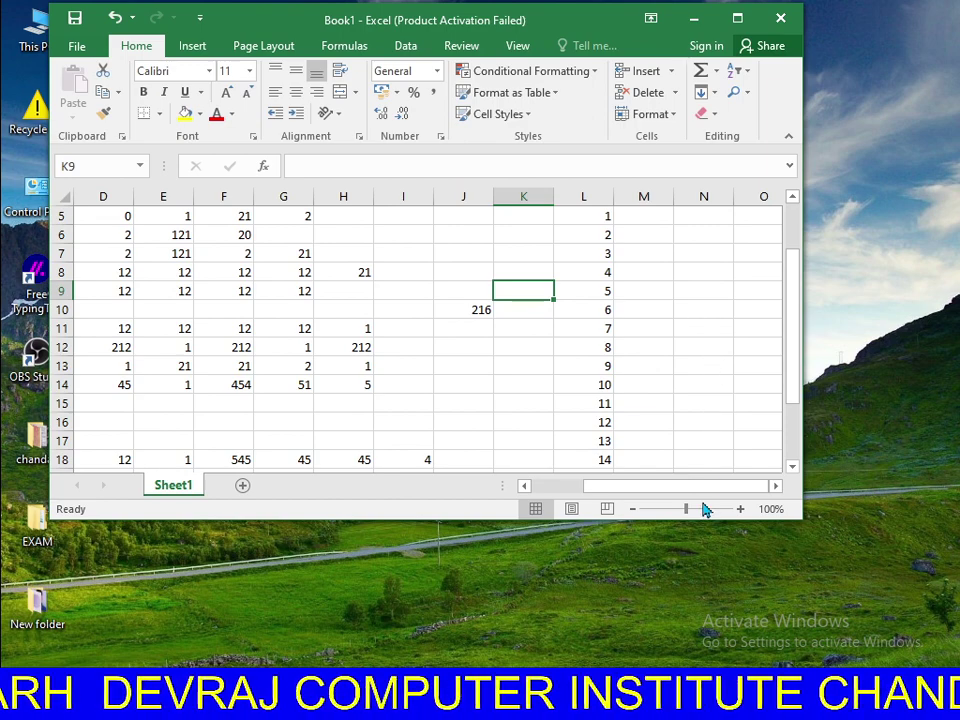
left_click_drag(689, 513, 706, 512)
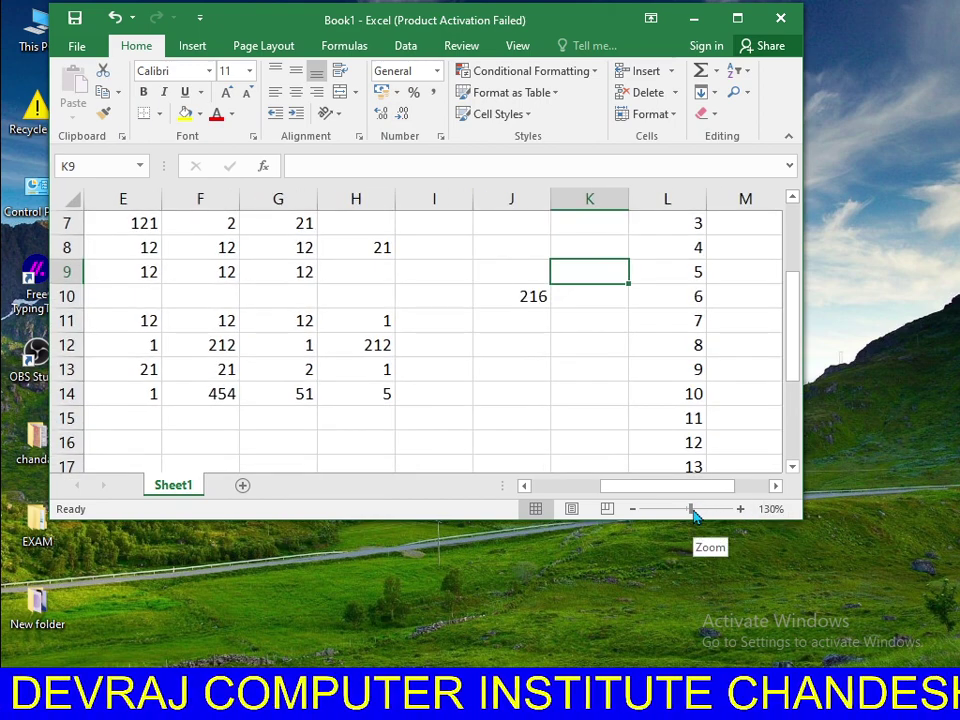
left_click(706, 512)
left_click_drag(695, 513, 628, 514)
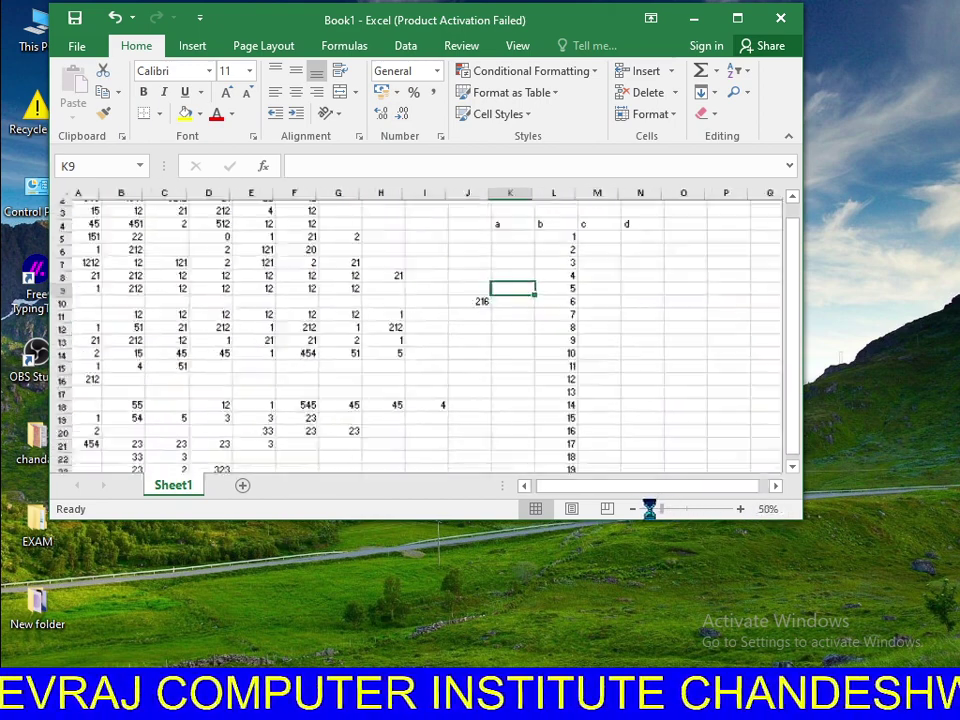
left_click(695, 513)
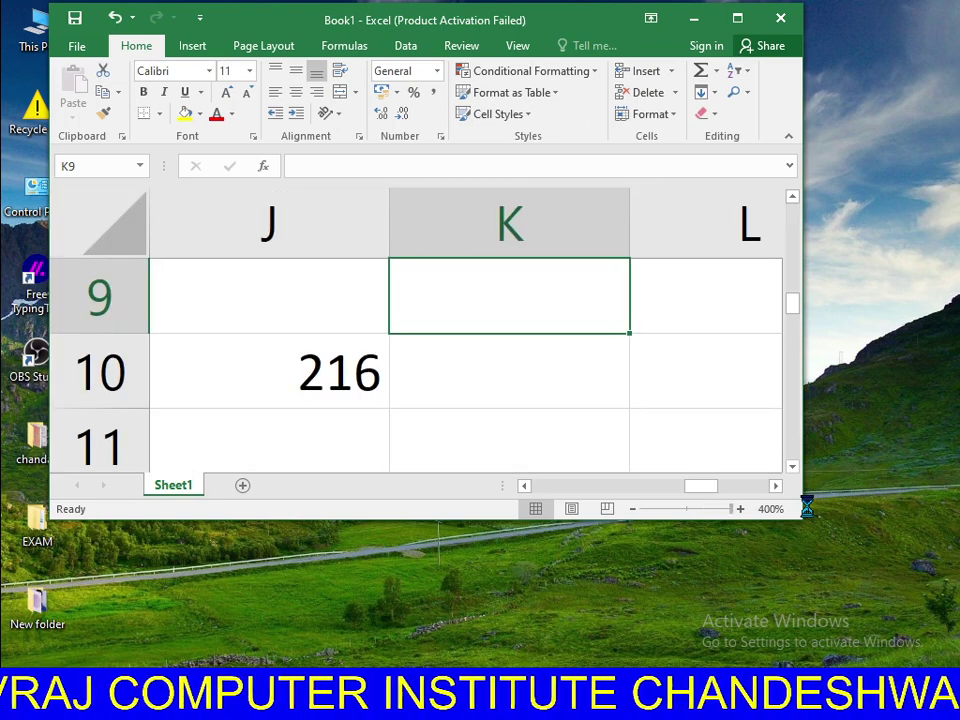
left_click_drag(707, 508, 685, 508)
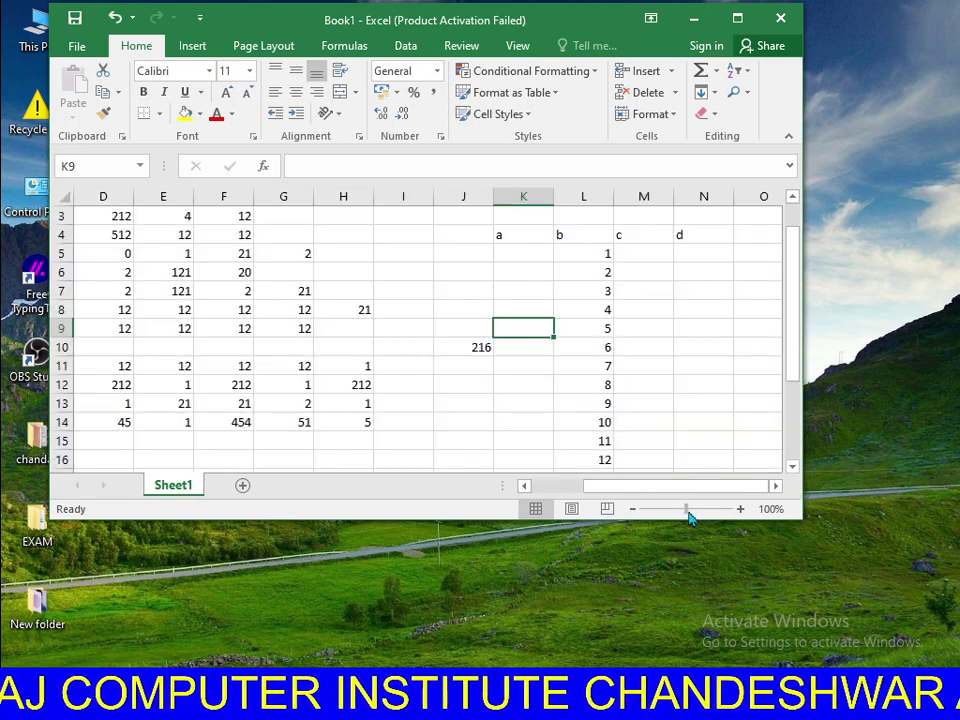
left_click(612, 369)
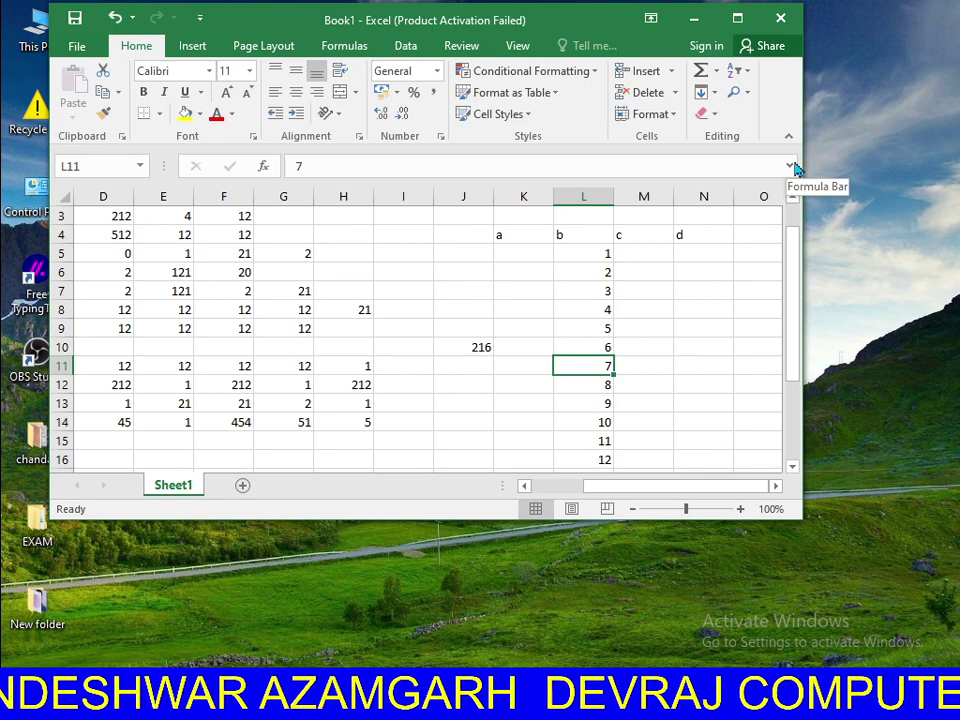
Expand and collapse the formula bar, then delete the 7 from L11 there
left_click(793, 164)
left_click(793, 164)
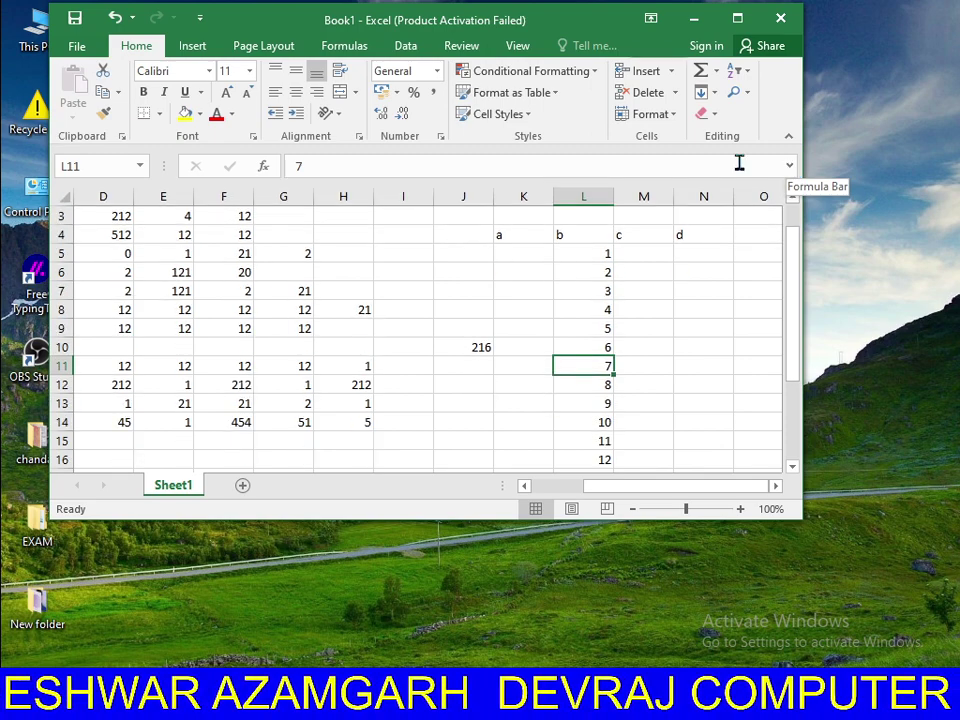
left_click(644, 163)
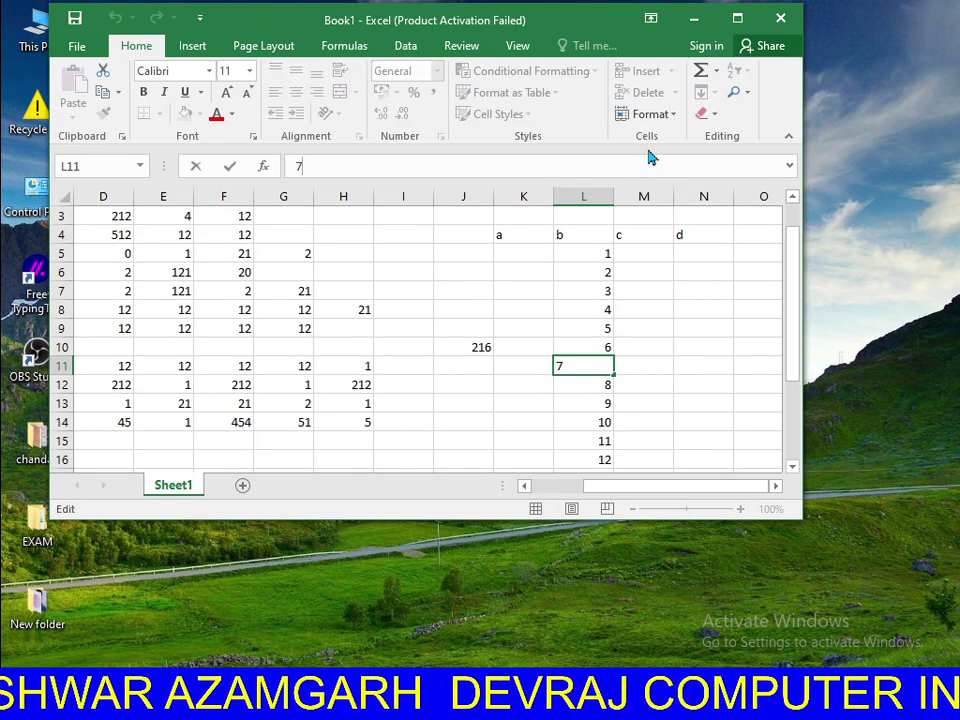
key("BackSpace")
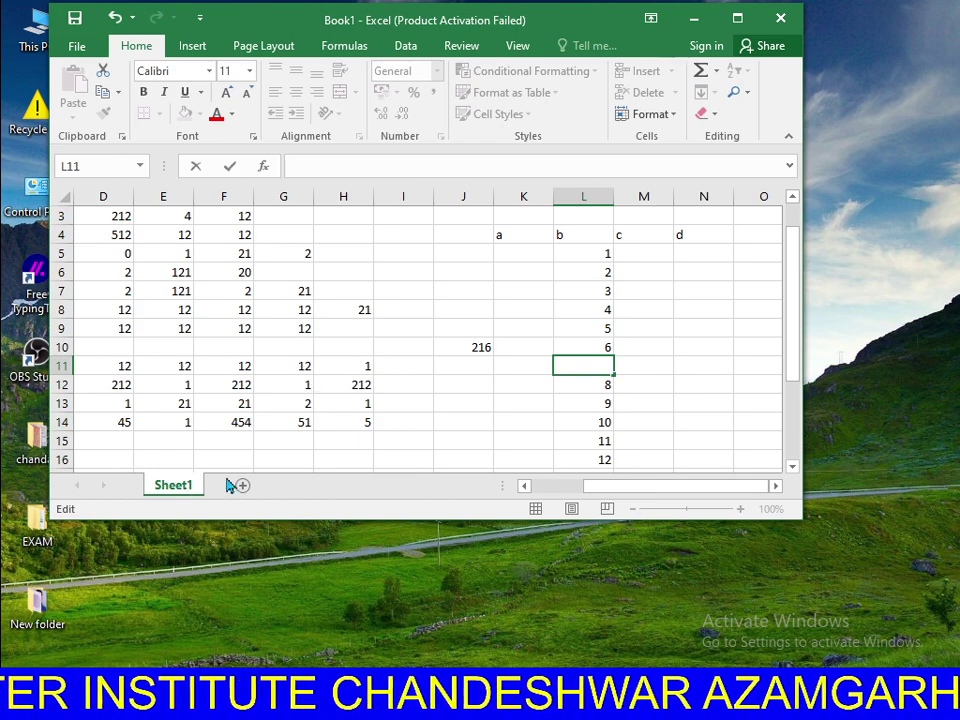
Insert a blank Sheet2 beside Sheet1, flip between the two tabs, and finish on Sheet2
left_click(281, 402)
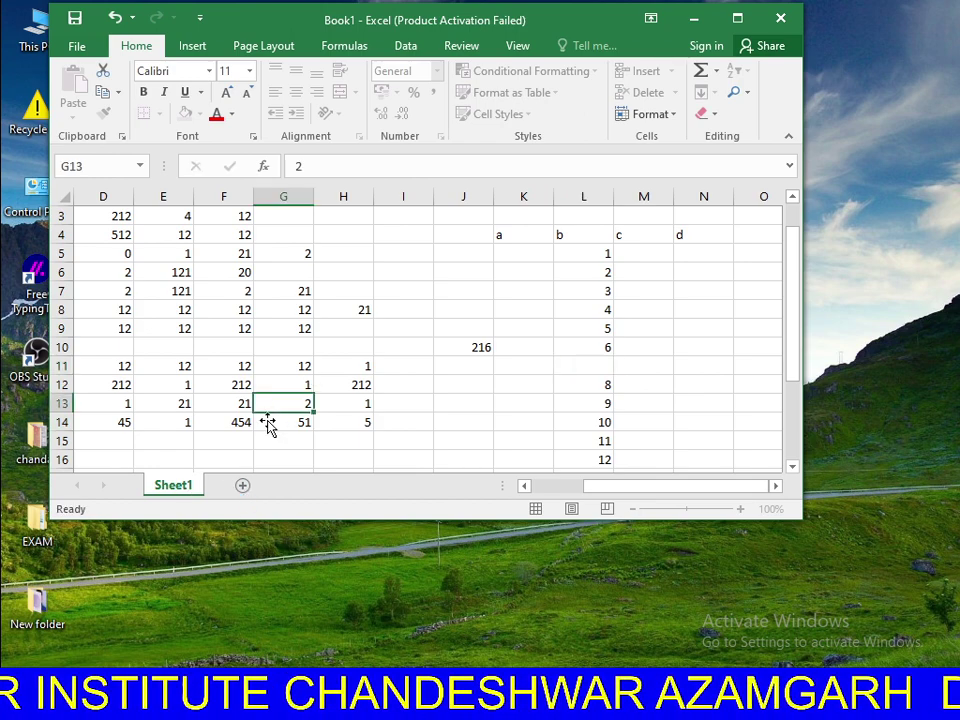
left_click(242, 485)
left_click(190, 487)
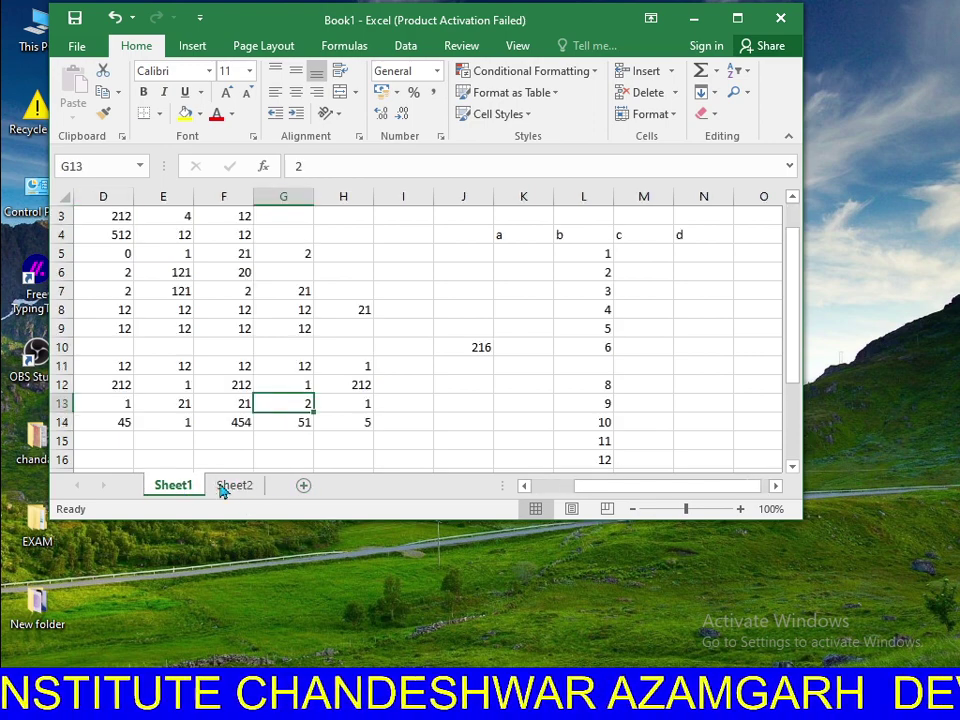
left_click(222, 489)
left_click(189, 489)
left_click(222, 489)
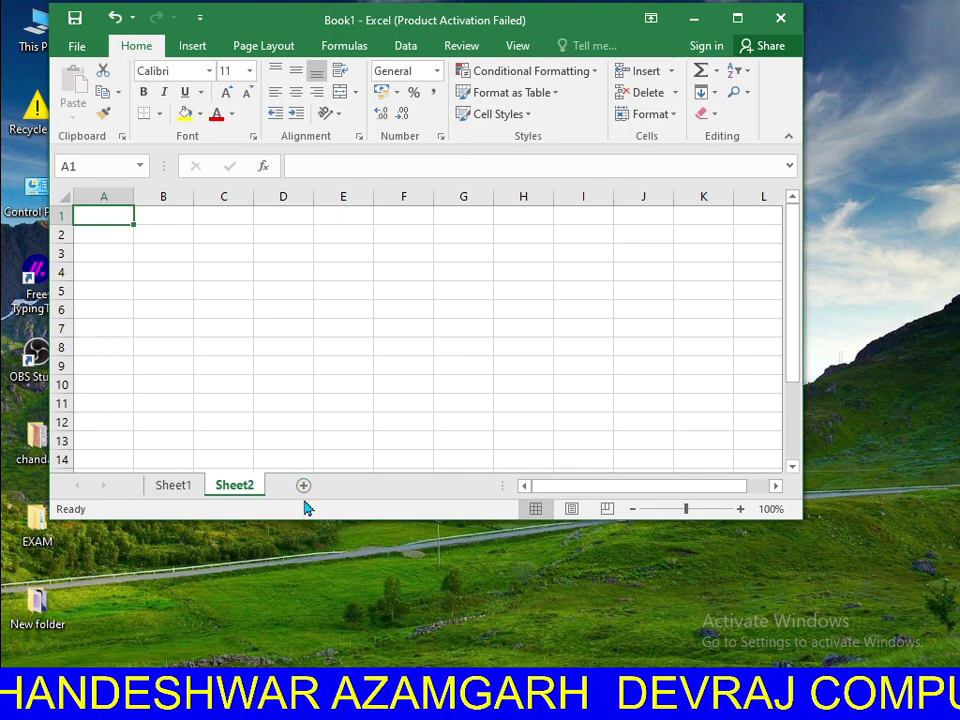
left_click(303, 383)
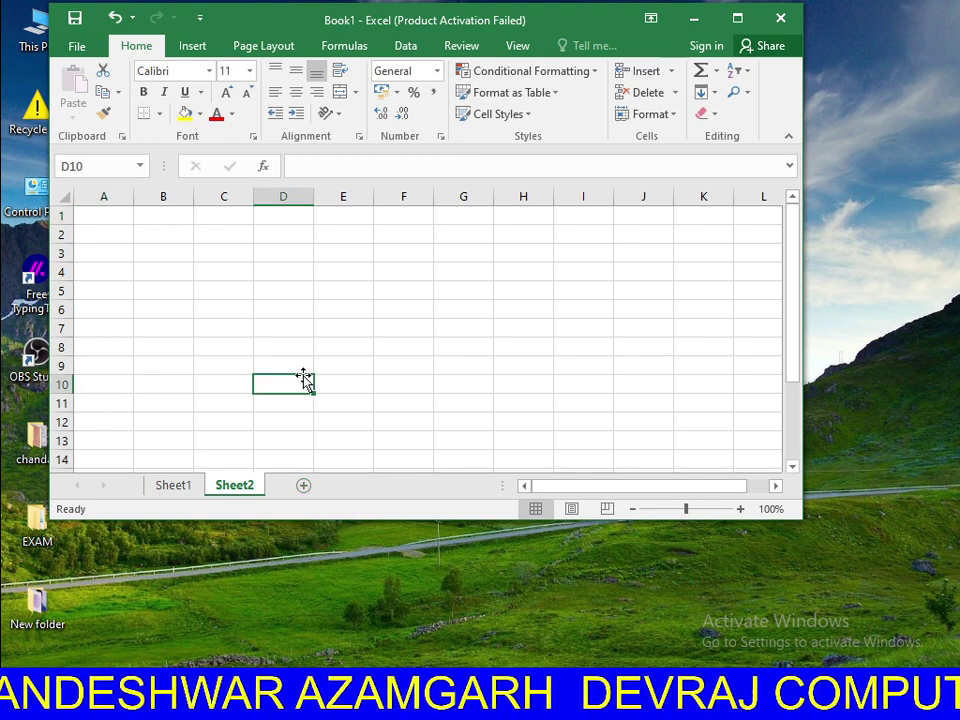
Enter 'shif +f11' in cell D6 of Sheet2 and reselect D6 to check the note
left_click(295, 316)
type("s")
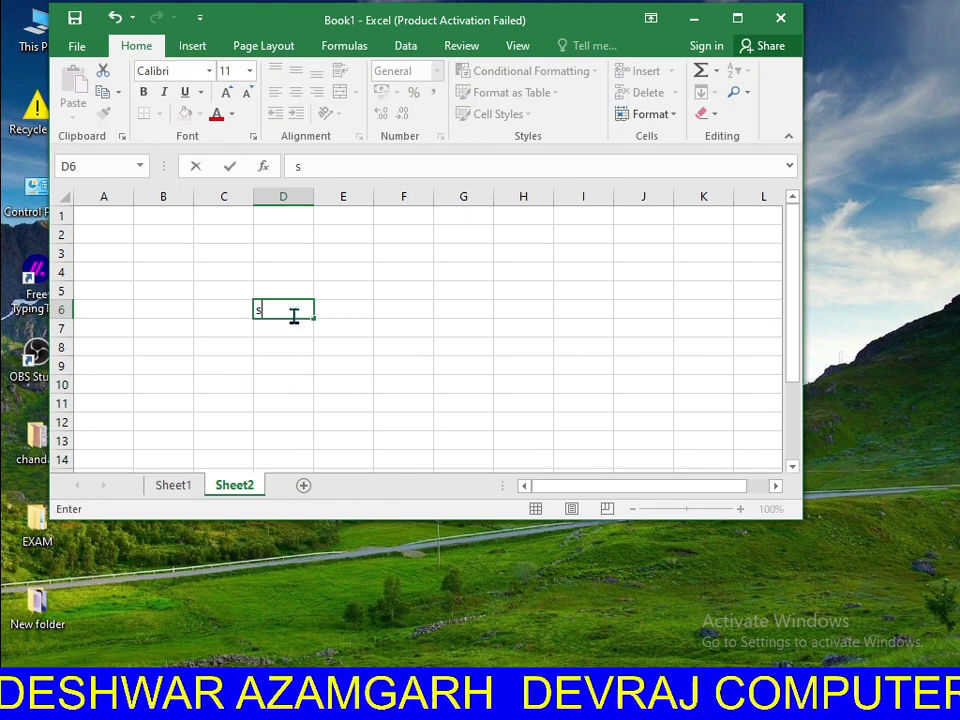
type("hif")
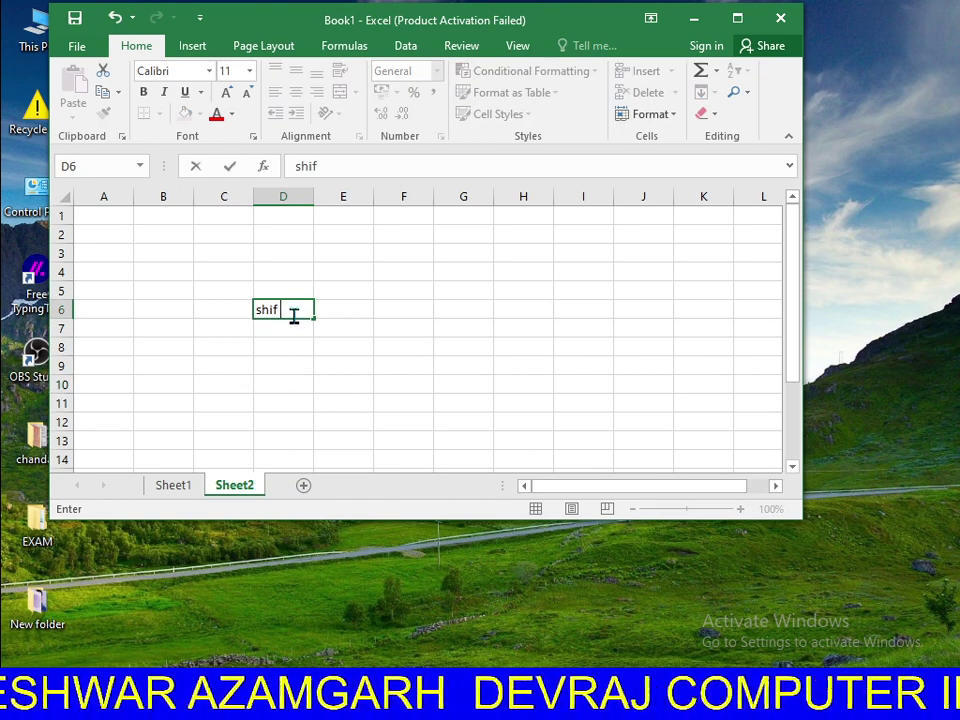
type(" +f1")
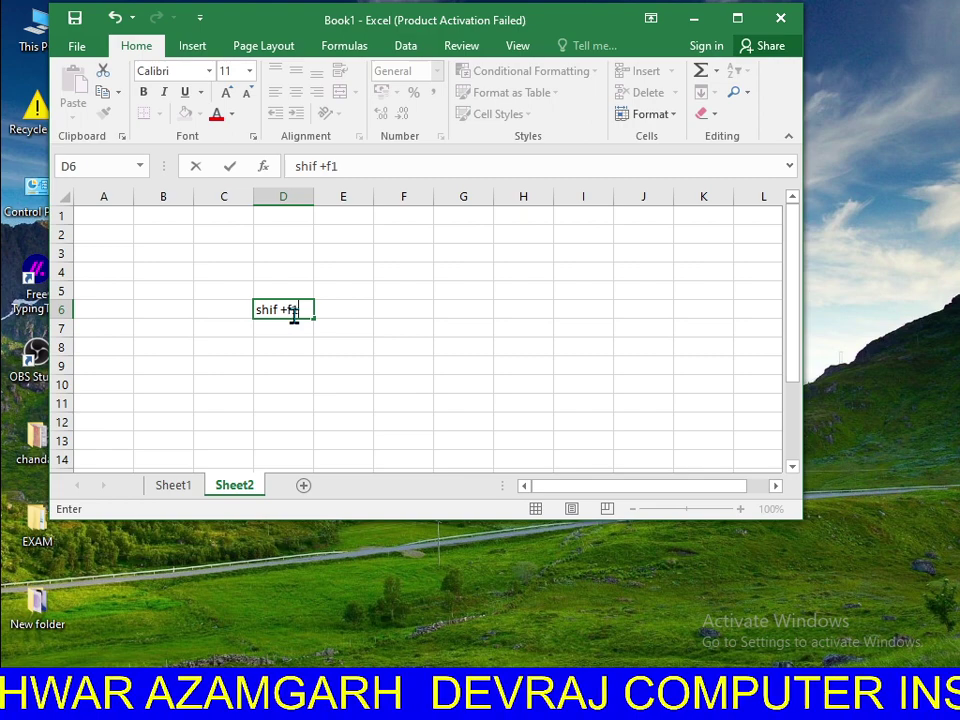
type("1")
left_click(314, 394)
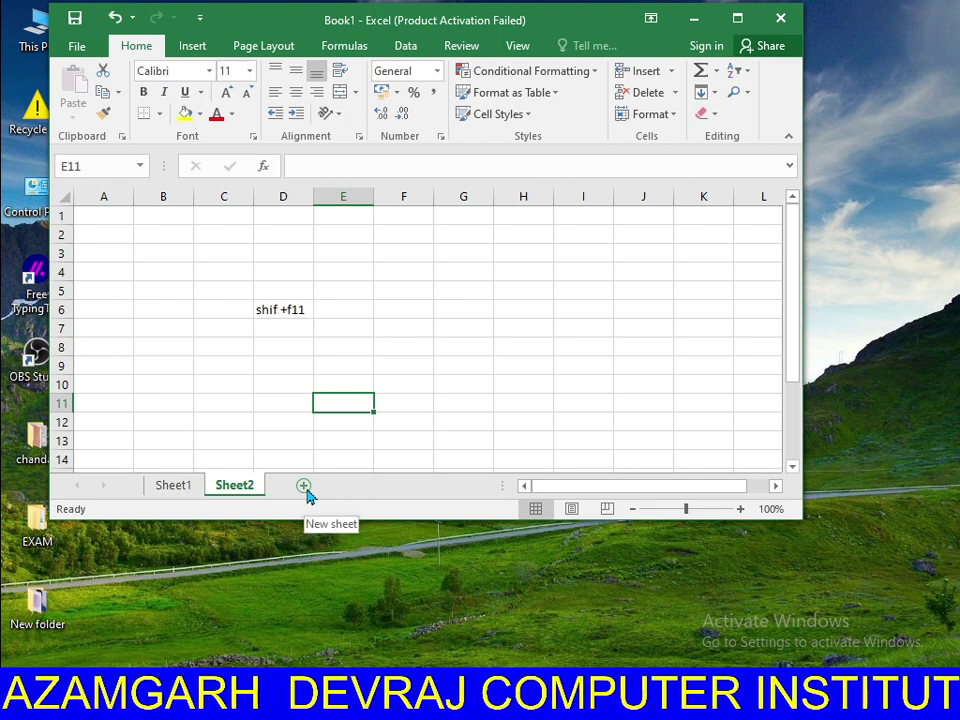
left_click(272, 311)
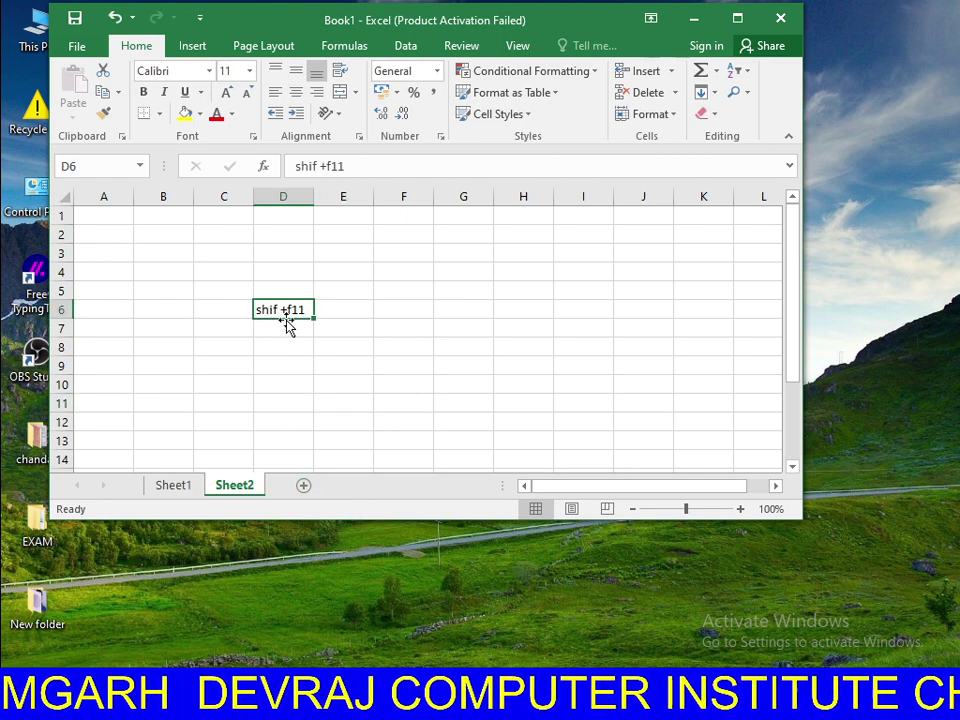
left_click(289, 327)
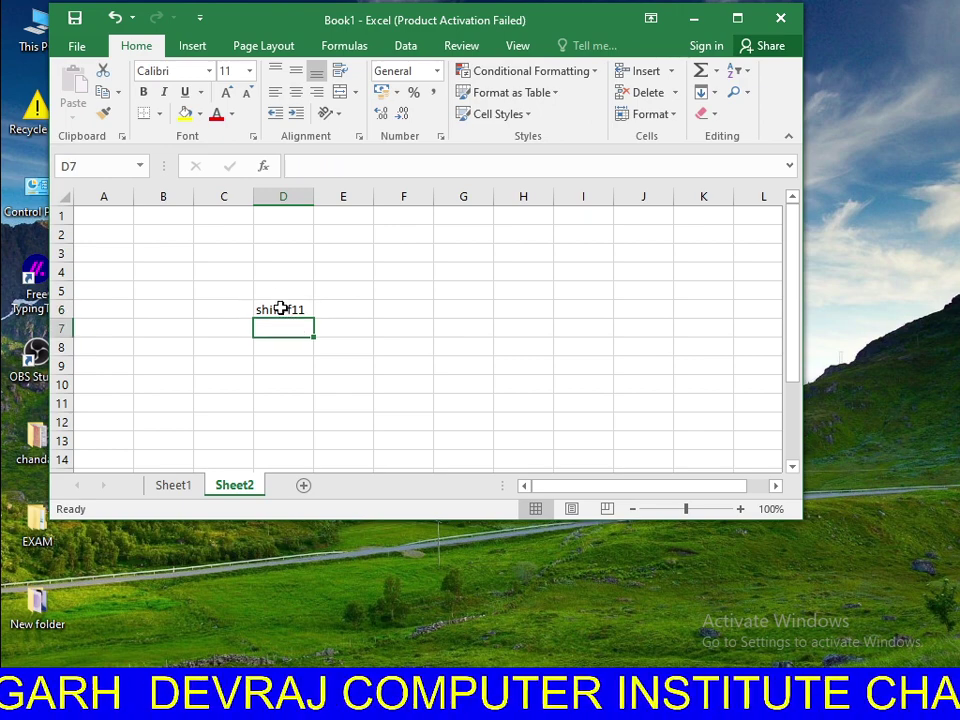
left_click(282, 313)
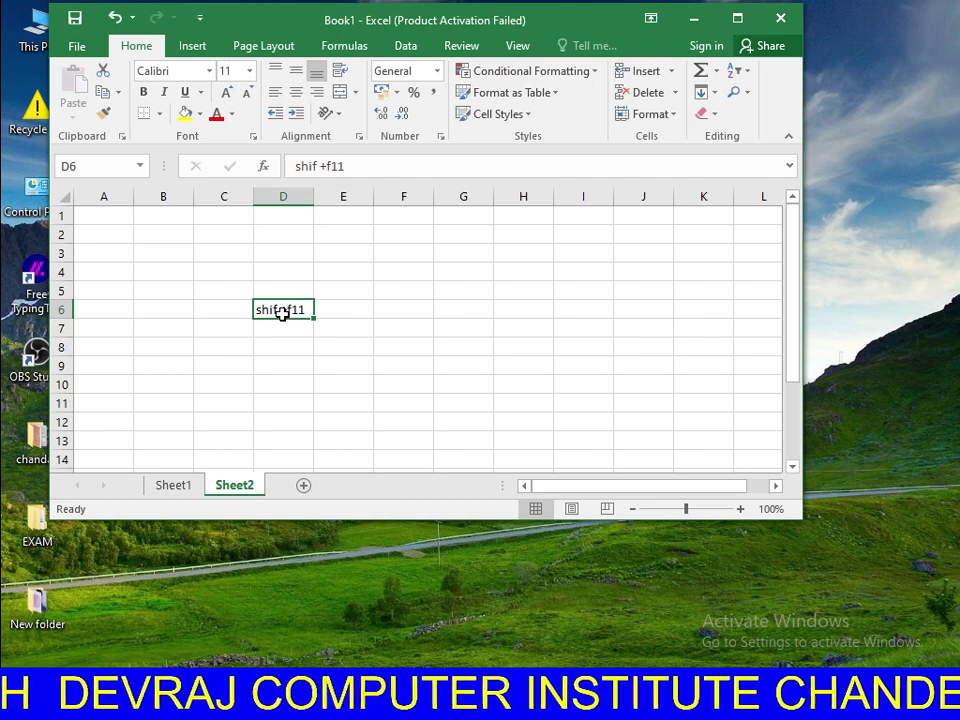
left_click(394, 339)
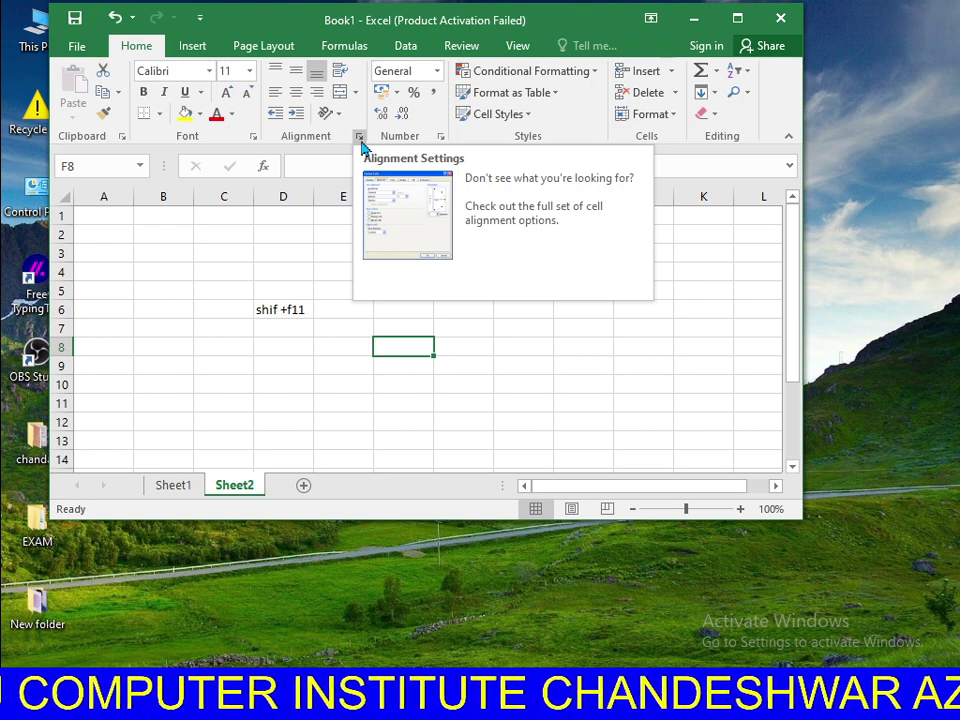
Maximize the Excel window and return to Sheet1
left_click(544, 331)
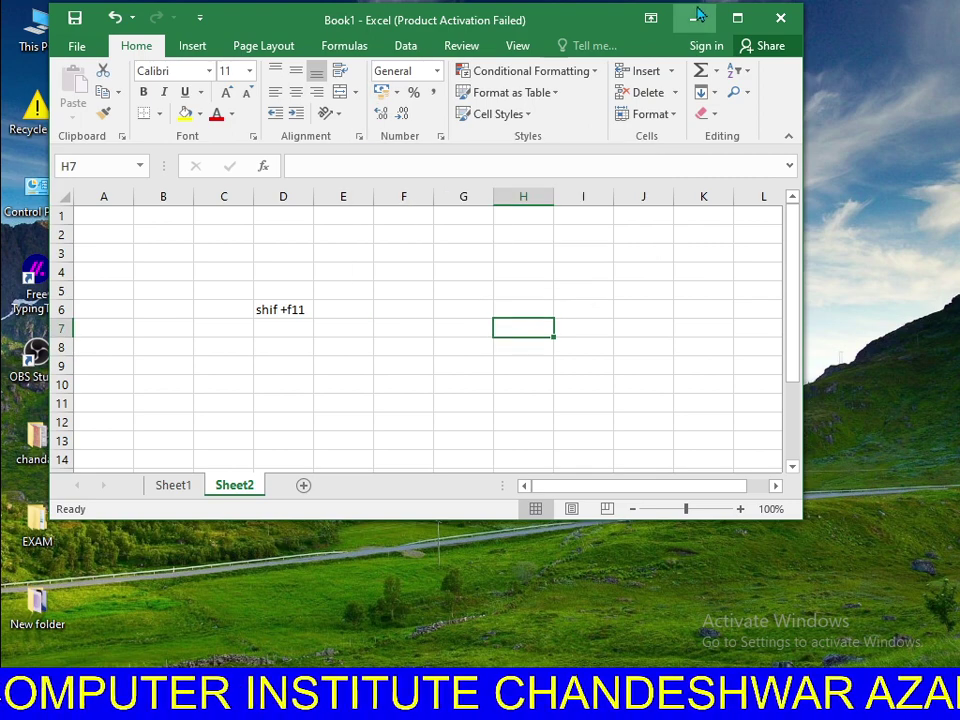
left_click(736, 20)
left_click(500, 418)
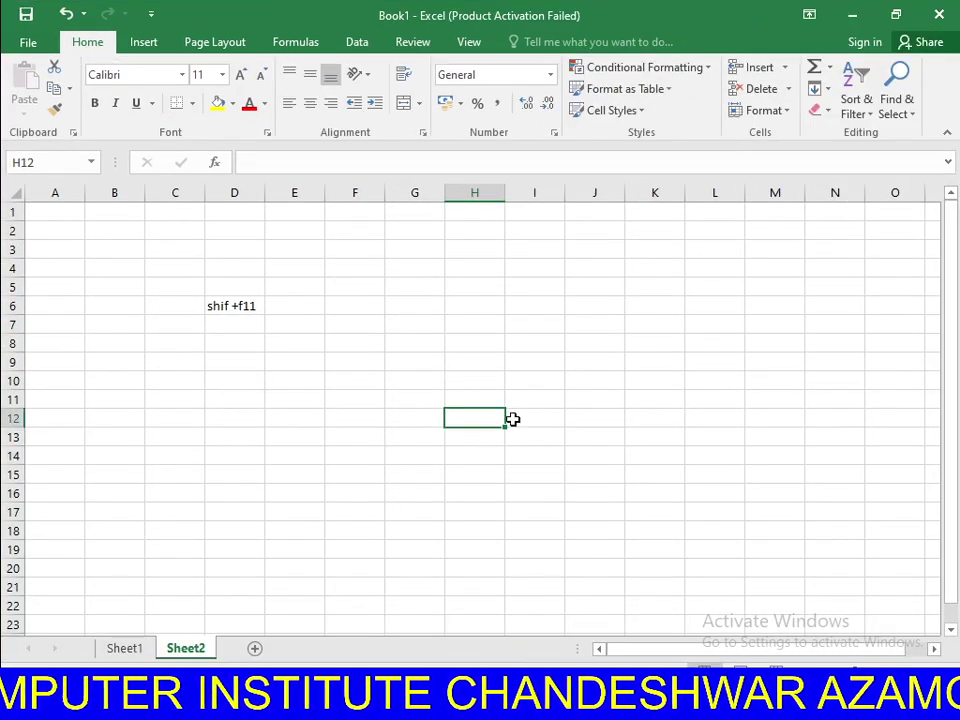
left_click(125, 648)
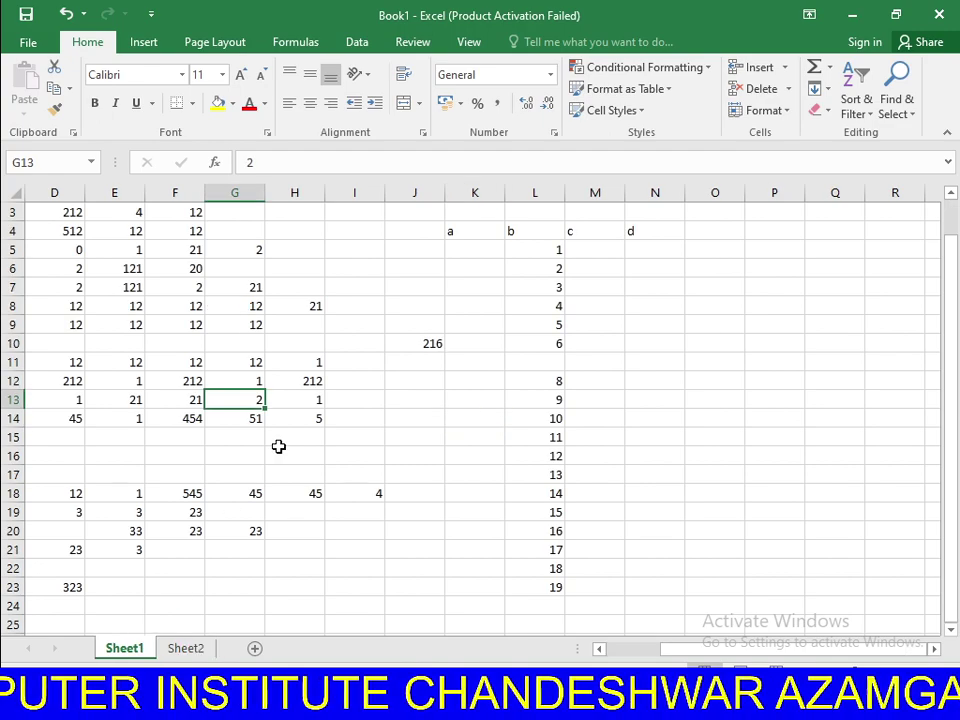
left_click(703, 308)
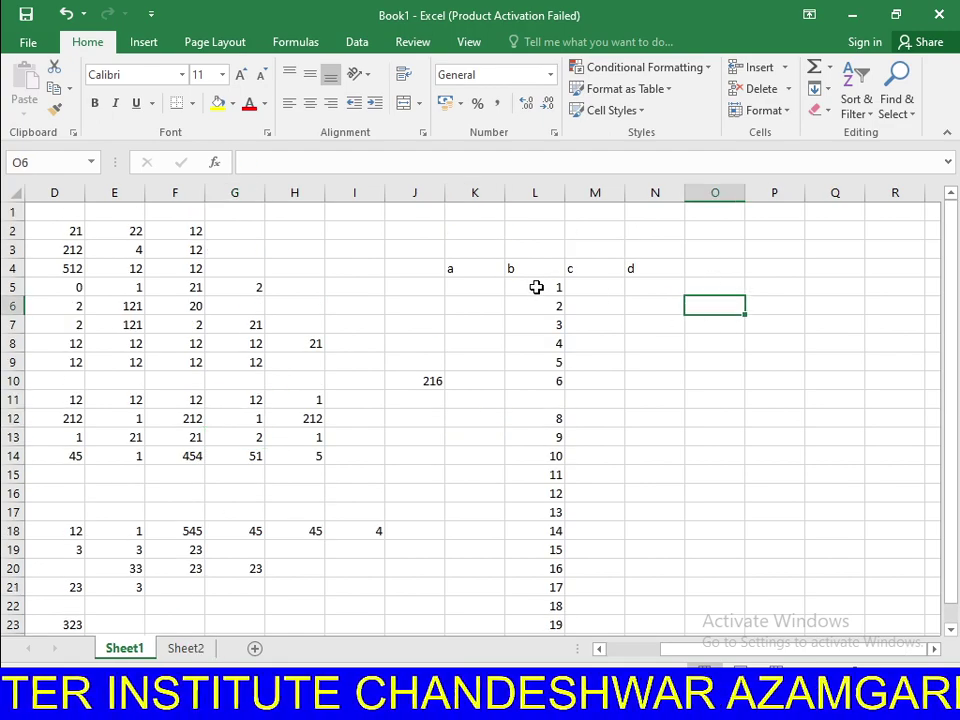
Select the 1–6 values in L5:L10 and extend the series down to L17
mouse_move(536, 289)
left_mouse_down()
mouse_move(535, 410)
mouse_move(538, 376)
left_mouse_up()
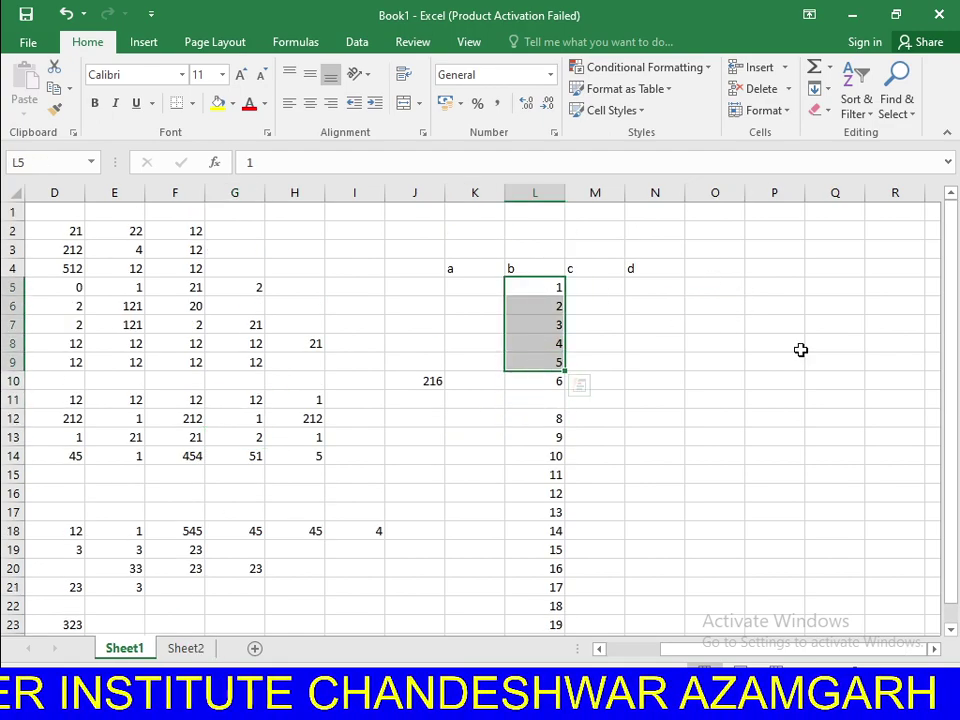
left_click(790, 345)
left_click_drag(553, 287, 553, 377)
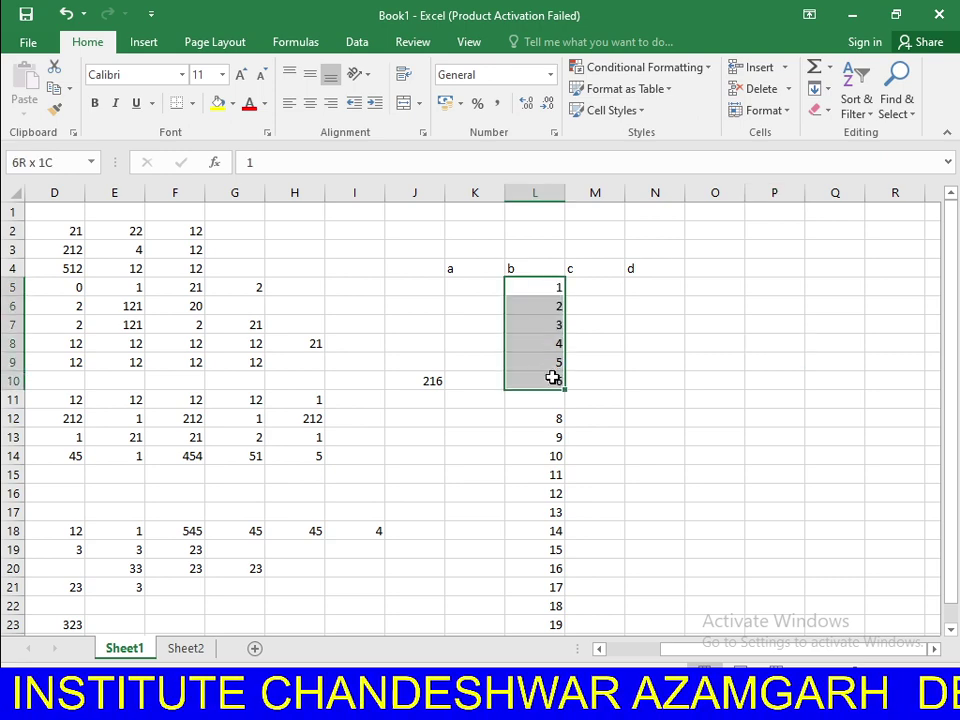
mouse_move(540, 283)
left_mouse_down()
mouse_move(548, 391)
mouse_move(546, 375)
left_mouse_up()
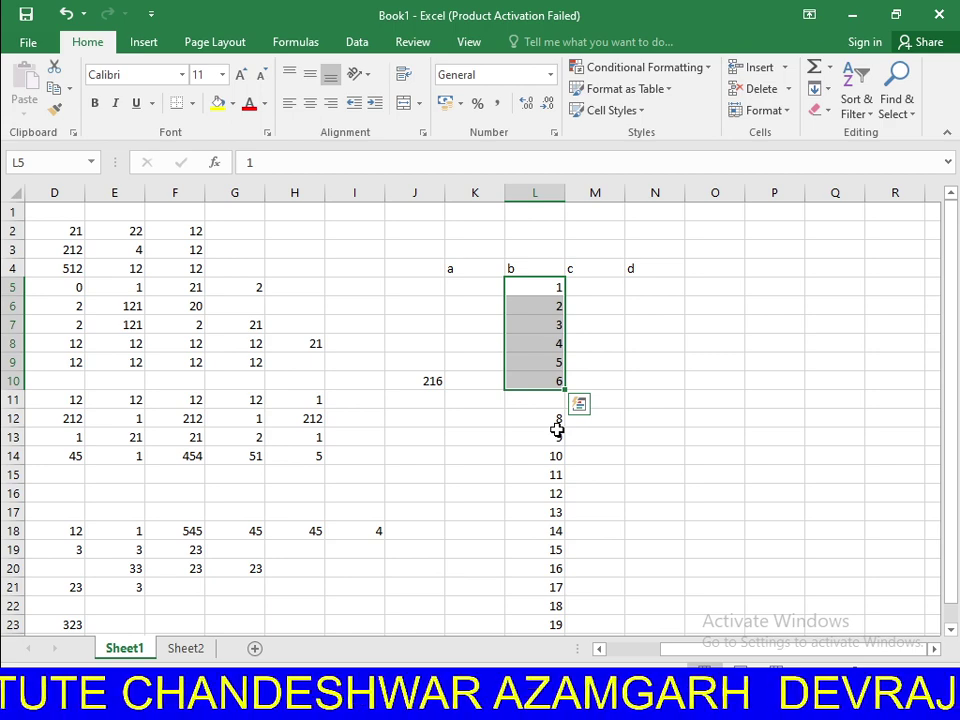
left_click(716, 379)
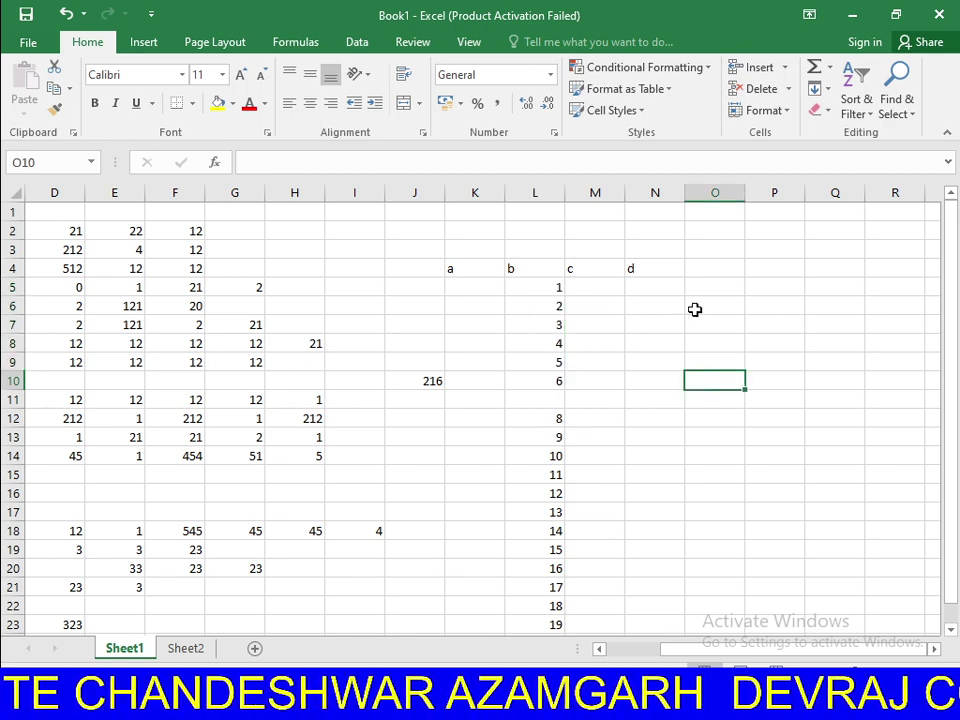
left_click(537, 287)
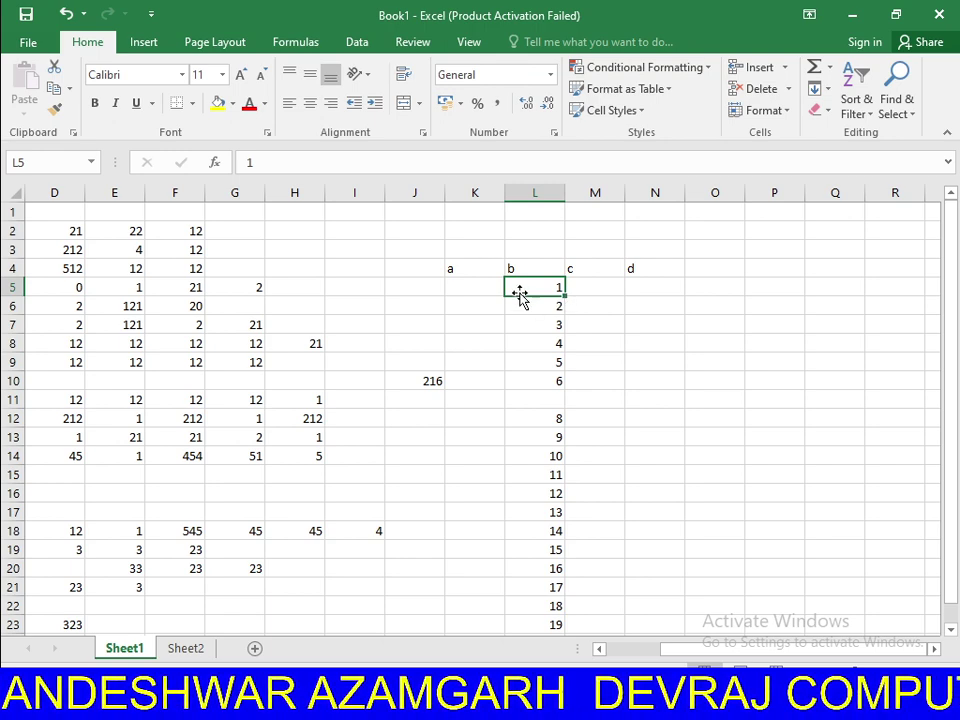
left_click_drag(521, 296, 539, 379)
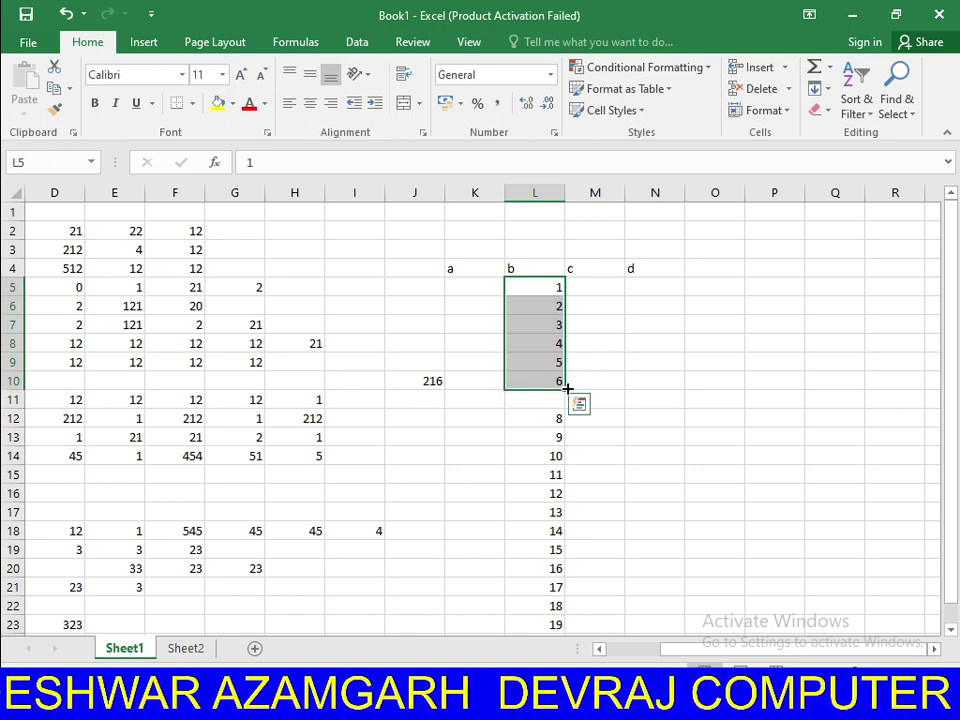
left_click_drag(567, 388, 583, 528)
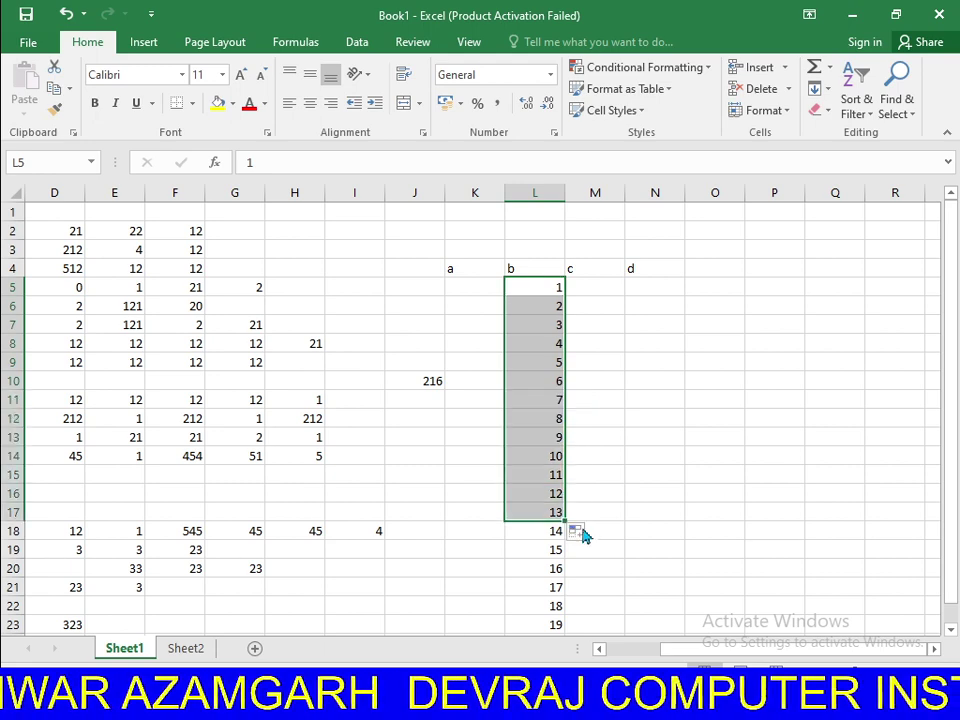
left_click(692, 289)
left_click(679, 265)
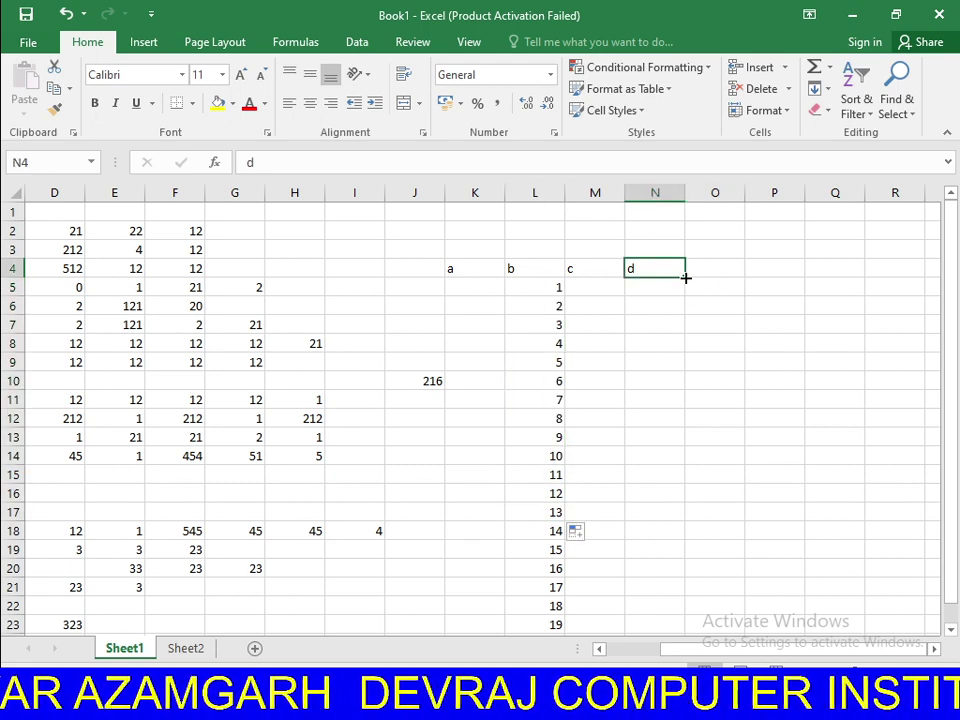
Copy 'd' from N4 down to N16, then enter 2 and 4 in O4:O5 and extend through O16
left_click_drag(685, 276, 696, 499)
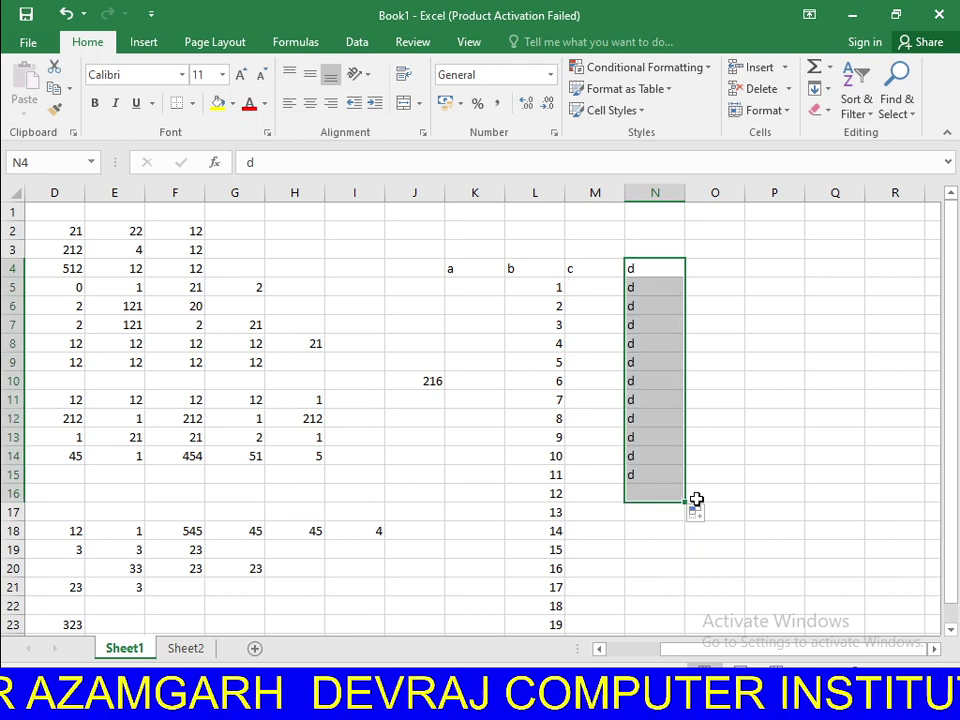
left_click(729, 265)
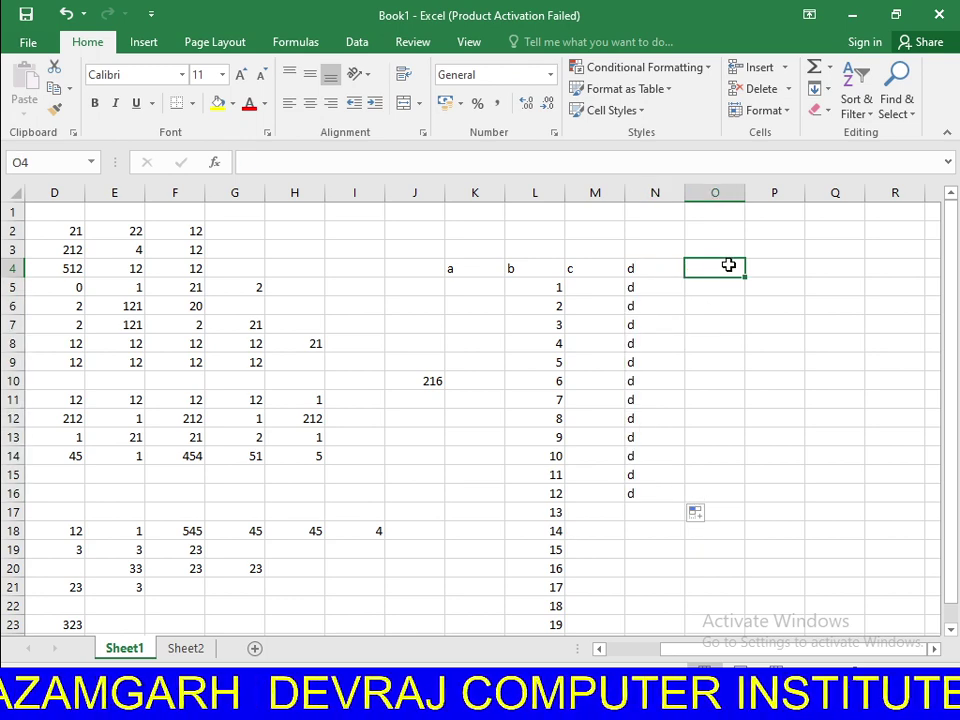
type("2")
key("Return")
type("4")
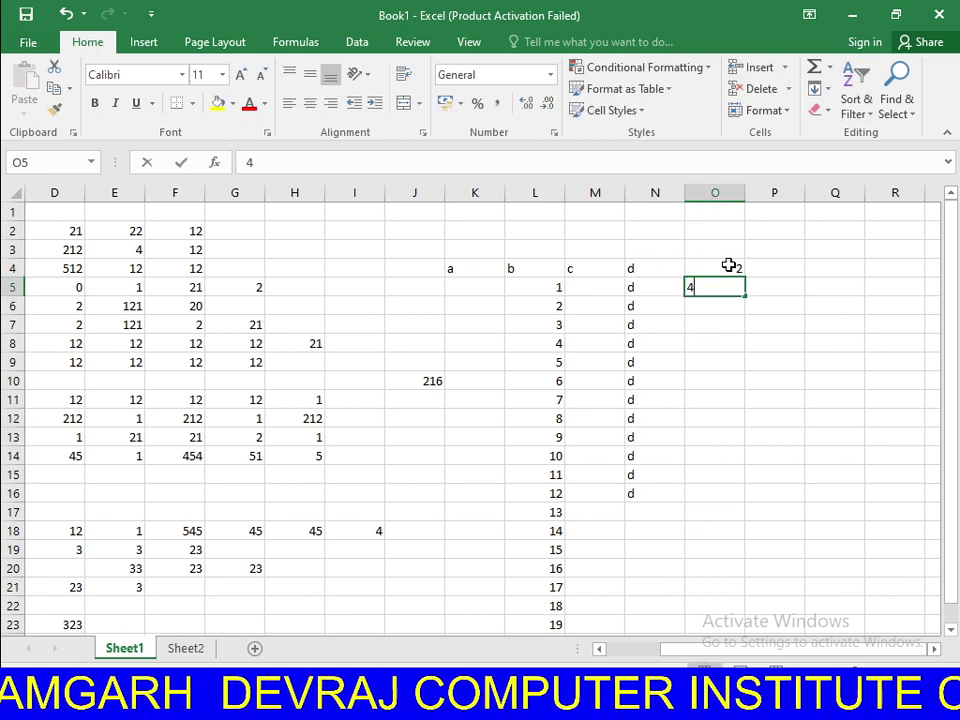
key("Return")
left_click_drag(712, 264, 717, 289)
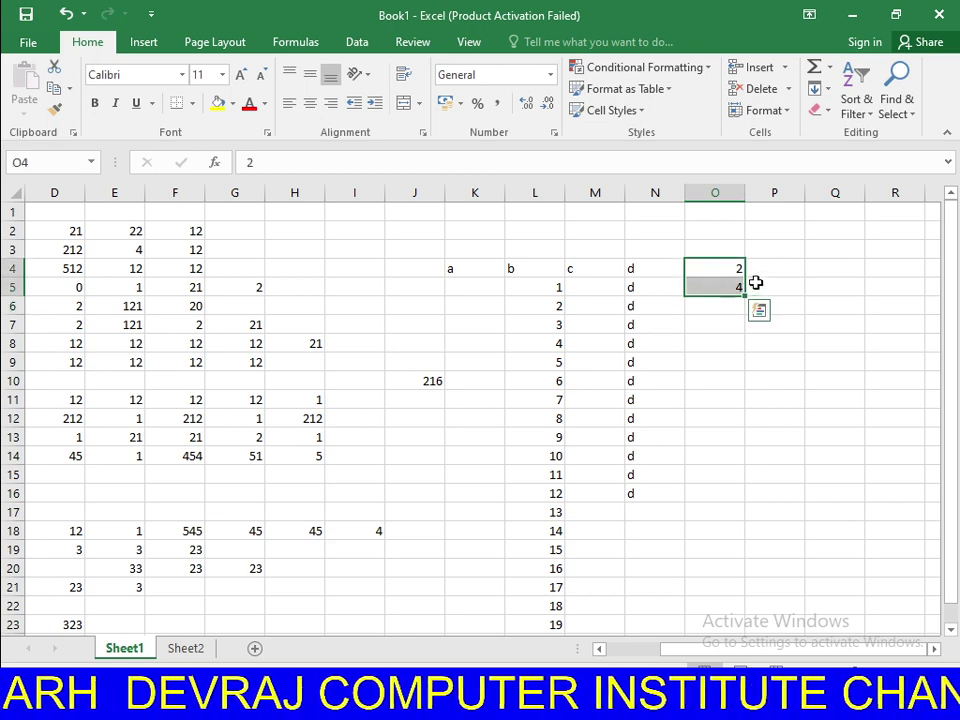
left_click_drag(745, 296, 750, 508)
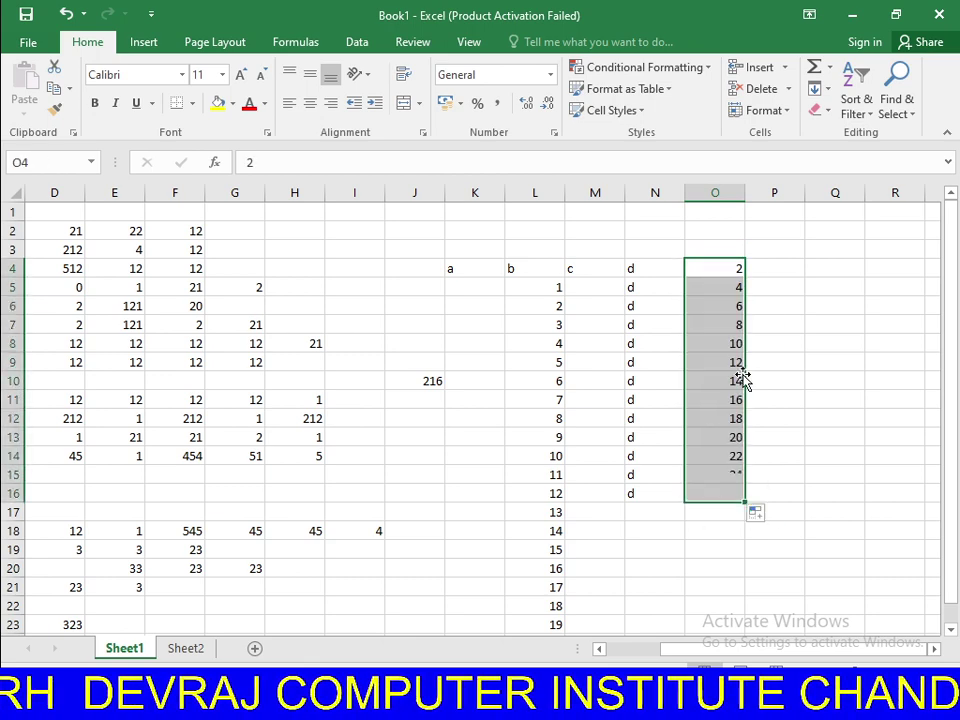
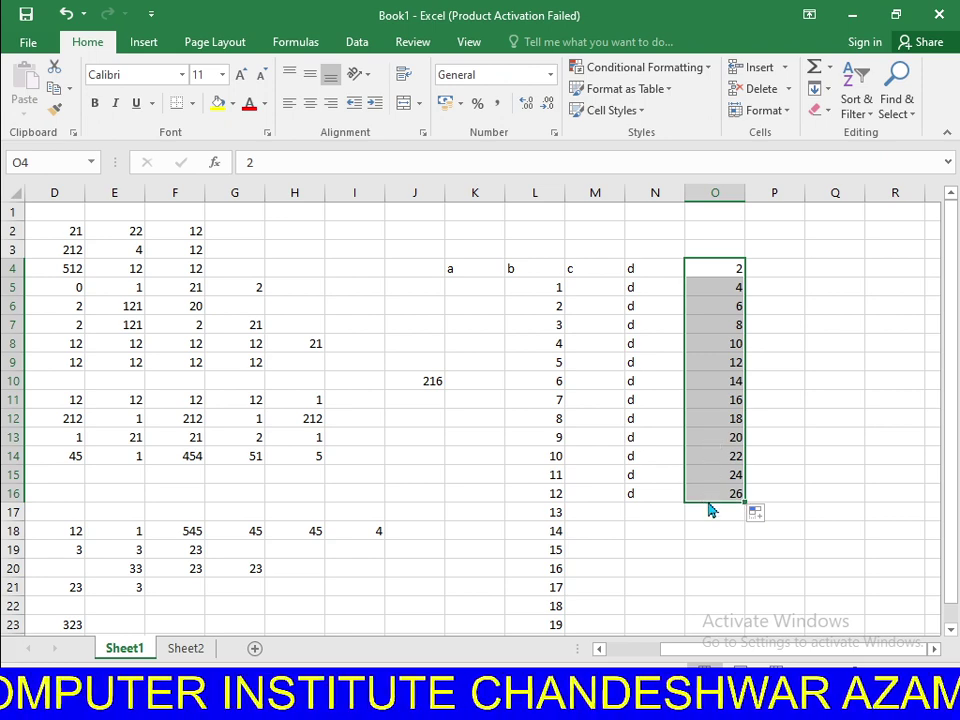
Move the 2–26 series onto K1:K13, replacing the 'a' label, then drag it back into O5:O17
mouse_move(708, 503)
left_mouse_down()
mouse_move(465, 380)
mouse_move(474, 451)
left_mouse_up()
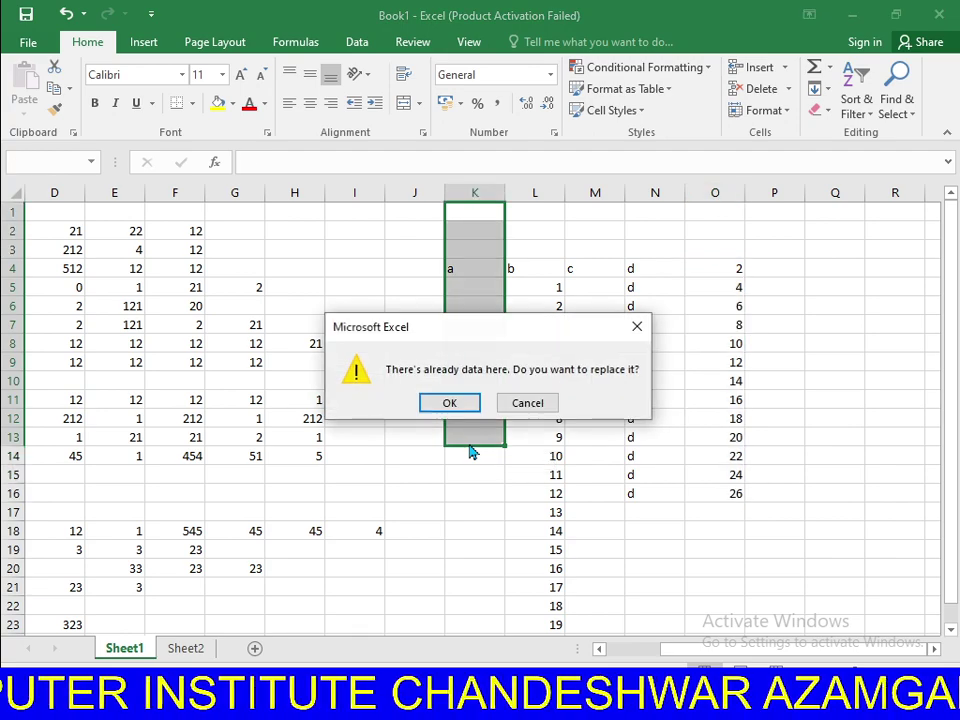
left_click(449, 402)
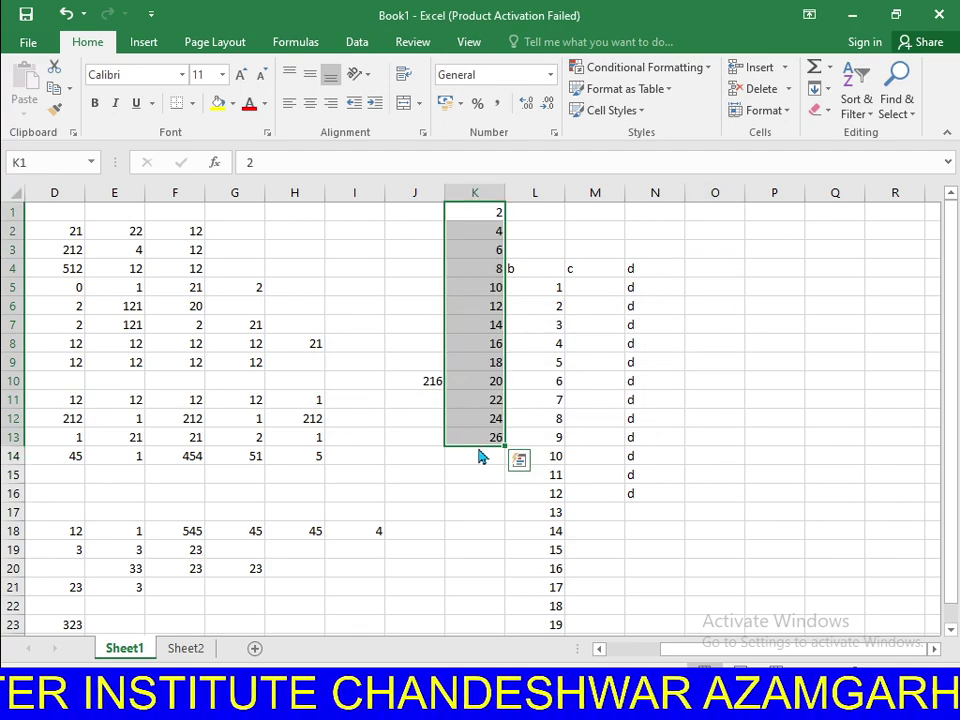
mouse_move(484, 452)
left_mouse_down()
mouse_move(738, 540)
mouse_move(365, 492)
mouse_move(710, 511)
left_mouse_up()
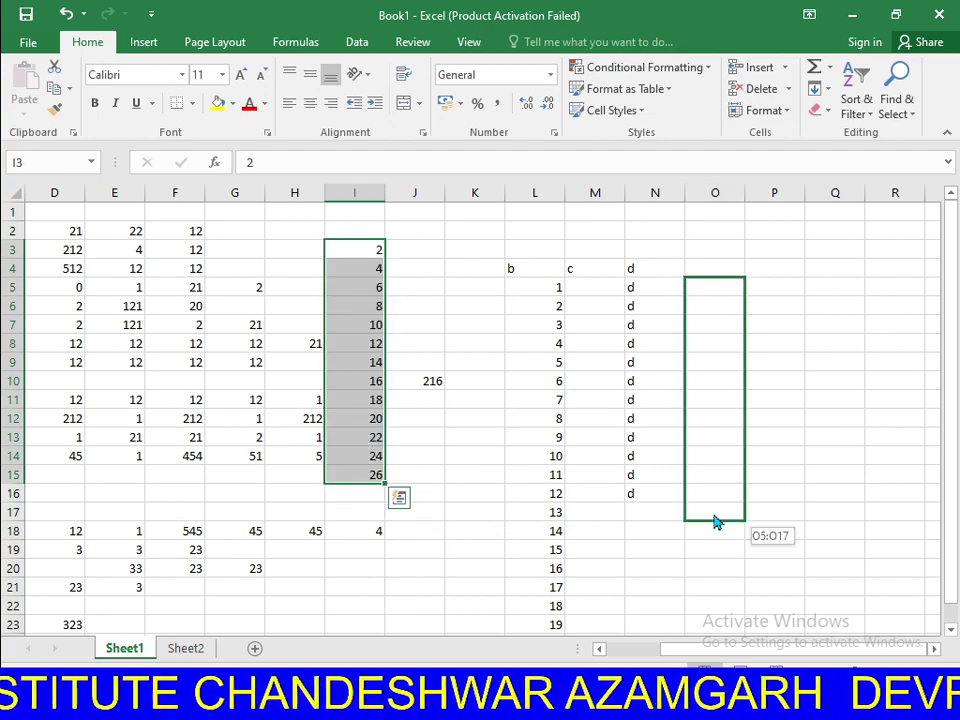
scroll(698, 503, "down", 5)
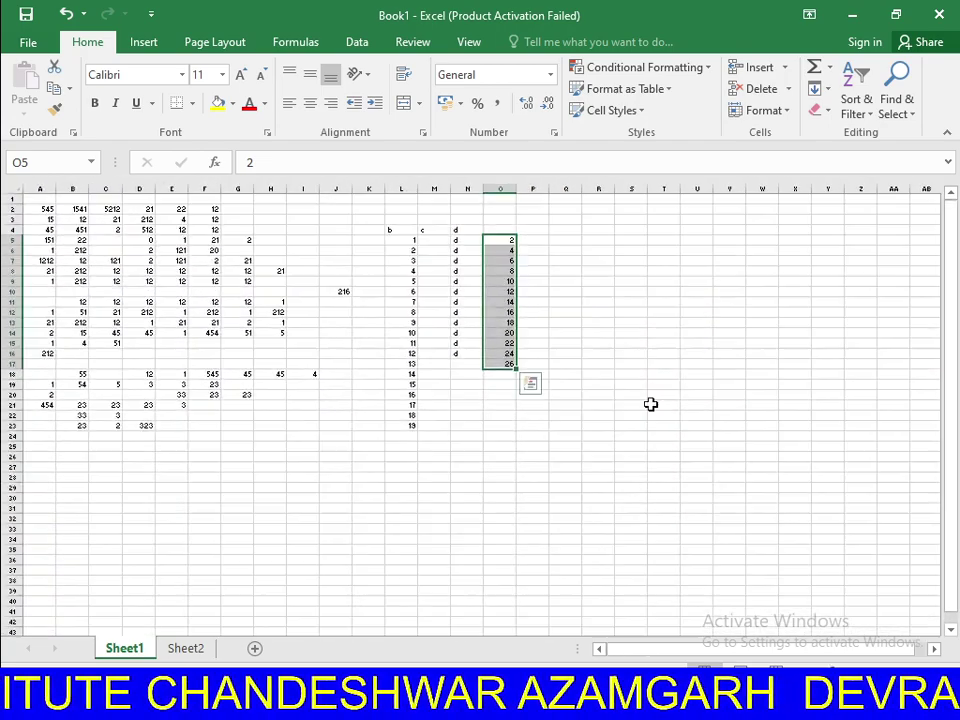
Delete the contents of J1:Q26, F1:M34 and A22:I30, leaving only A2:E21
left_click_drag(336, 199, 579, 460)
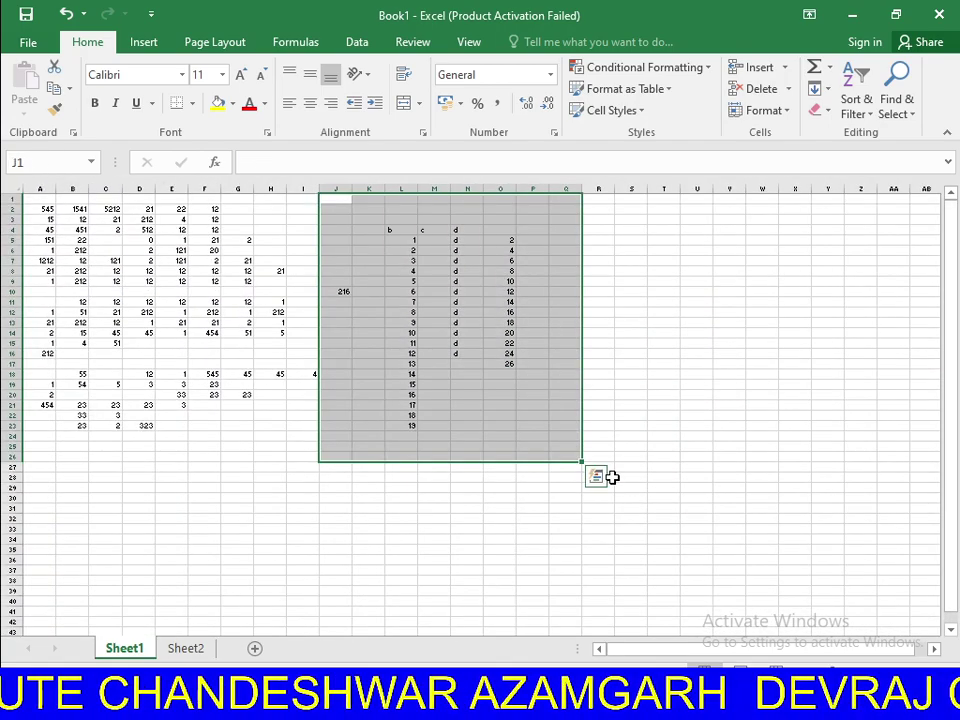
key("Delete")
left_click_drag(435, 539, 210, 178)
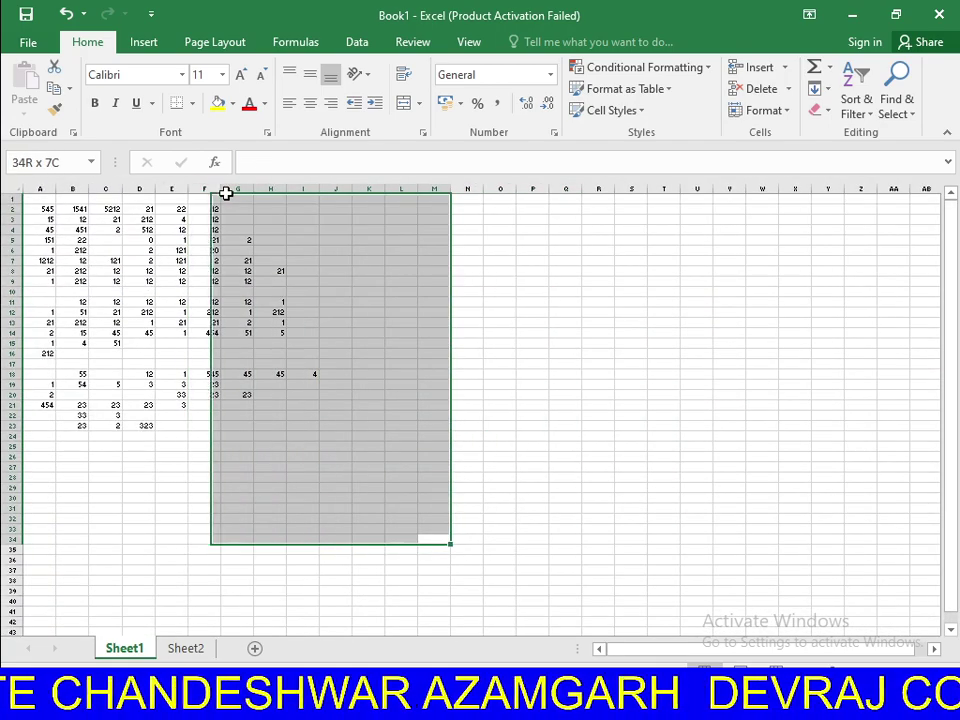
key("Delete")
left_click(312, 528)
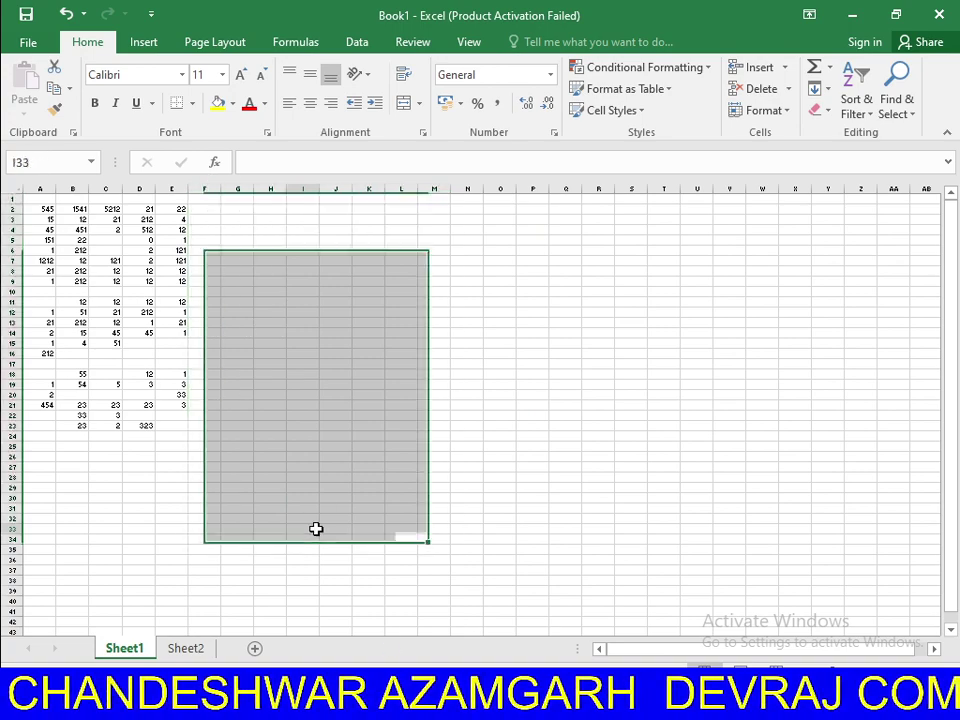
left_click_drag(300, 493, 5, 415)
key("Delete")
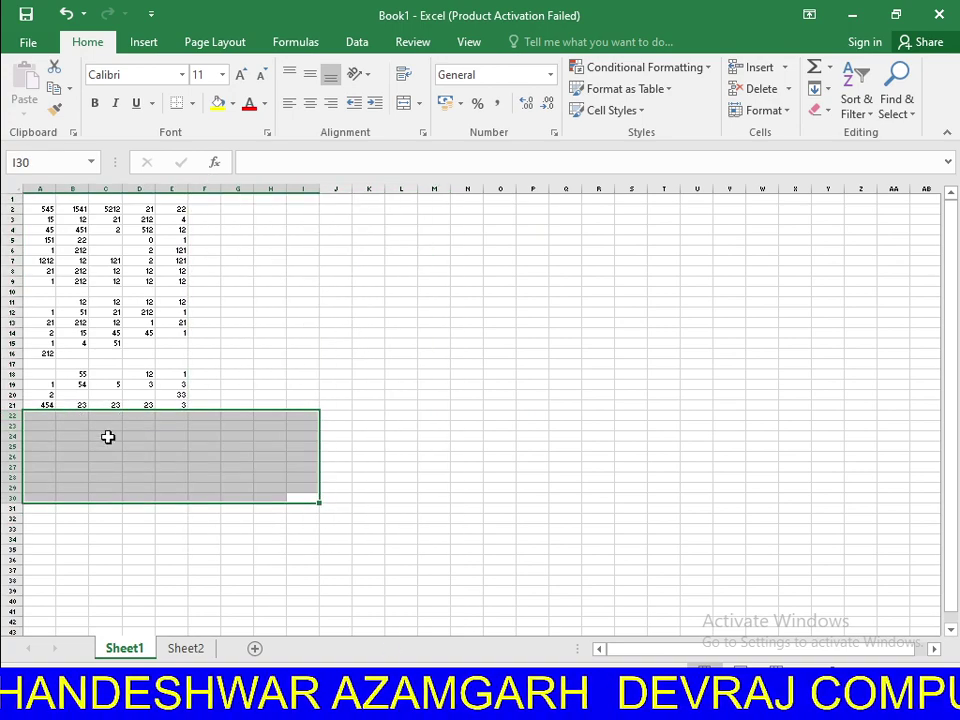
left_click(336, 446)
scroll(166, 297, "up", 3)
scroll(305, 431, "up", 1)
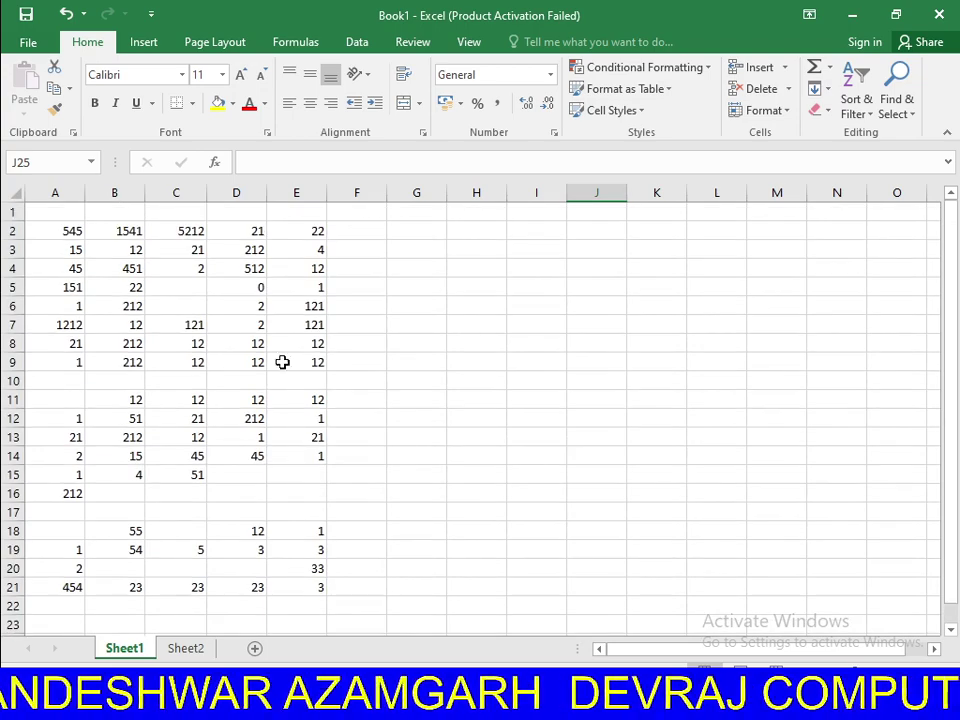
left_click(182, 292)
scroll(413, 319, "down", 1)
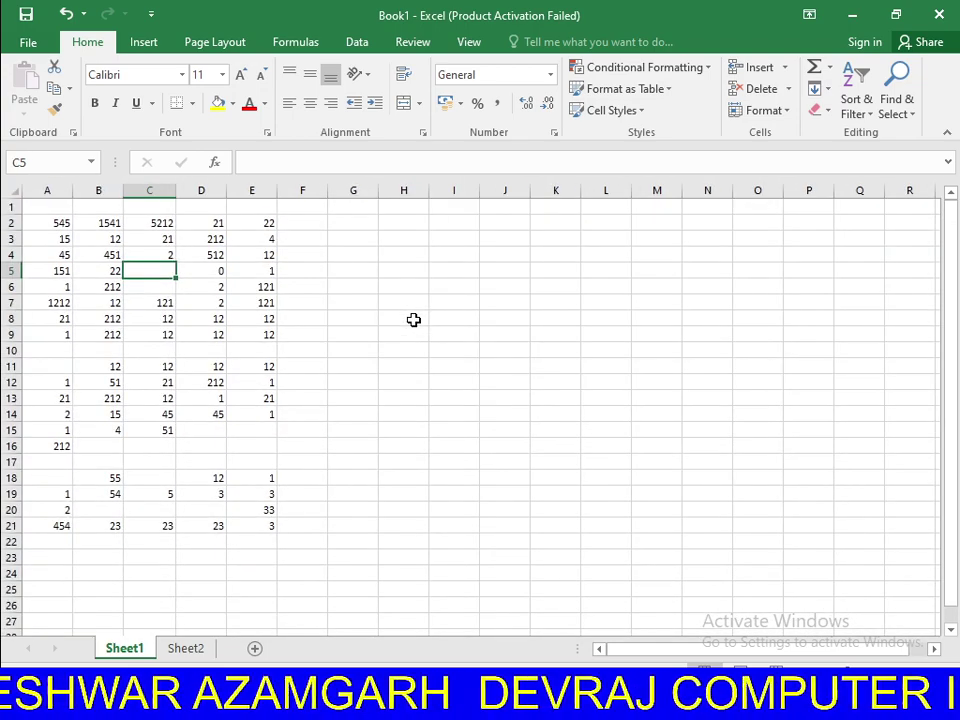
key("ctrl+a")
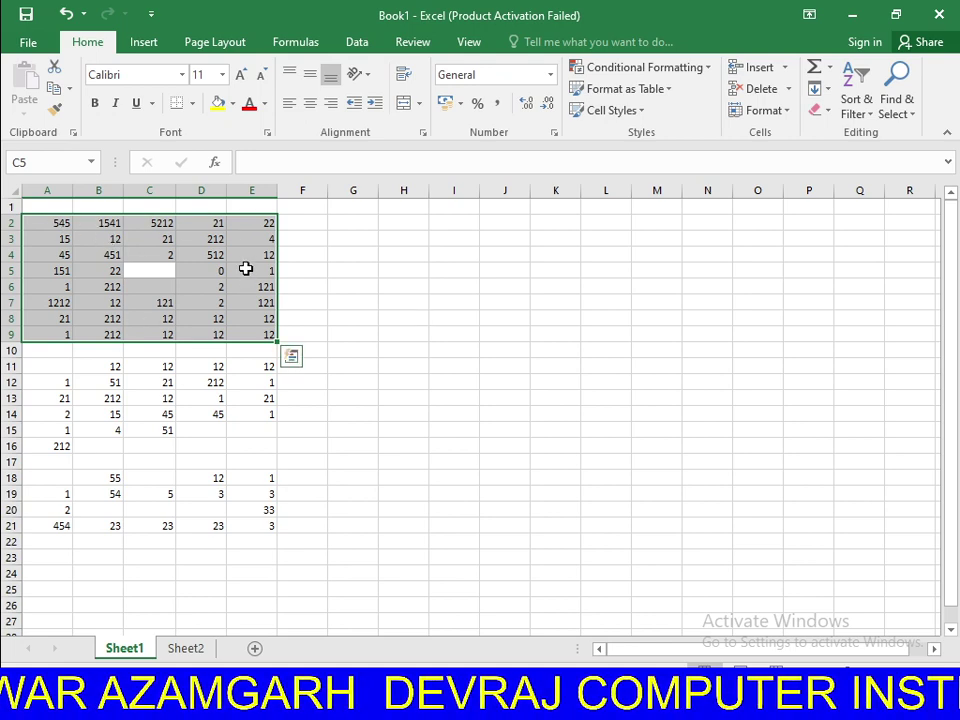
left_click(117, 352)
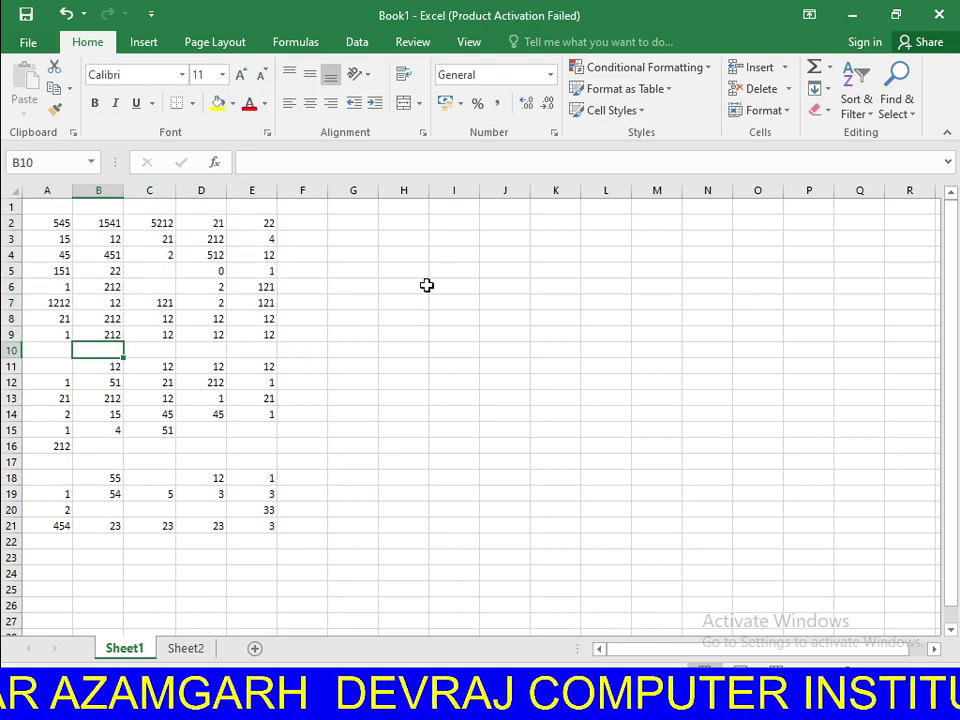
key("ctrl+a")
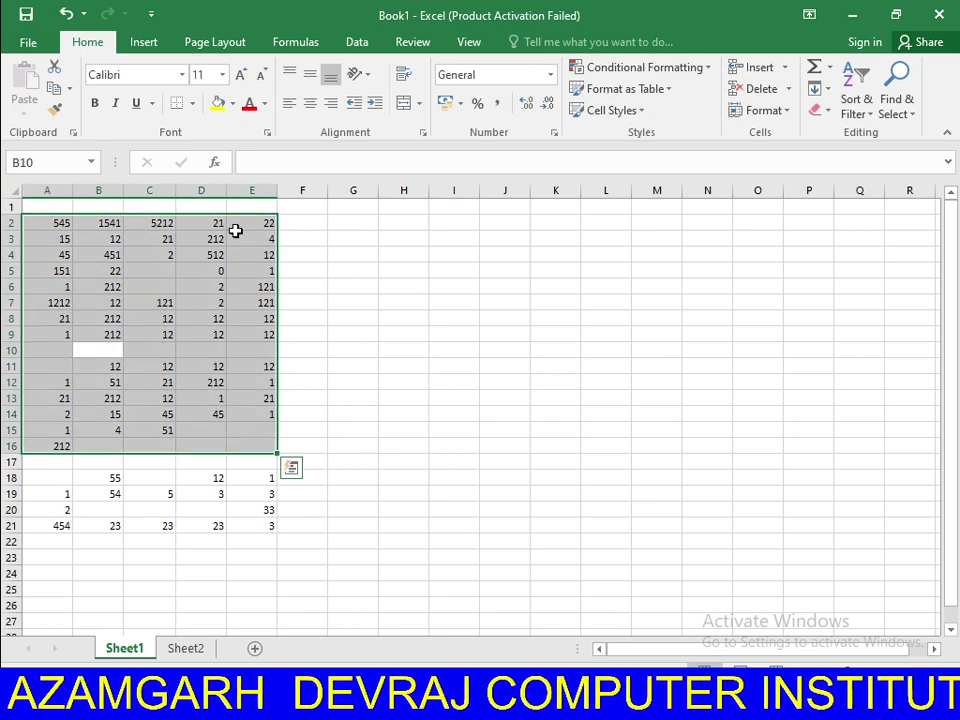
left_click(154, 472)
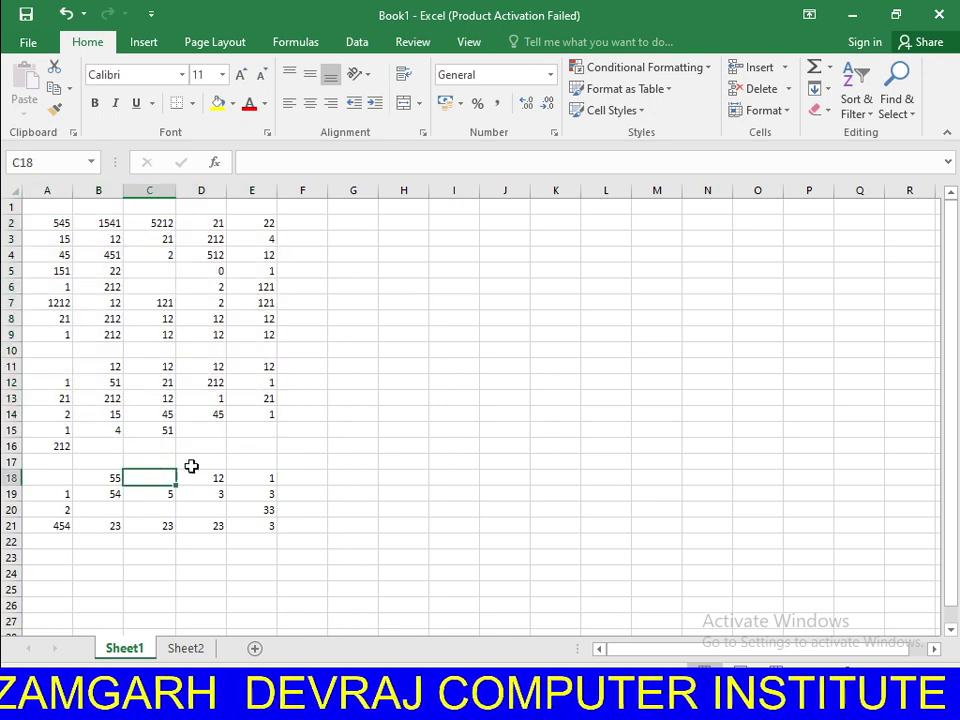
left_click(180, 462)
key("ctrl+a")
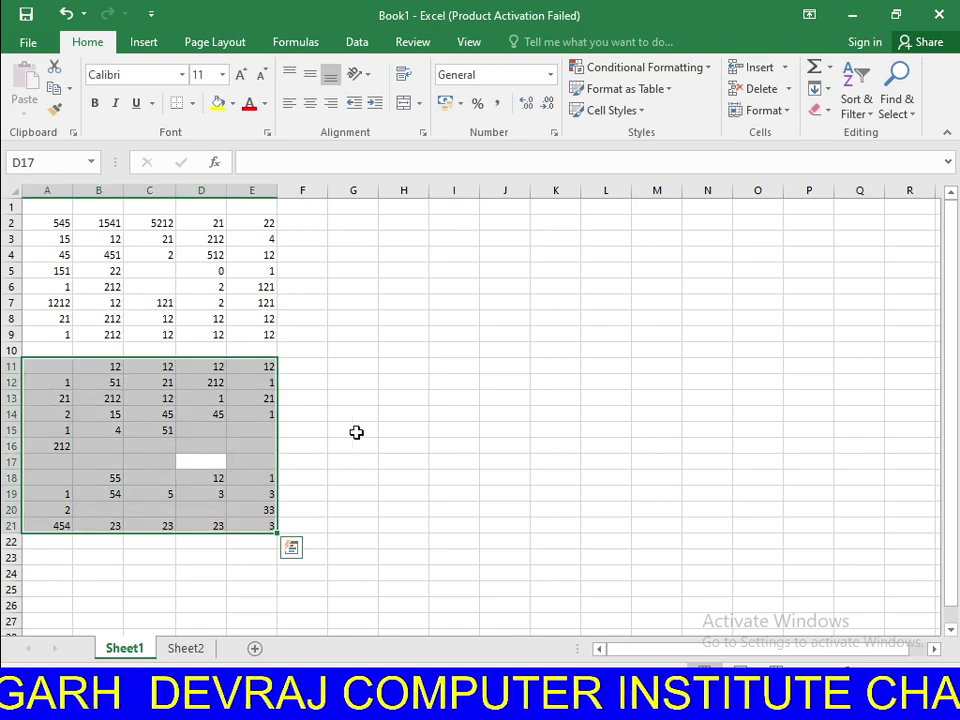
left_click(405, 410)
scroll(259, 399, "up", 1, "ctrl")
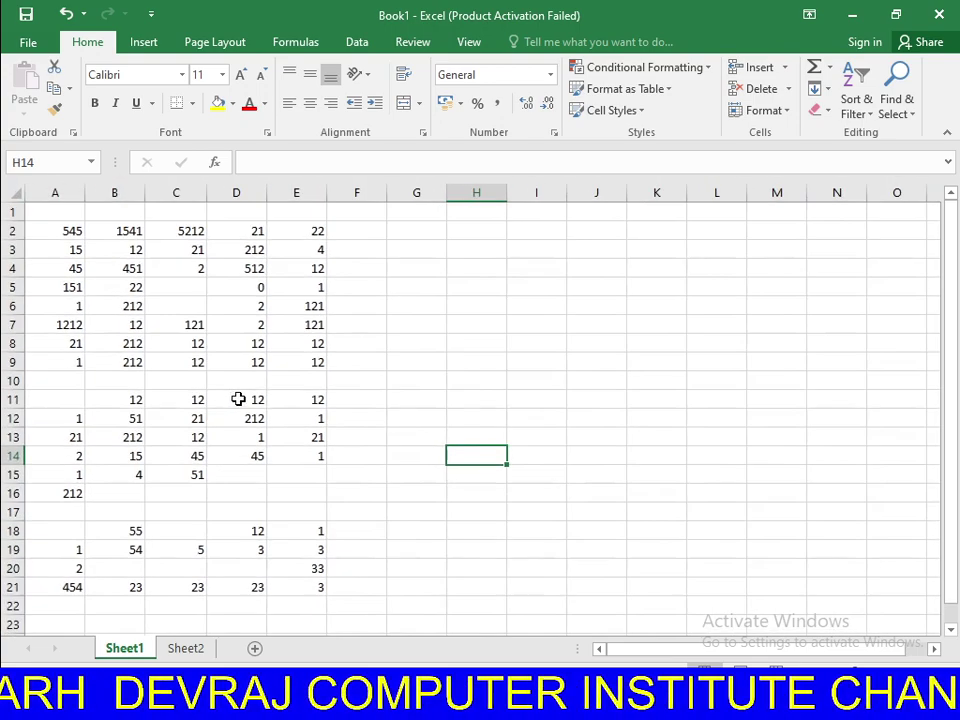
left_click(21, 381)
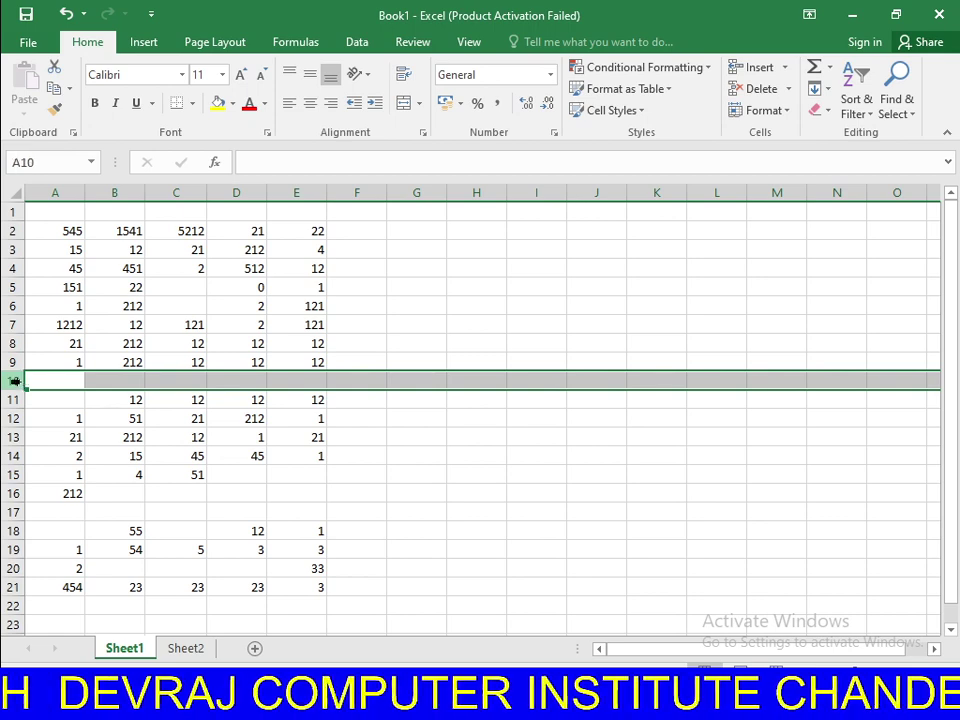
left_click(164, 301)
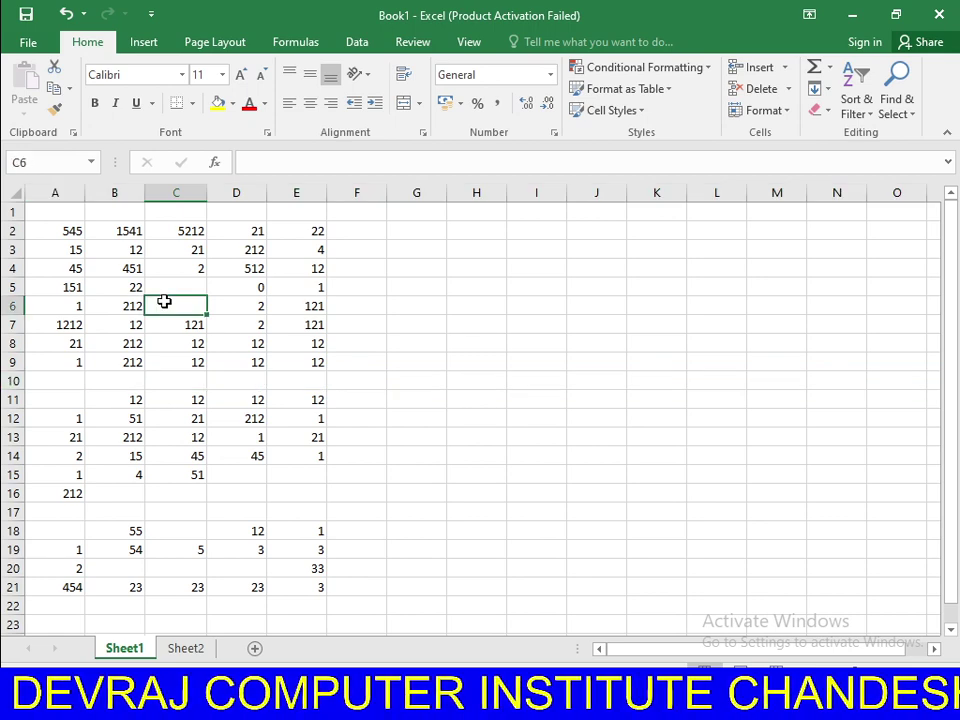
key("ctrl+a")
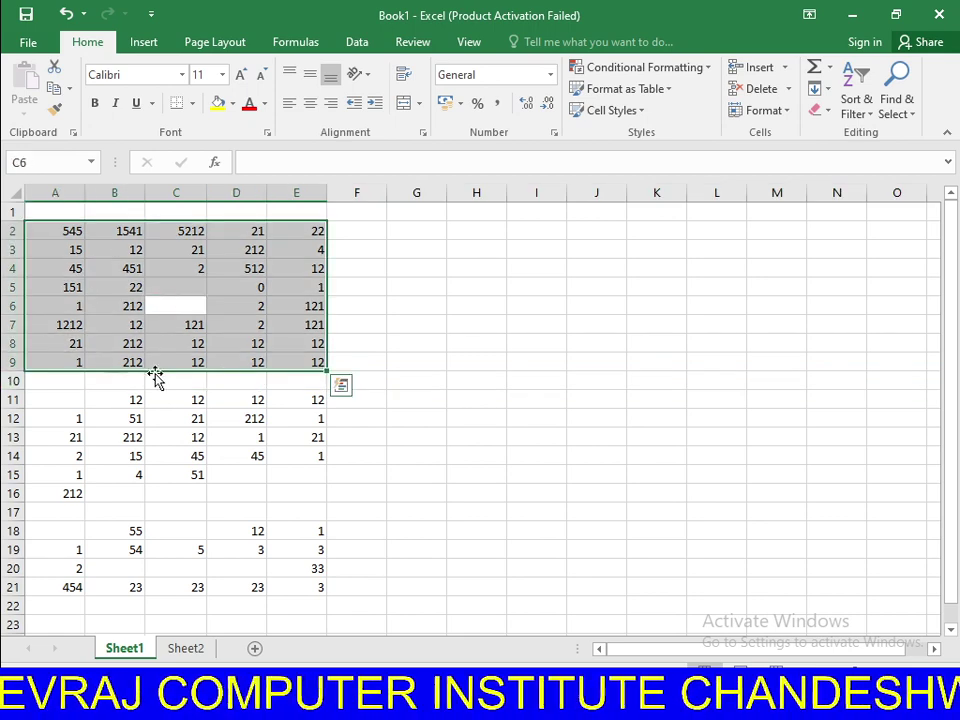
left_click(530, 380)
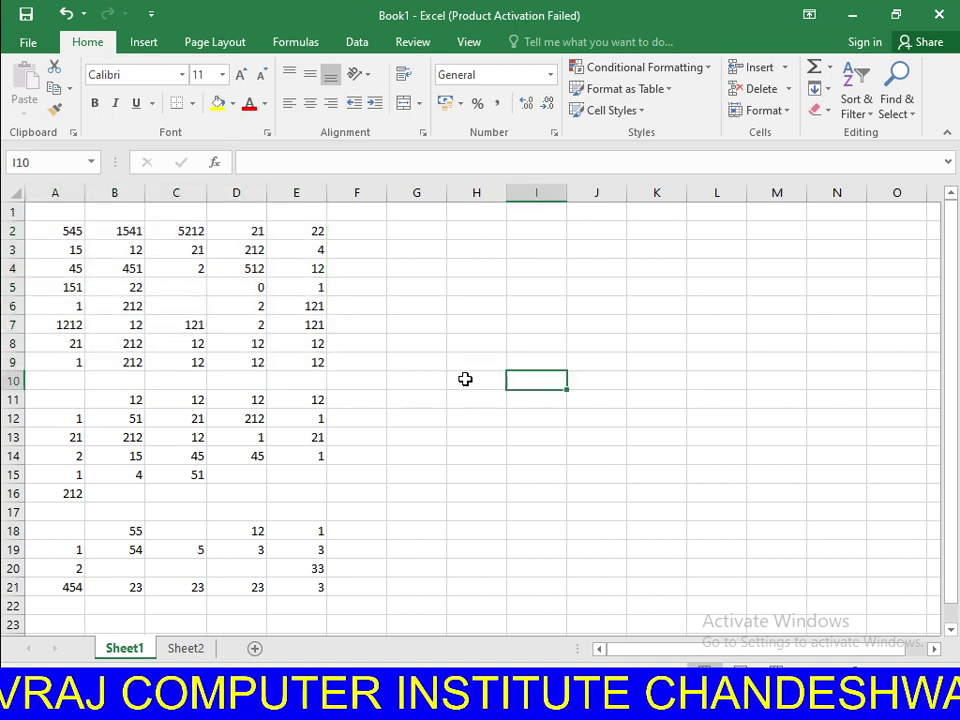
Enter 2 in B10 to join the blocks and select the connected A2:E16 region
left_click(138, 381)
type("2")
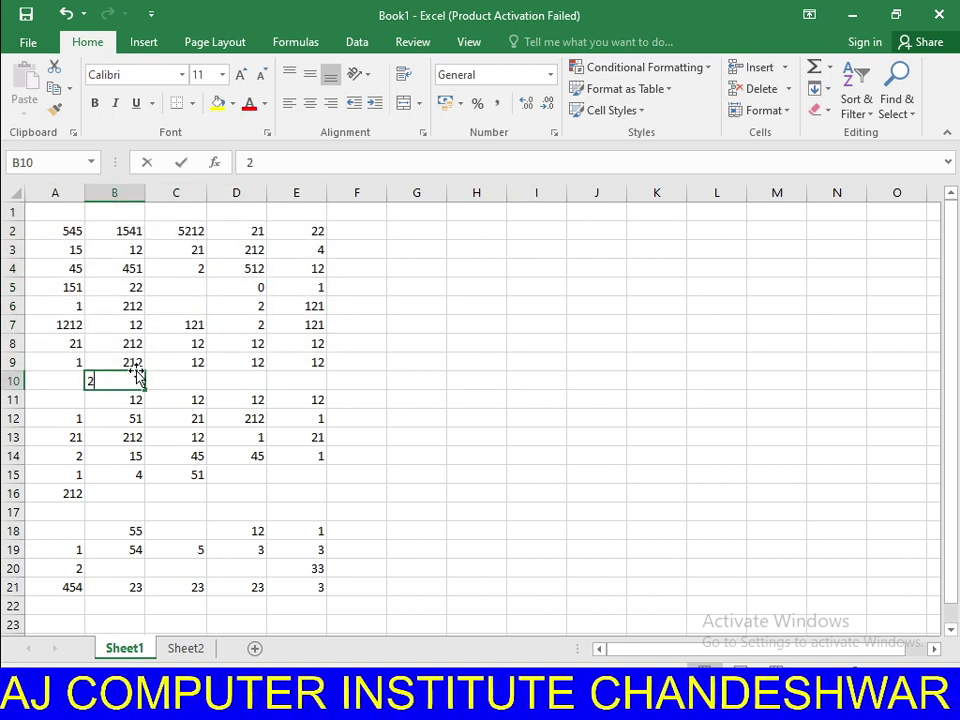
left_click(452, 436)
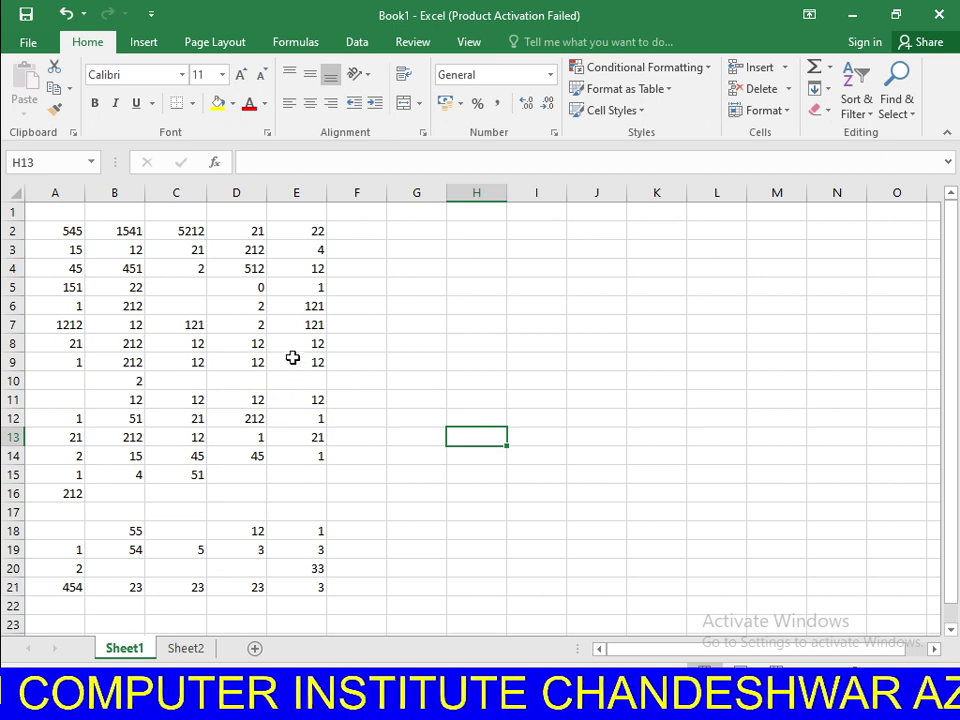
left_click(208, 289)
left_click(173, 301)
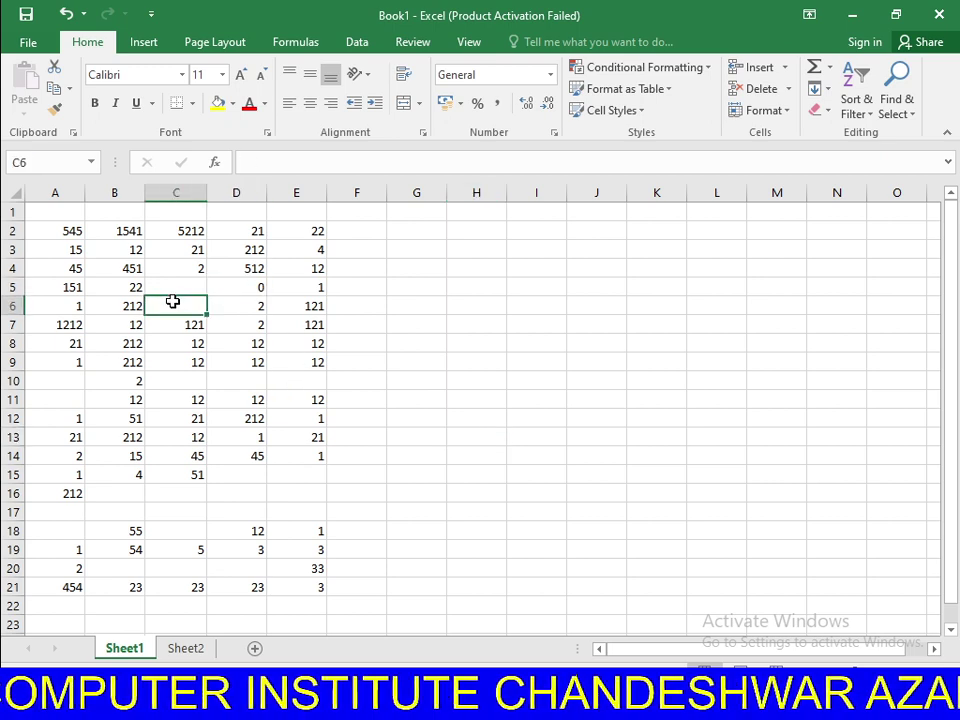
key("ctrl+a")
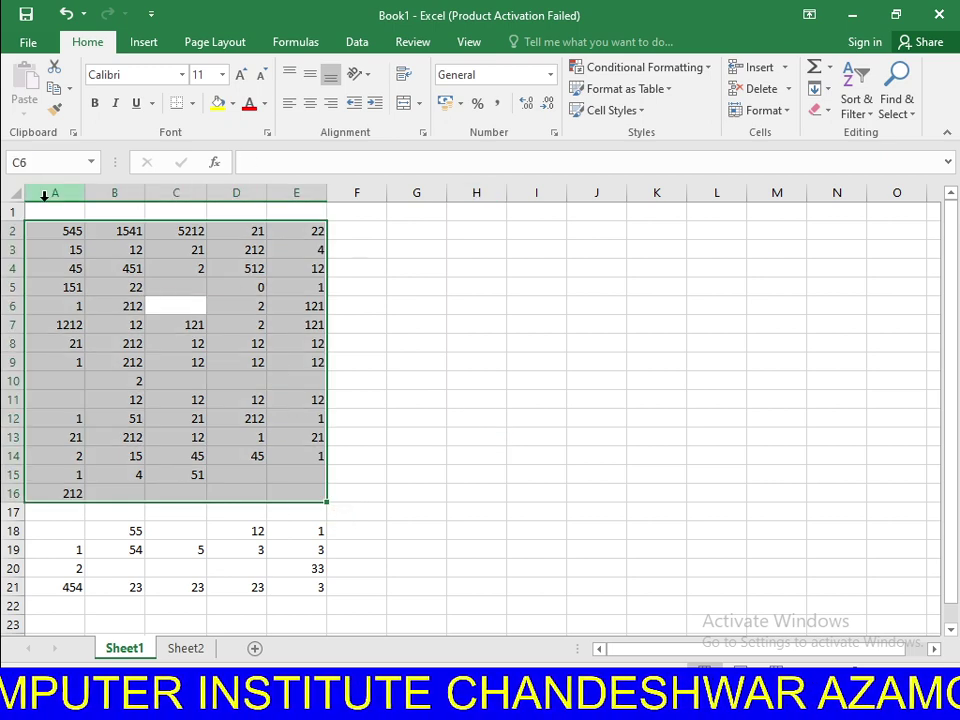
Undo the B10 entry and select the lower block A11:E16 with Ctrl+A
key("ctrl+z")
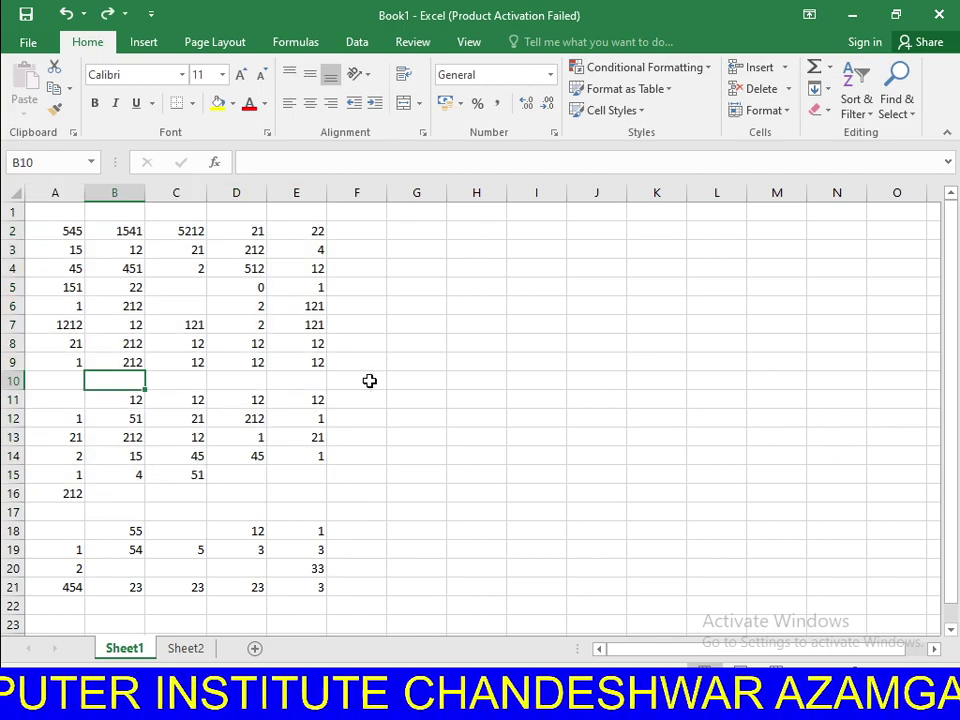
left_click(340, 343)
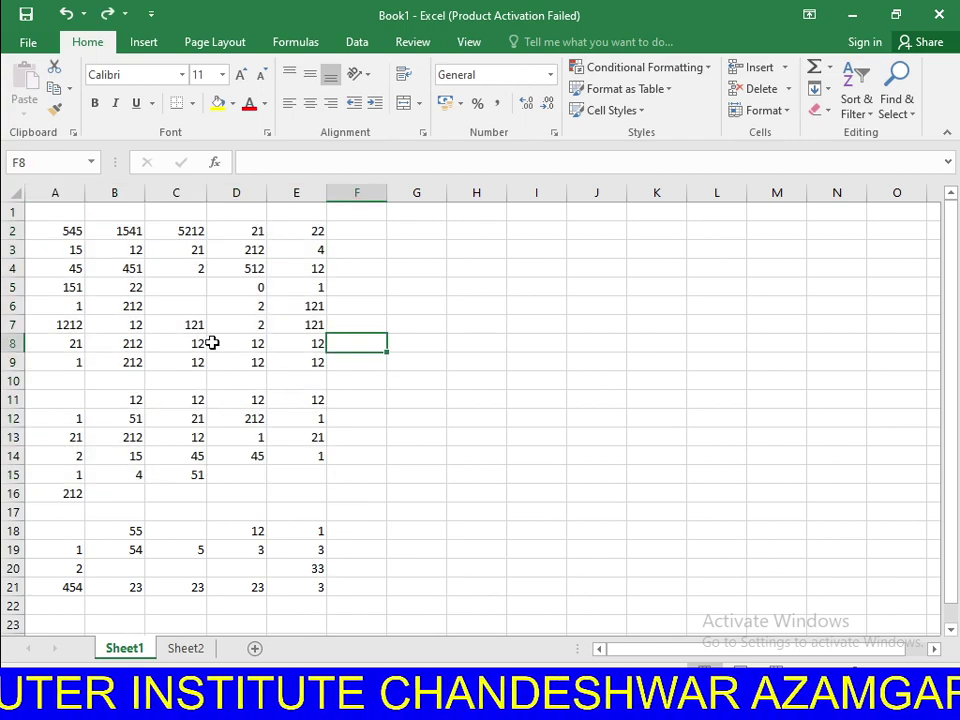
left_click(296, 470)
key("ctrl+a")
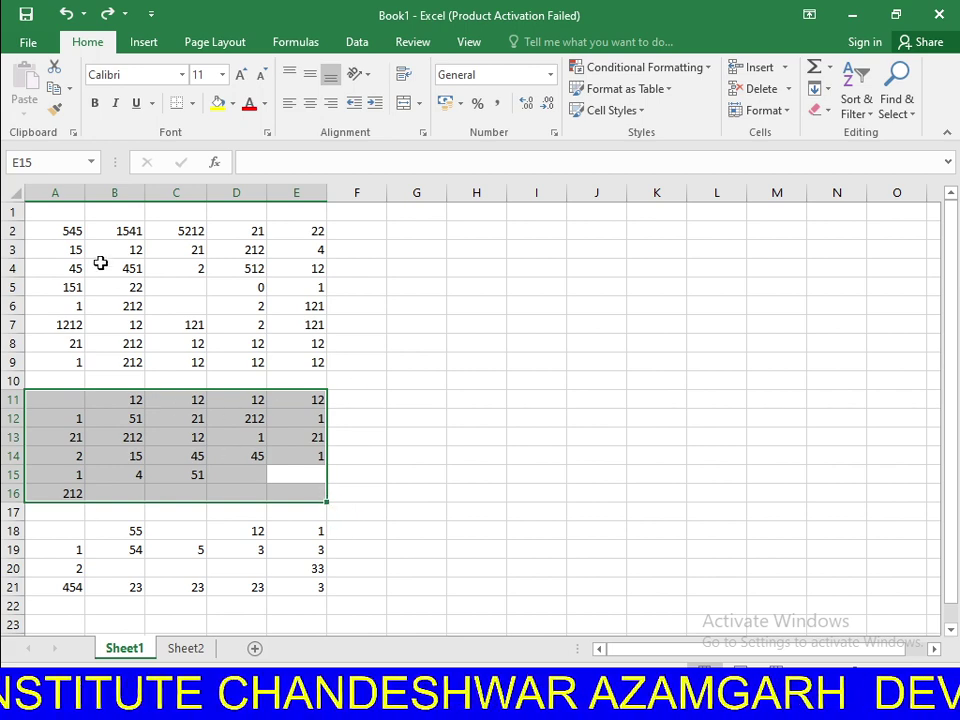
left_click_drag(55, 230, 275, 444)
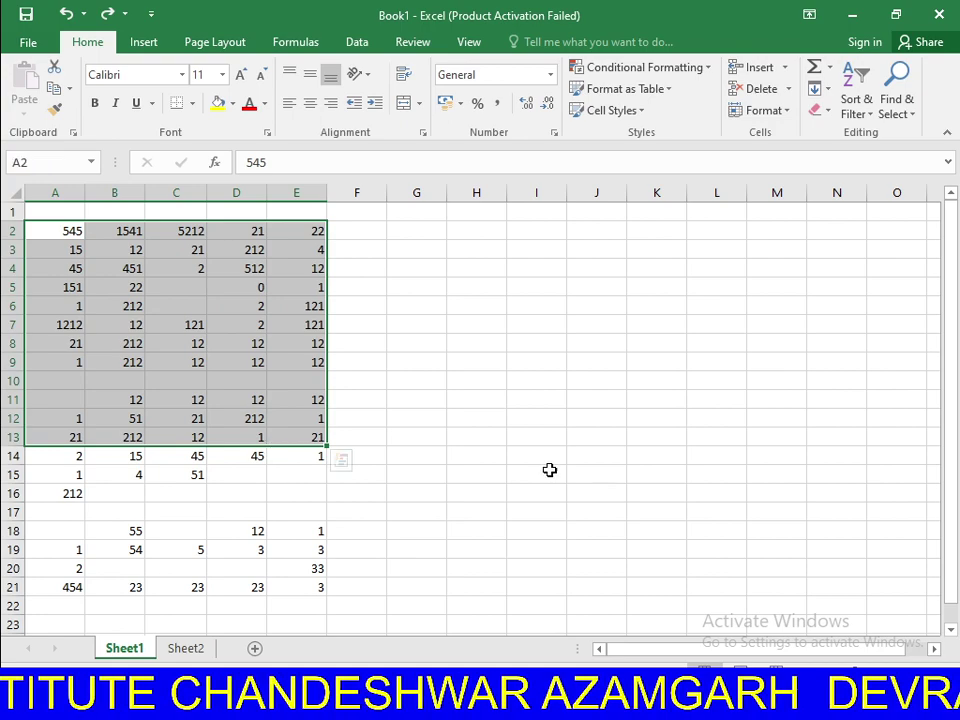
left_click(549, 469)
left_click_drag(508, 321, 527, 356)
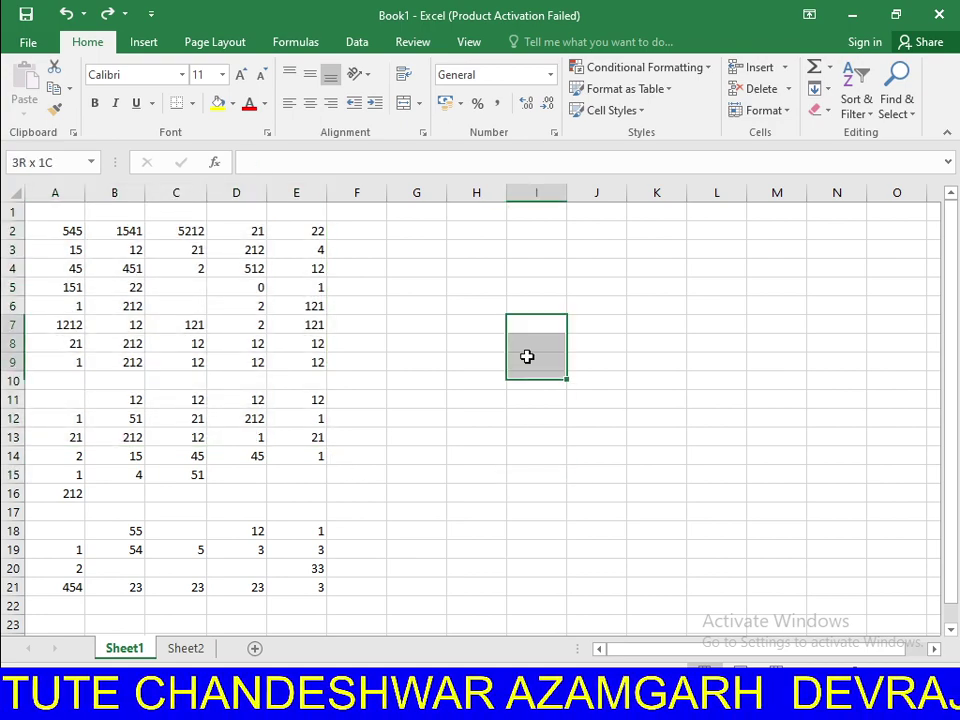
left_click(679, 375)
left_click(530, 193)
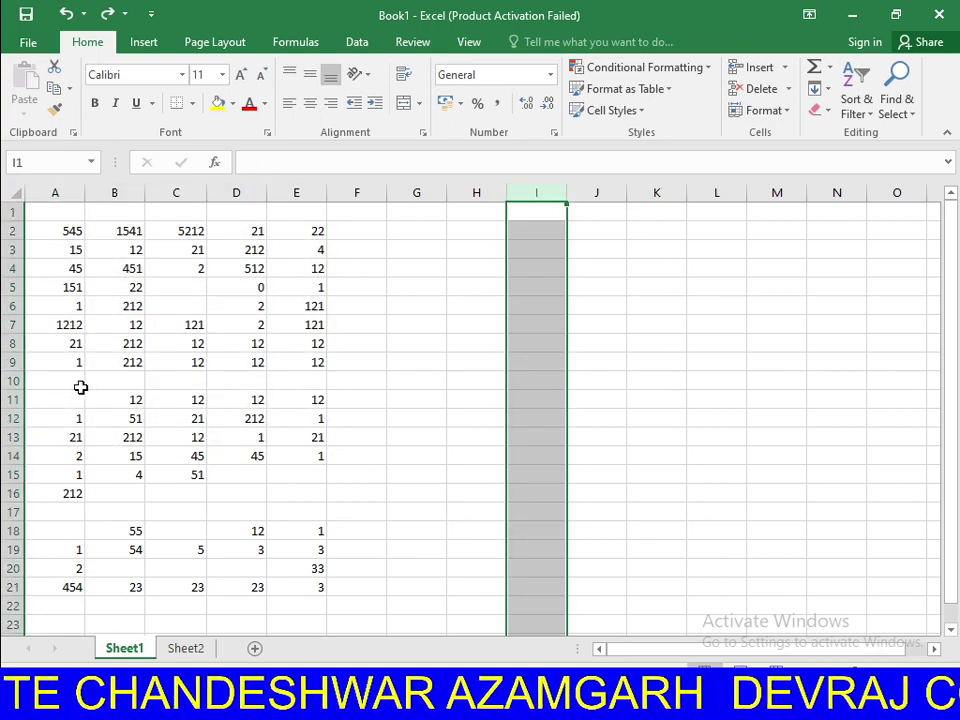
left_click(13, 324)
left_click(758, 343)
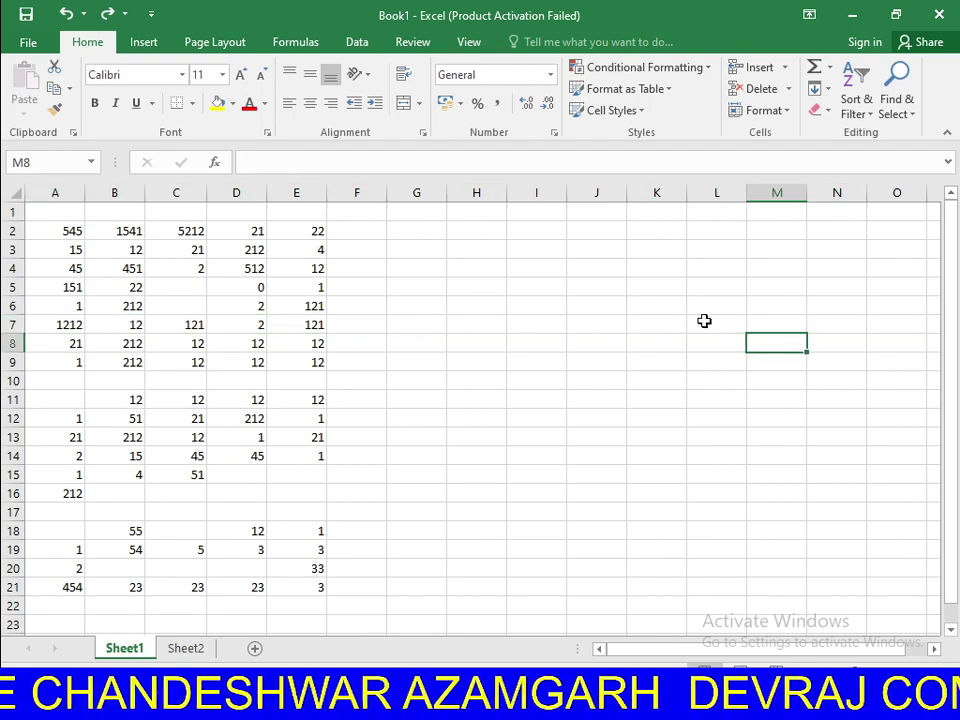
left_click(602, 322)
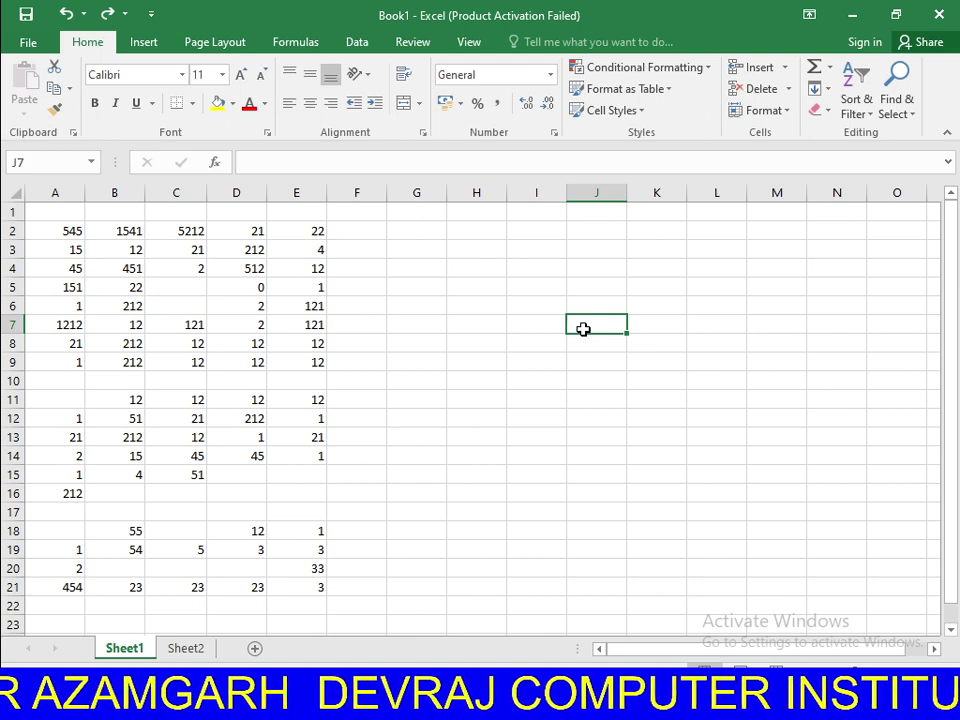
Select columns A through E by their headers
left_click(660, 475)
left_click_drag(673, 660, 673, 660)
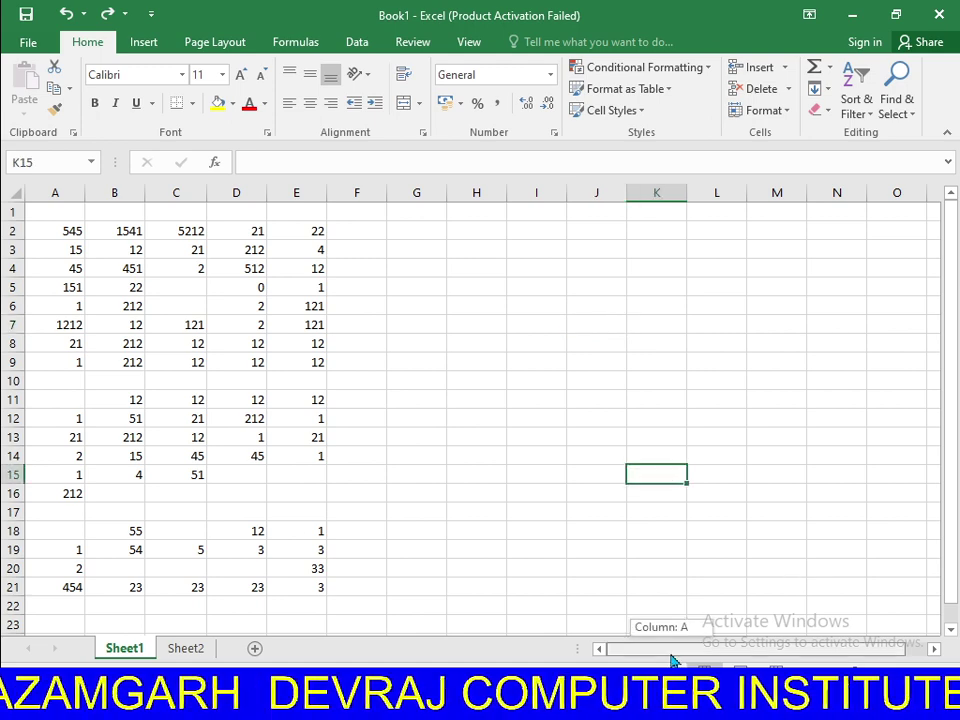
left_click(414, 450)
left_click(58, 194)
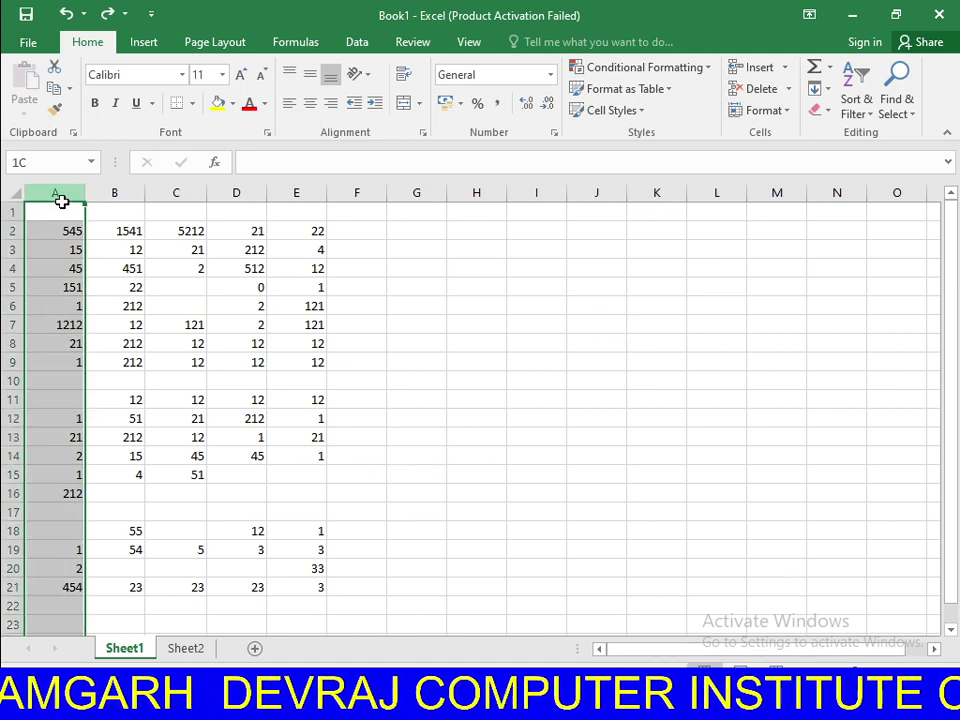
left_click(118, 194)
left_click(178, 194)
left_click(236, 194)
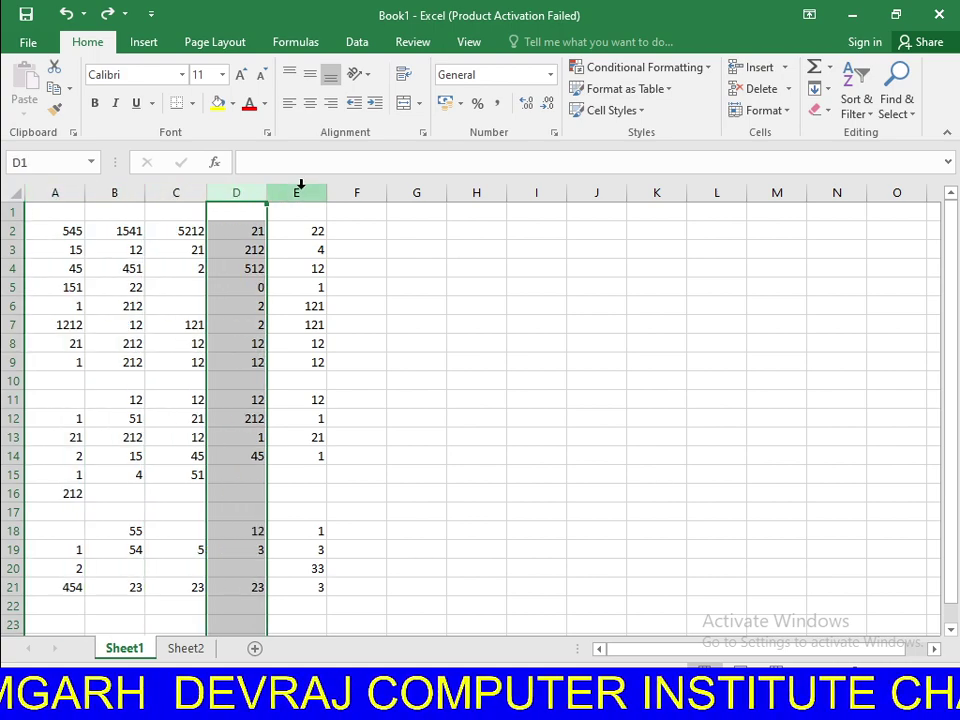
left_click(302, 192)
left_click(535, 341)
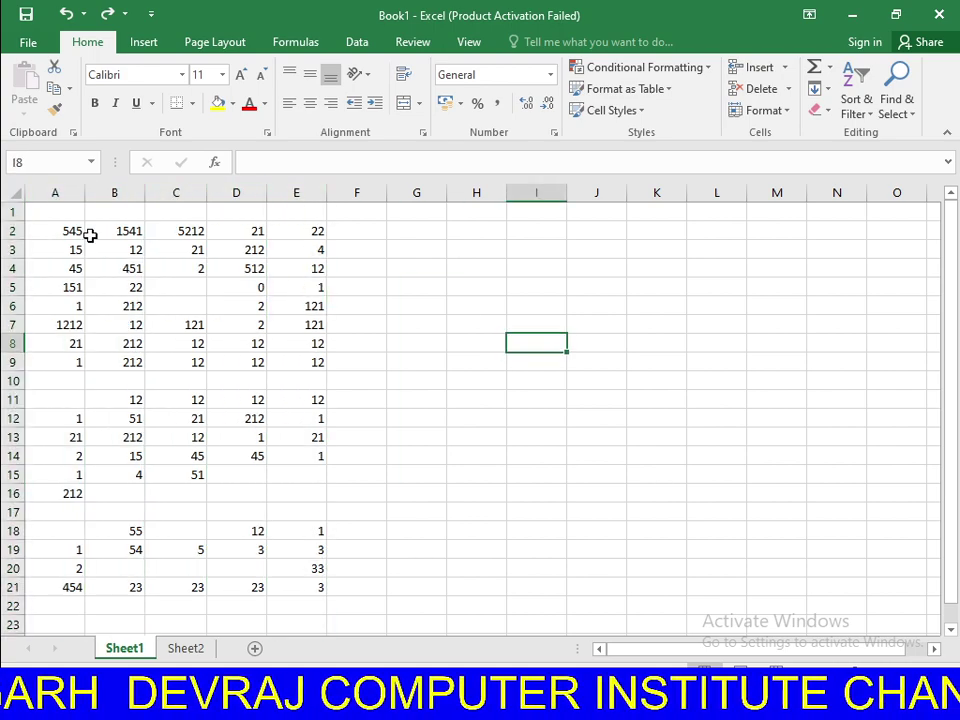
left_click_drag(62, 192, 310, 200)
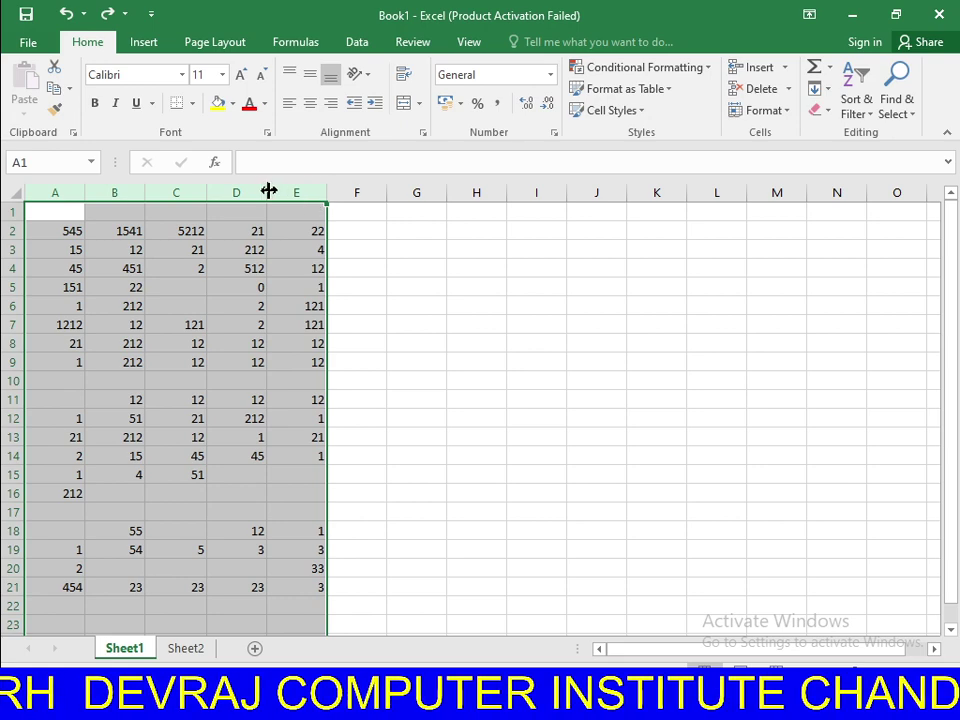
AutoFit columns A–E by double-clicking the header border, undo, then reapply via Format > AutoFit Column Width
double_click(267, 193)
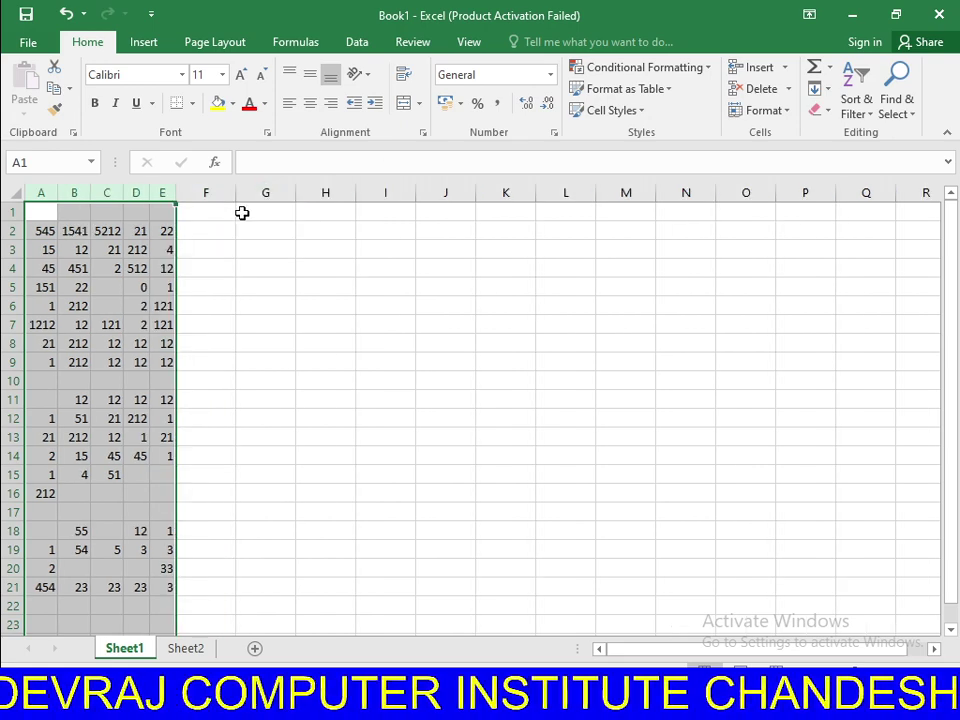
key("ctrl+z")
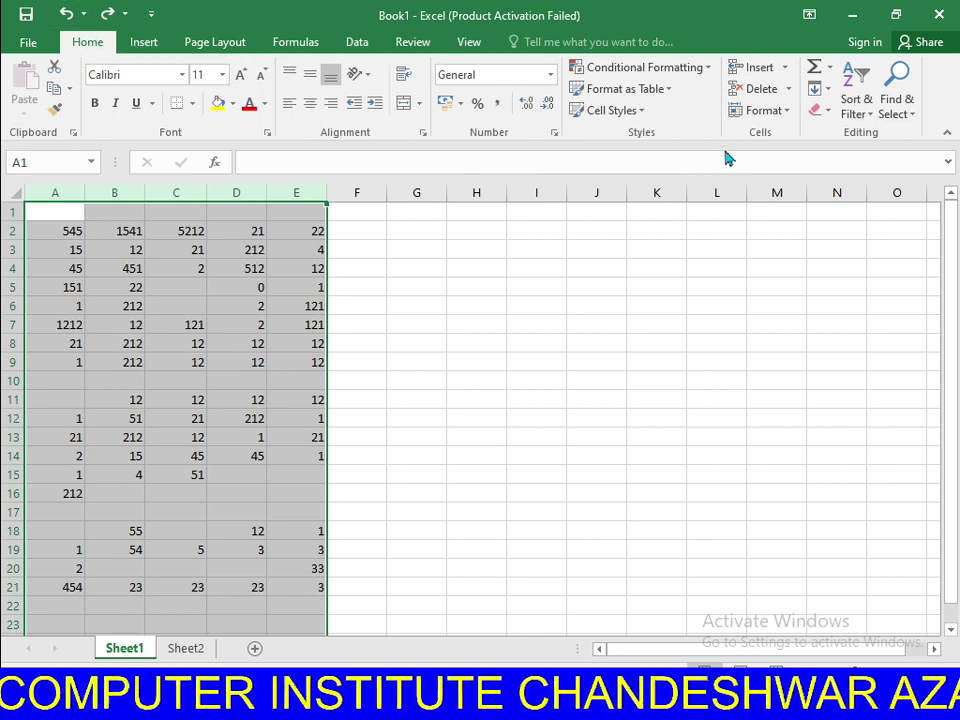
left_click(783, 114)
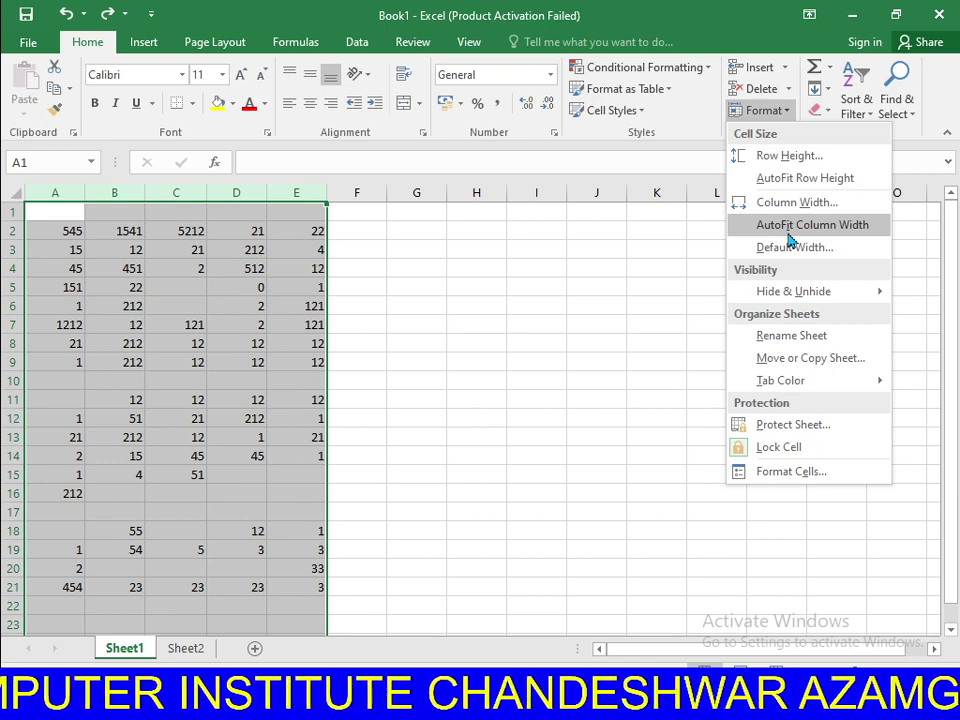
left_click(789, 236)
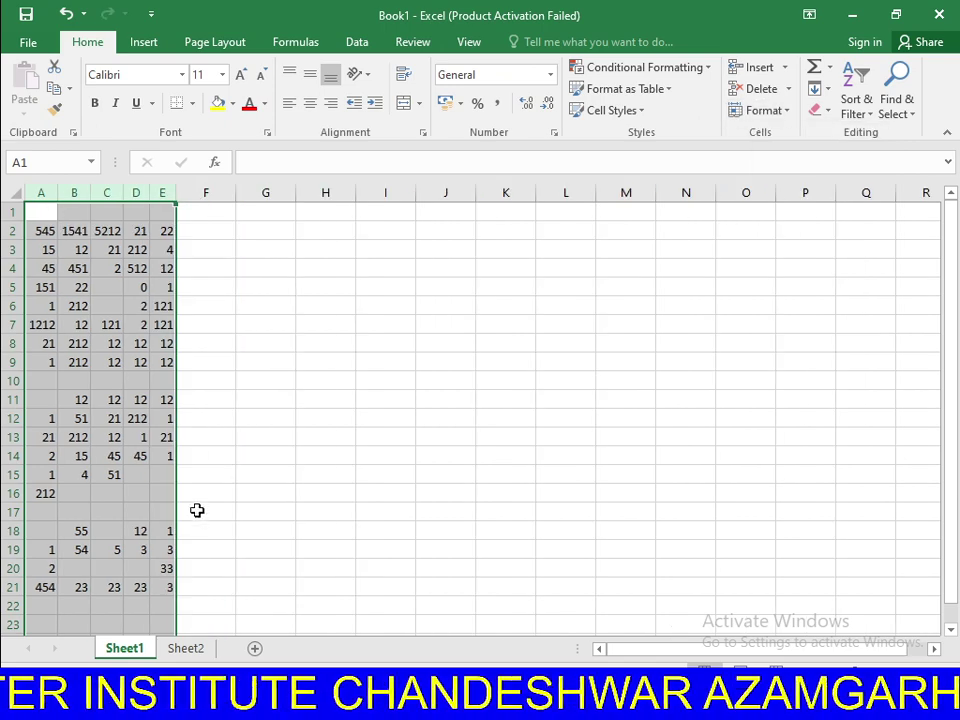
left_click(390, 490)
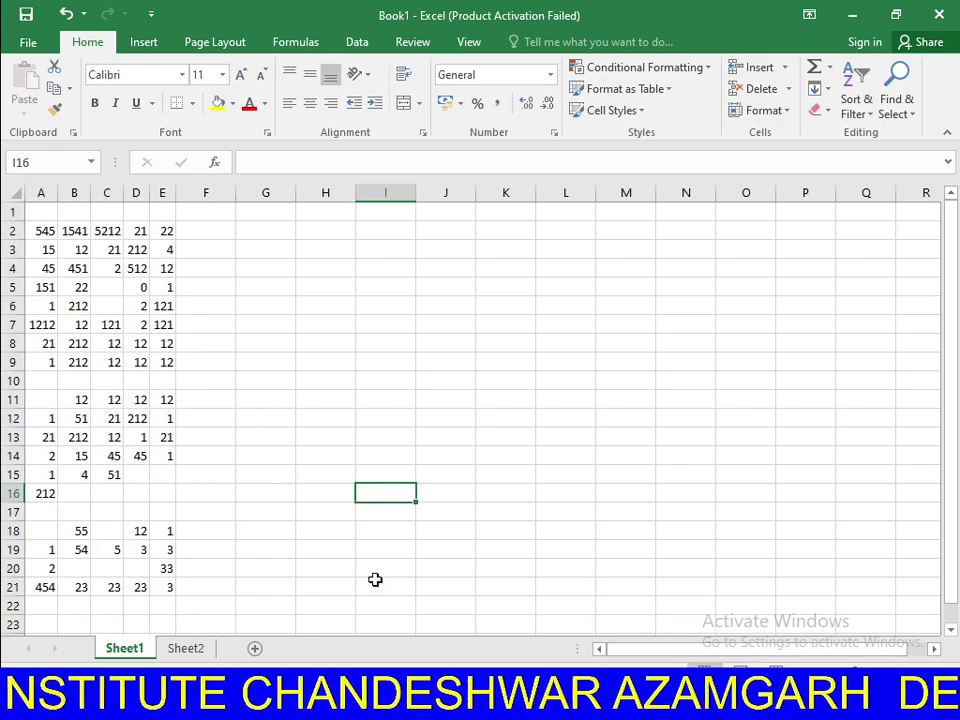
Delete the numbers in A1:E21, undo it, then delete them again to empty the sheet
left_click(242, 569)
left_click_drag(168, 588, 5, 172)
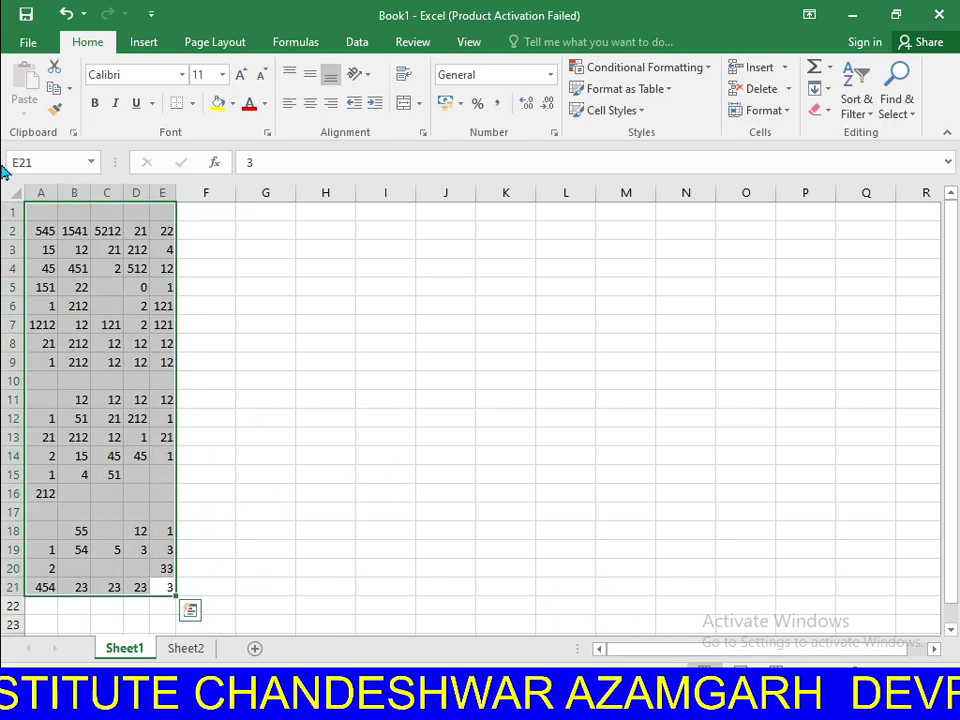
key("Delete")
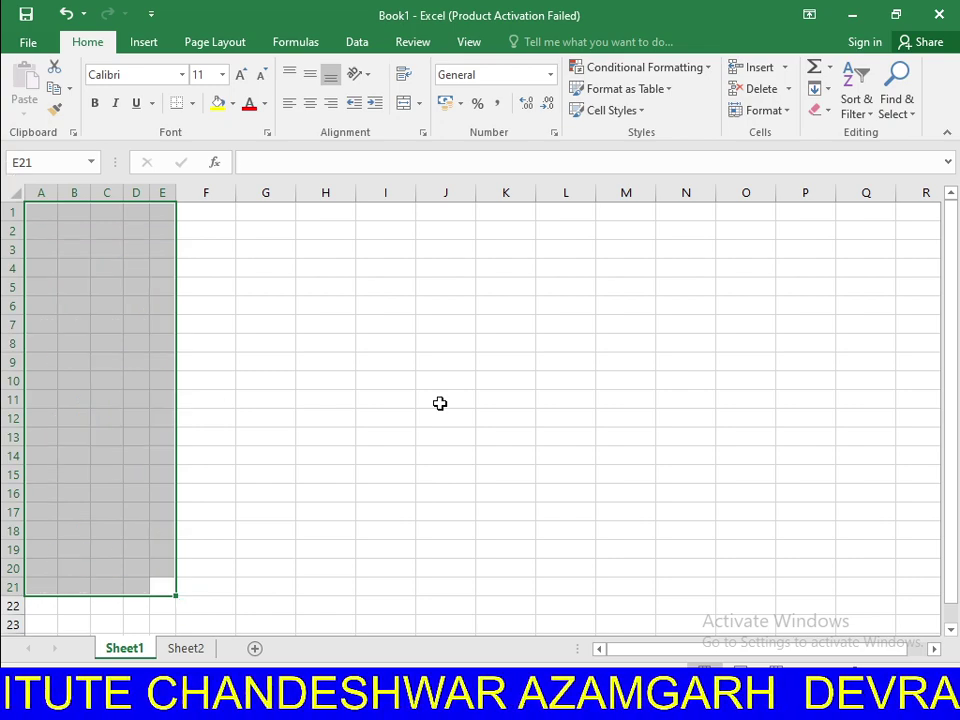
key("ctrl+z")
key("ctrl+z")
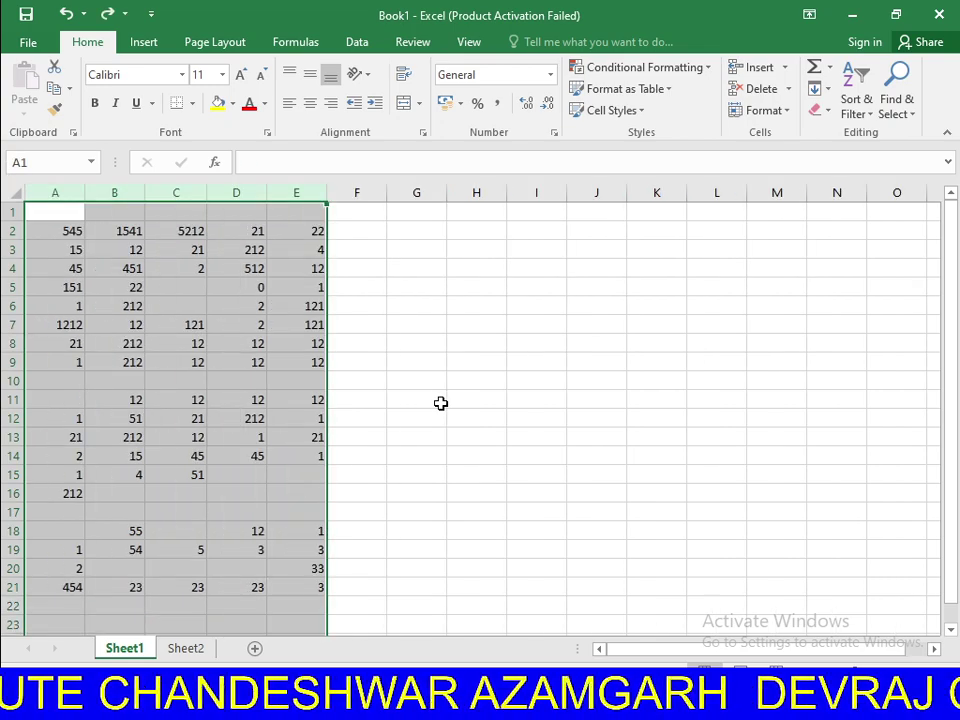
key("Delete")
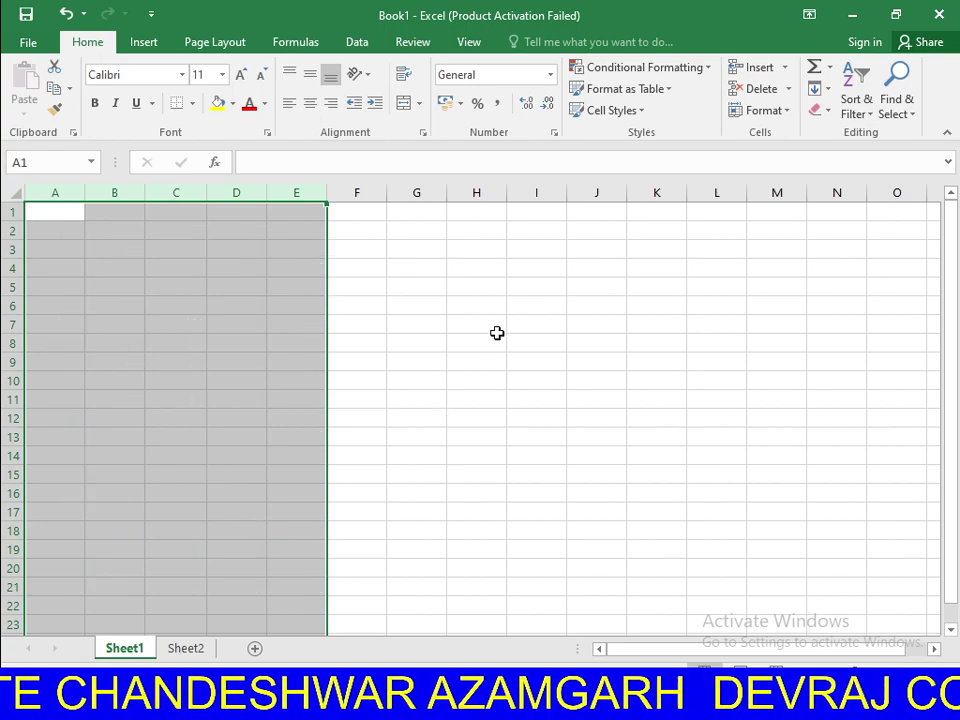
left_click(496, 330)
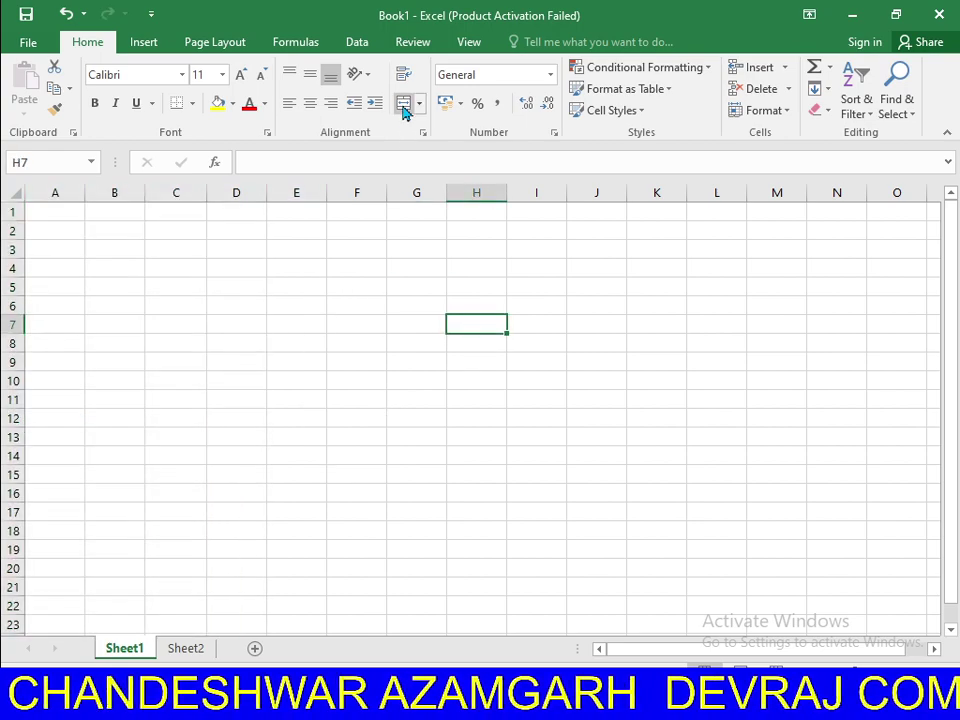
Merge and centre E4:I8 with Alt+H, M, C and type a sample name into it
left_click_drag(268, 270, 523, 329)
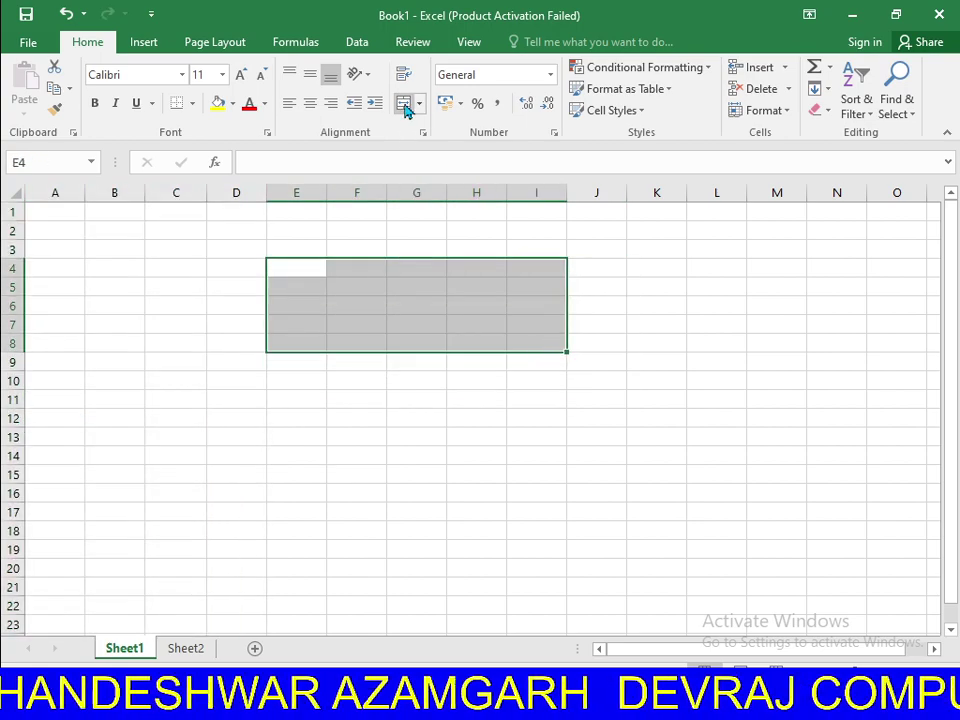
key("alt+h")
key("m")
key("c")
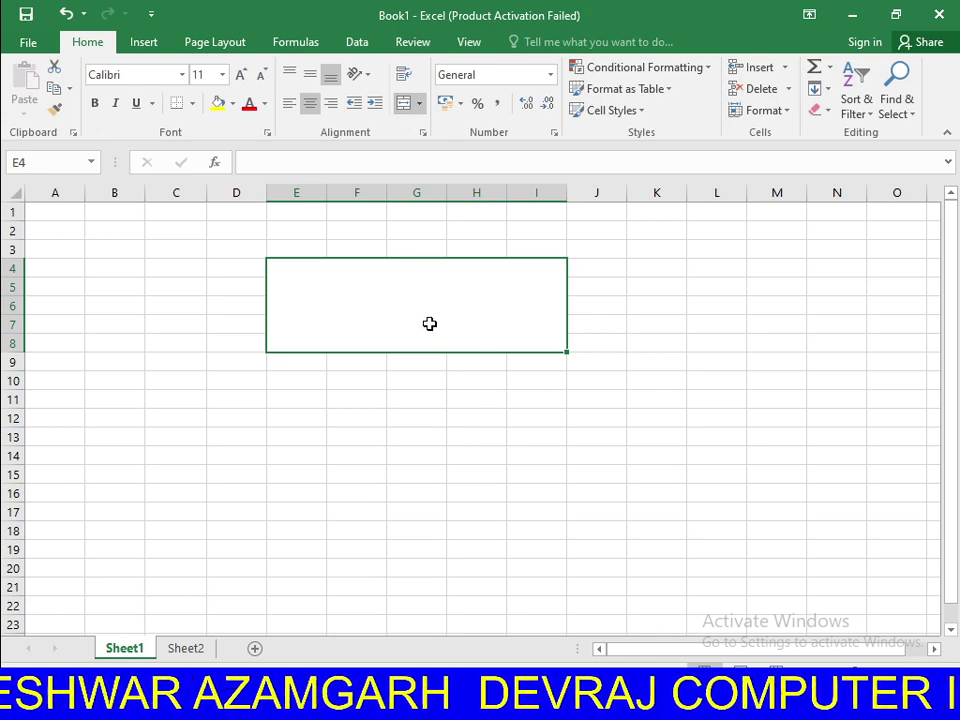
type("devraj")
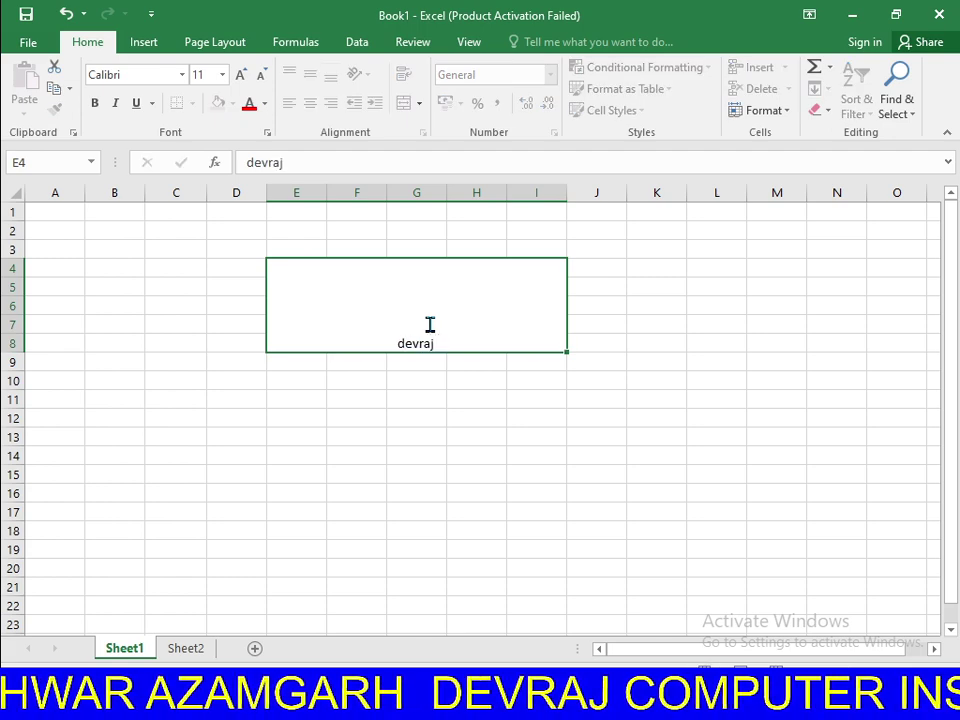
key("Return")
left_click(433, 324)
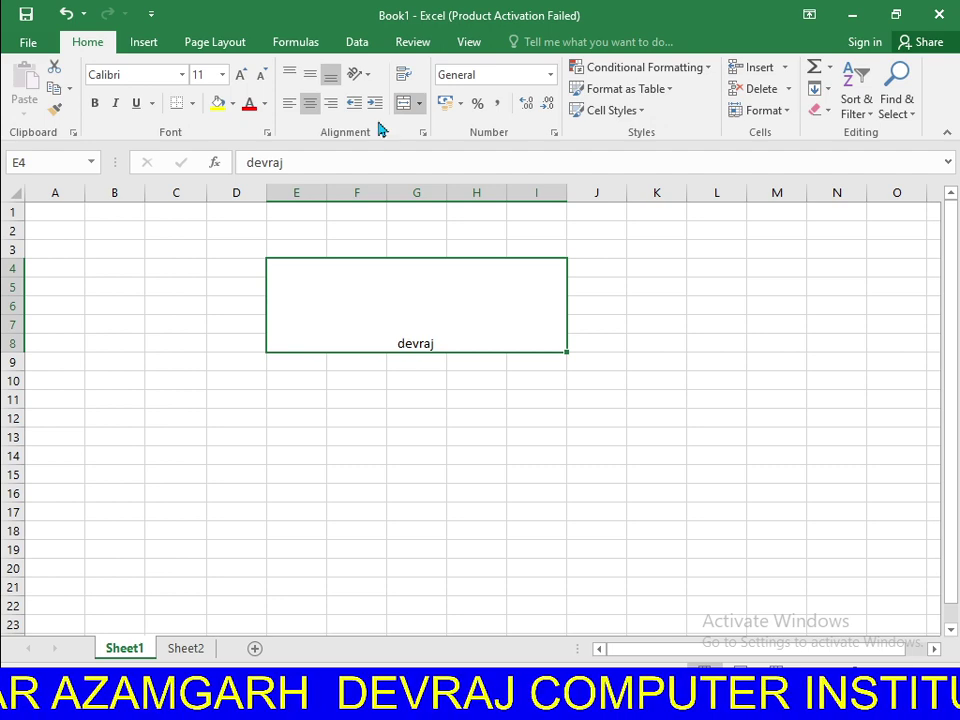
Set the merged block's horizontal alignment to Right (Indent) in Format Cell Alignment
left_click(358, 76)
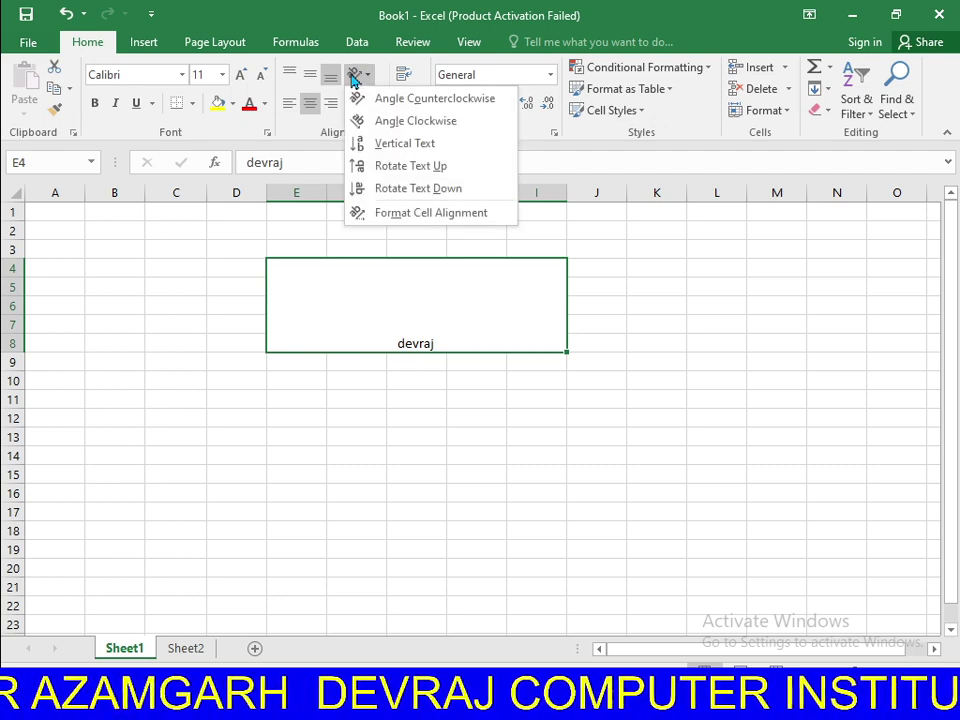
left_click(361, 216)
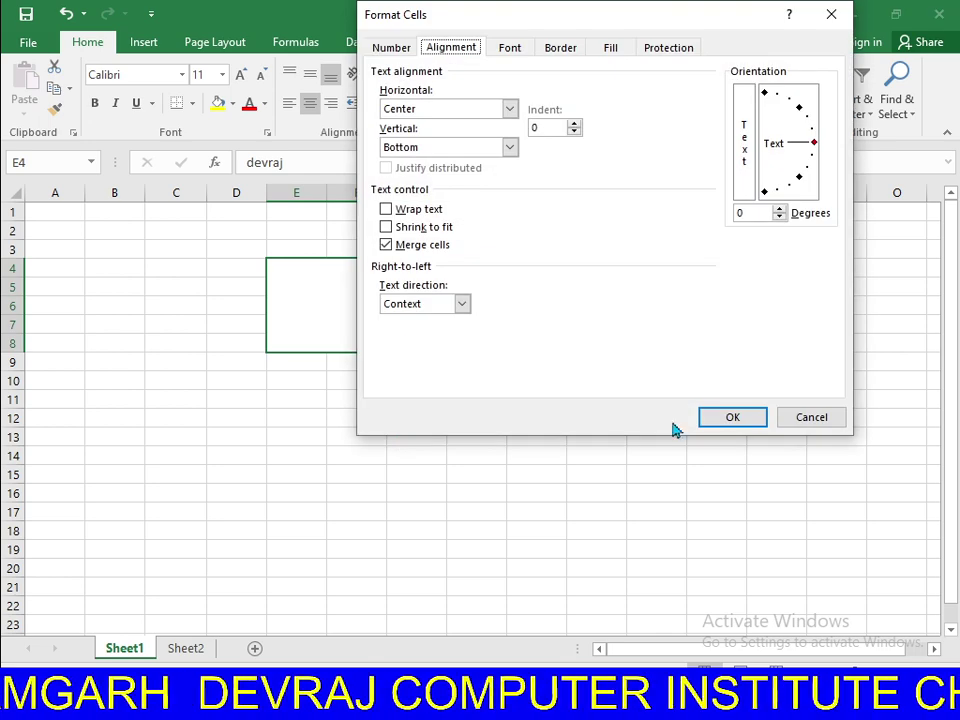
left_click(485, 118)
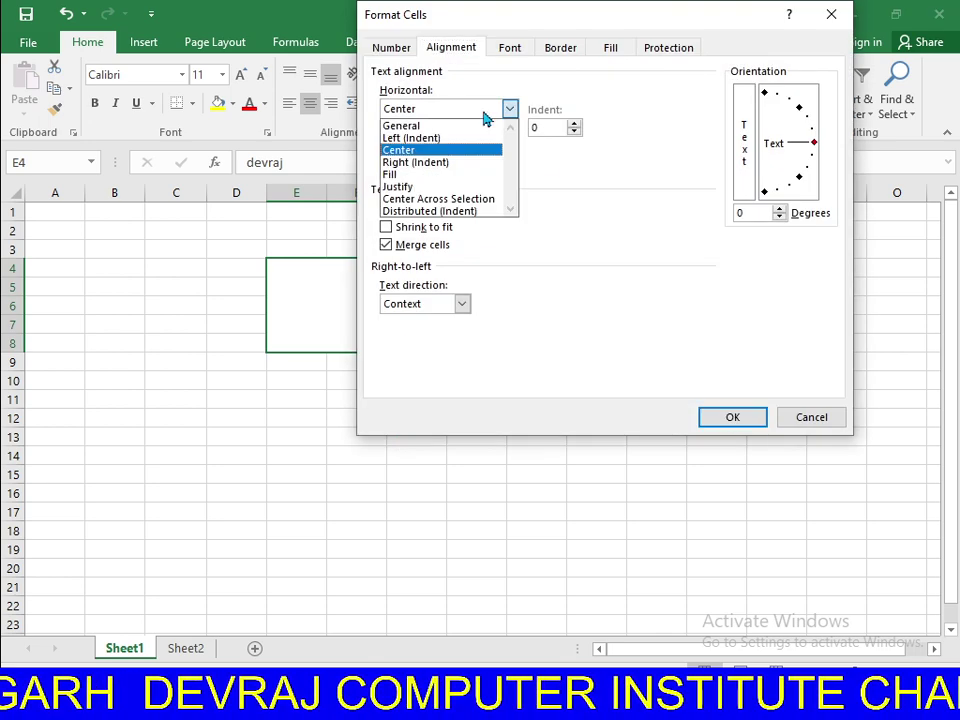
left_click(456, 162)
left_click(736, 419)
left_click(679, 498)
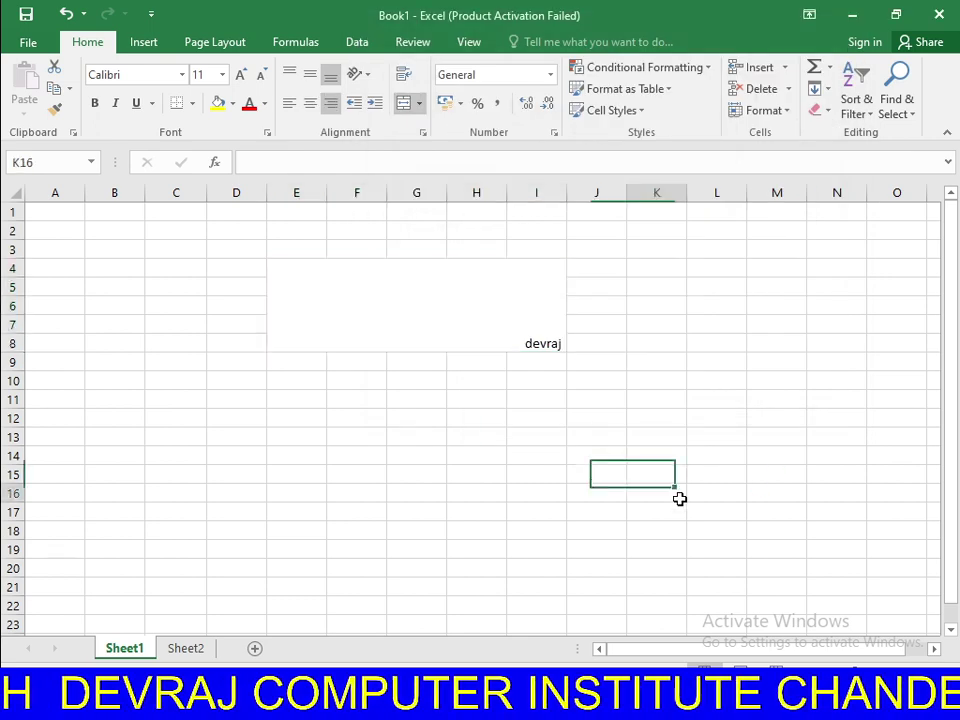
Return the merged block's text to centred, then clear its contents
left_click(508, 343)
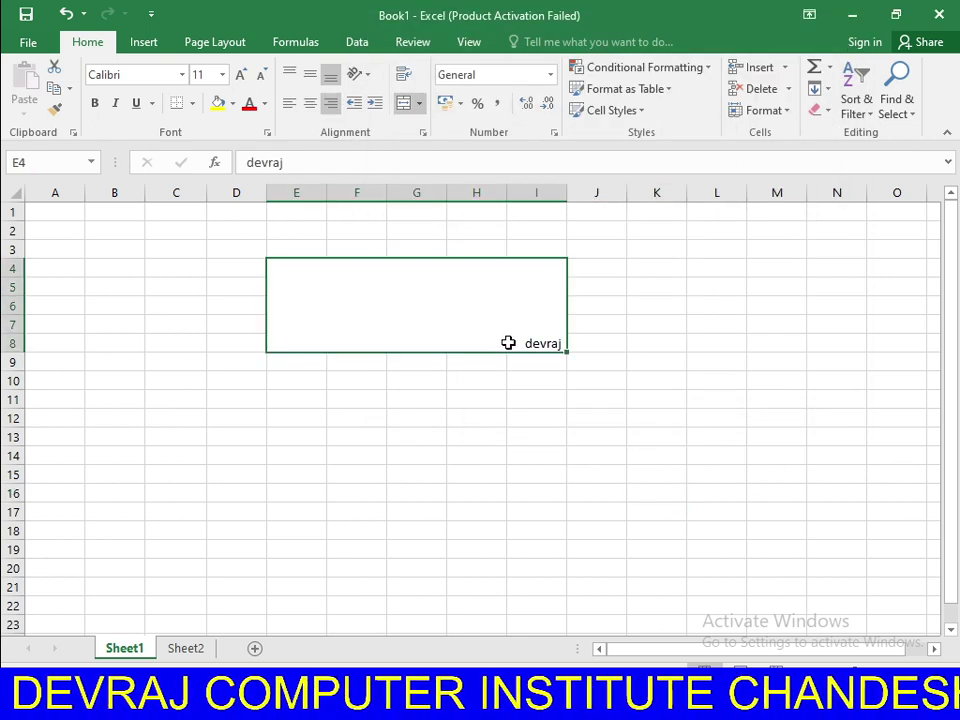
key("ctrl+z")
key("Delete")
left_click(440, 437)
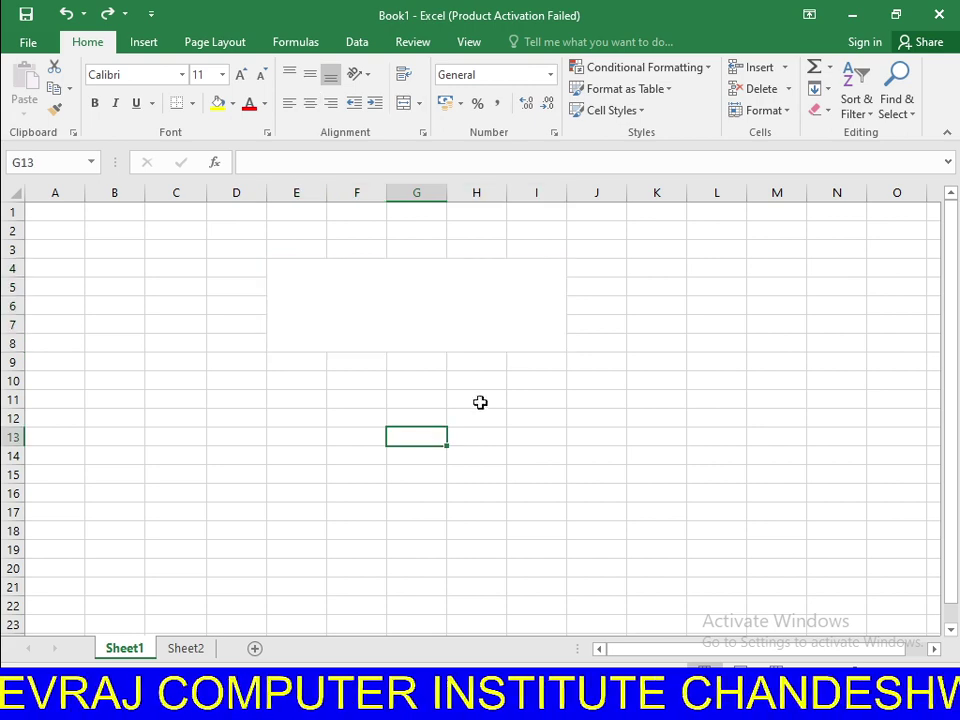
left_click(435, 313)
Unmerge E4:I8 with Alt+H, M, U and select cell G5
key("alt+h")
key("m")
key("u")
left_click(548, 440)
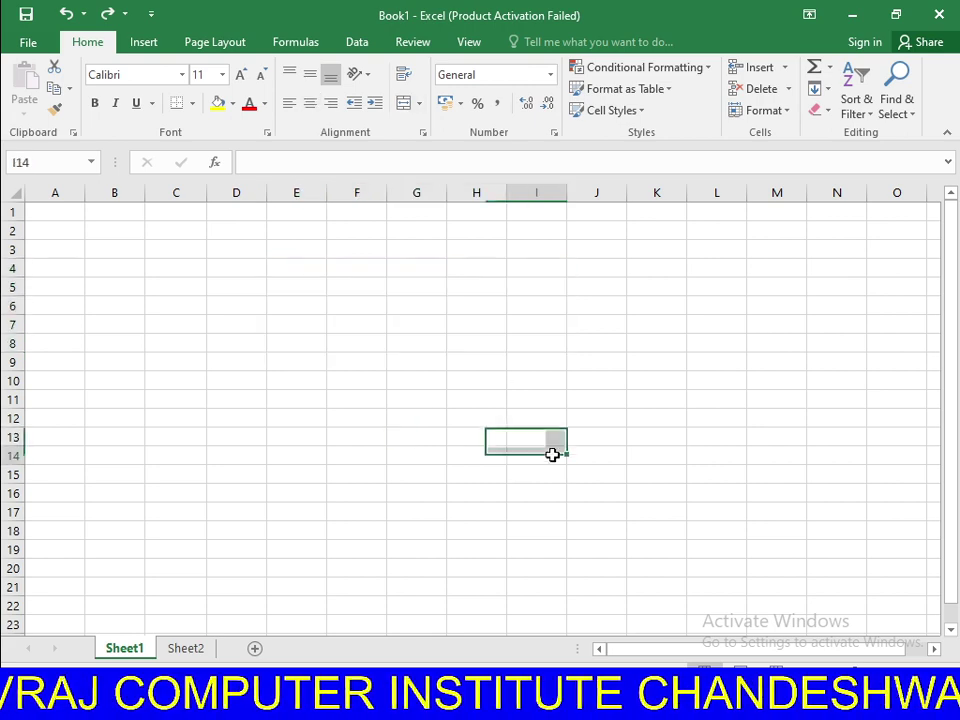
left_click(434, 280)
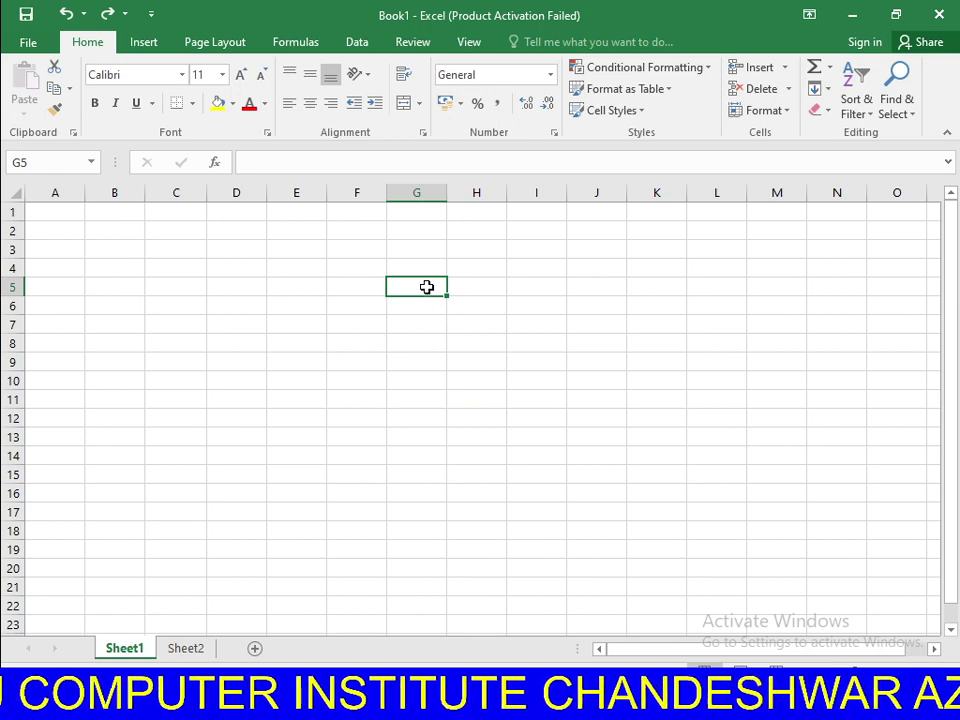
In G5, enter the first name, an Alt+Enter line break, then the surname
type("a")
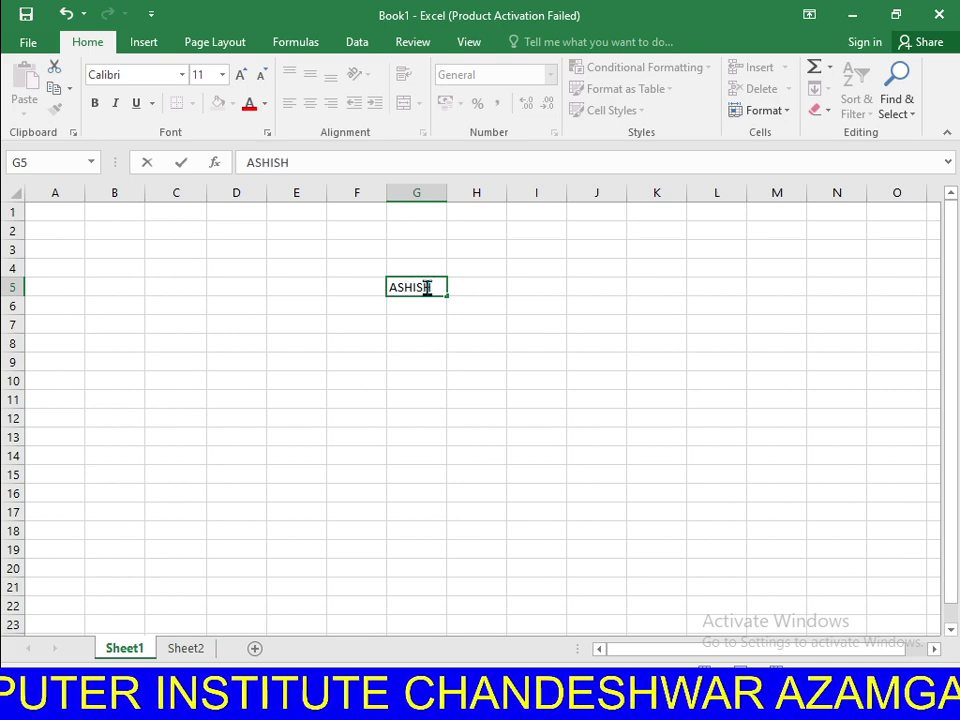
key("alt+Return")
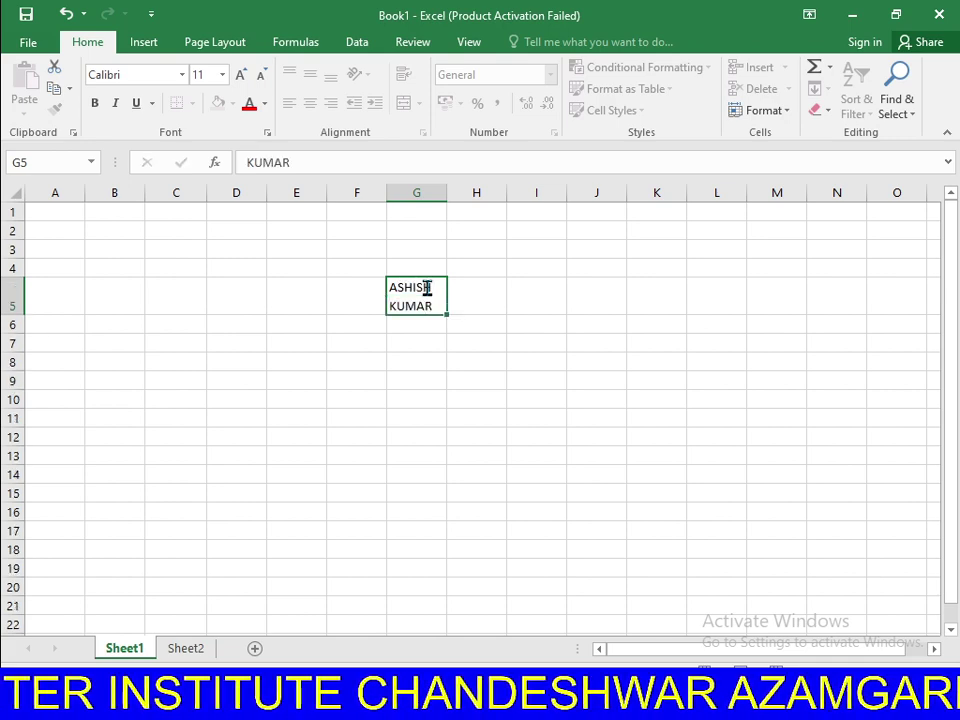
key("Return")
left_click(510, 418)
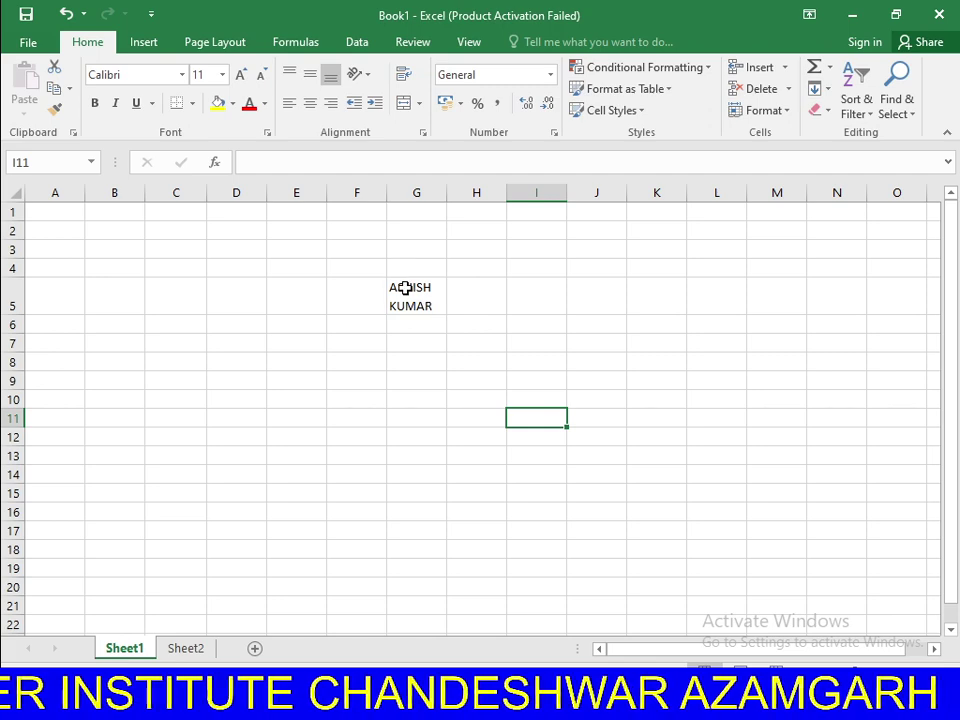
left_click(407, 288)
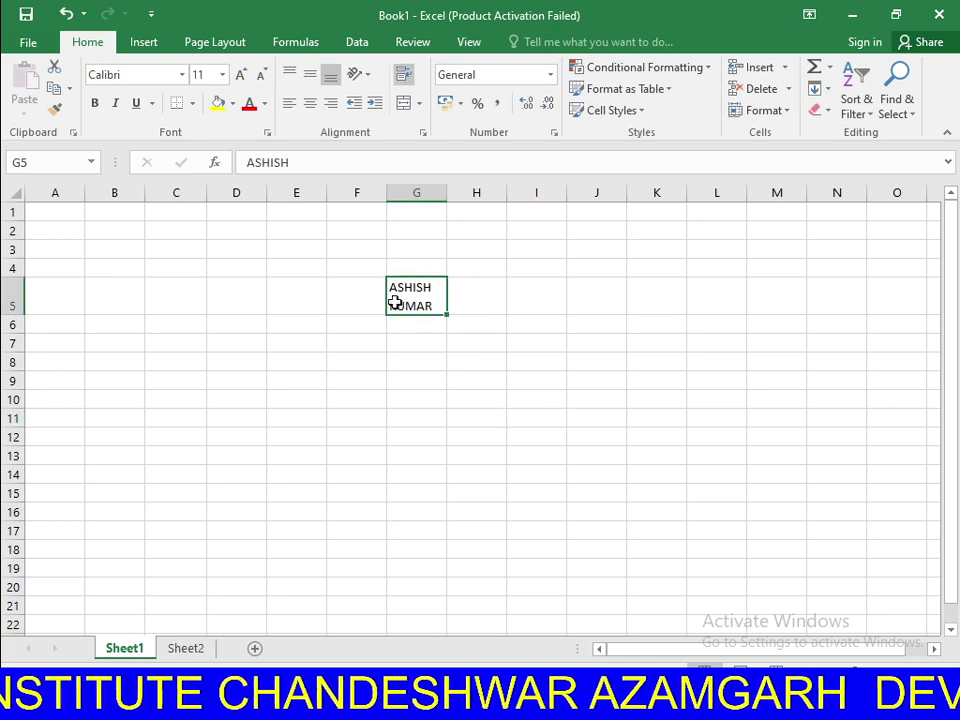
left_click(358, 368)
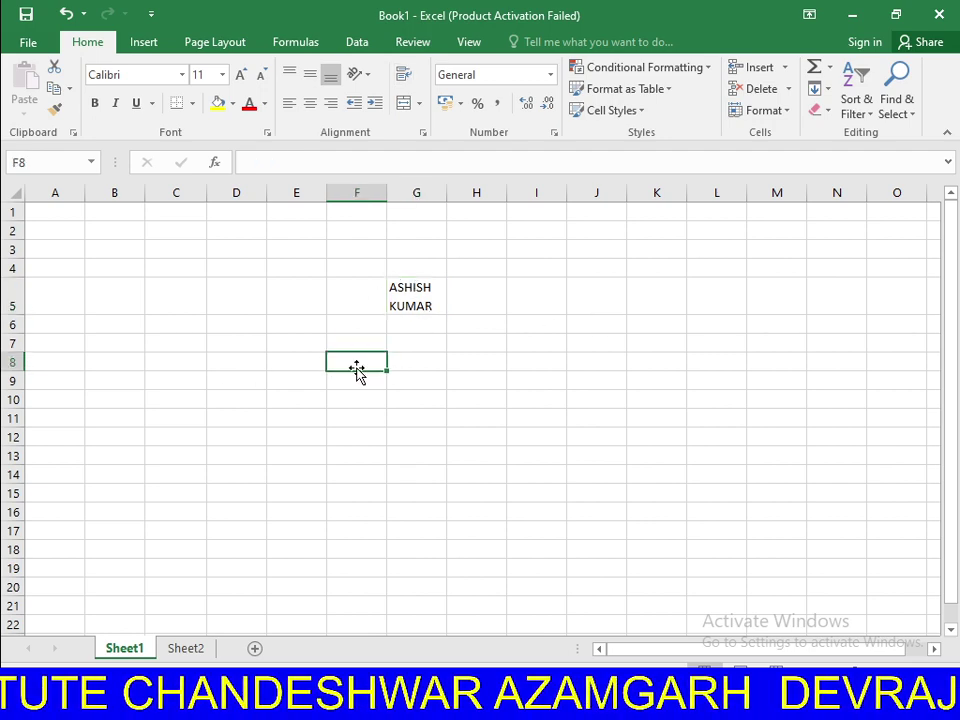
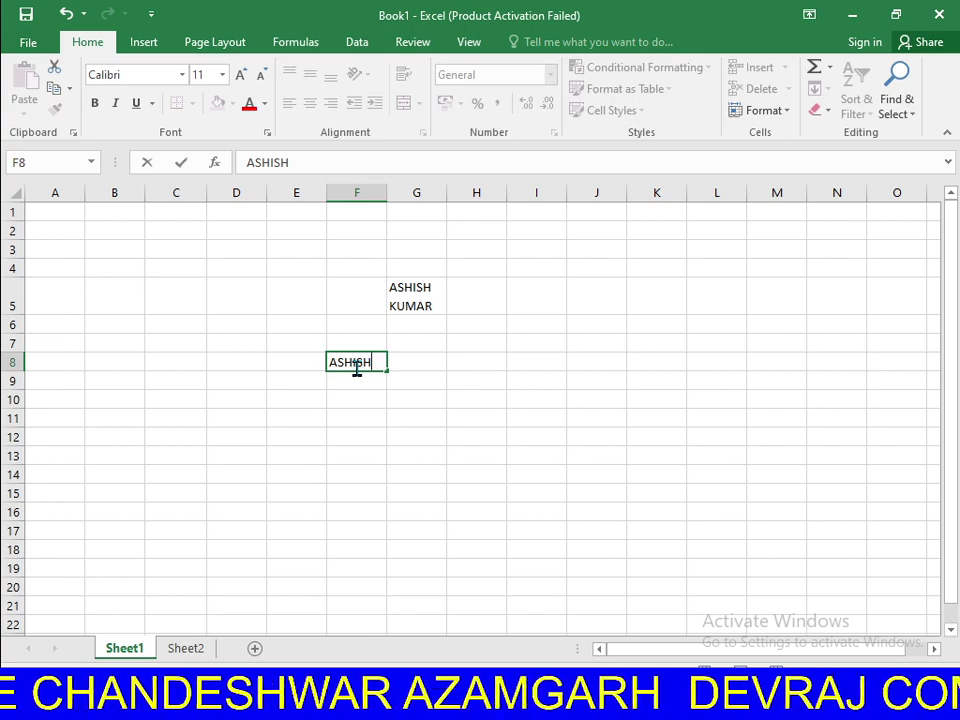
key("Return")
type("SDKJDSKJ")
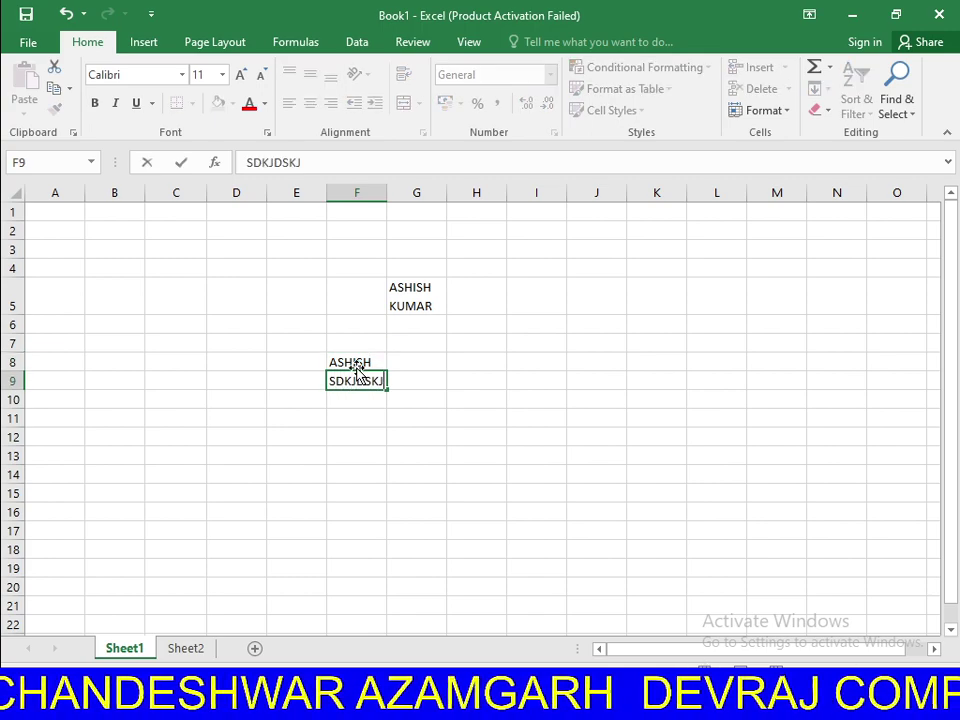
left_click(538, 471)
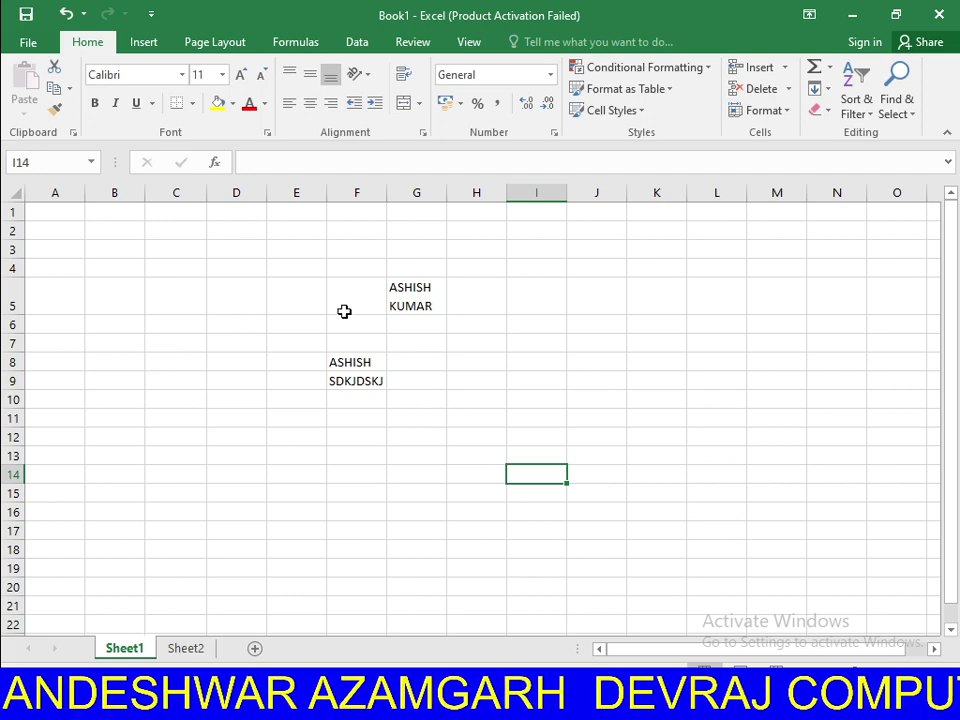
left_click_drag(350, 343, 362, 411)
key("Delete")
left_click(467, 398)
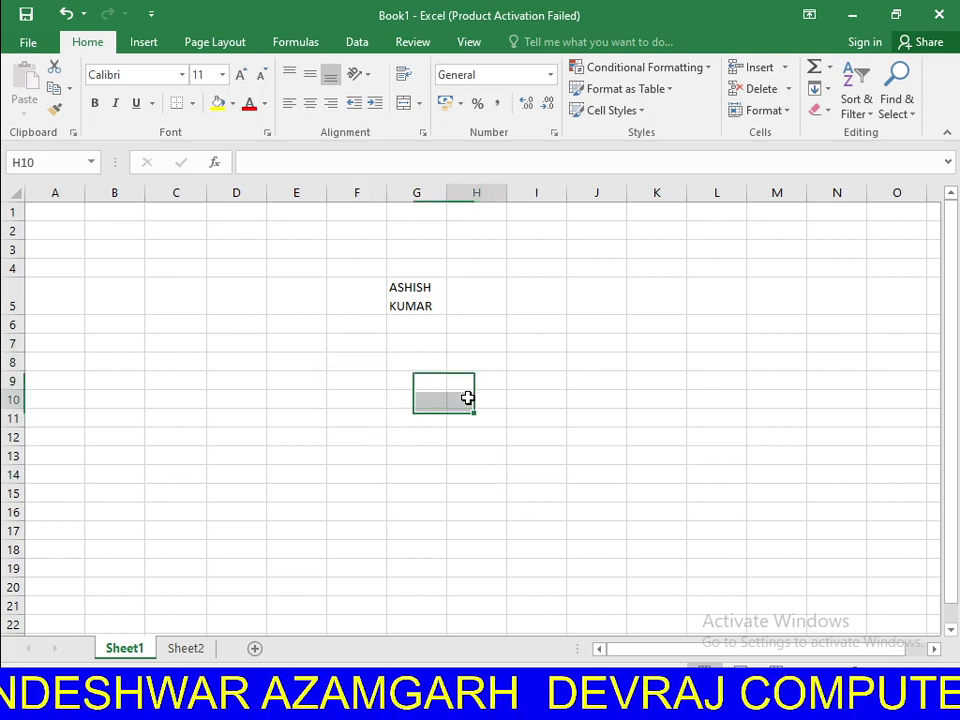
left_click(432, 398)
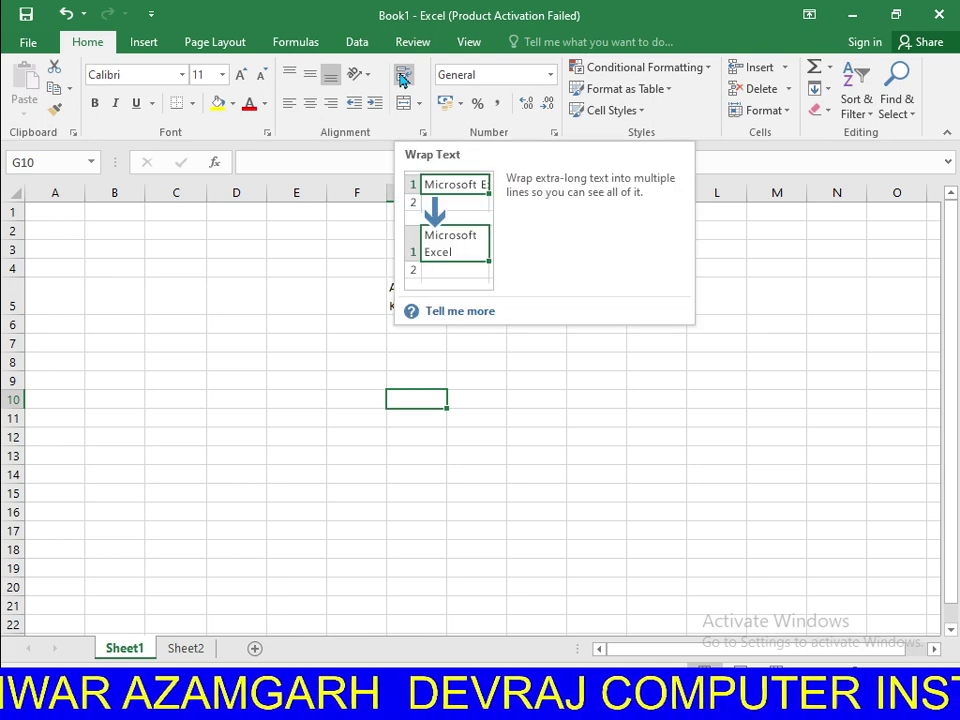
left_click(514, 441)
left_click(455, 383)
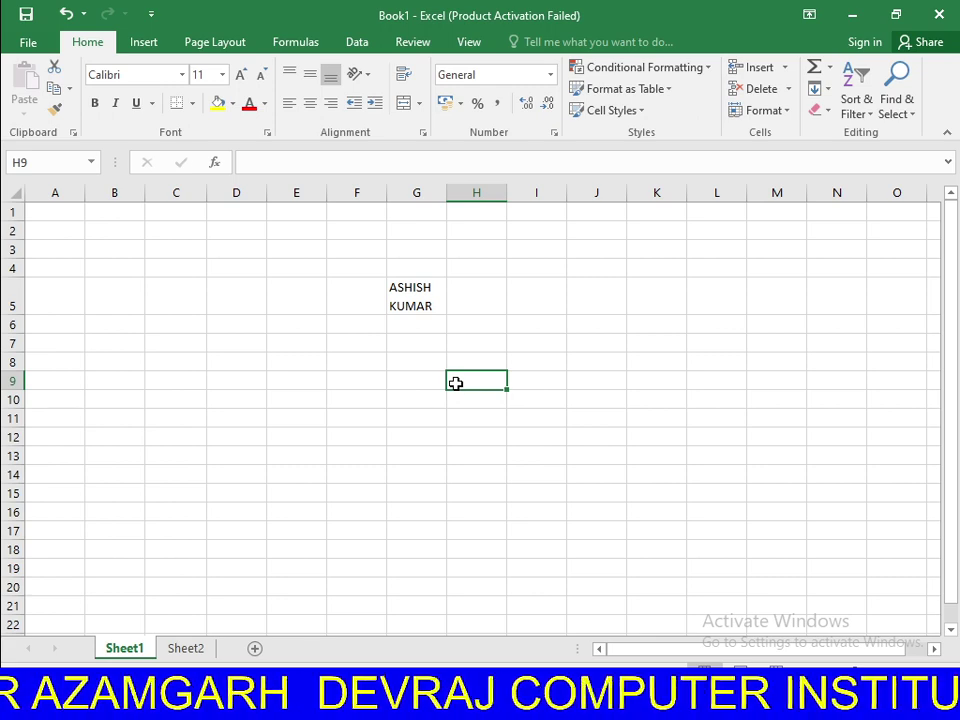
Enter ALT+ENTER in H9 and widen column H slightly
type("ALT+ENTER")
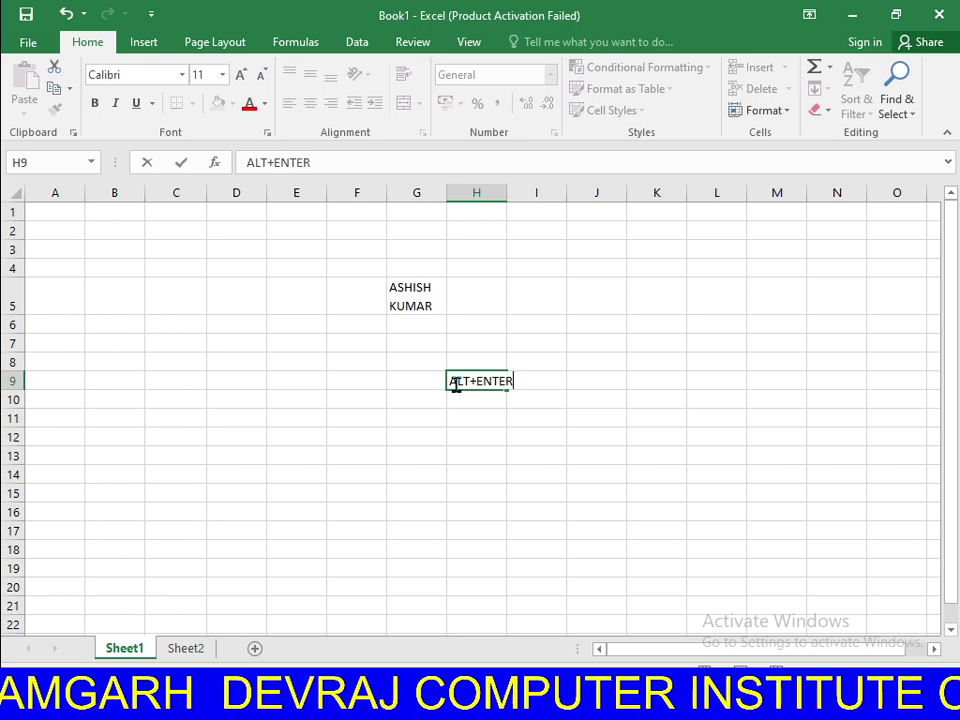
key("Return")
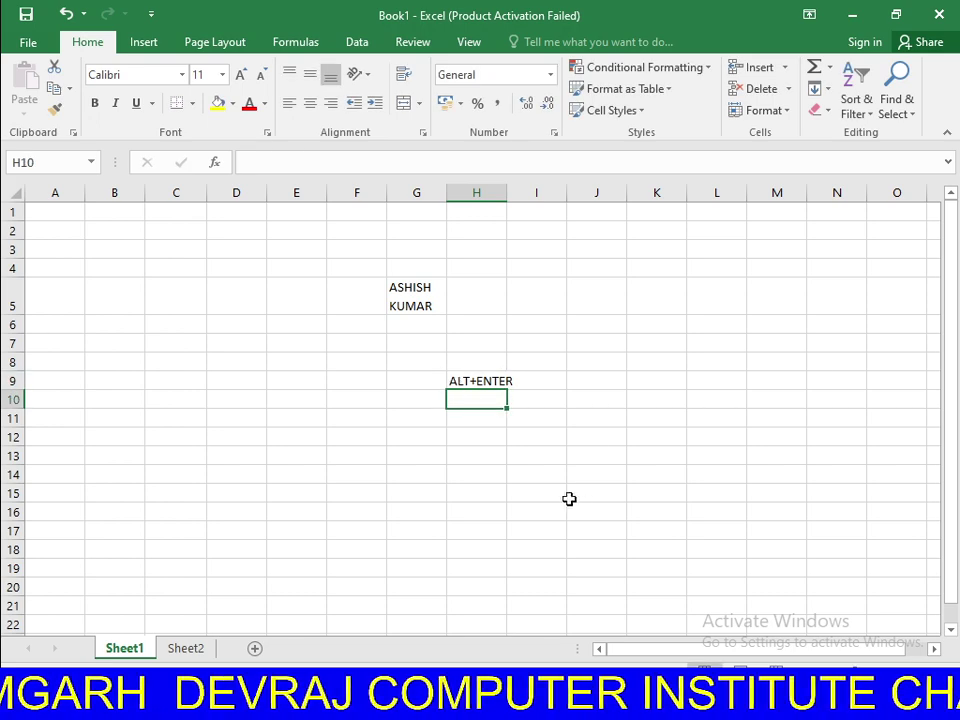
left_click_drag(507, 193, 525, 193)
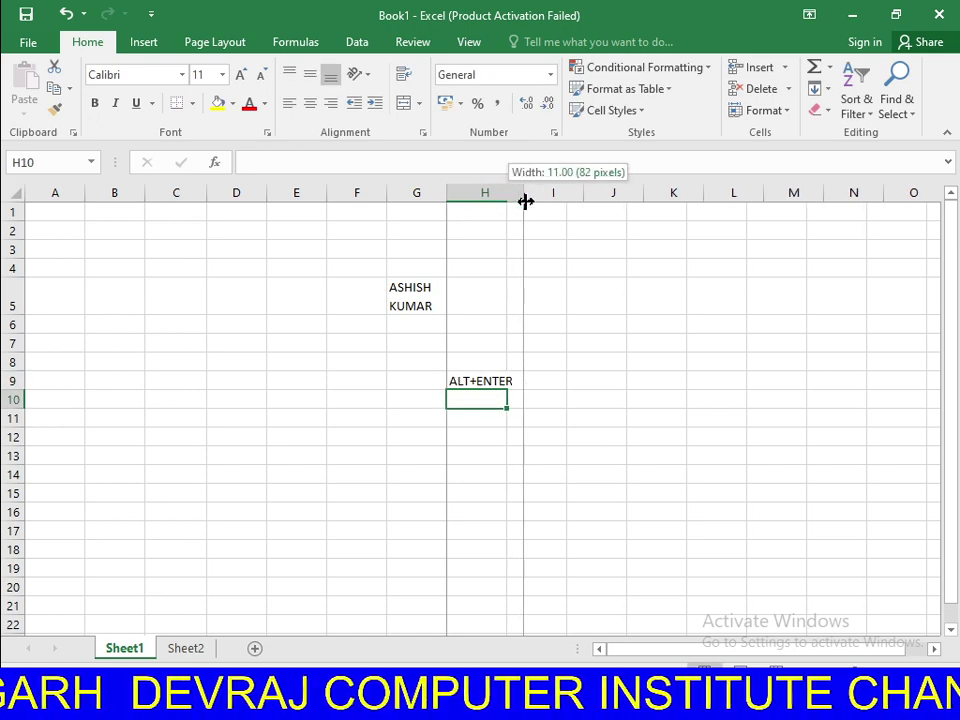
left_click(641, 531)
Clear all entries from G5:H10
left_click(476, 361)
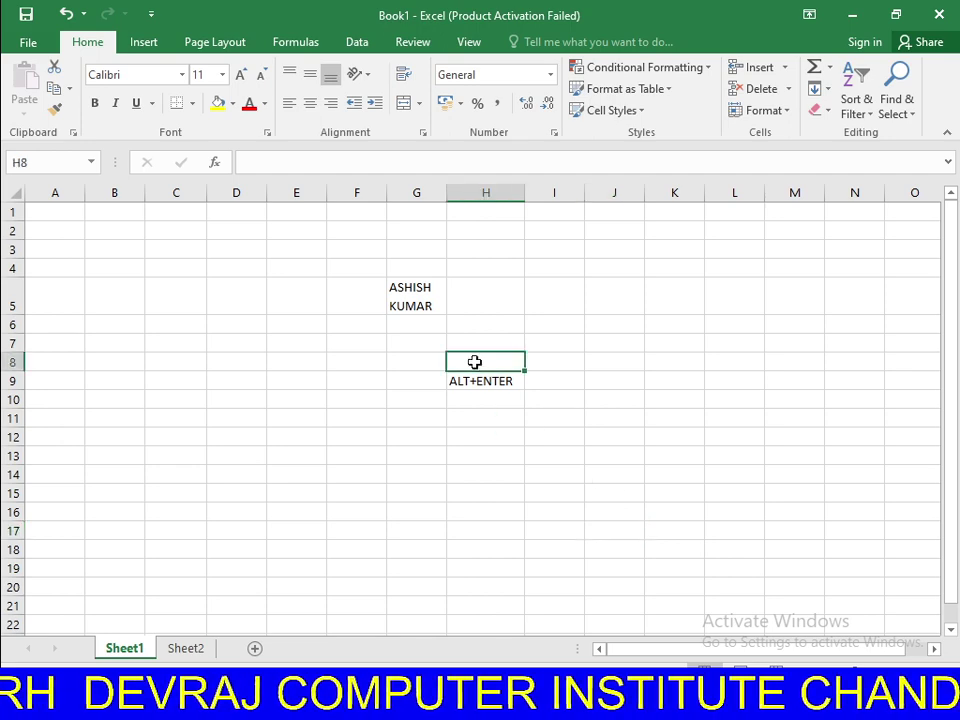
left_click_drag(408, 294, 481, 397)
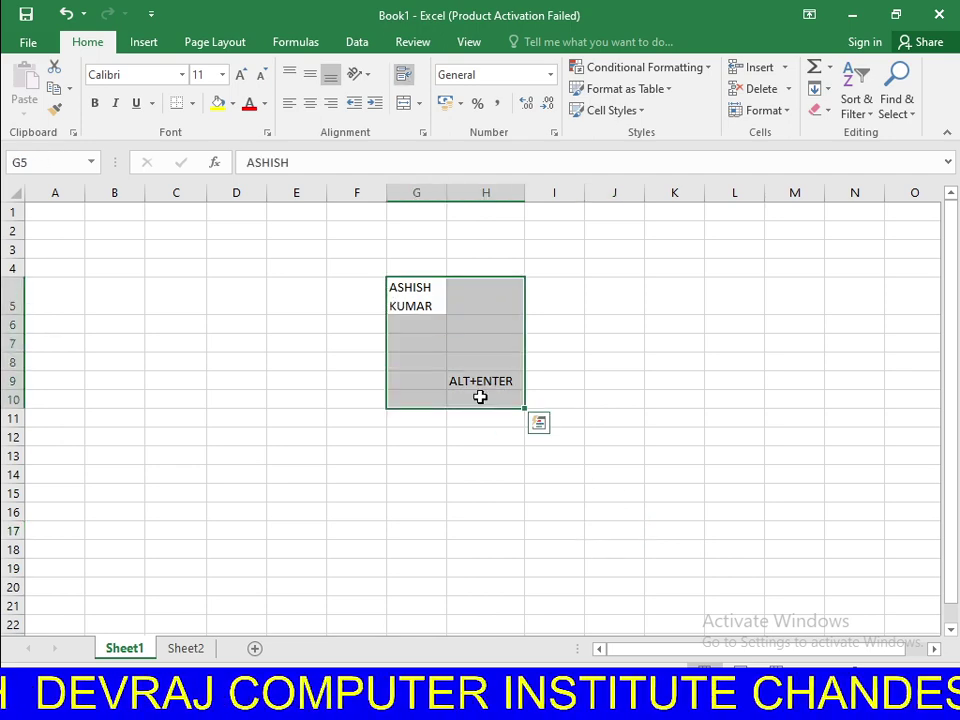
key("Delete")
left_click(461, 475)
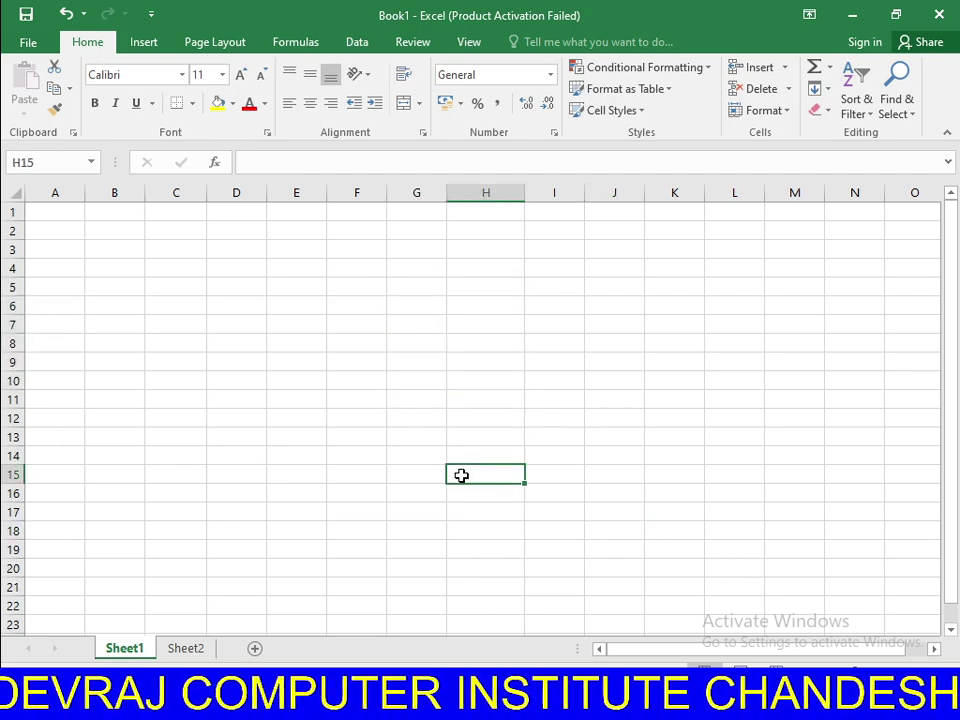